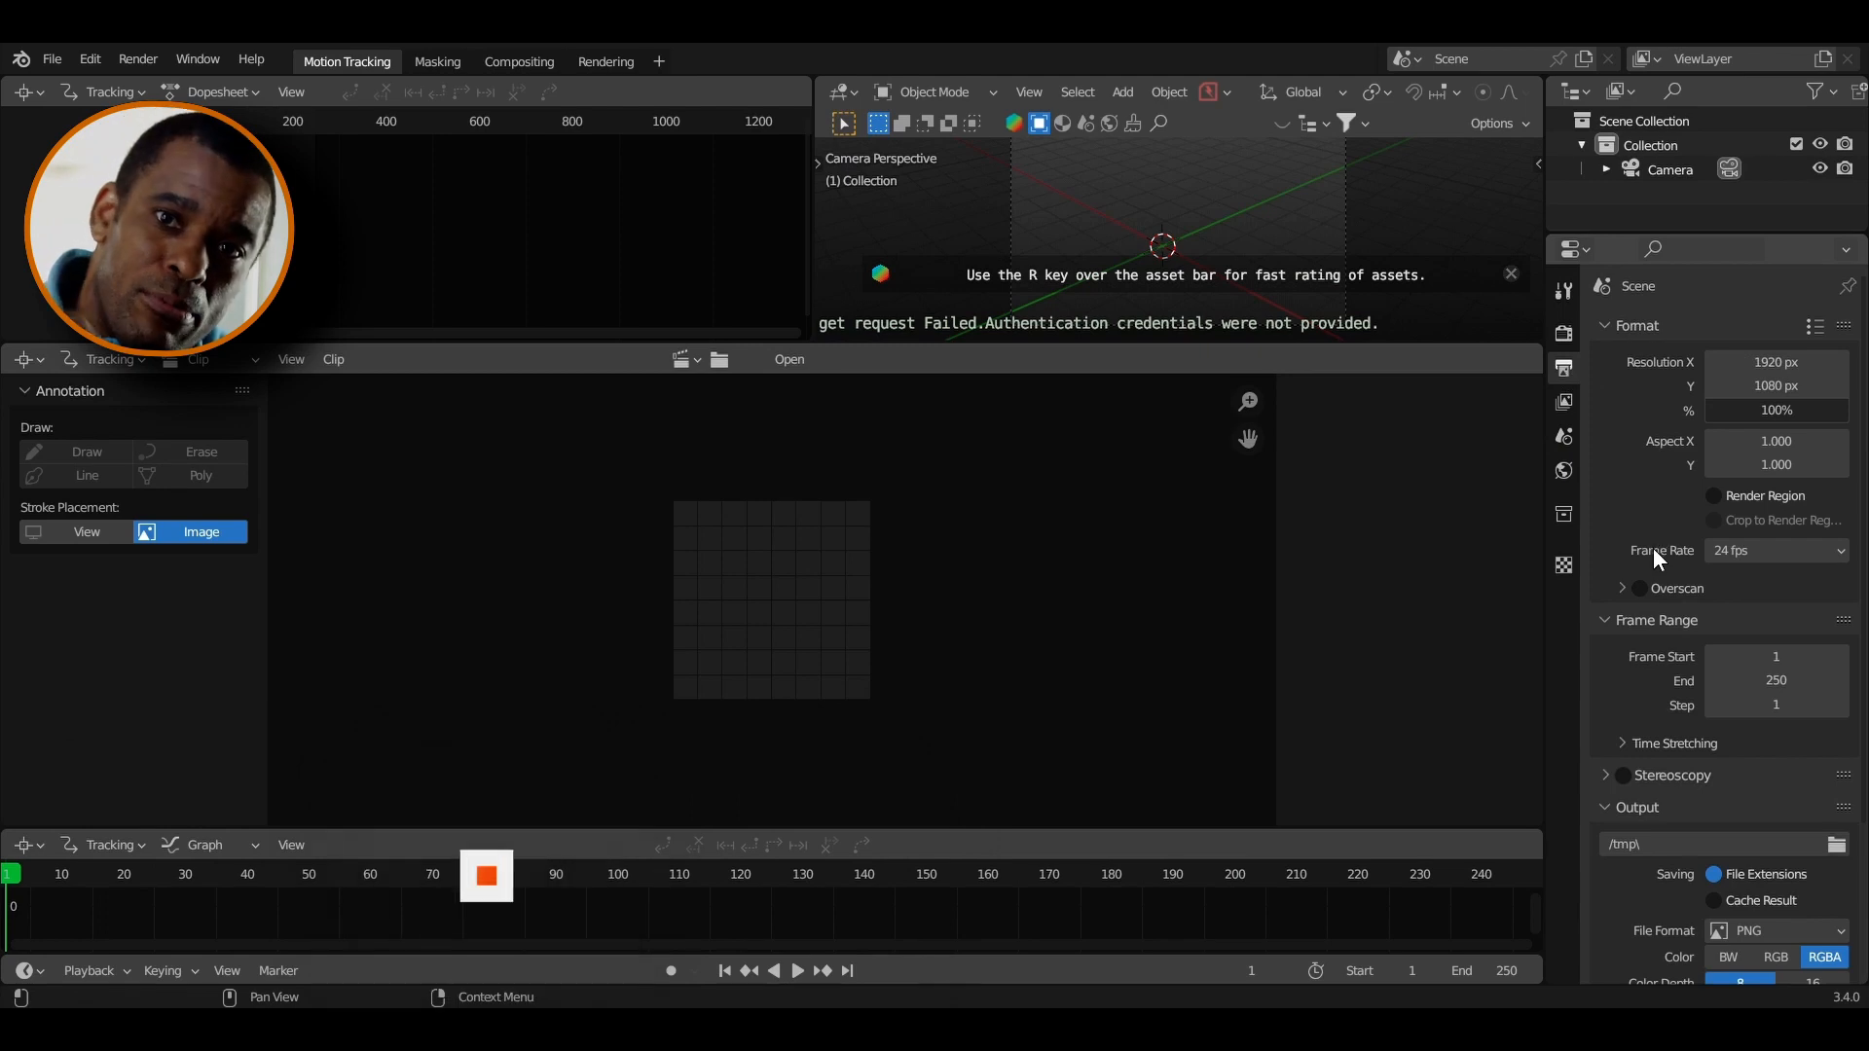
Set the output frame rate to 30 fps and the resolution to 1080 × 1920 px
{"action": "left_click", "coordinate": [1760, 552]}
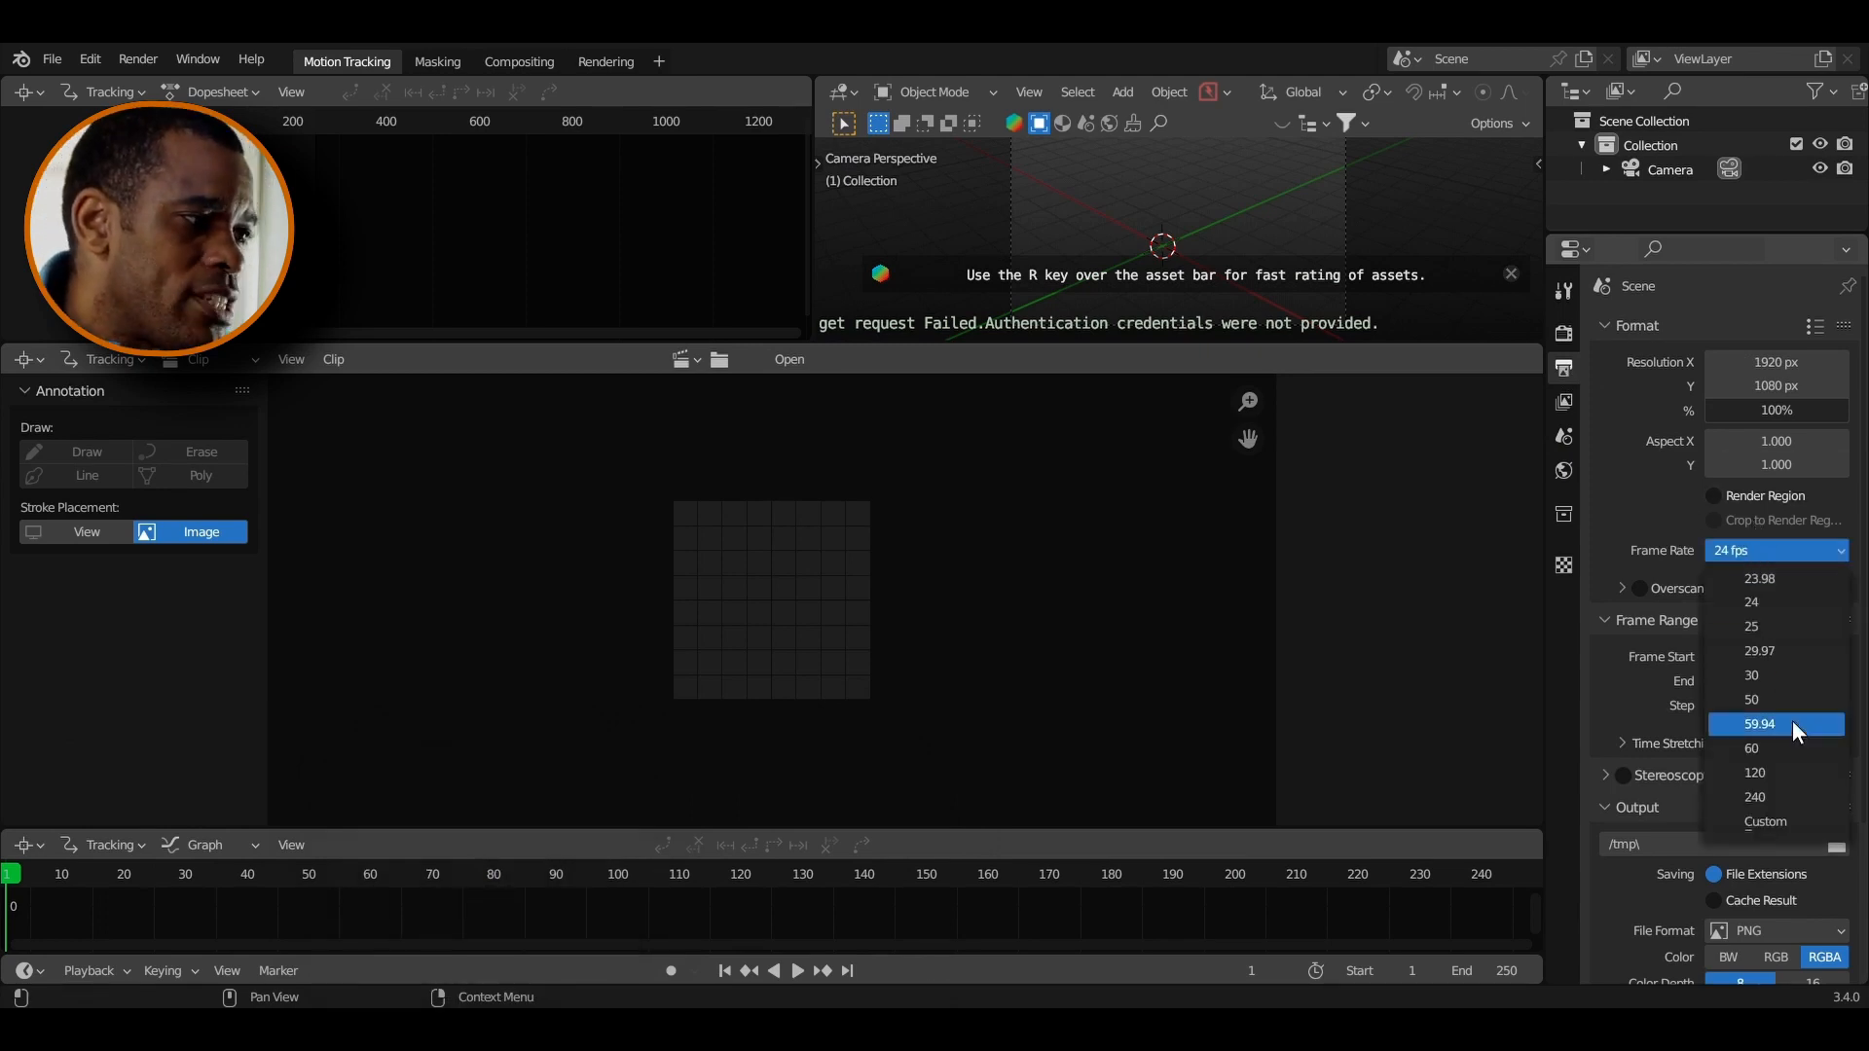
{"action": "left_click", "coordinate": [1791, 678]}
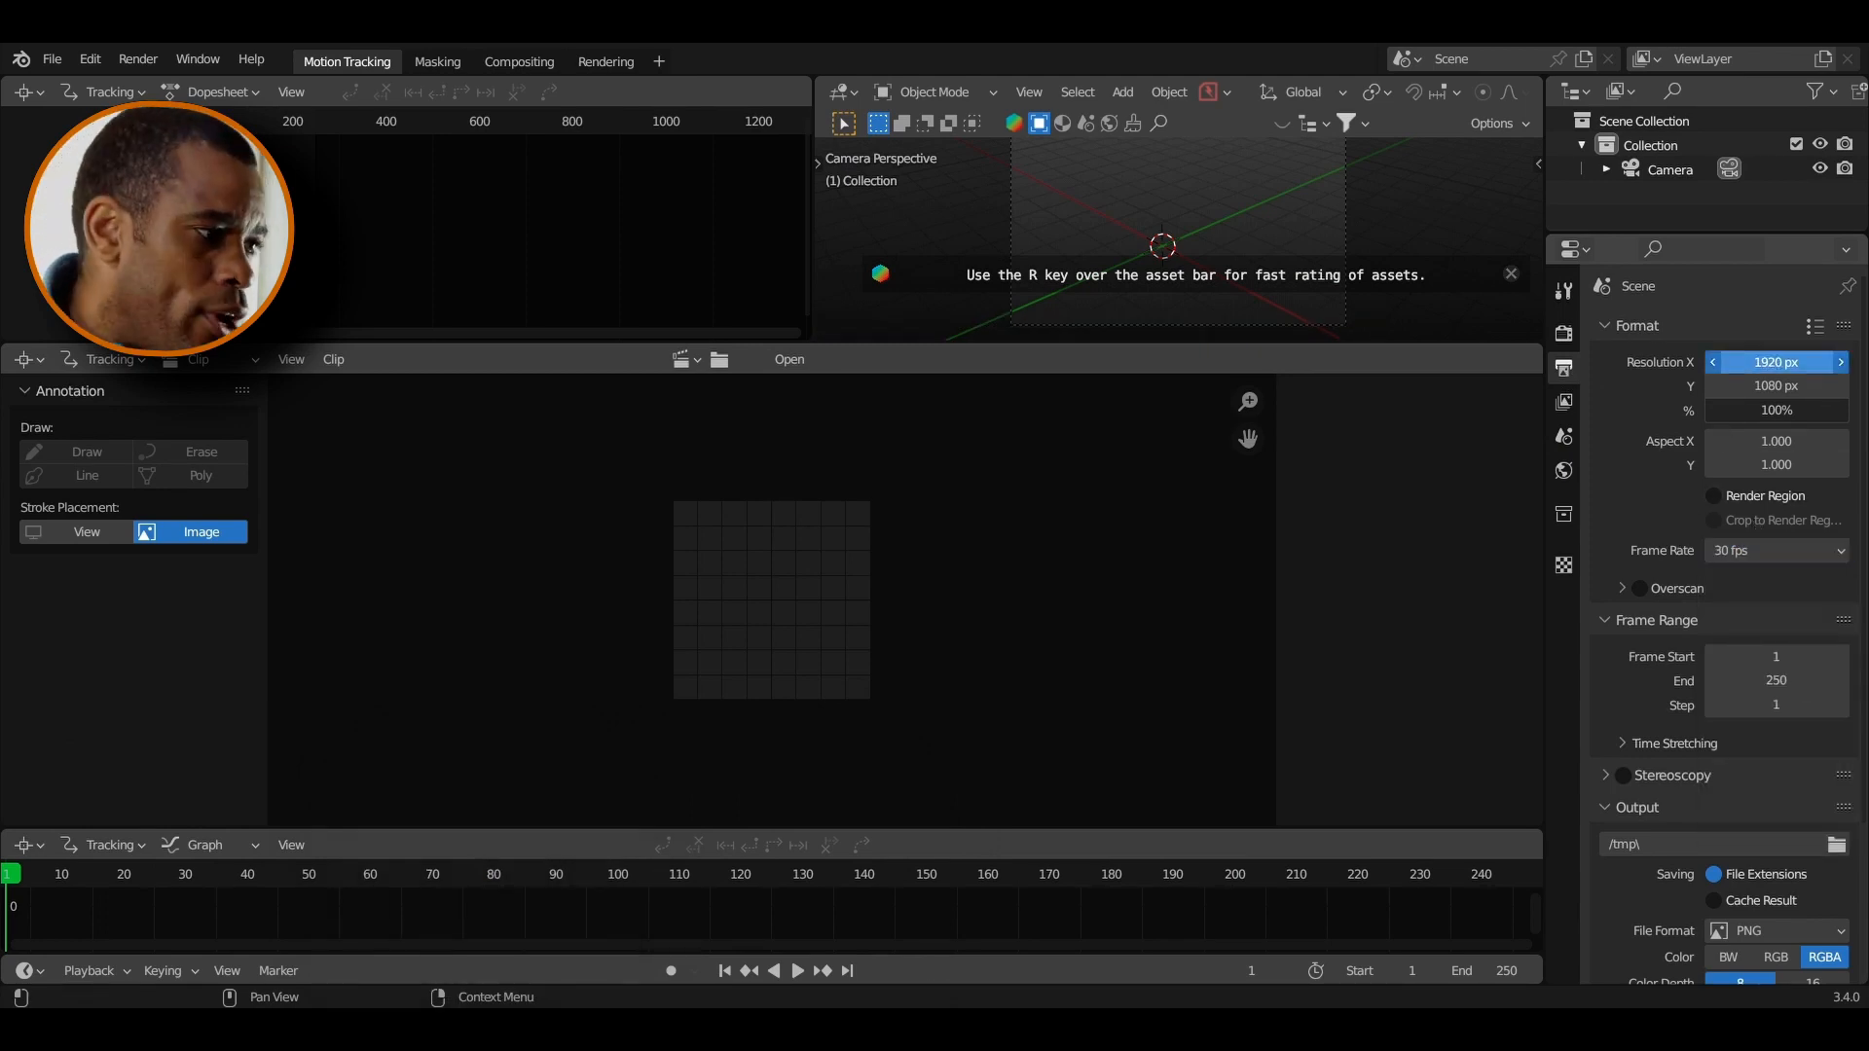
{"action": "left_click", "coordinate": [1771, 366]}
{"action": "type", "text": "1080"}
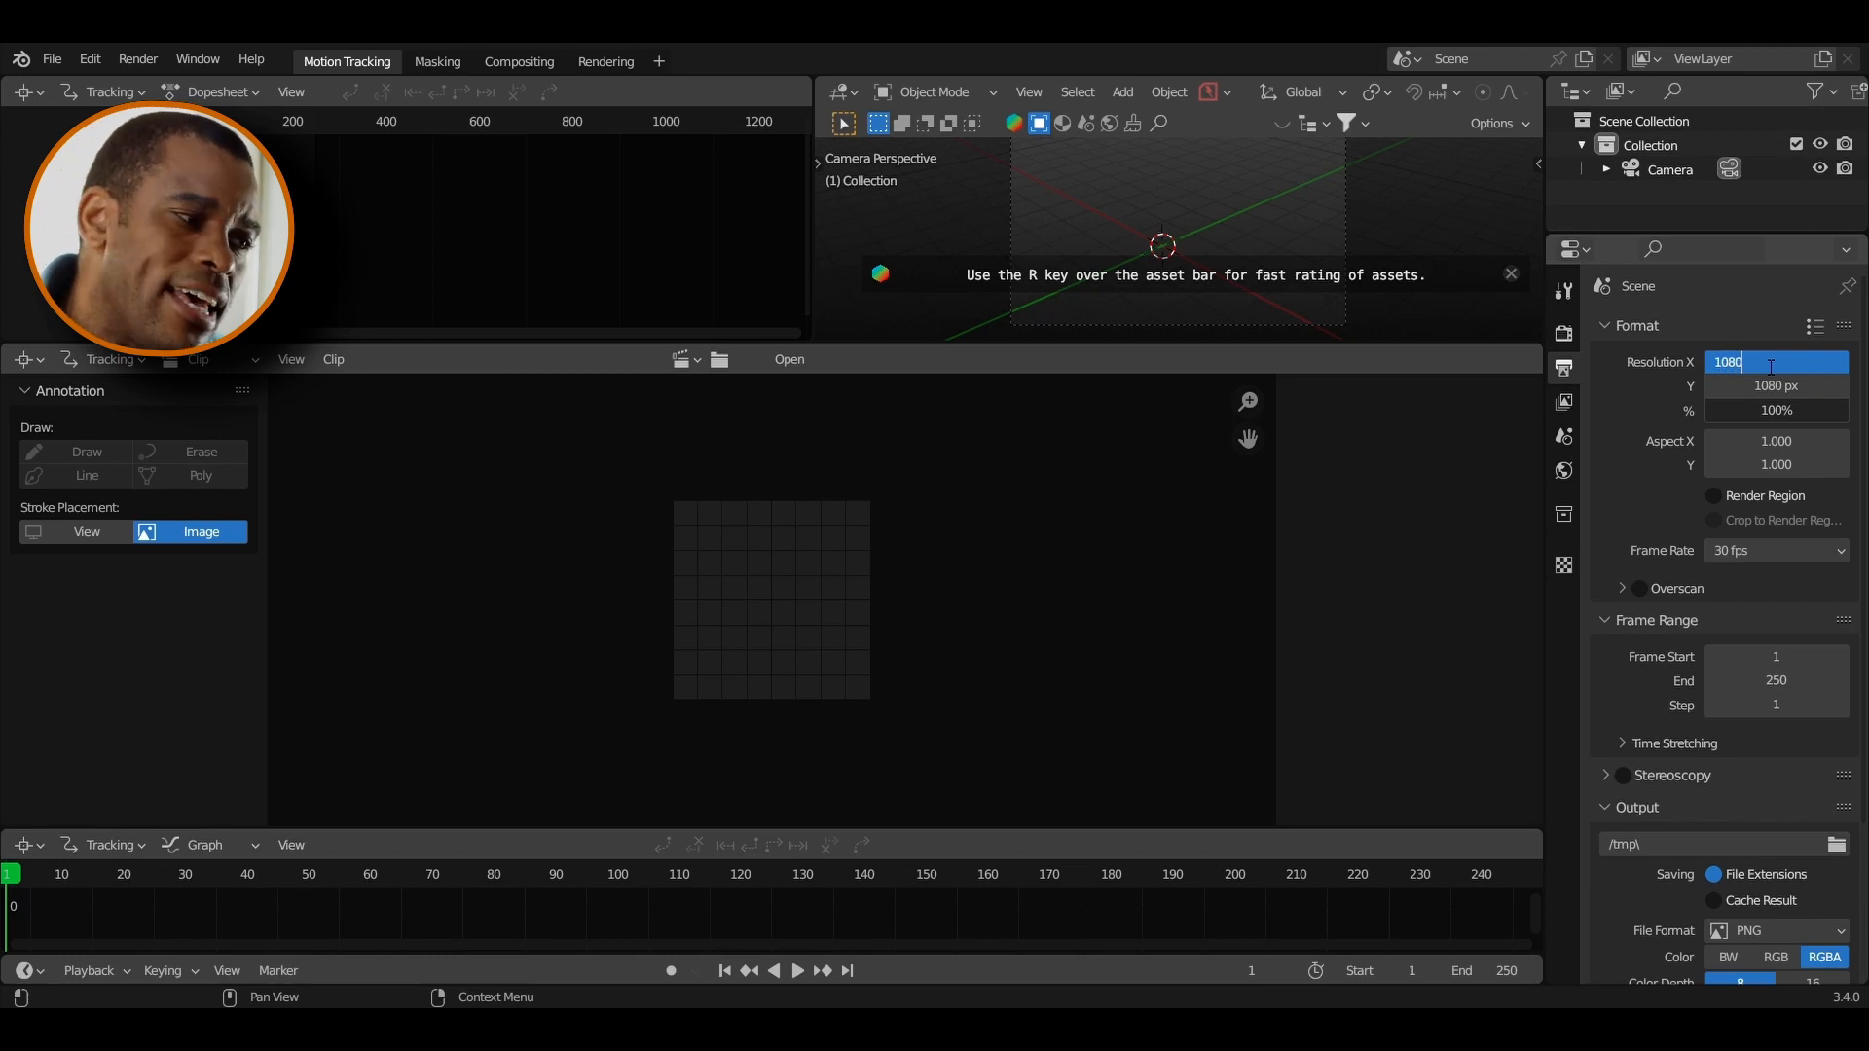
{"action": "key", "text": "Tab"}
{"action": "type", "text": "192"}
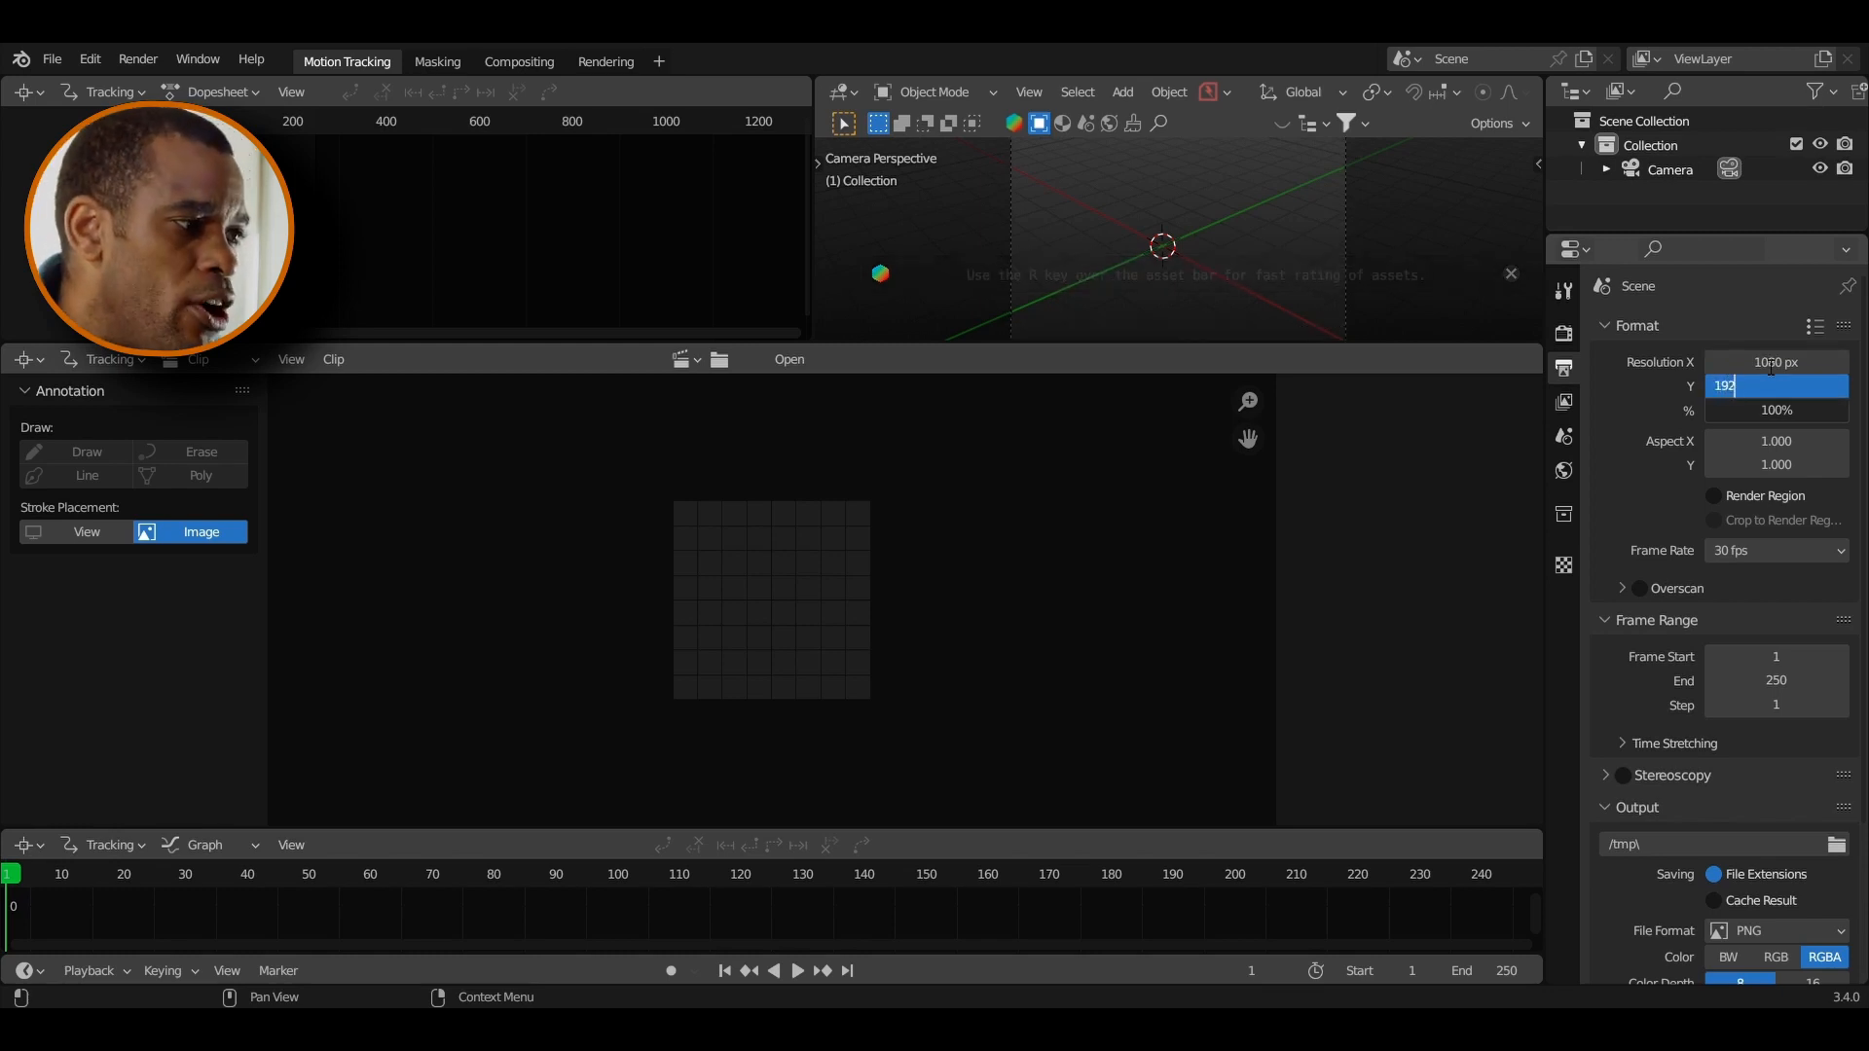
{"action": "type", "text": "0"}
{"action": "key", "text": "Return"}
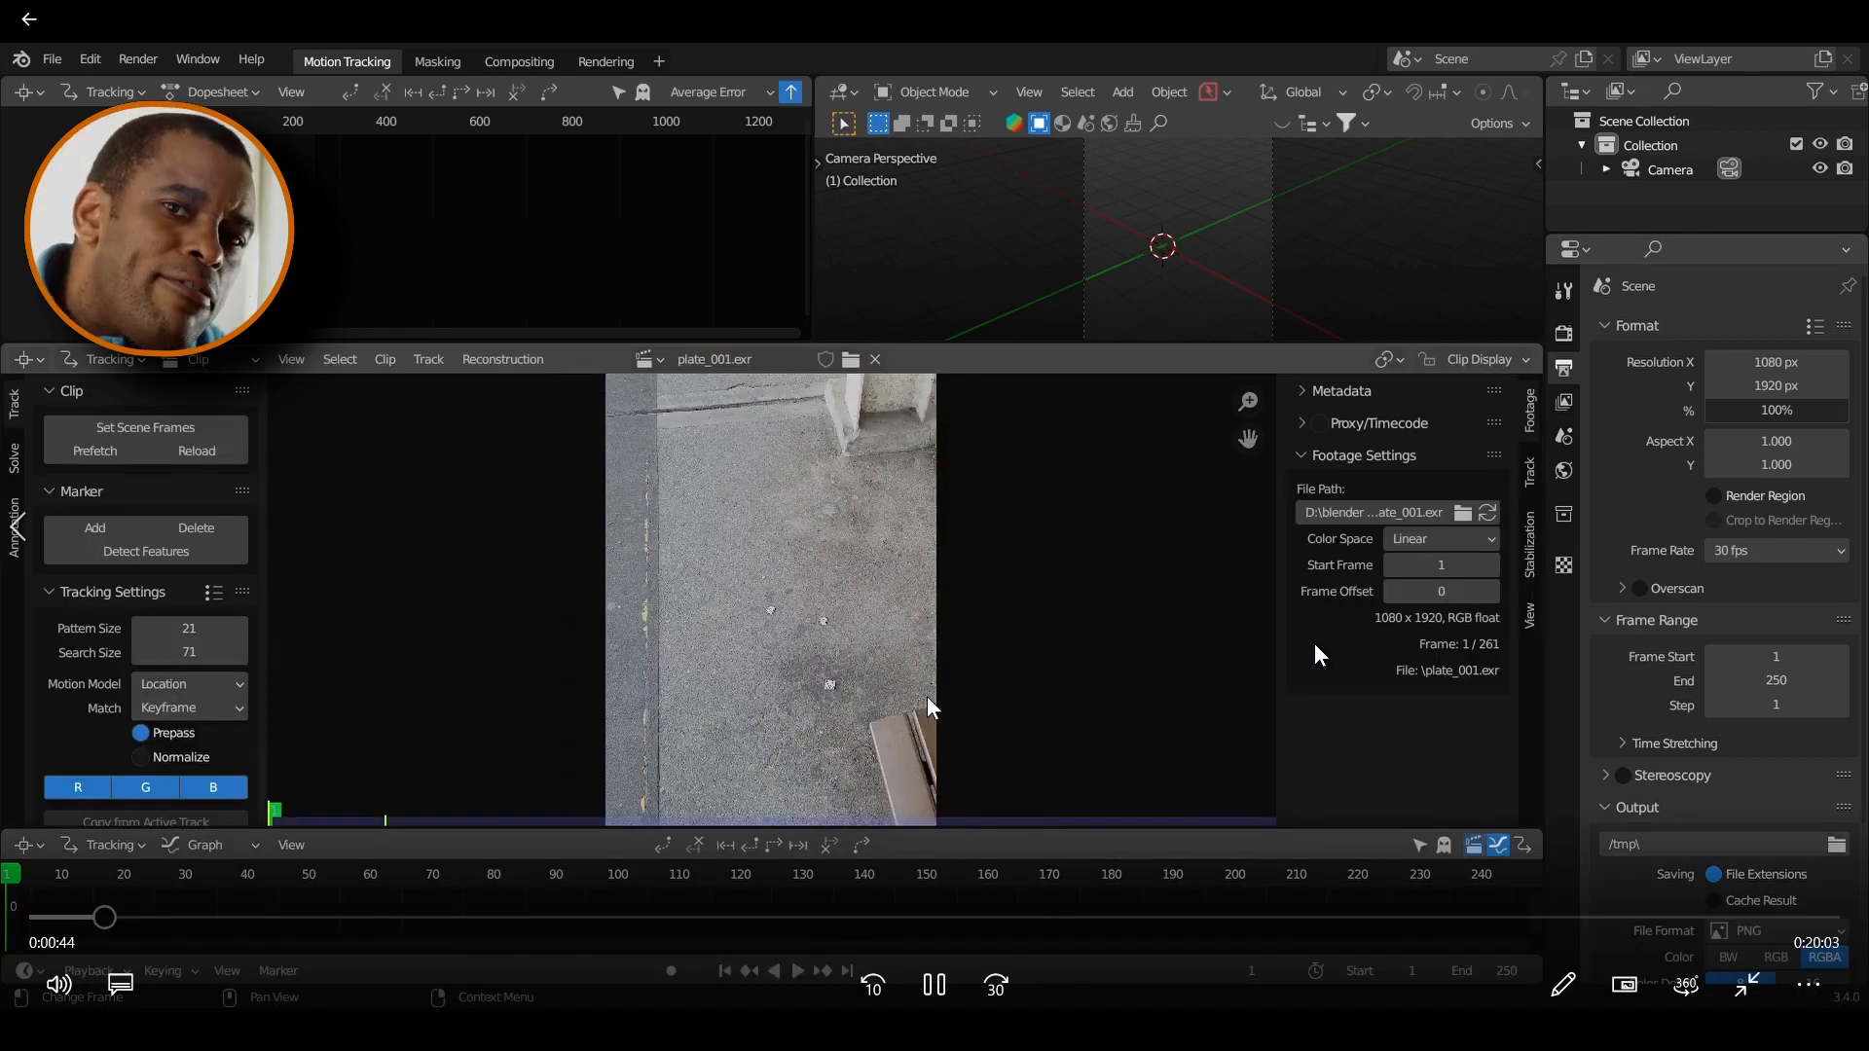
Set the plate footage's color space to sRGB and inspect the paper markers on the pavement
{"action": "left_click", "coordinate": [1434, 538]}
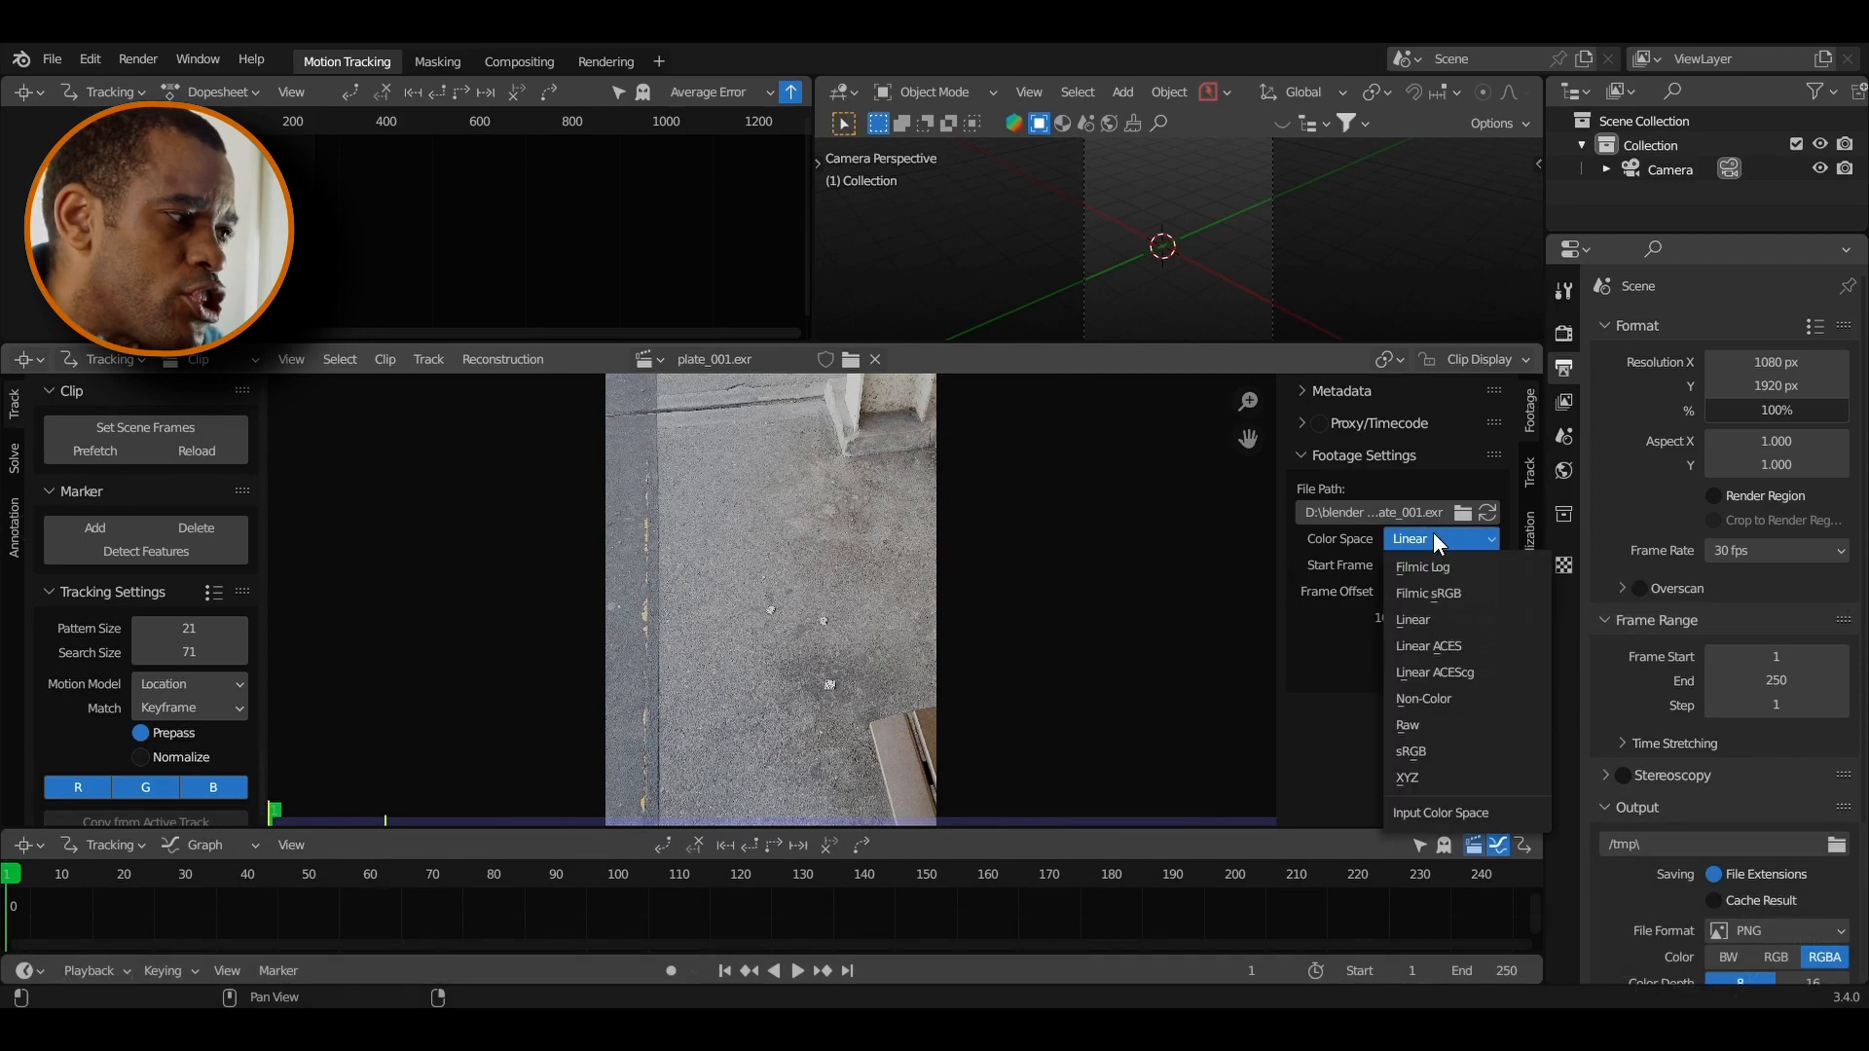
{"action": "left_click", "coordinate": [1431, 752]}
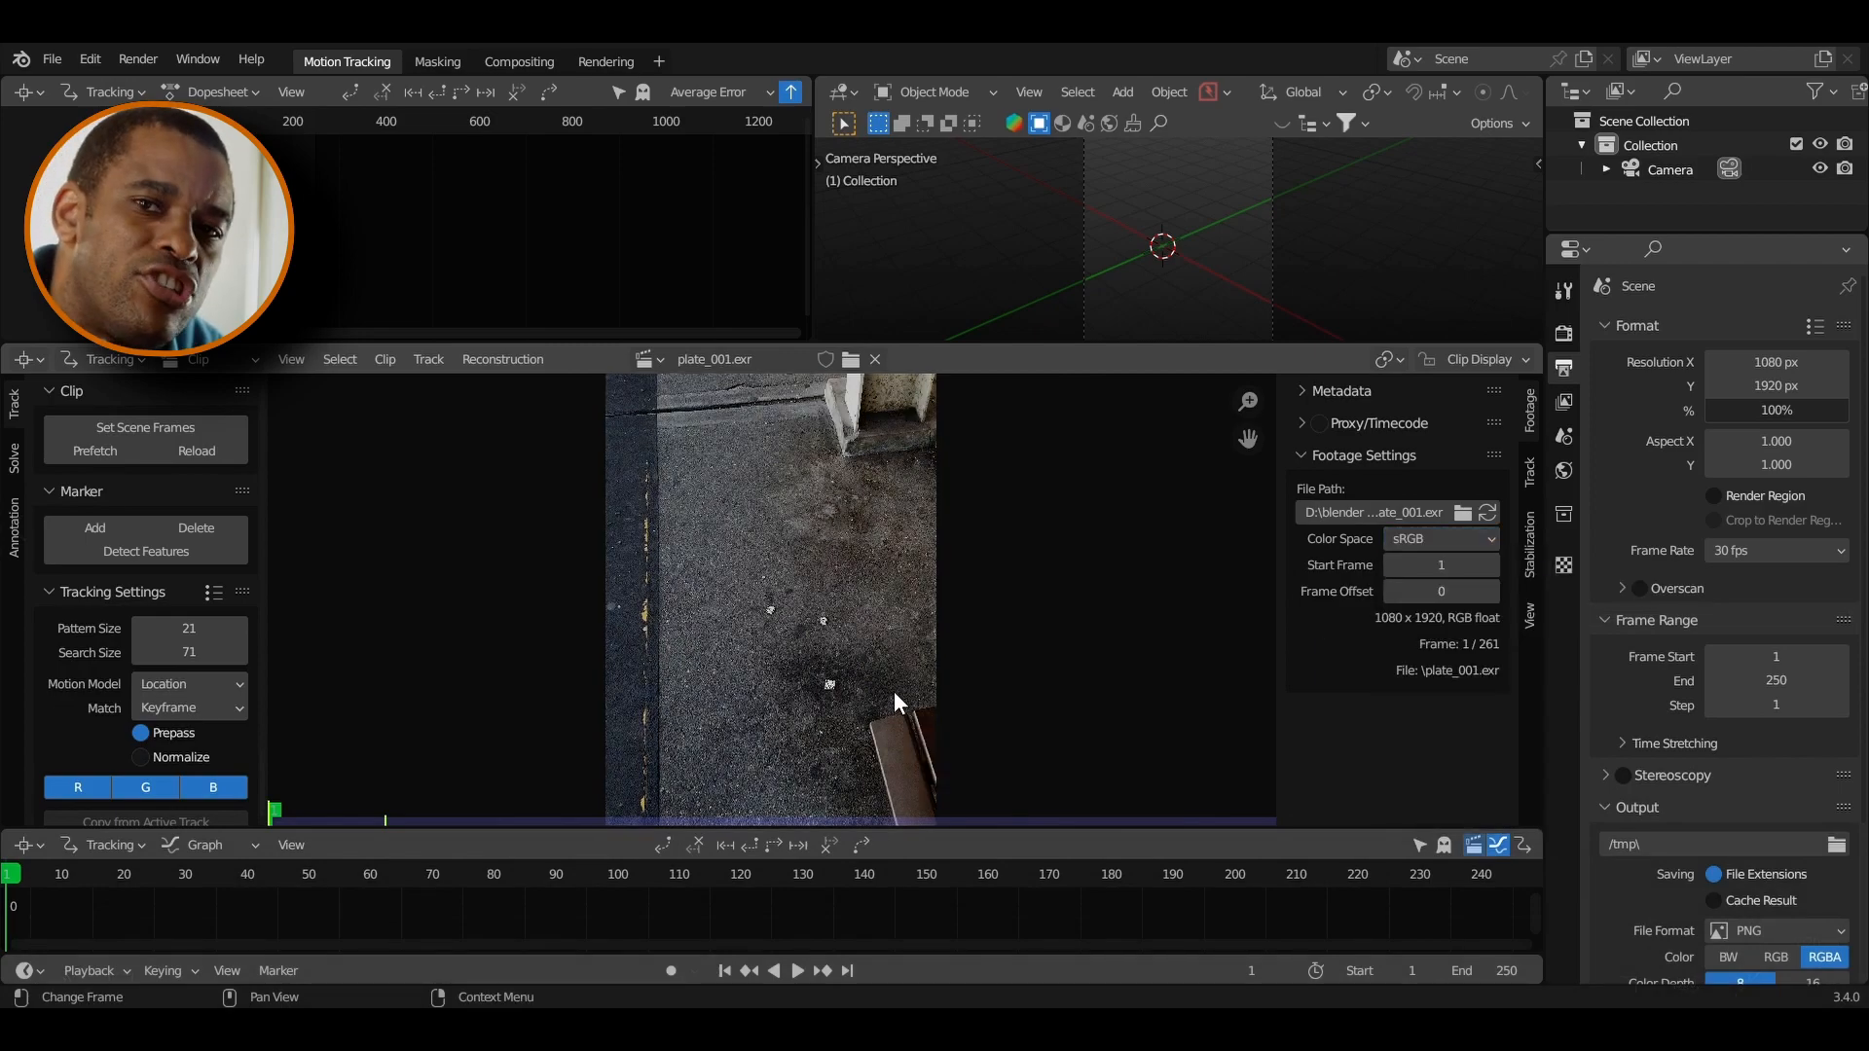
{"action": "scroll", "coordinate": [822, 662], "scroll_direction": "up", "scroll_amount": 4}
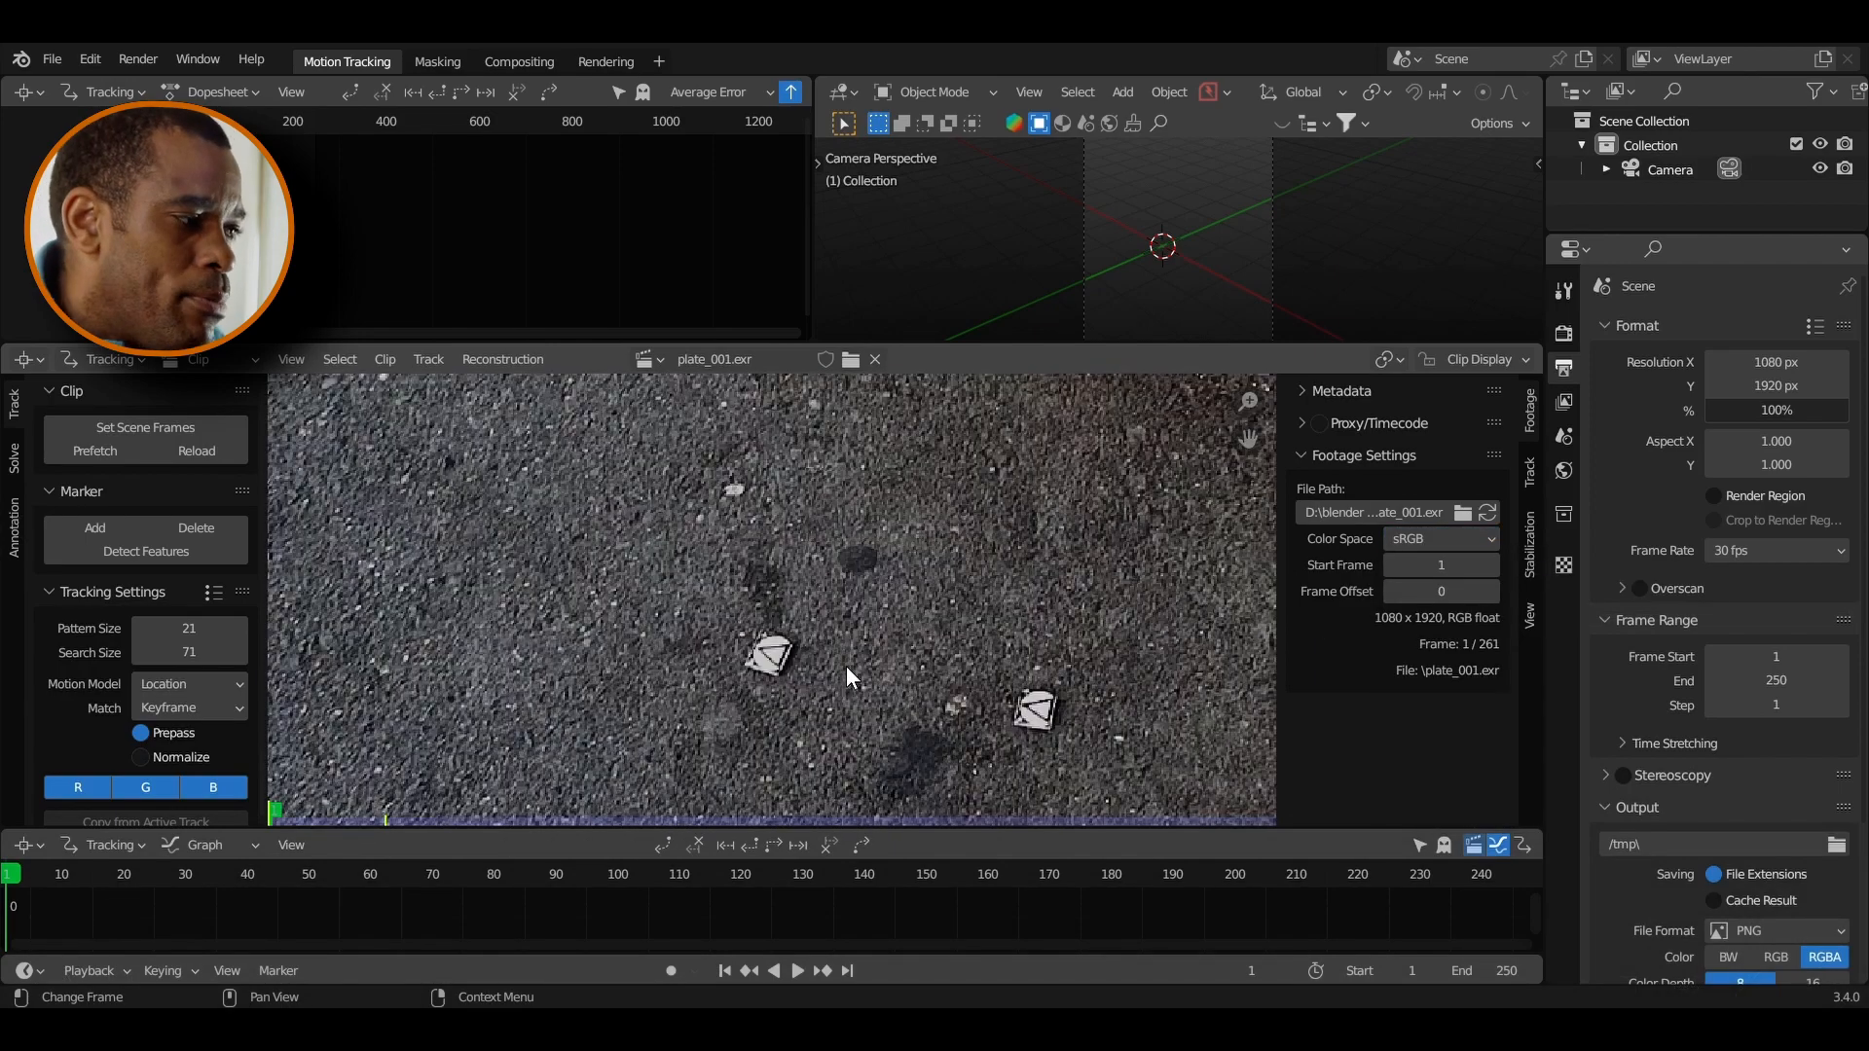
{"action": "scroll", "coordinate": [846, 674], "scroll_direction": "down", "scroll_amount": 3}
{"action": "middle_click_drag", "start_coordinate": [460, 613], "coordinate": [466, 496]}
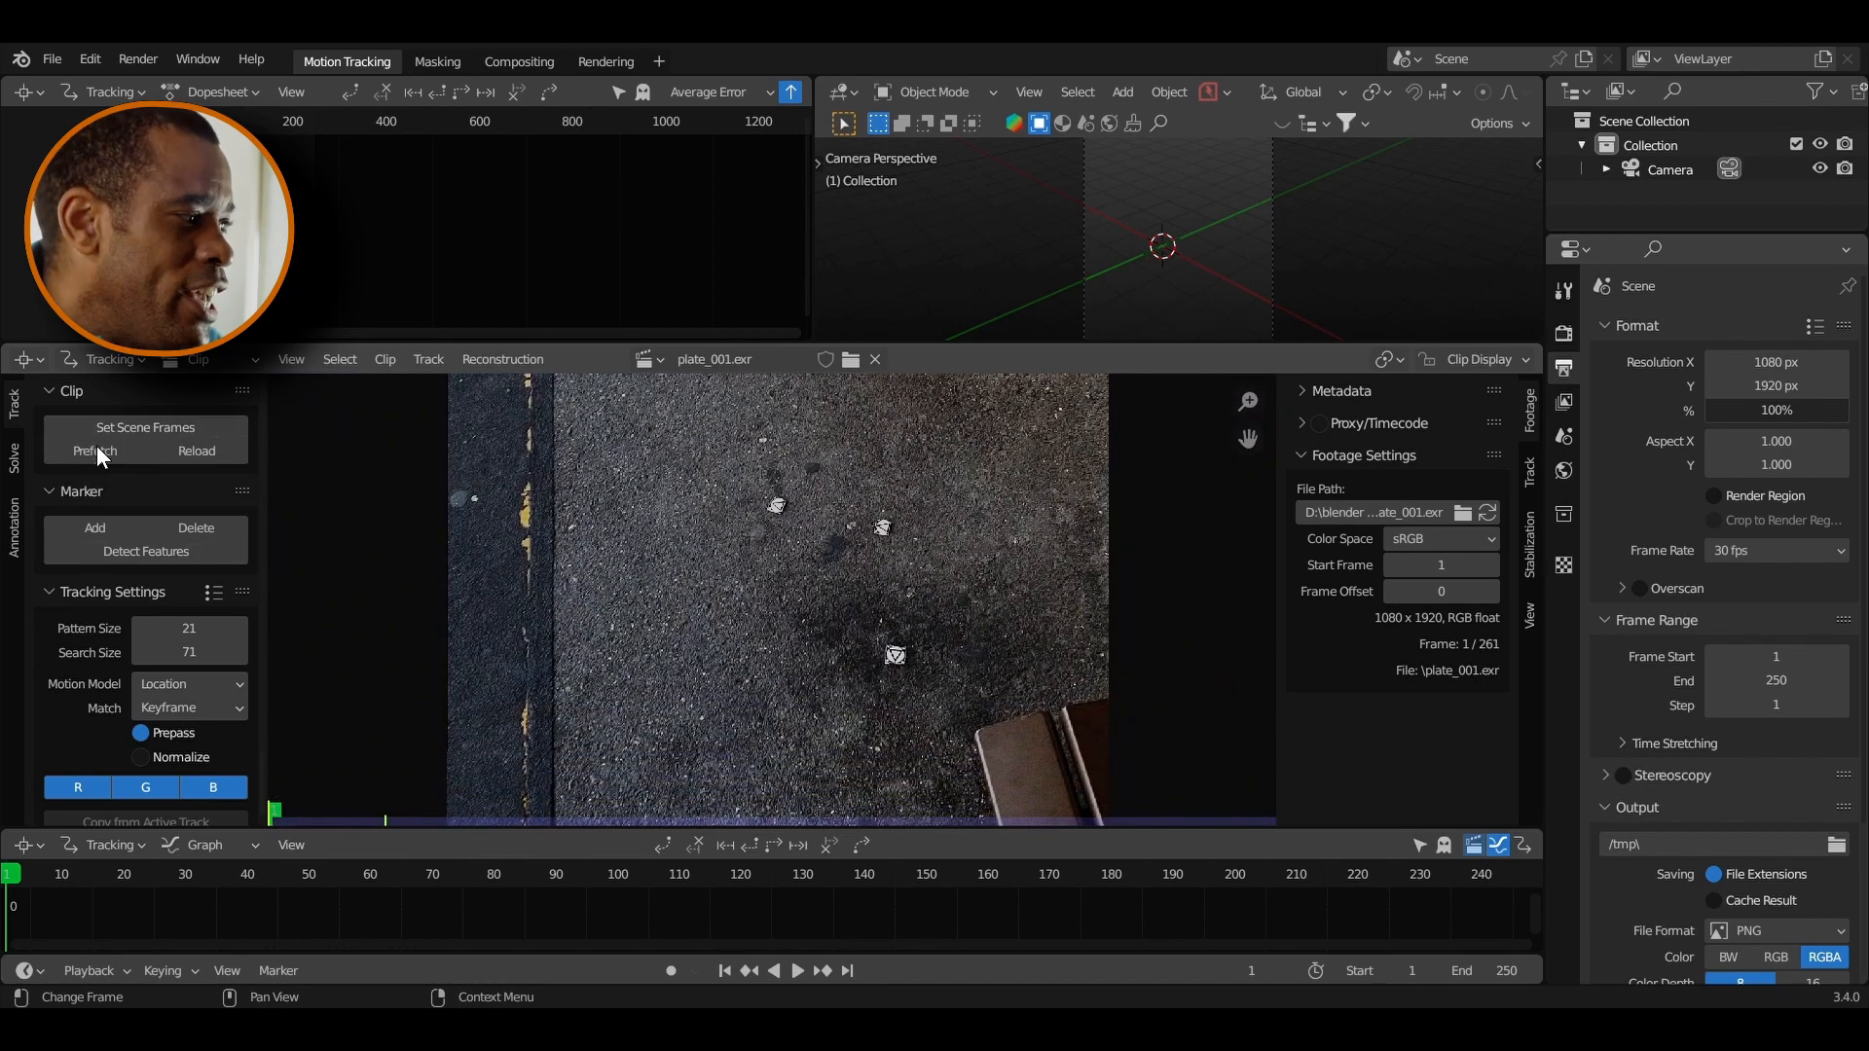
Prefetch the clip into memory and match the scene frame range to its length
{"action": "left_click", "coordinate": [99, 454]}
{"action": "left_click", "coordinate": [155, 425]}
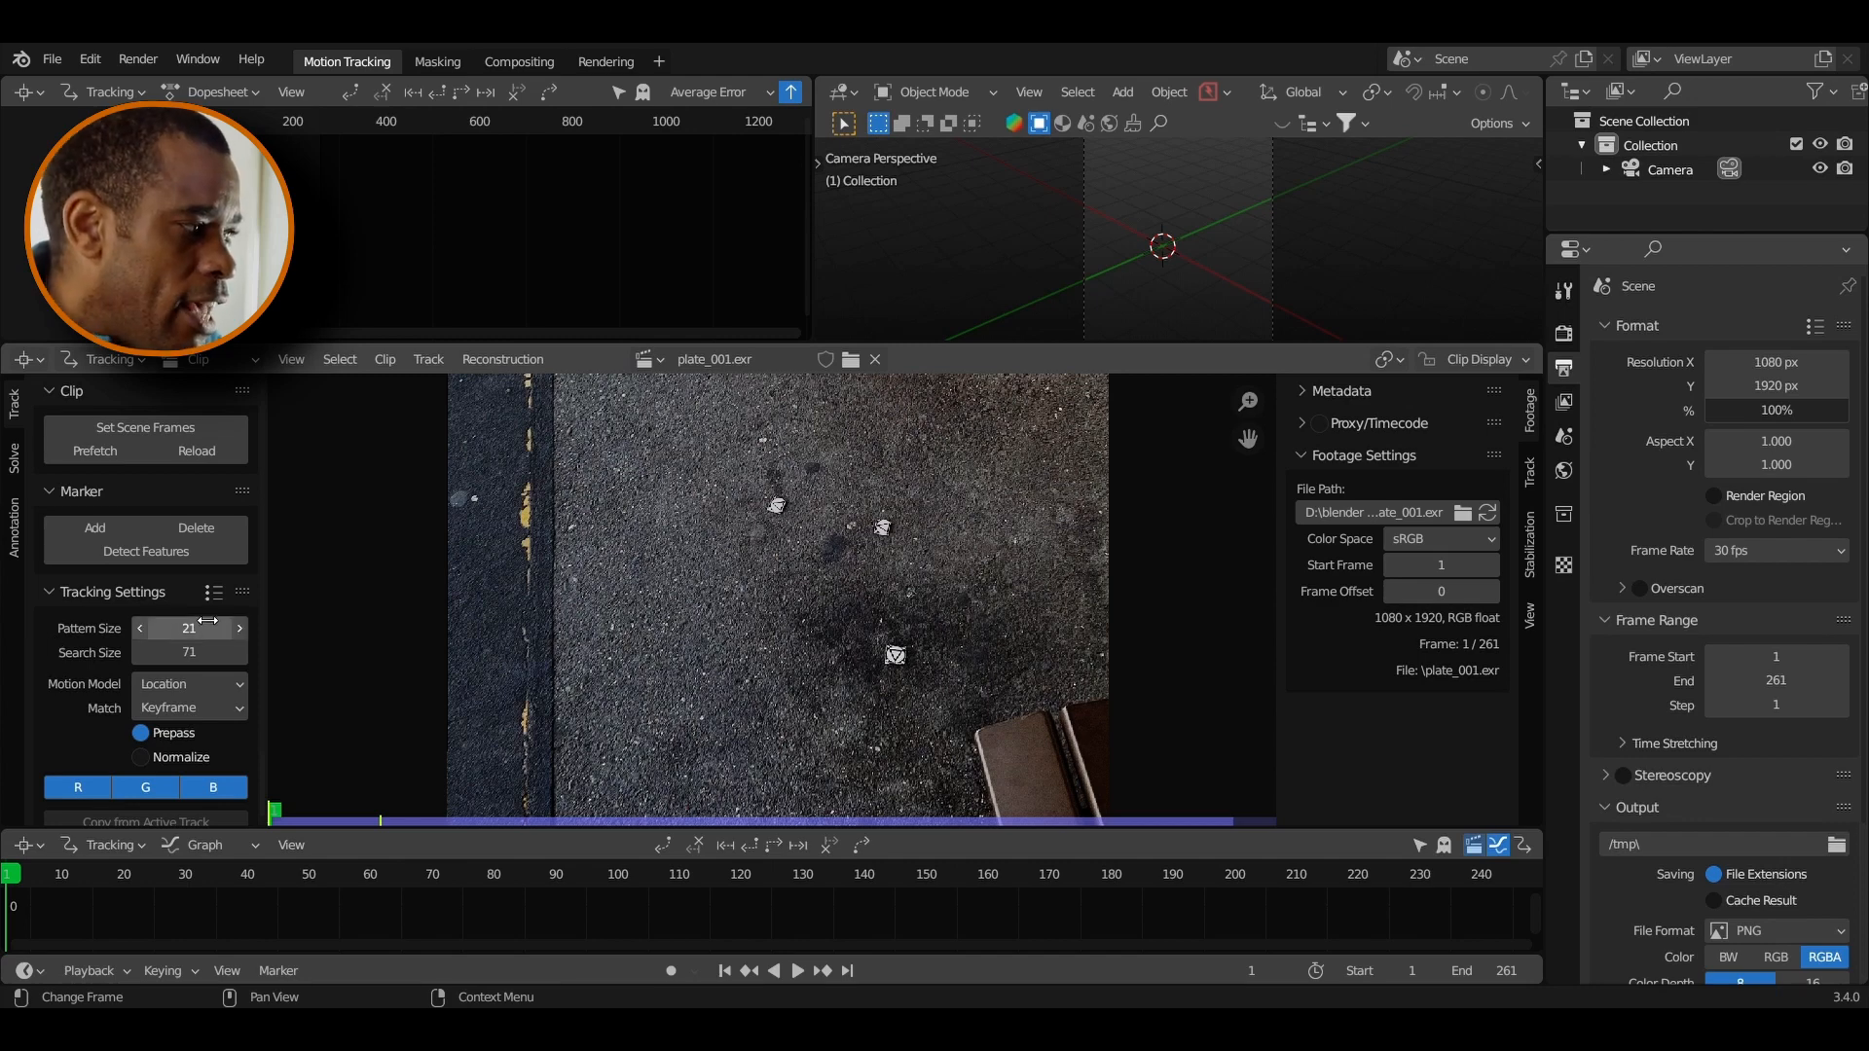
Apply the Blurry Footage tracking preset, with the Perspective motion model and Normalize enabled
{"action": "left_click", "coordinate": [214, 592]}
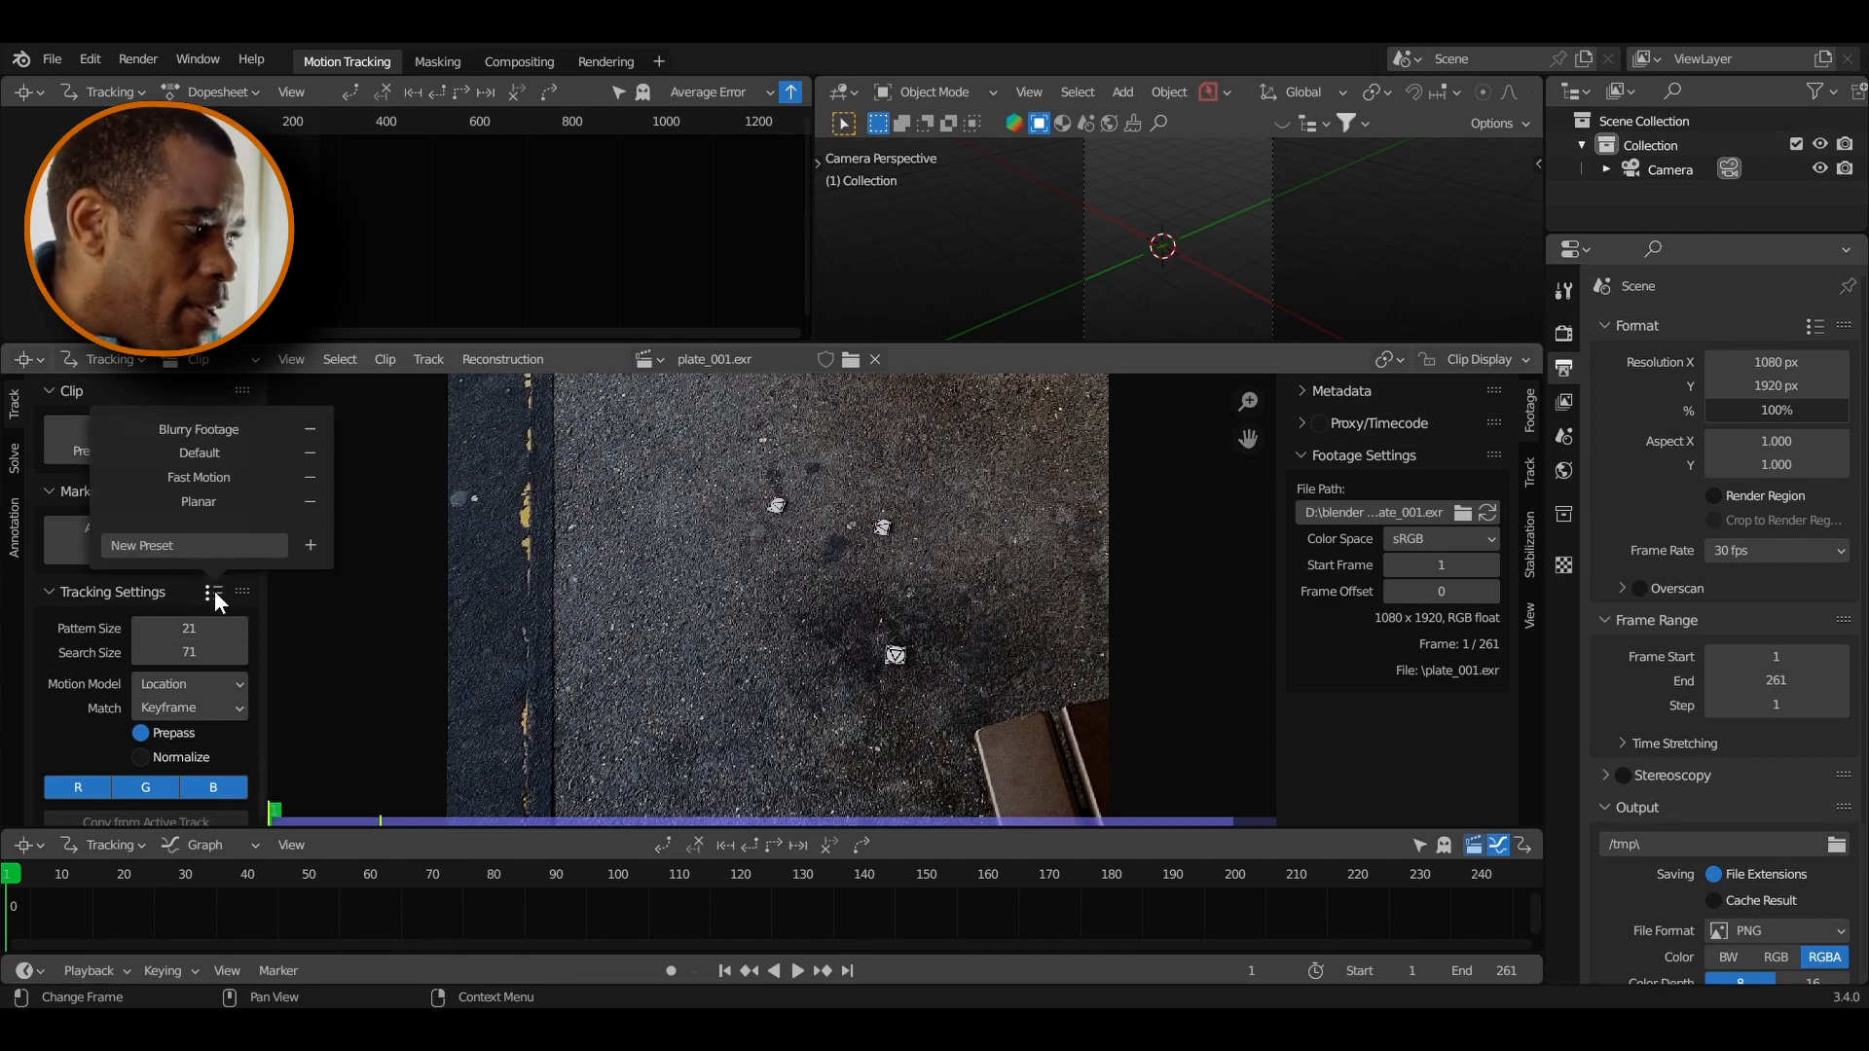
{"action": "left_click", "coordinate": [202, 429]}
{"action": "left_click", "coordinate": [209, 681]}
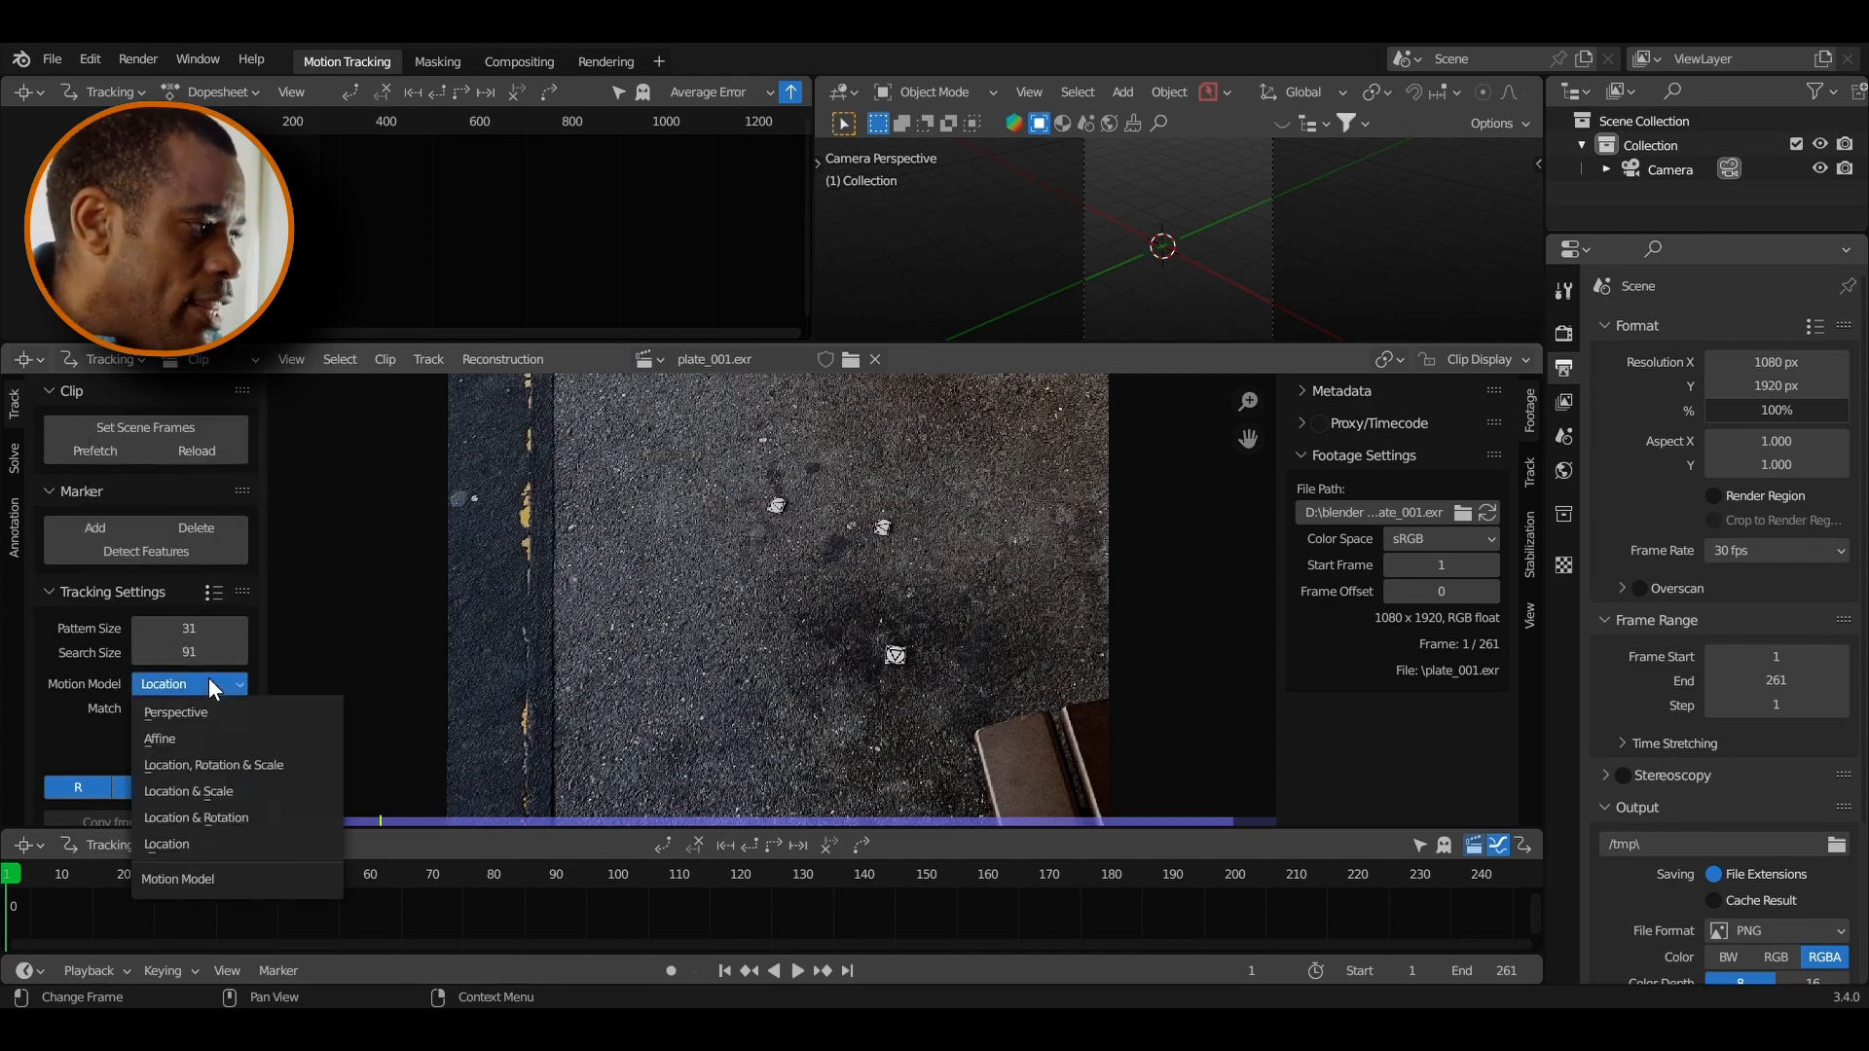
{"action": "left_click", "coordinate": [208, 708]}
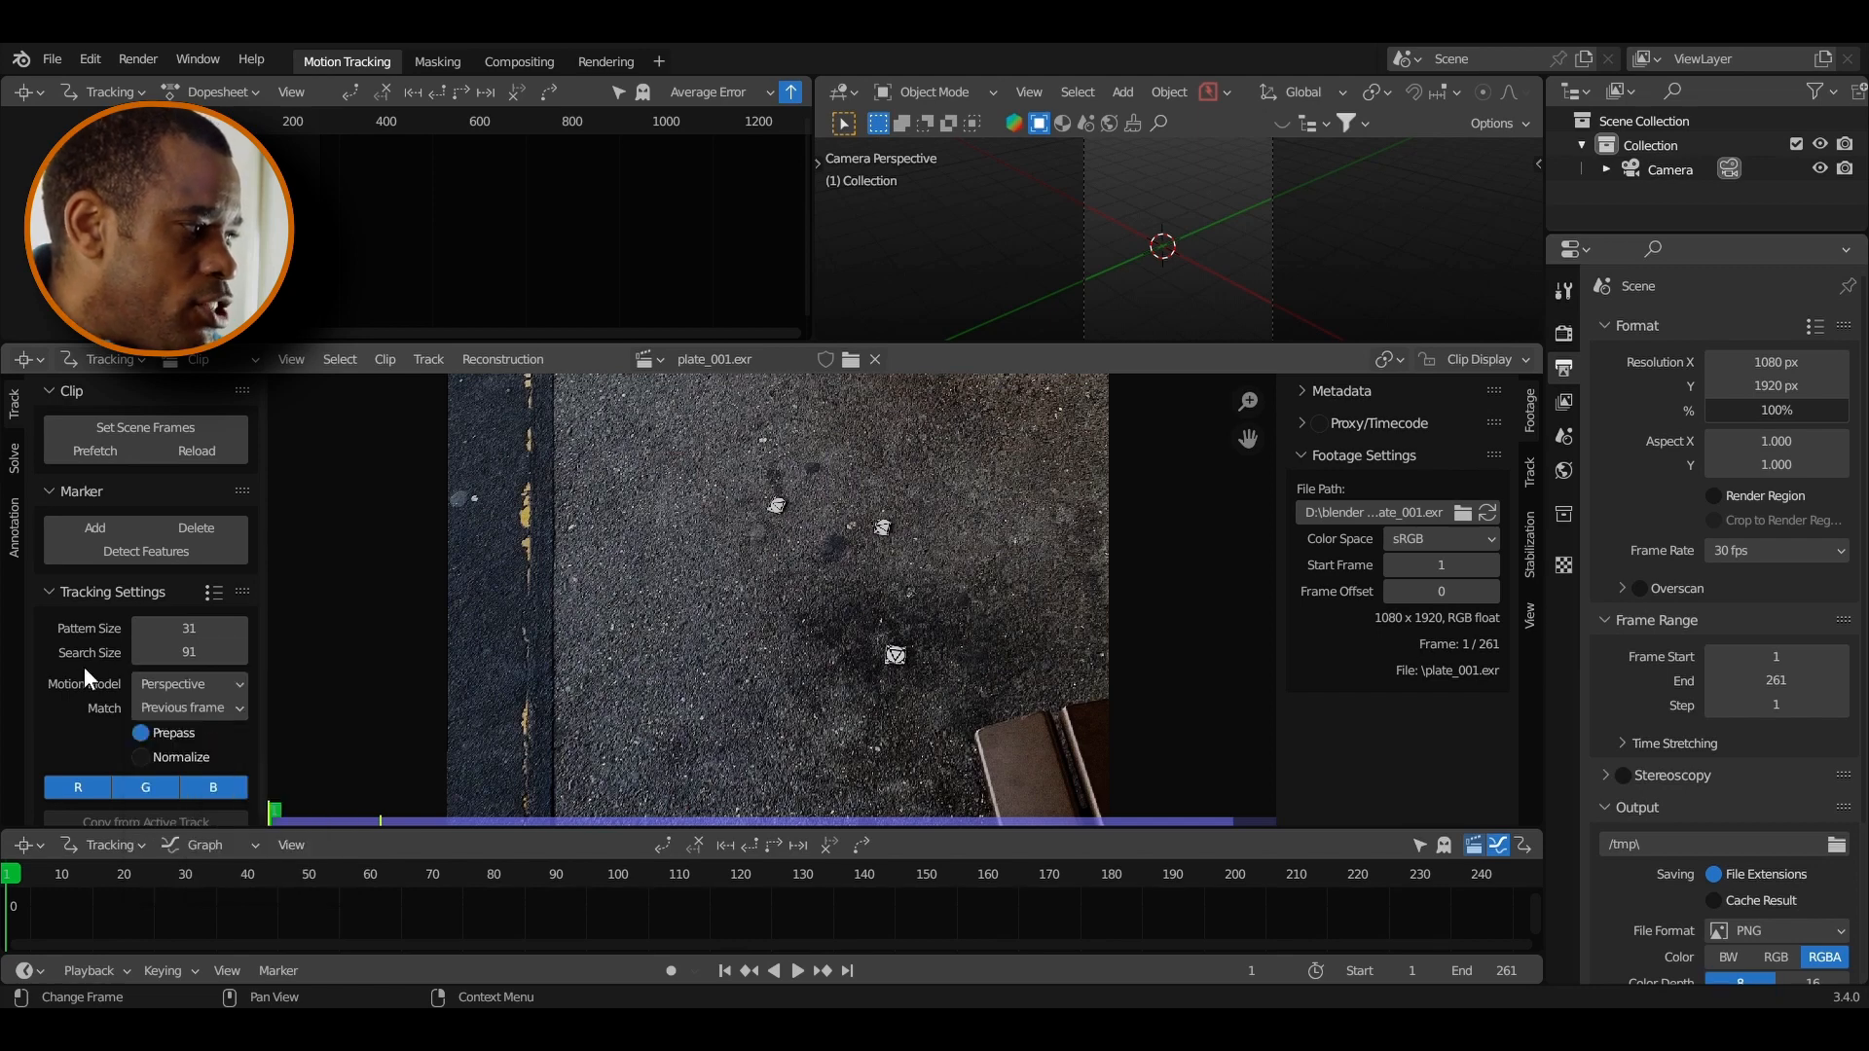
{"action": "left_click", "coordinate": [140, 756]}
Set the tracking correlation to 0.9 in the extra tracking settings
{"action": "scroll", "coordinate": [113, 757], "scroll_direction": "down", "scroll_amount": 2}
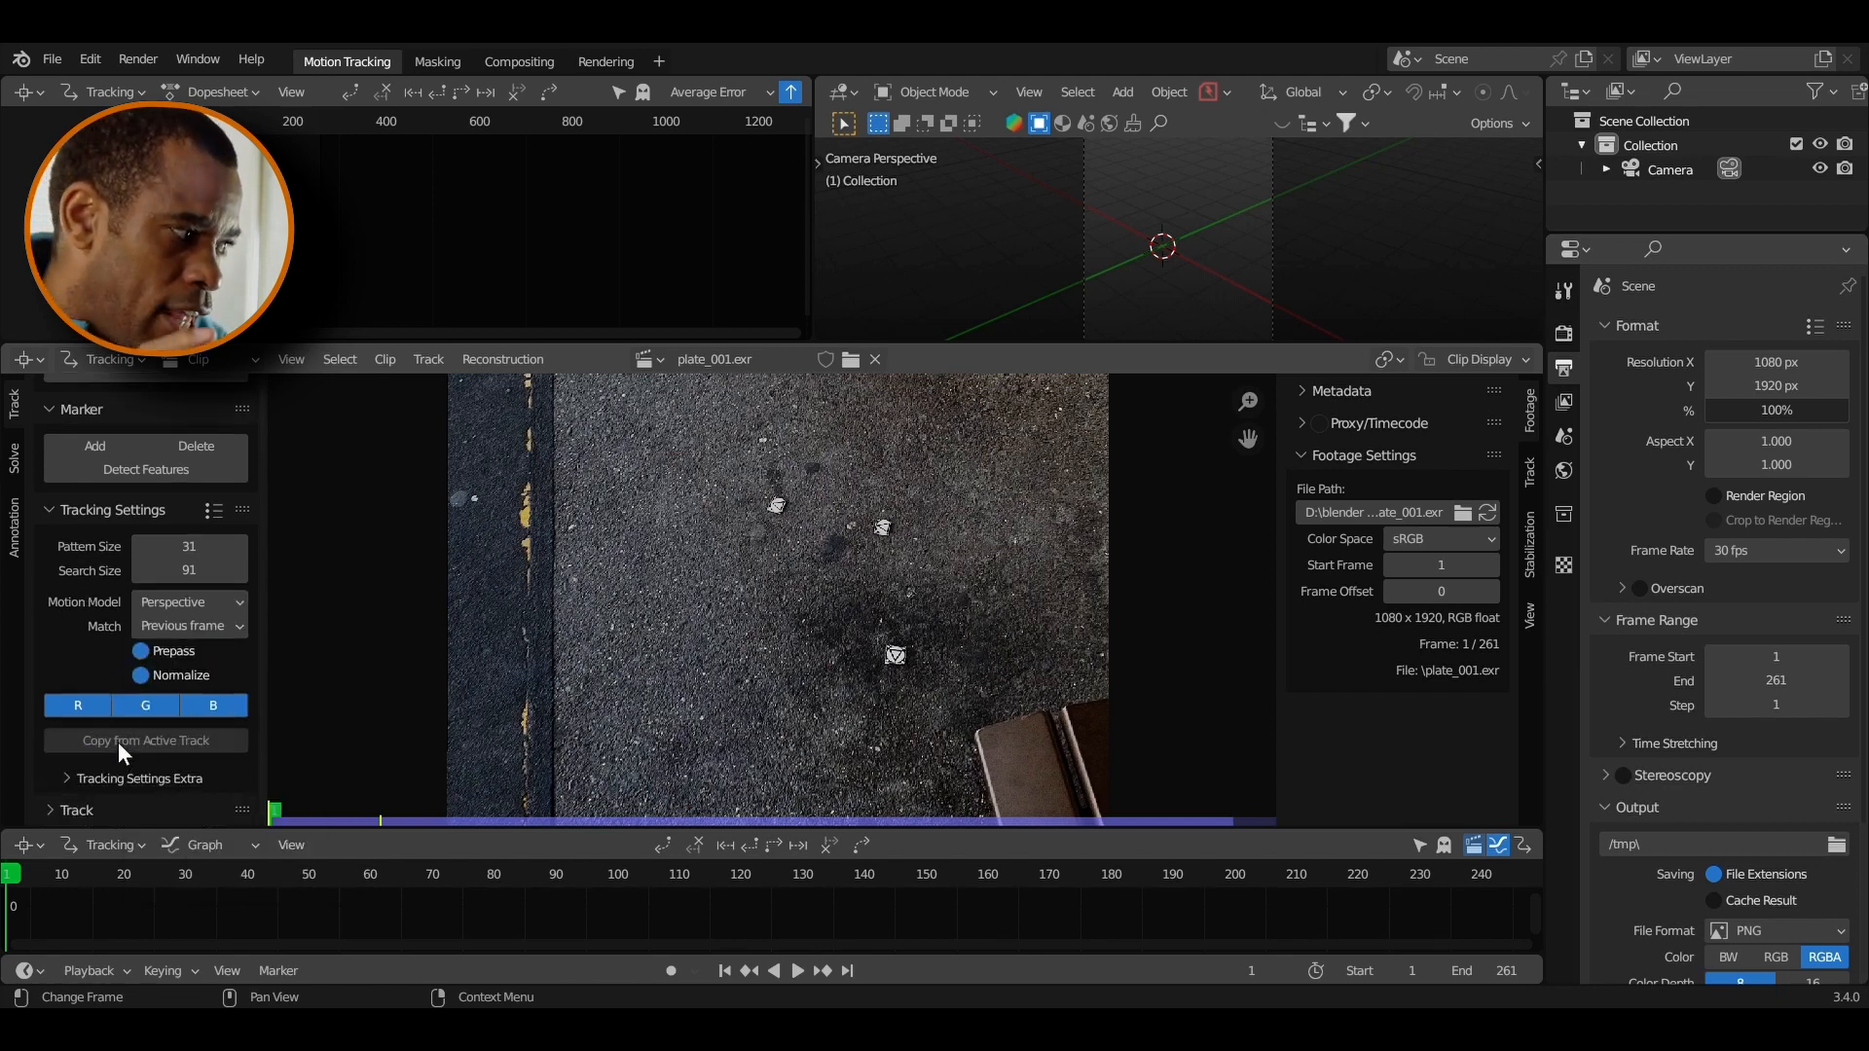
{"action": "left_click", "coordinate": [67, 778]}
{"action": "scroll", "coordinate": [72, 769], "scroll_direction": "down", "scroll_amount": 2}
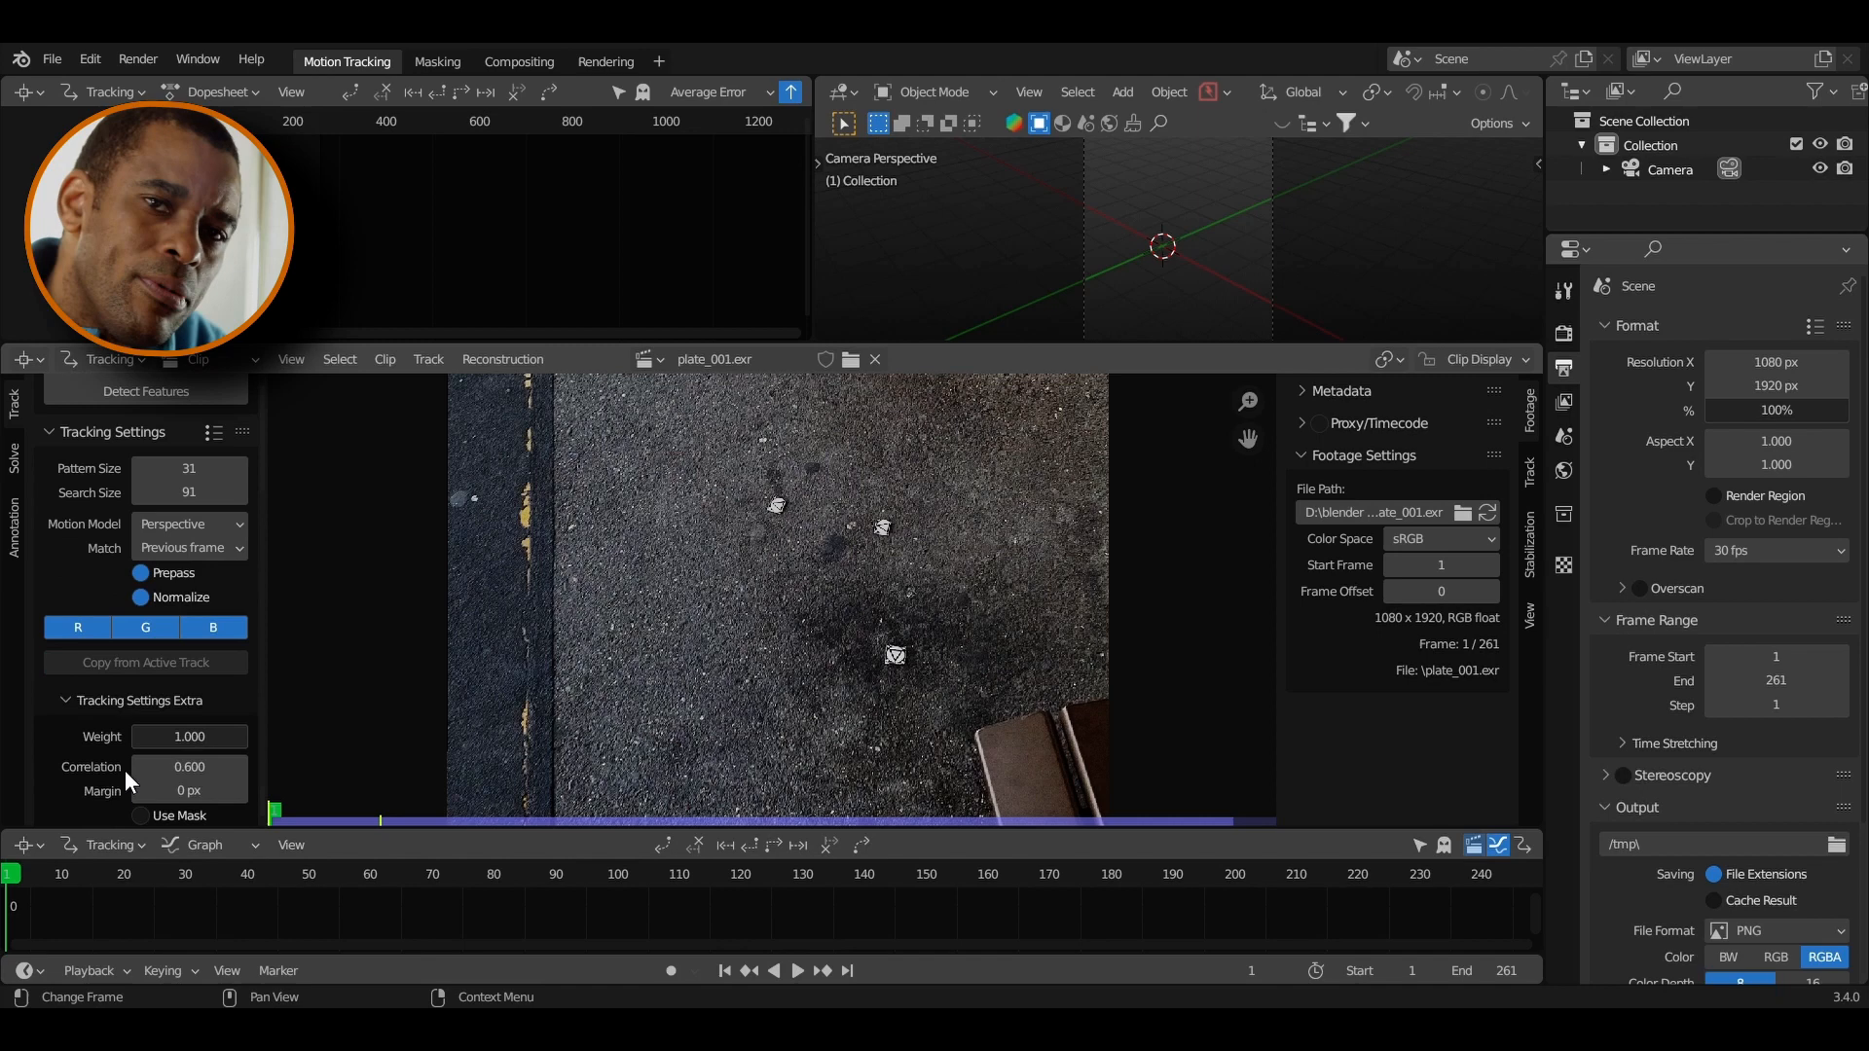
{"action": "left_click", "coordinate": [206, 776]}
{"action": "type", "text": "0.9"}
{"action": "key", "text": "Return"}
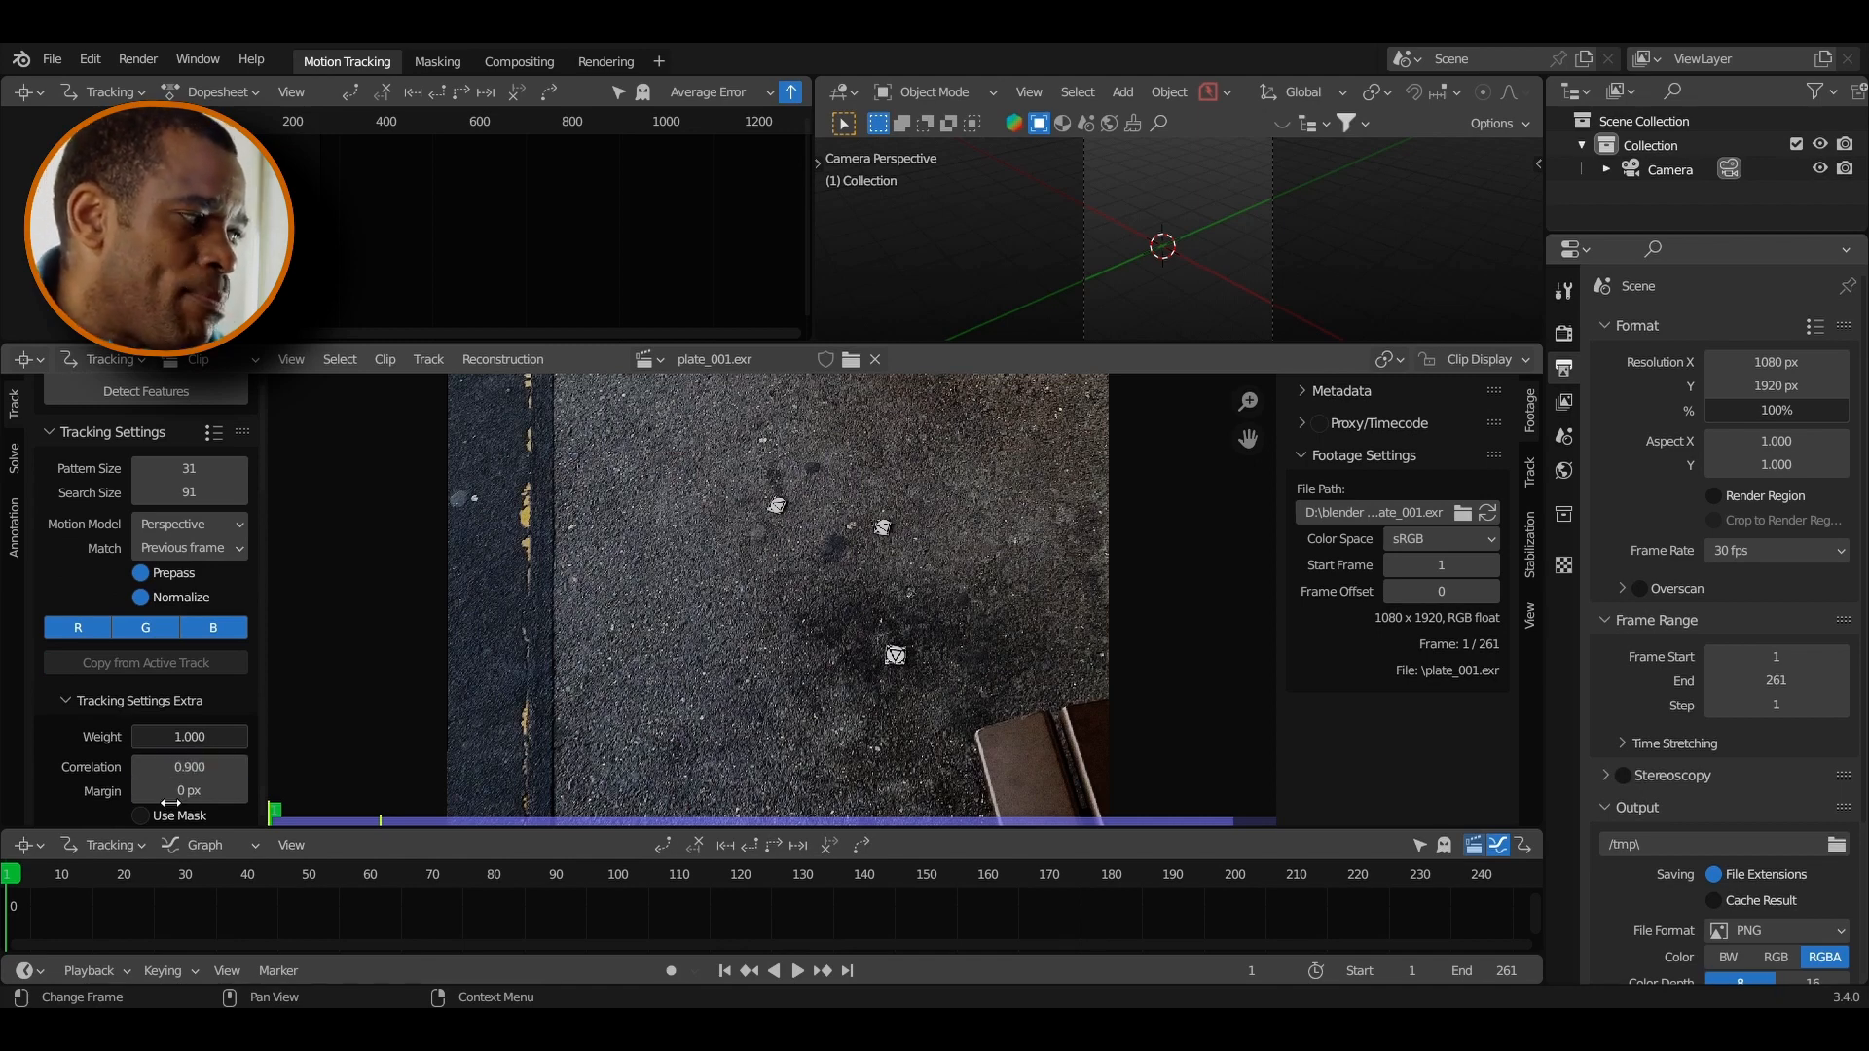
{"action": "scroll", "coordinate": [940, 599], "scroll_direction": "down", "scroll_amount": 2}
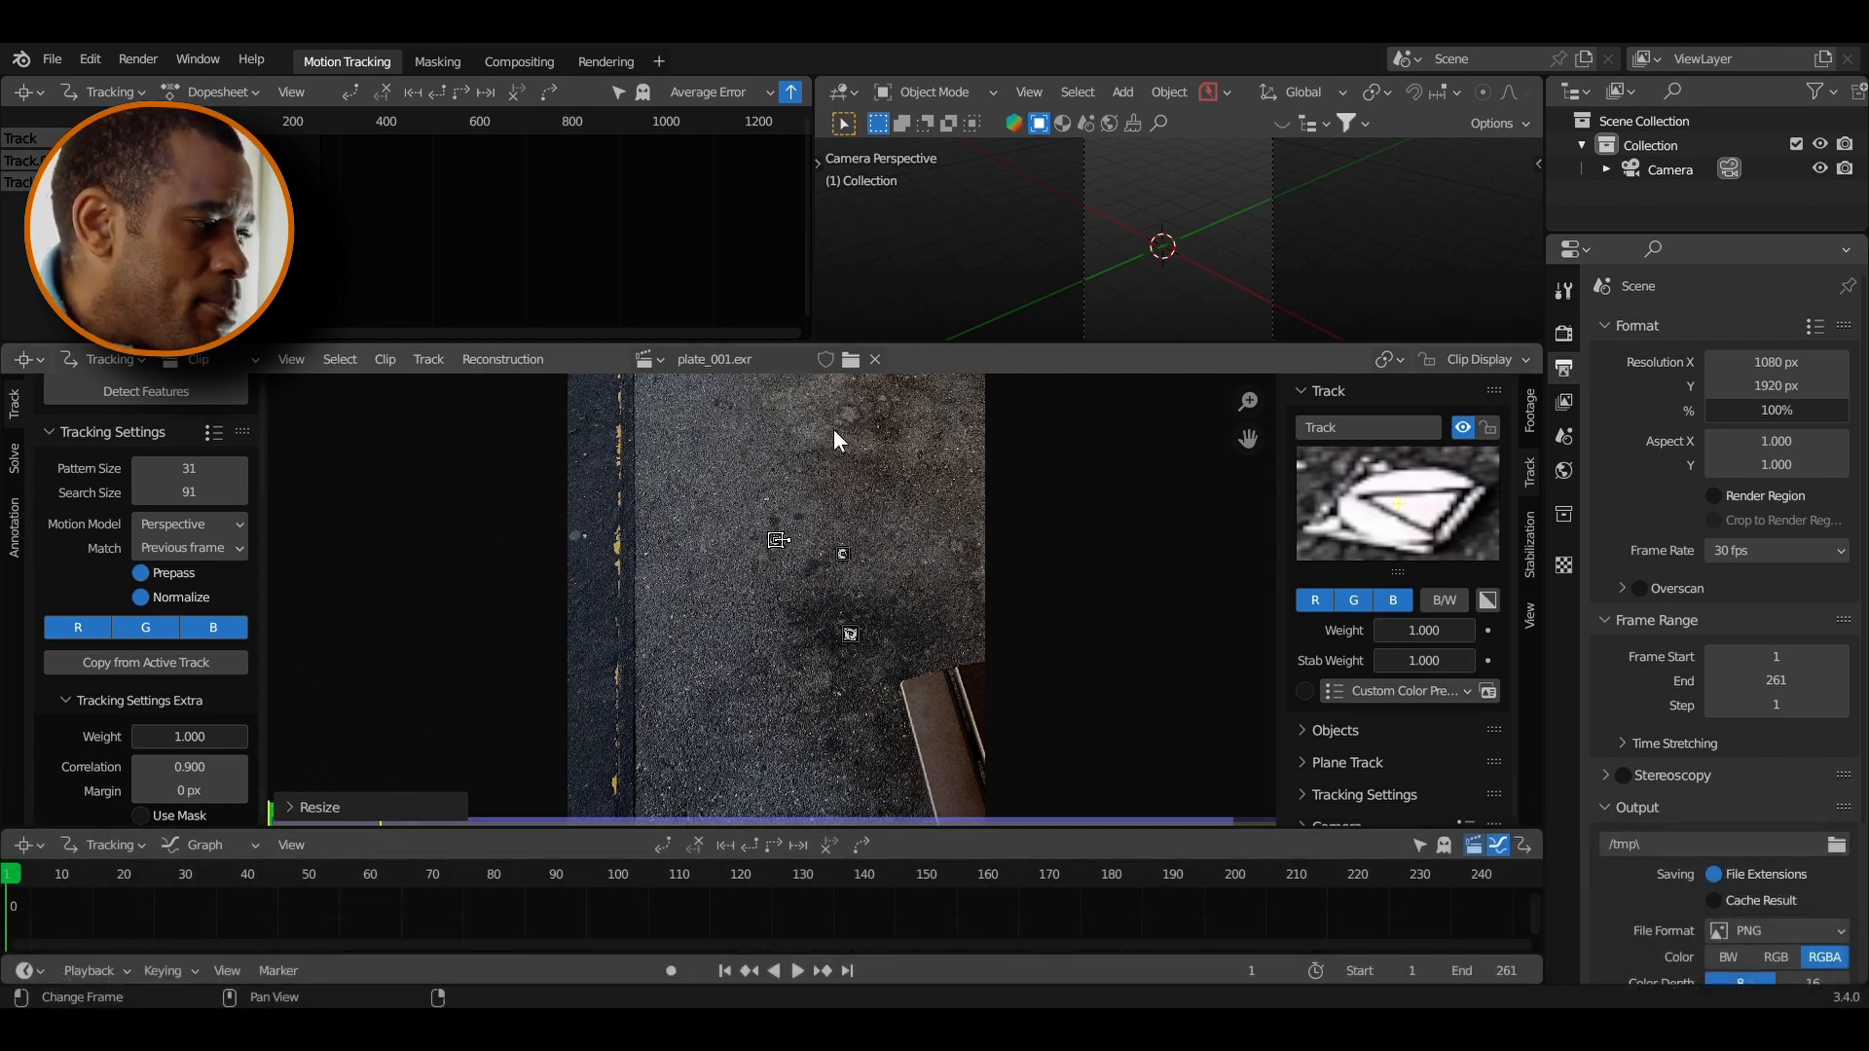
Track the markers placed on the pavement papers forward through the clip and return to the first frame
{"action": "key", "text": "ctrl+t"}
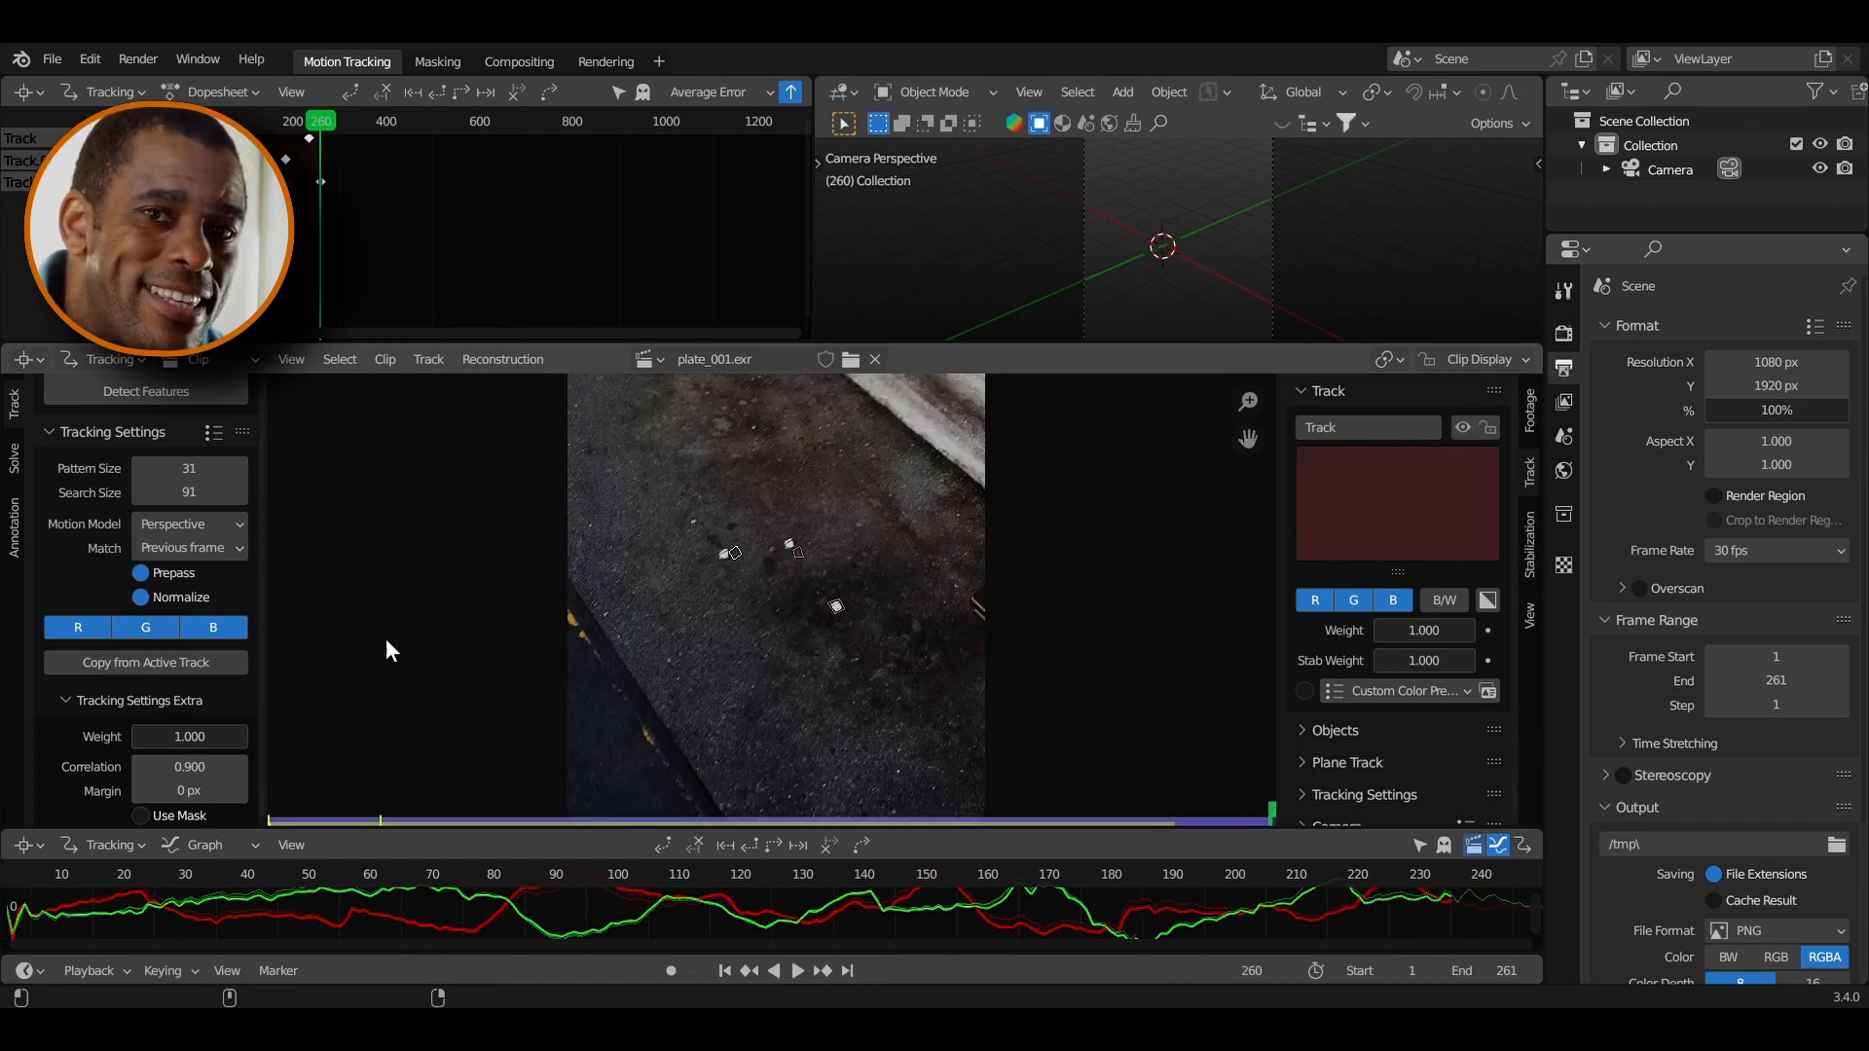
{"action": "scroll", "coordinate": [745, 584], "scroll_direction": "up", "scroll_amount": 3}
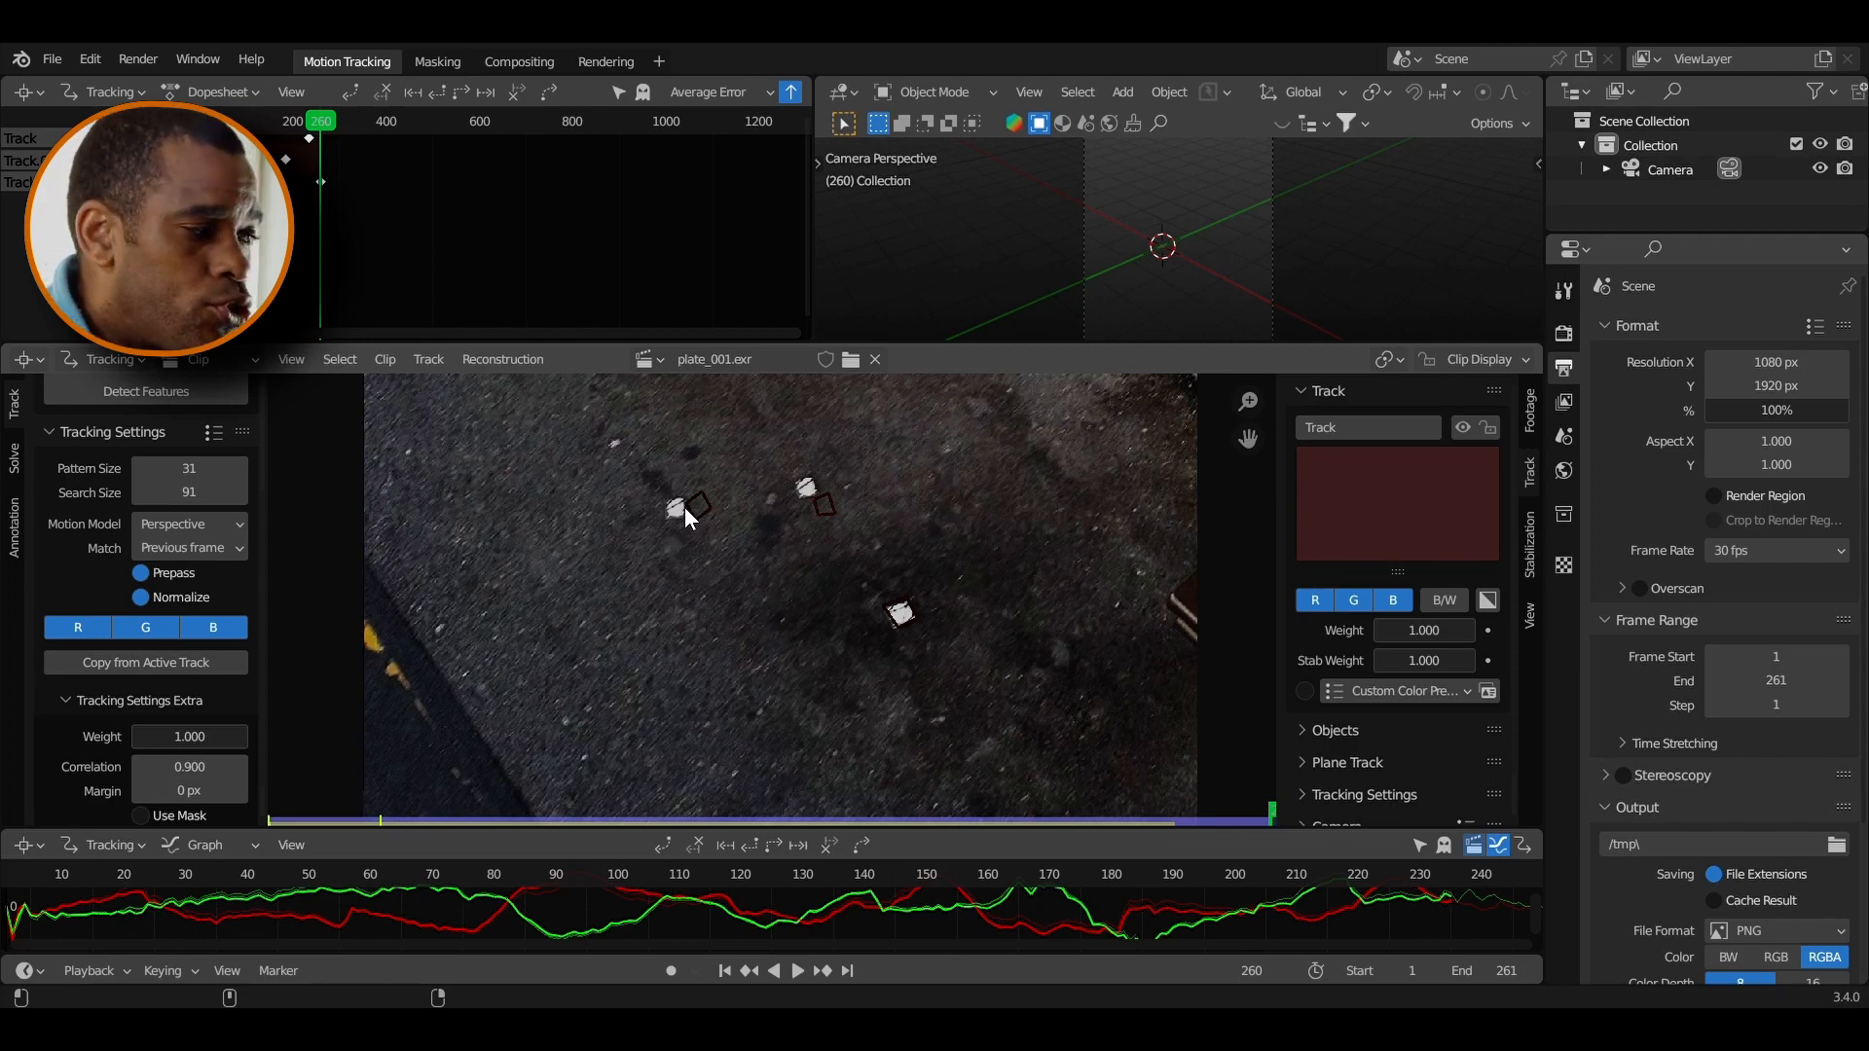
{"action": "key", "text": "shift+Left"}
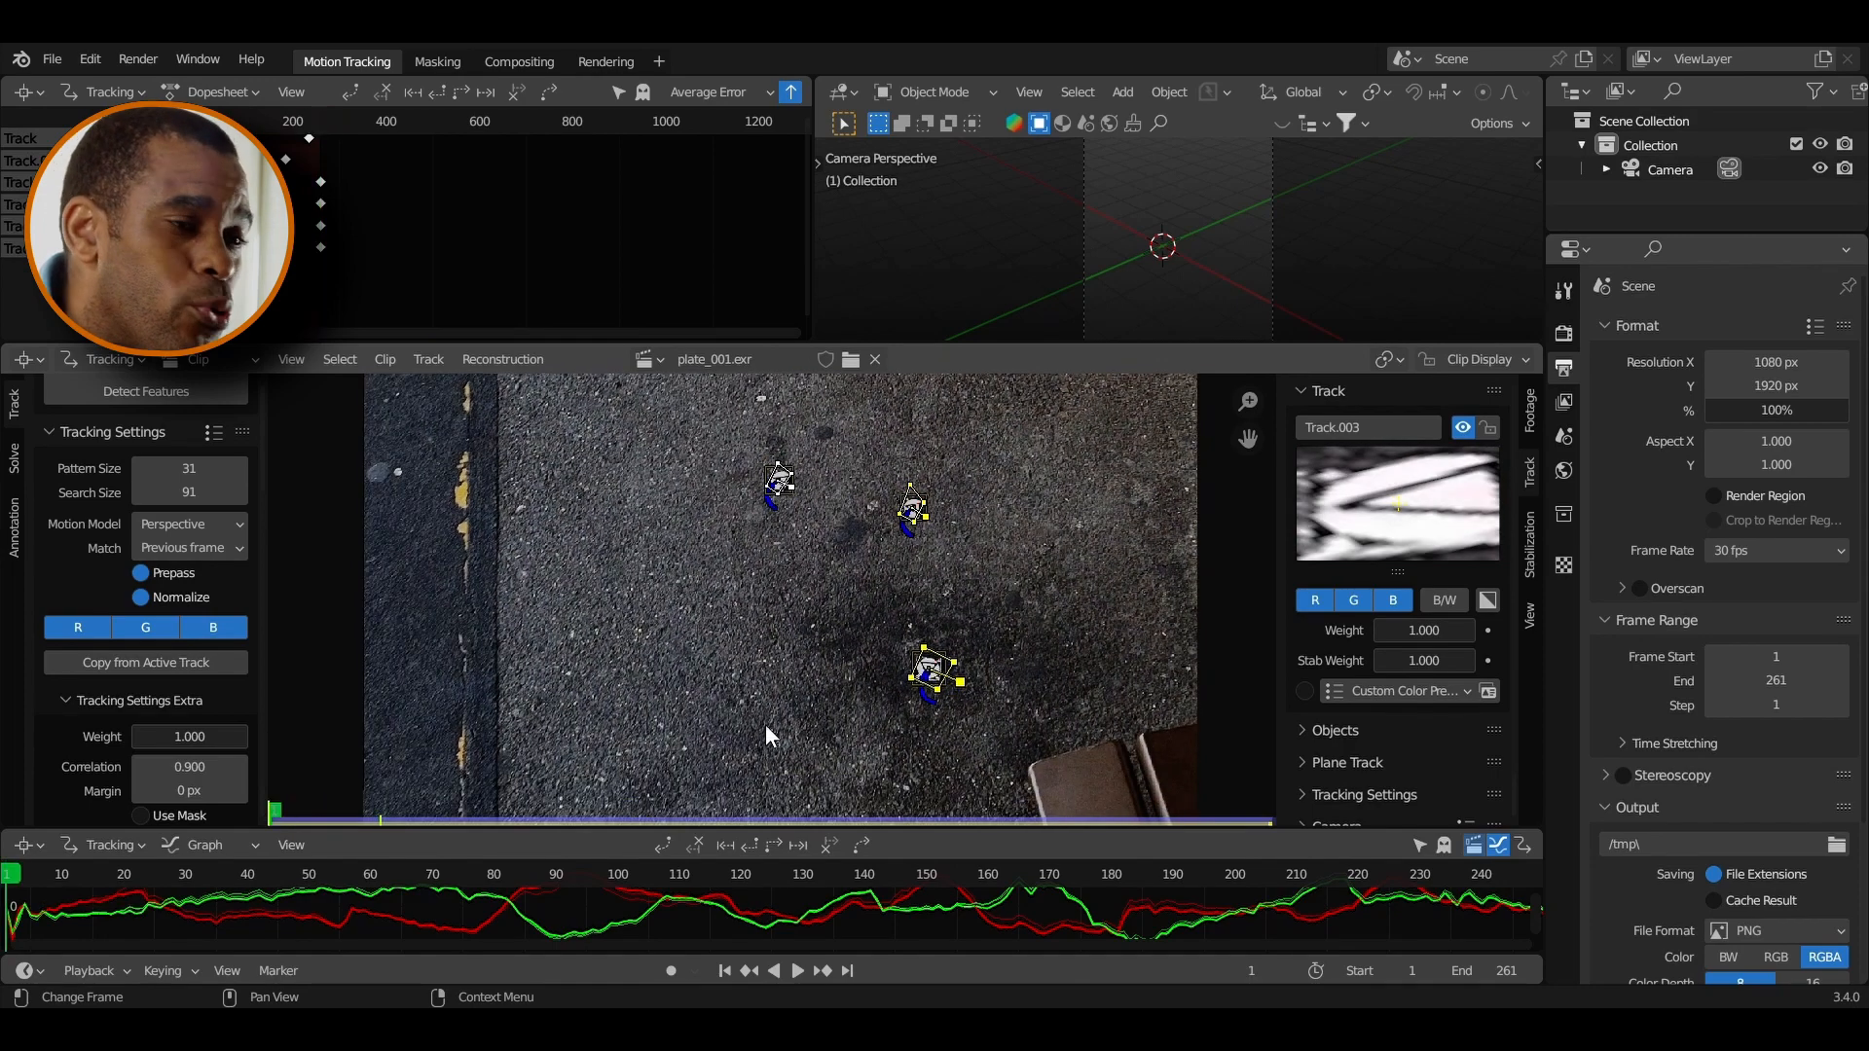
Detect features across the whole frame and track the detected markers forward through the clip
{"action": "scroll", "coordinate": [765, 724], "scroll_direction": "down", "scroll_amount": 3}
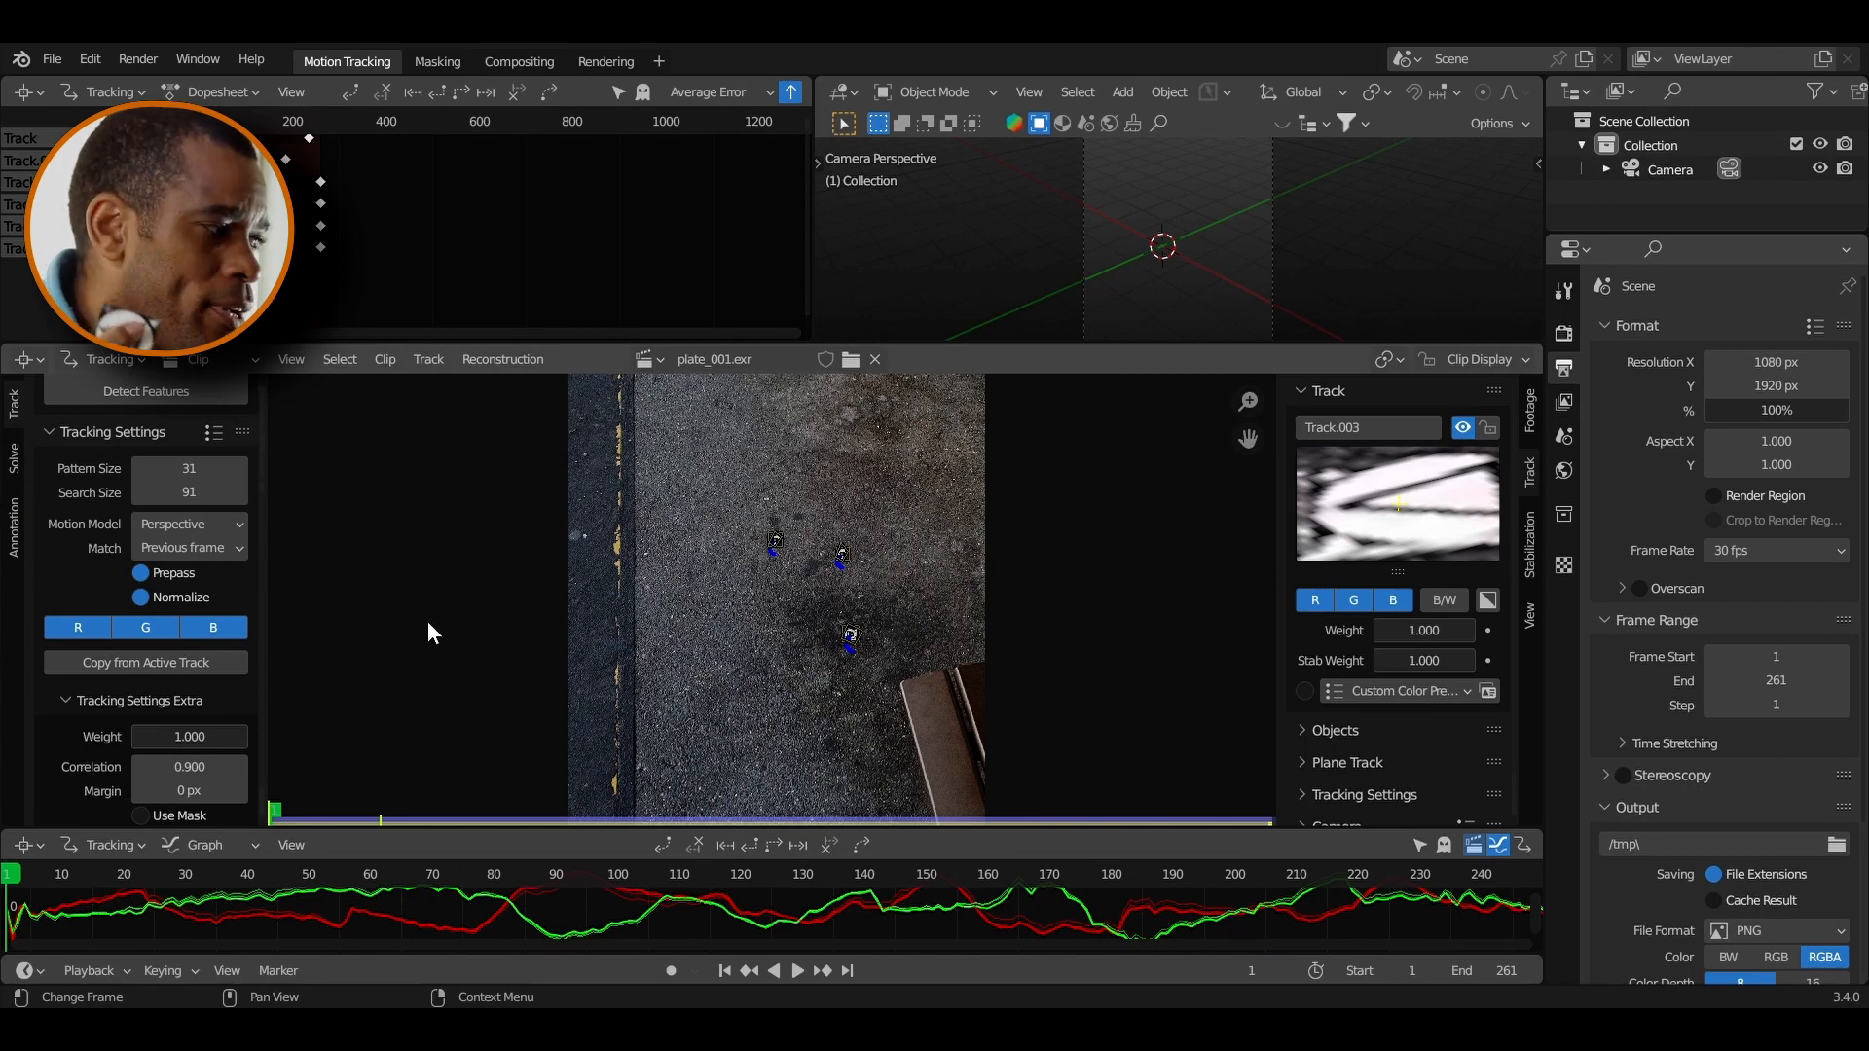
{"action": "scroll", "coordinate": [96, 510], "scroll_direction": "up", "scroll_amount": 1}
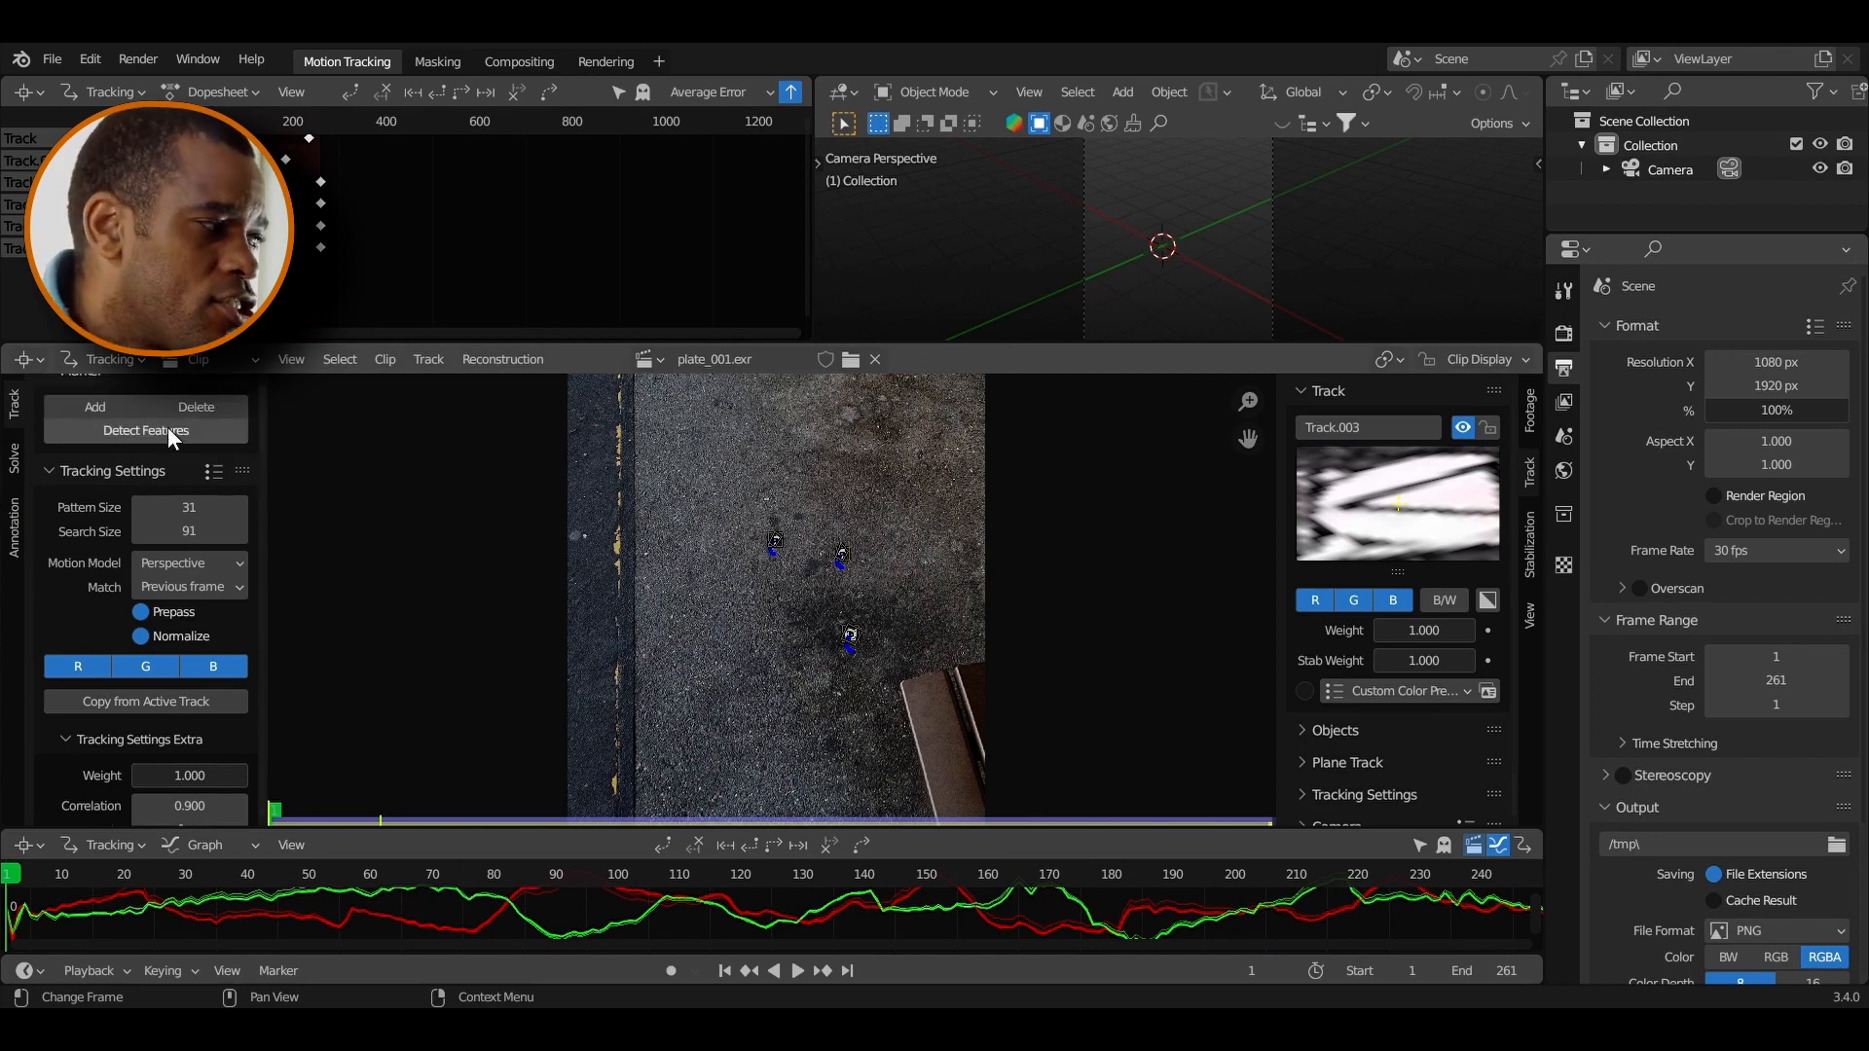
{"action": "left_click", "coordinate": [168, 431]}
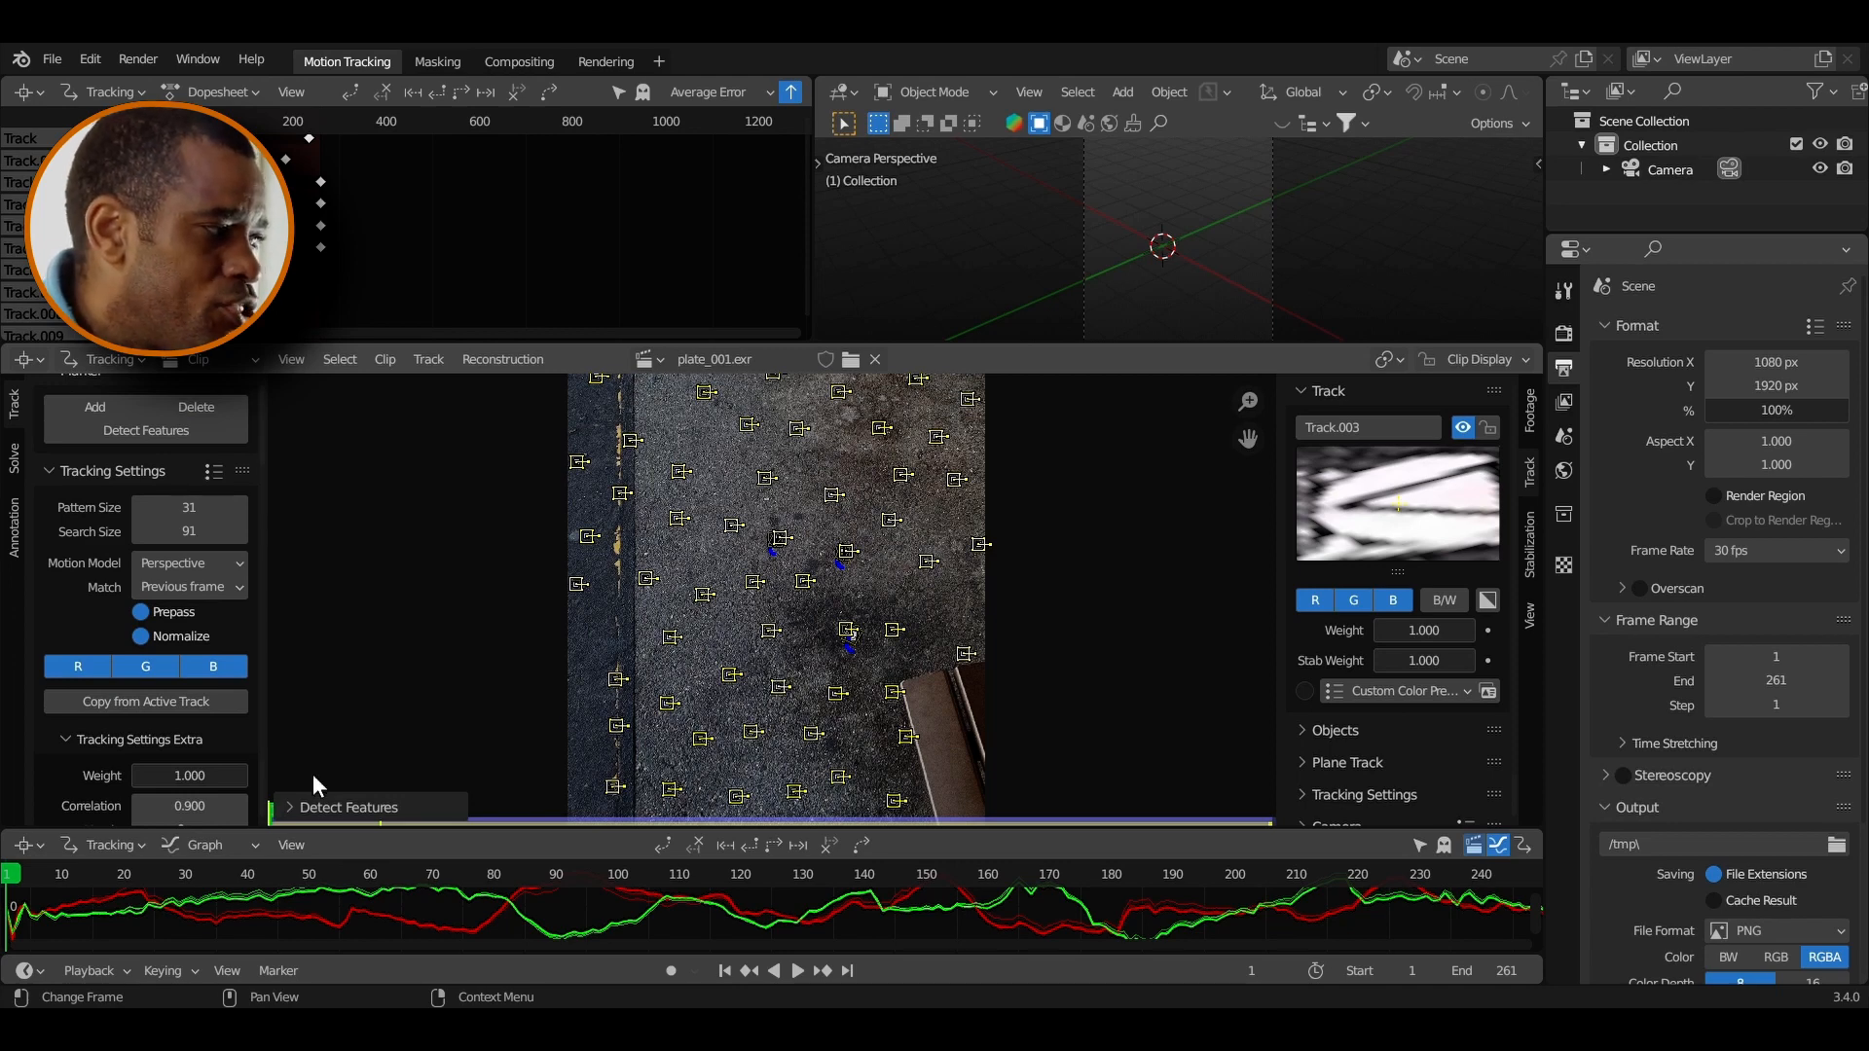
{"action": "left_click", "coordinate": [321, 804]}
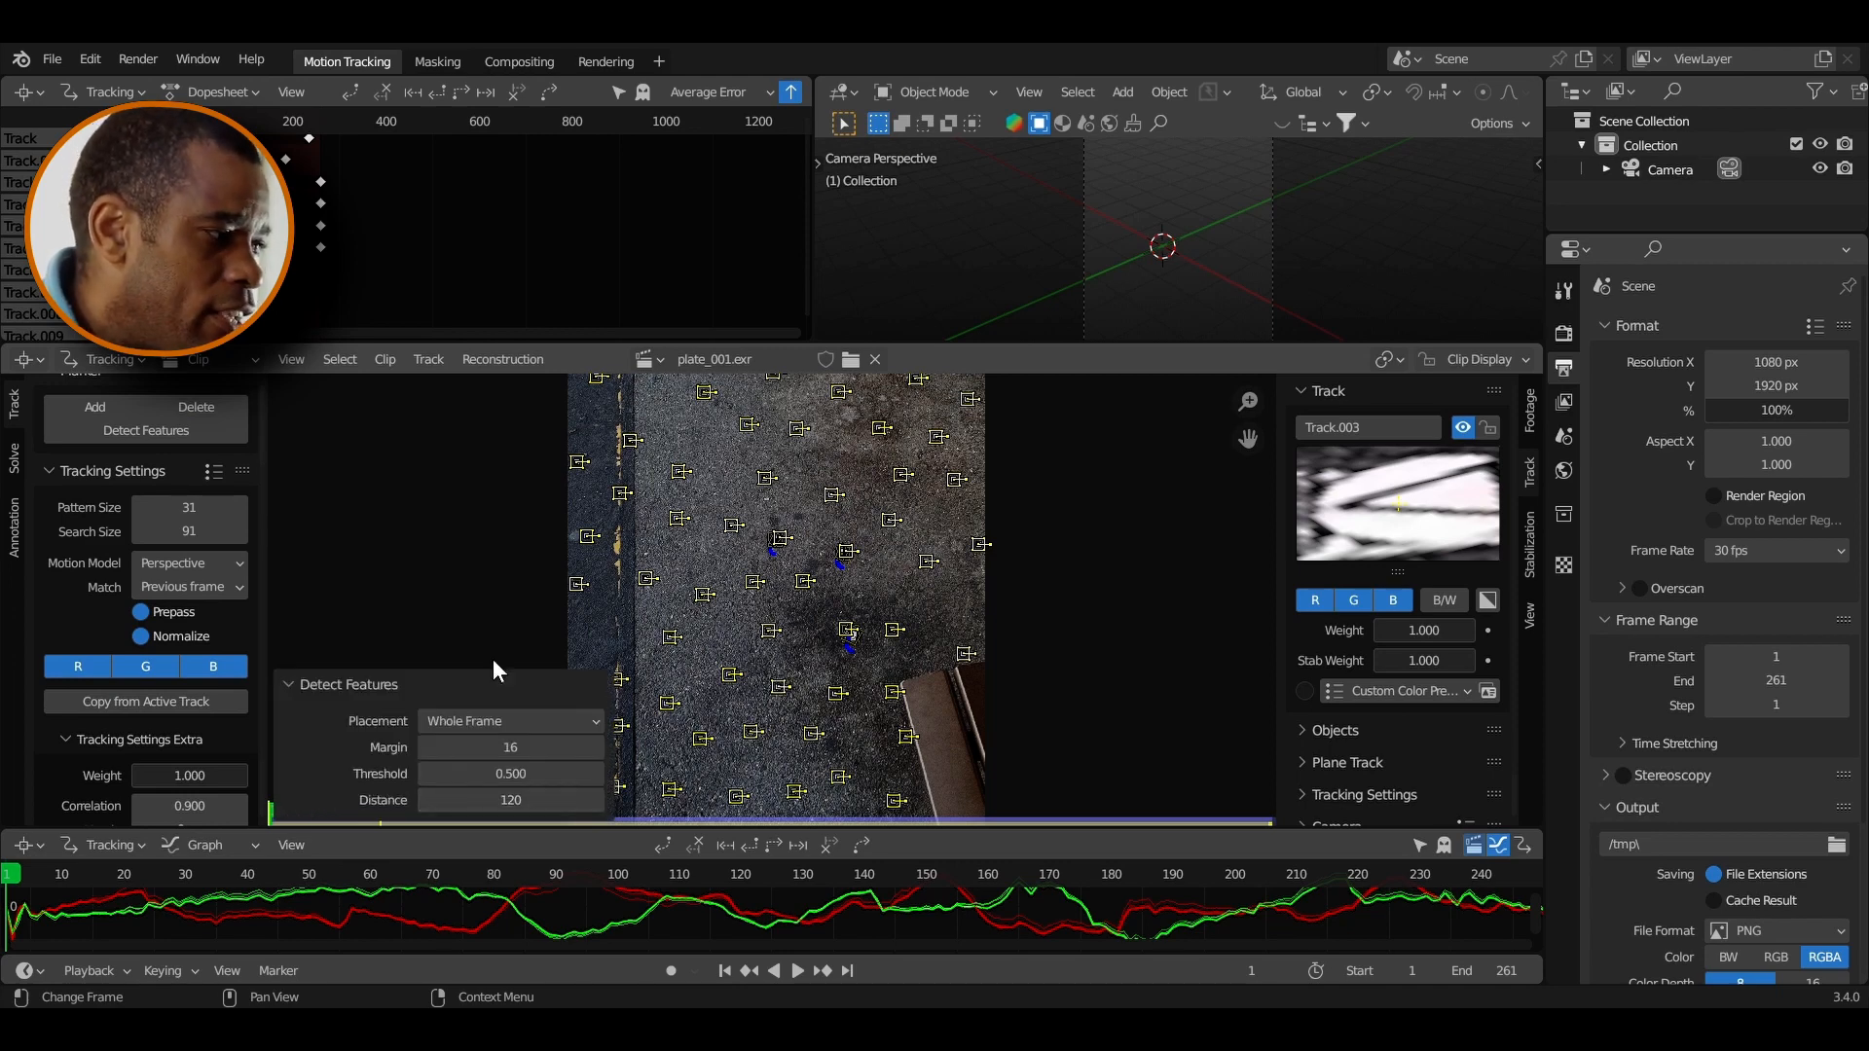
{"action": "left_click", "coordinate": [358, 689]}
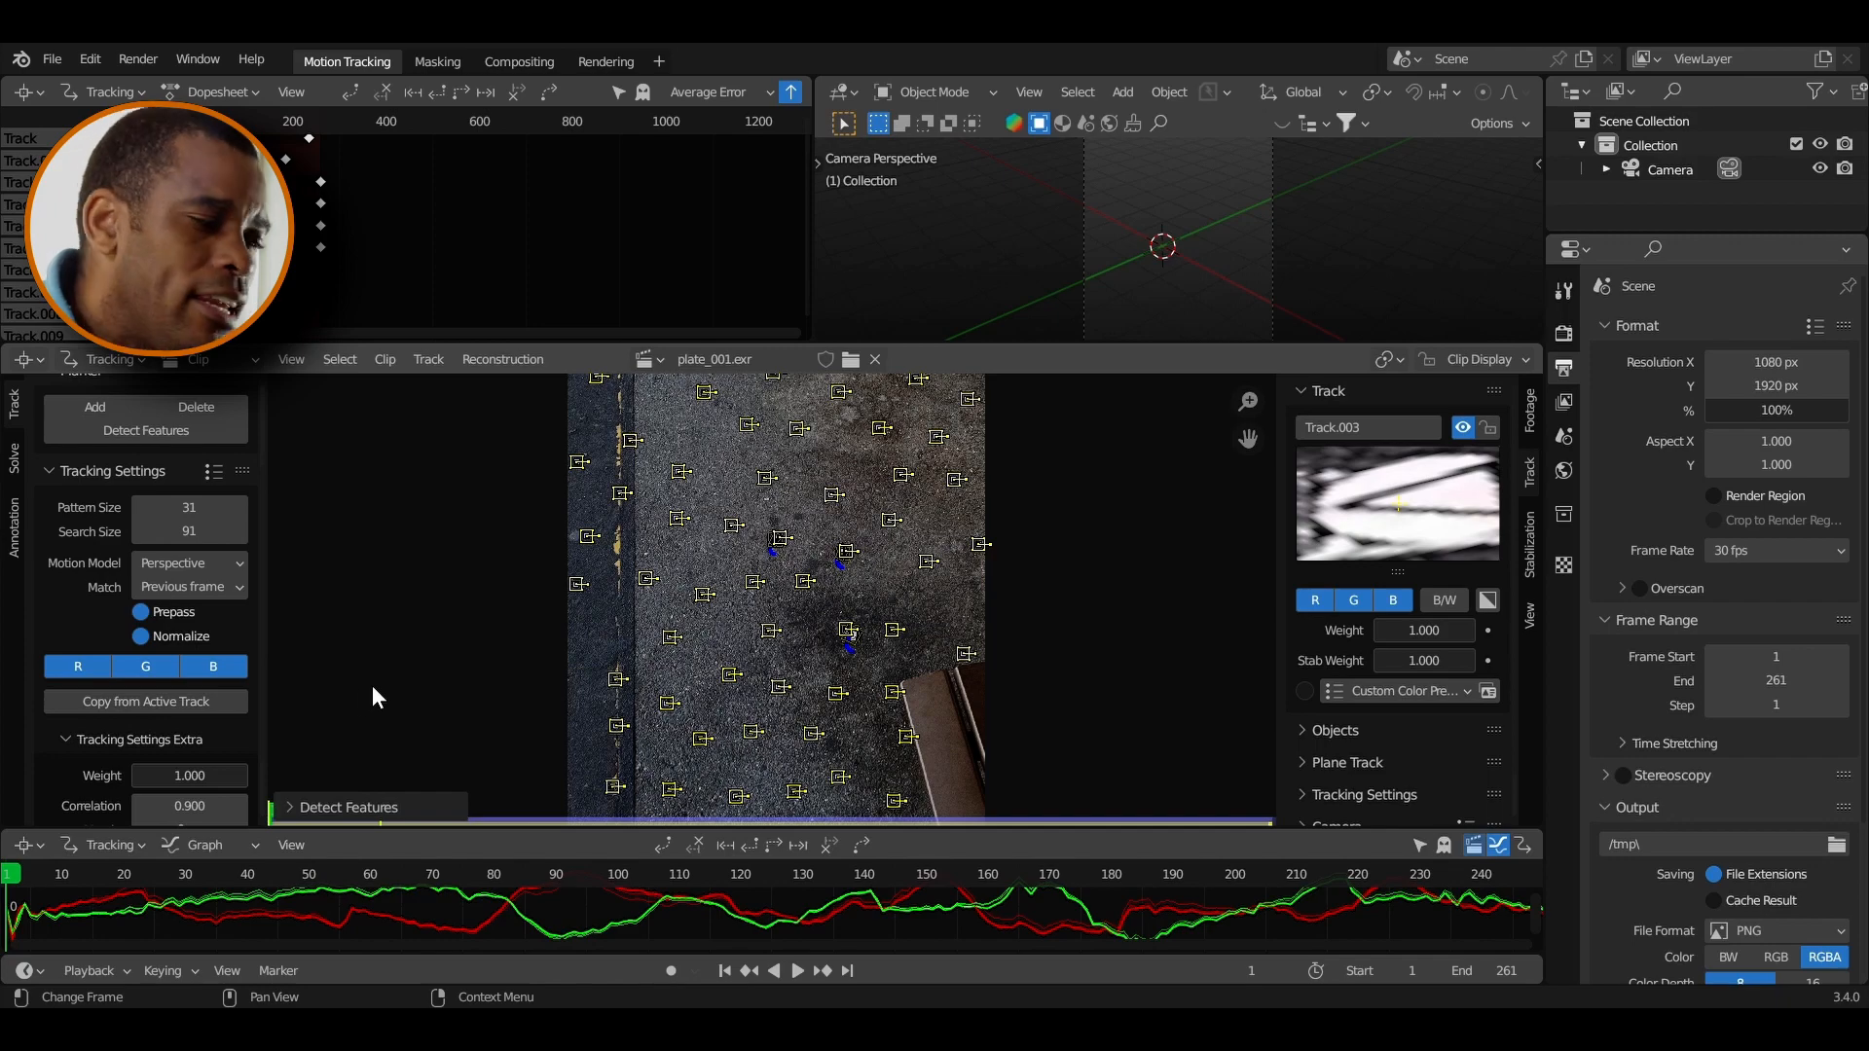
{"action": "key", "text": "ctrl+t"}
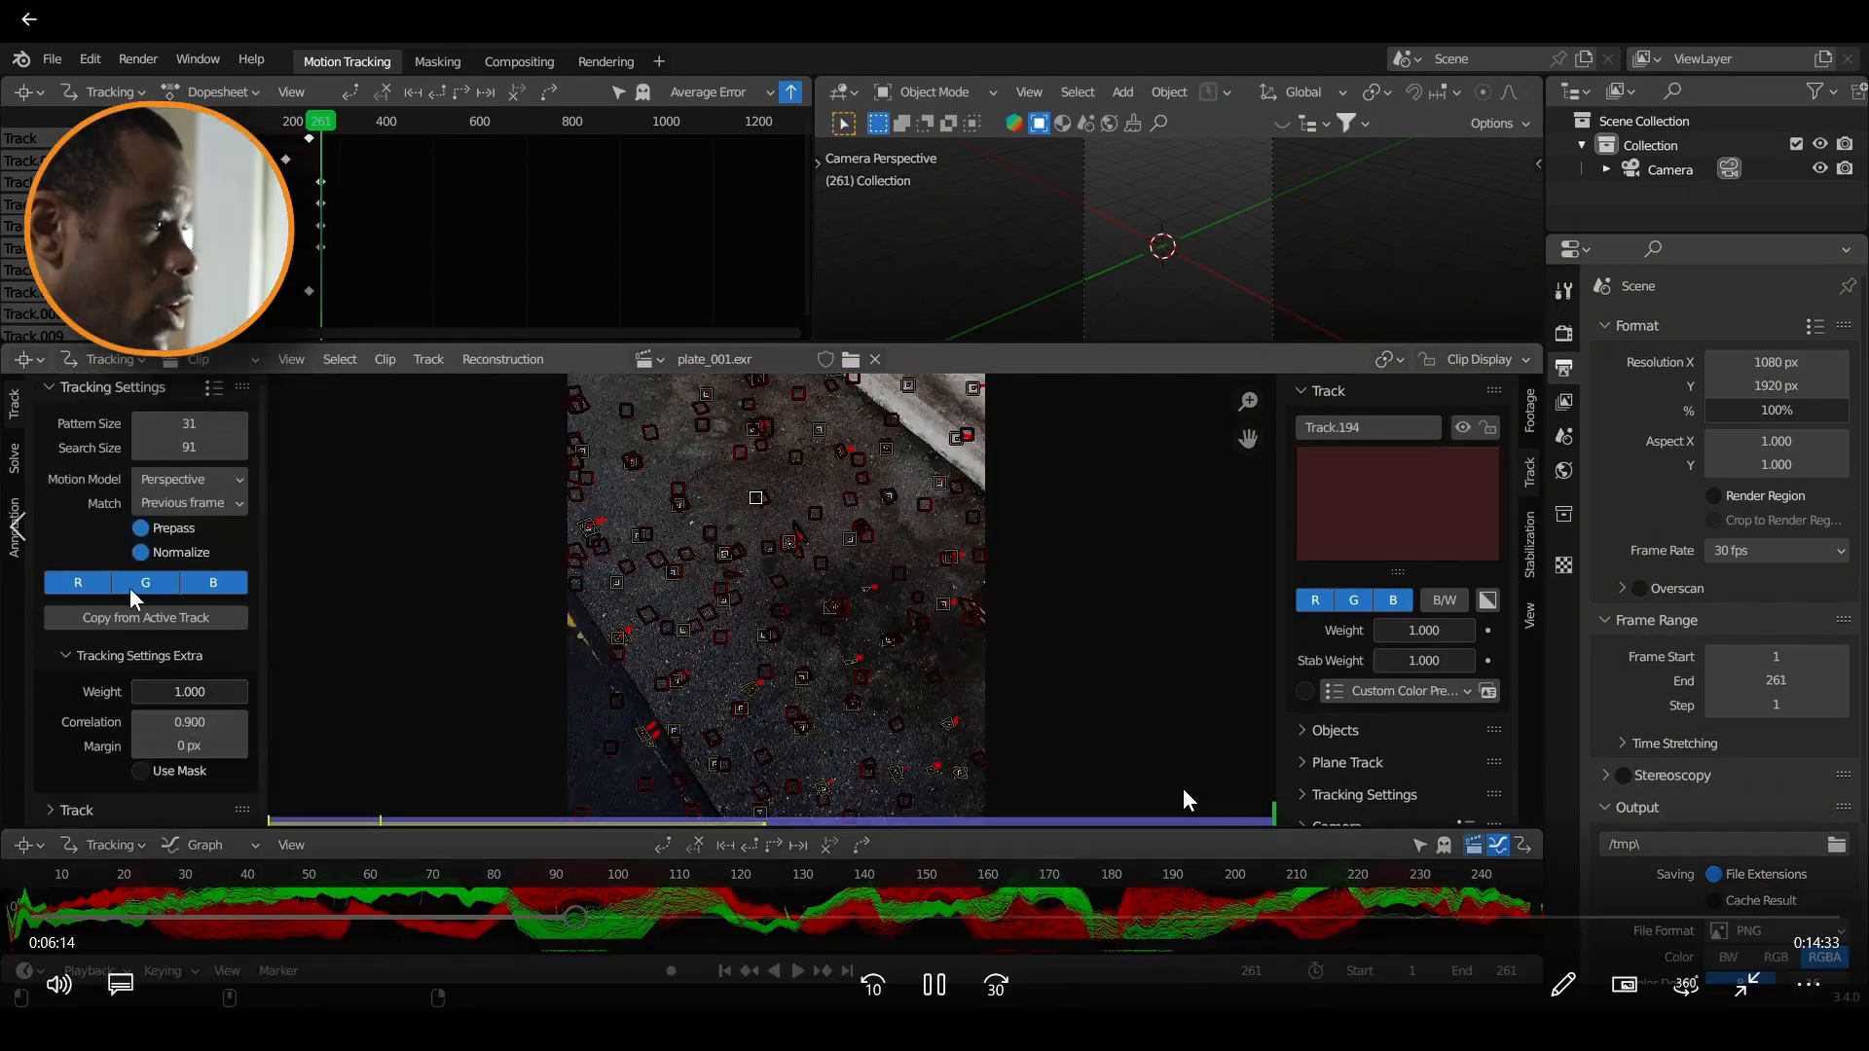
Configure the camera solve to refine focal length, optical center and radial distortion, with Keyframe A at 70 and Keyframe B at 94
{"action": "left_click", "coordinate": [14, 457]}
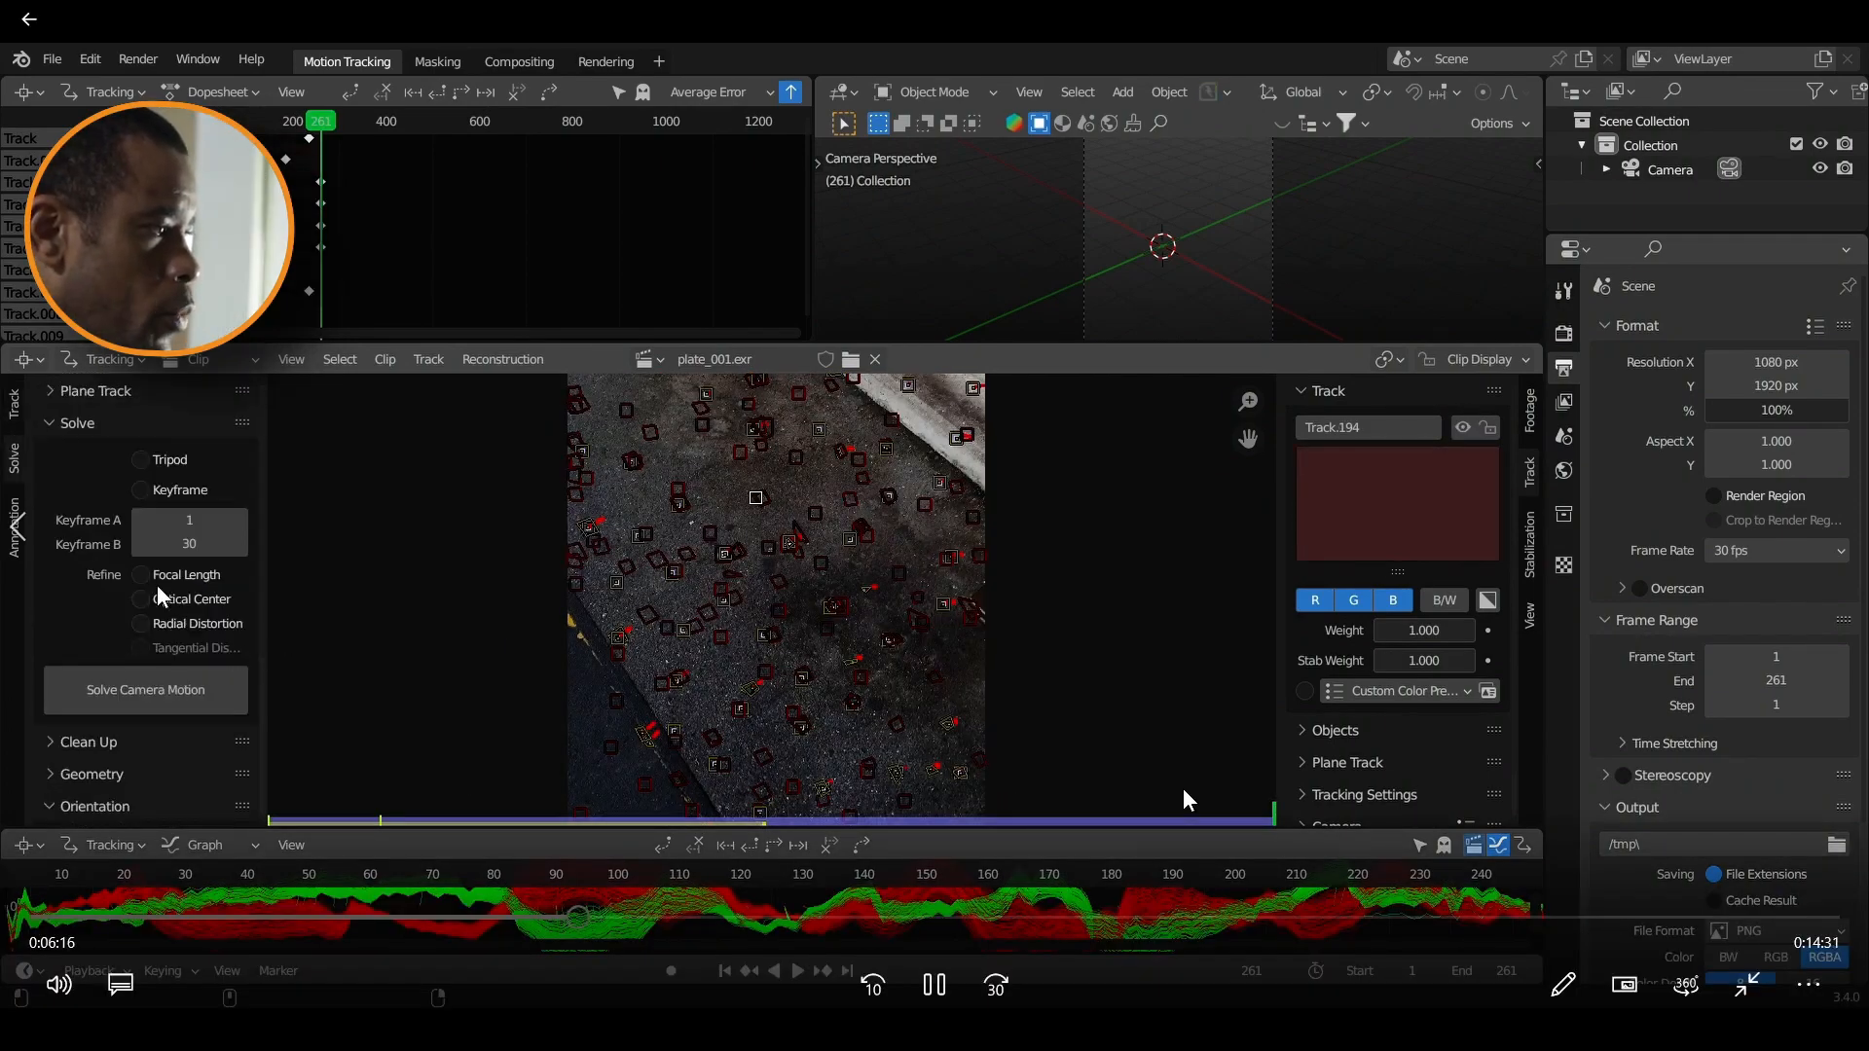
{"action": "left_click", "coordinate": [149, 621]}
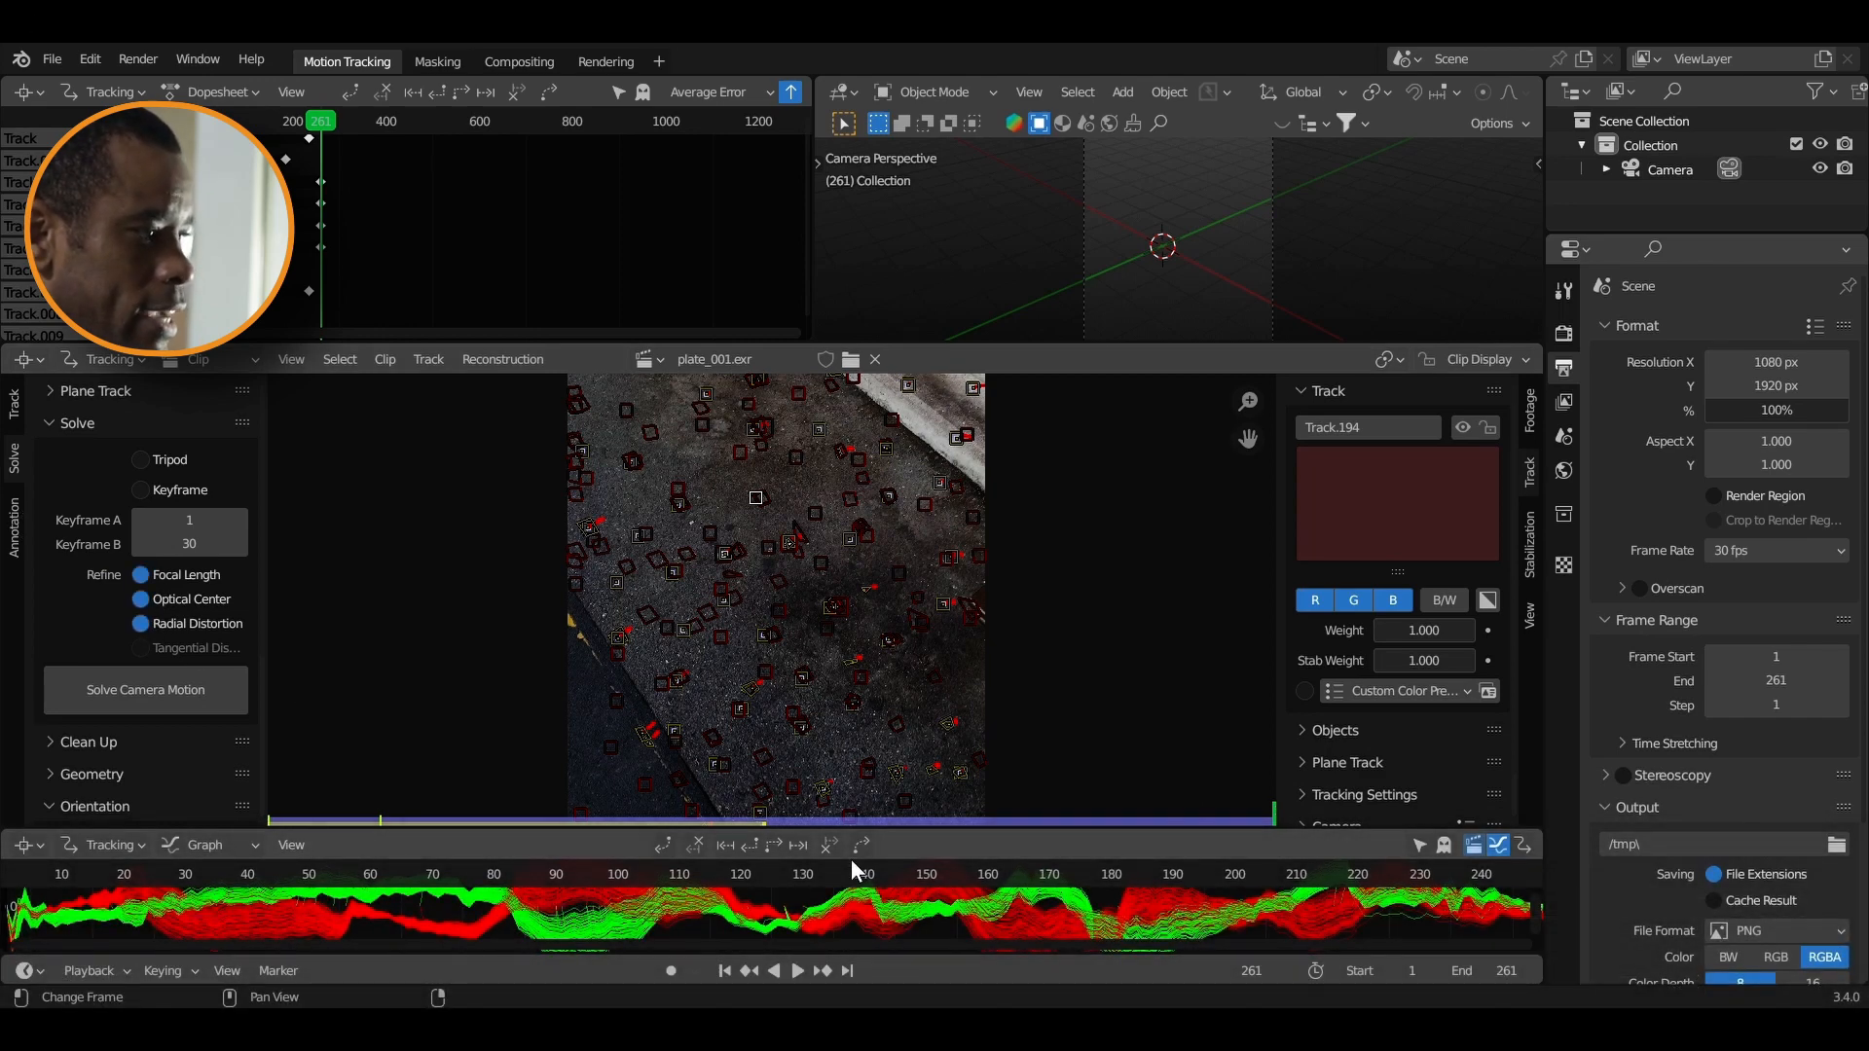
{"action": "left_click_drag", "start_coordinate": [853, 870], "coordinate": [429, 891]}
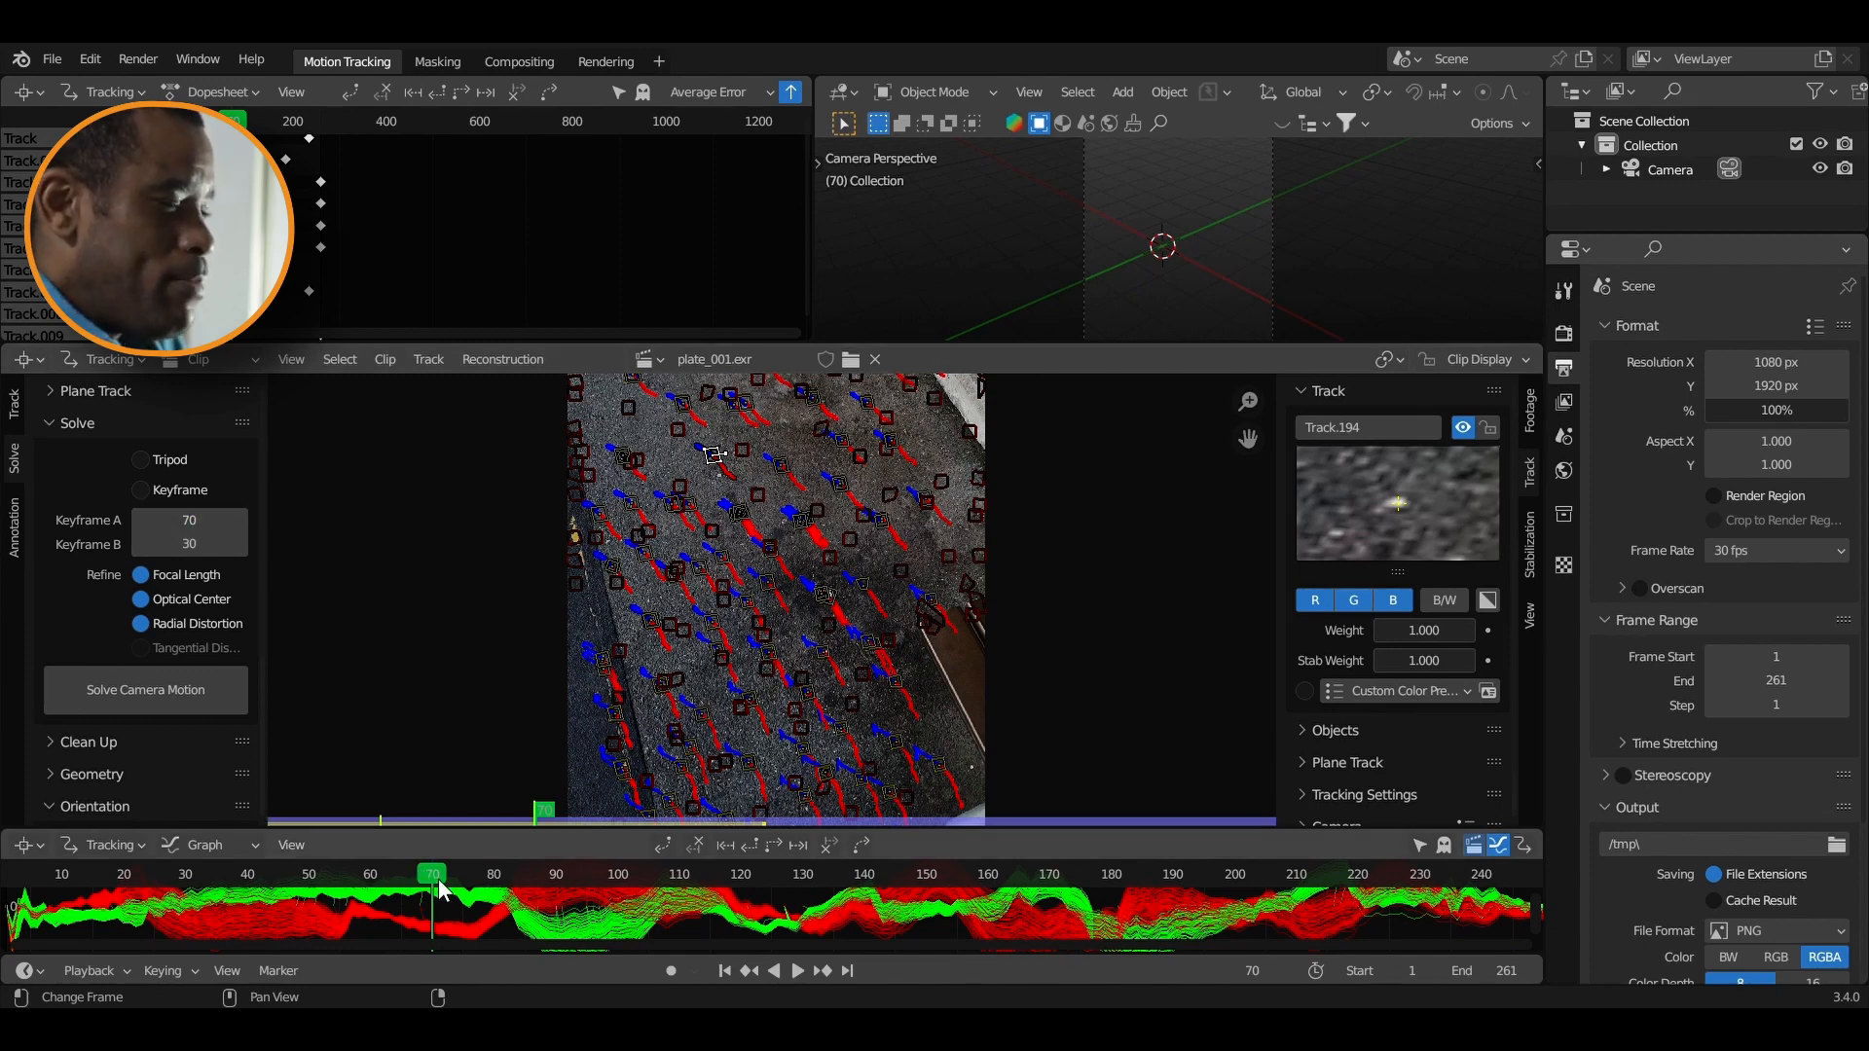
{"action": "left_click_drag", "start_coordinate": [440, 888], "coordinate": [578, 874]}
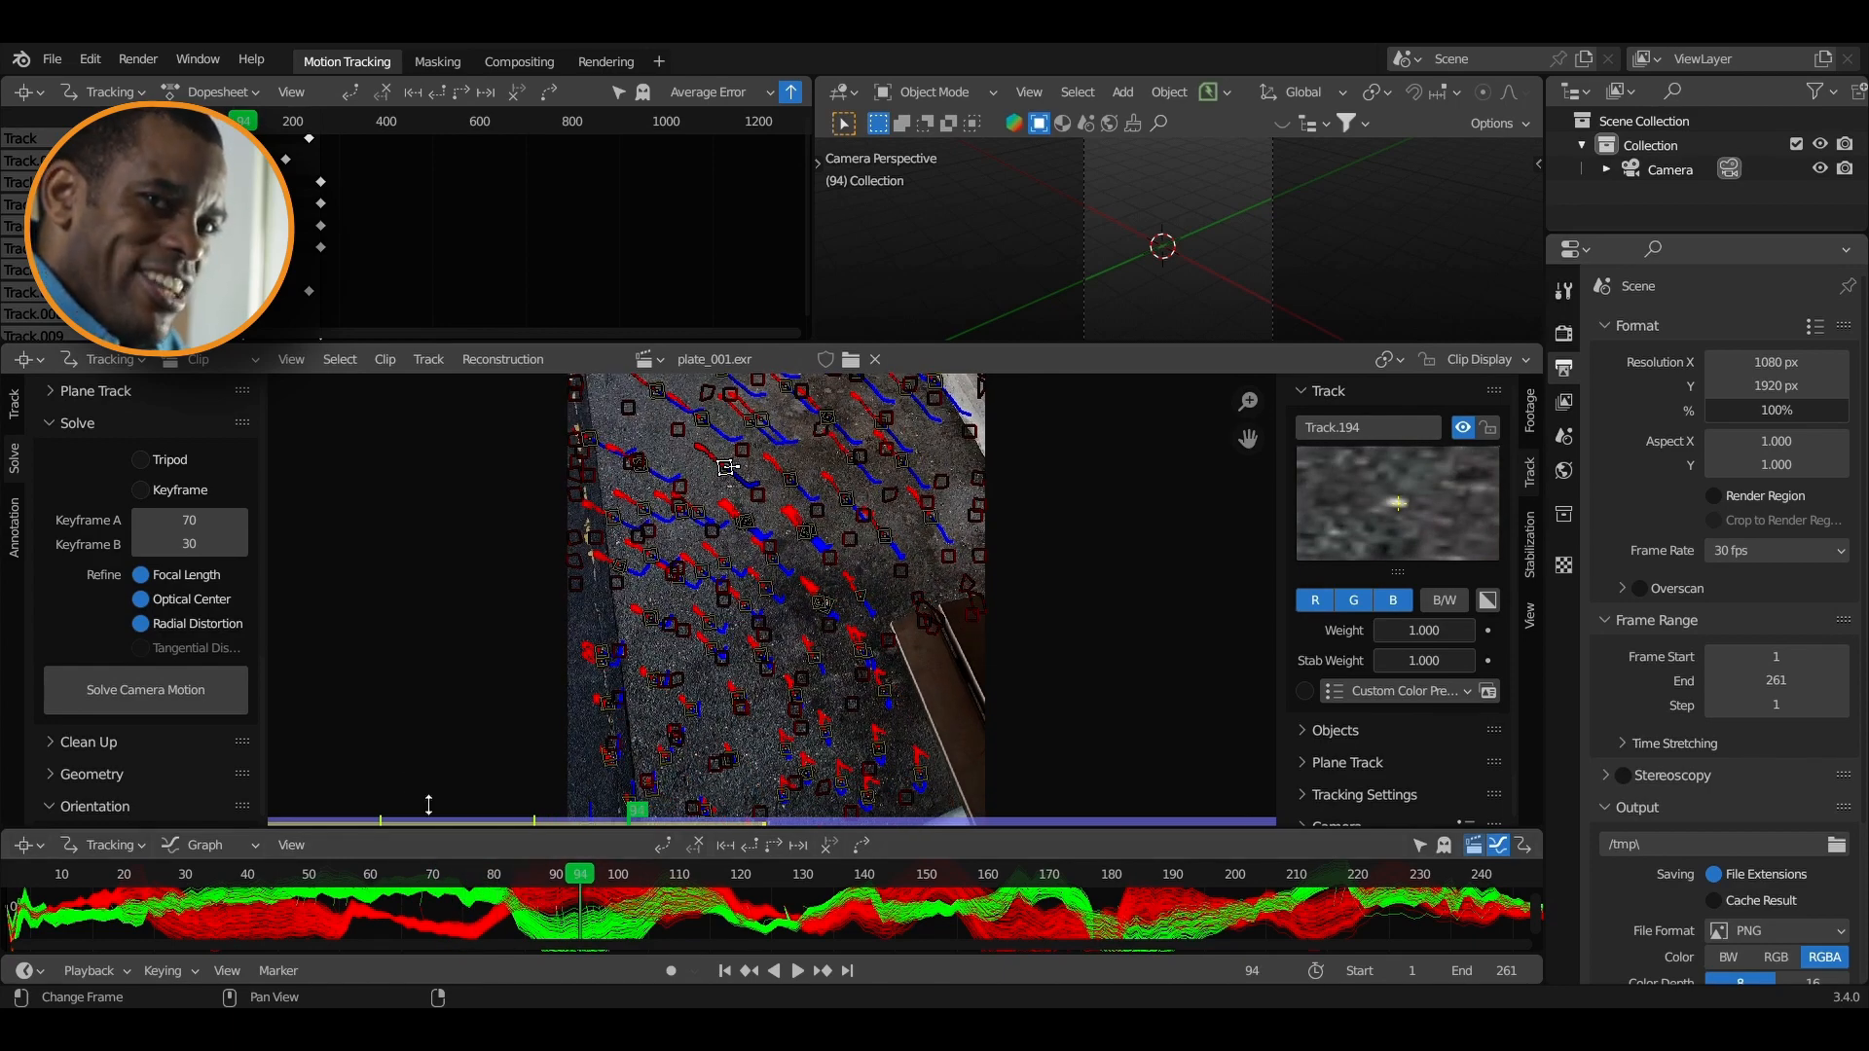
{"action": "left_click", "coordinate": [215, 545]}
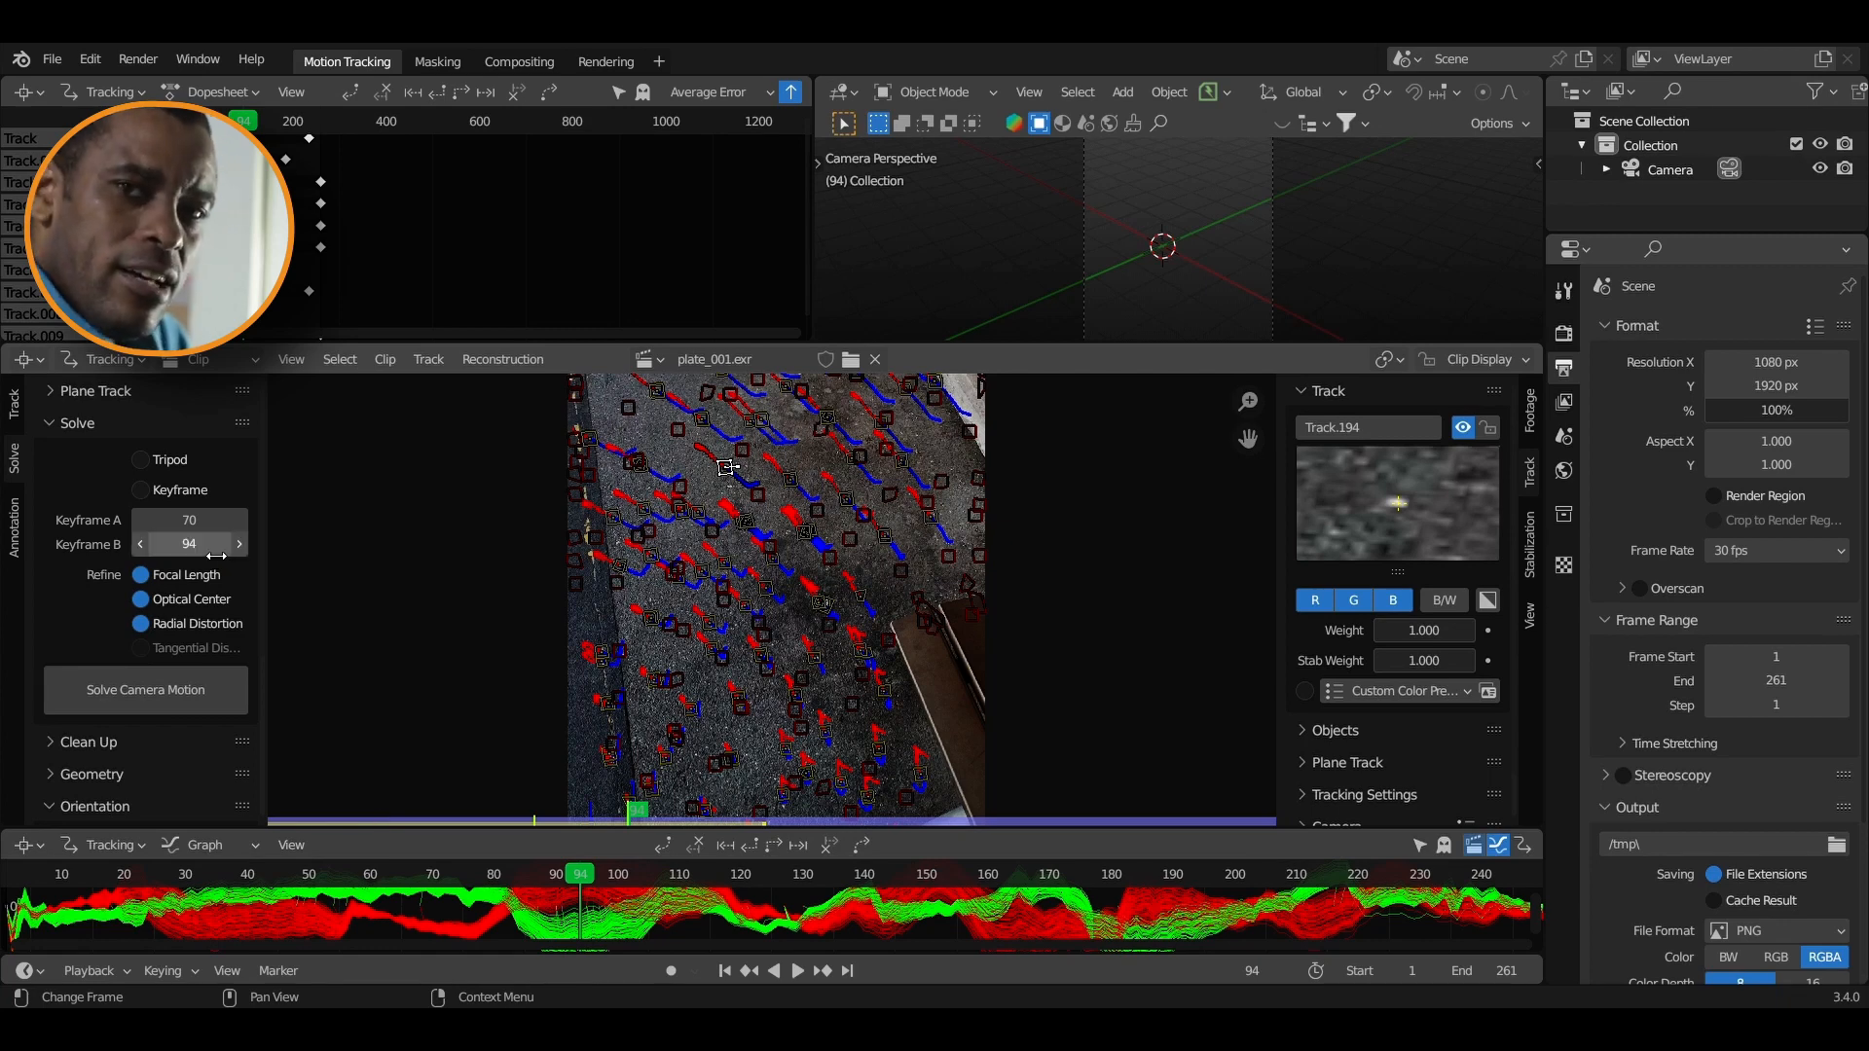
Enable automatic keyframe selection and solve the camera motion
{"action": "left_click", "coordinate": [144, 485]}
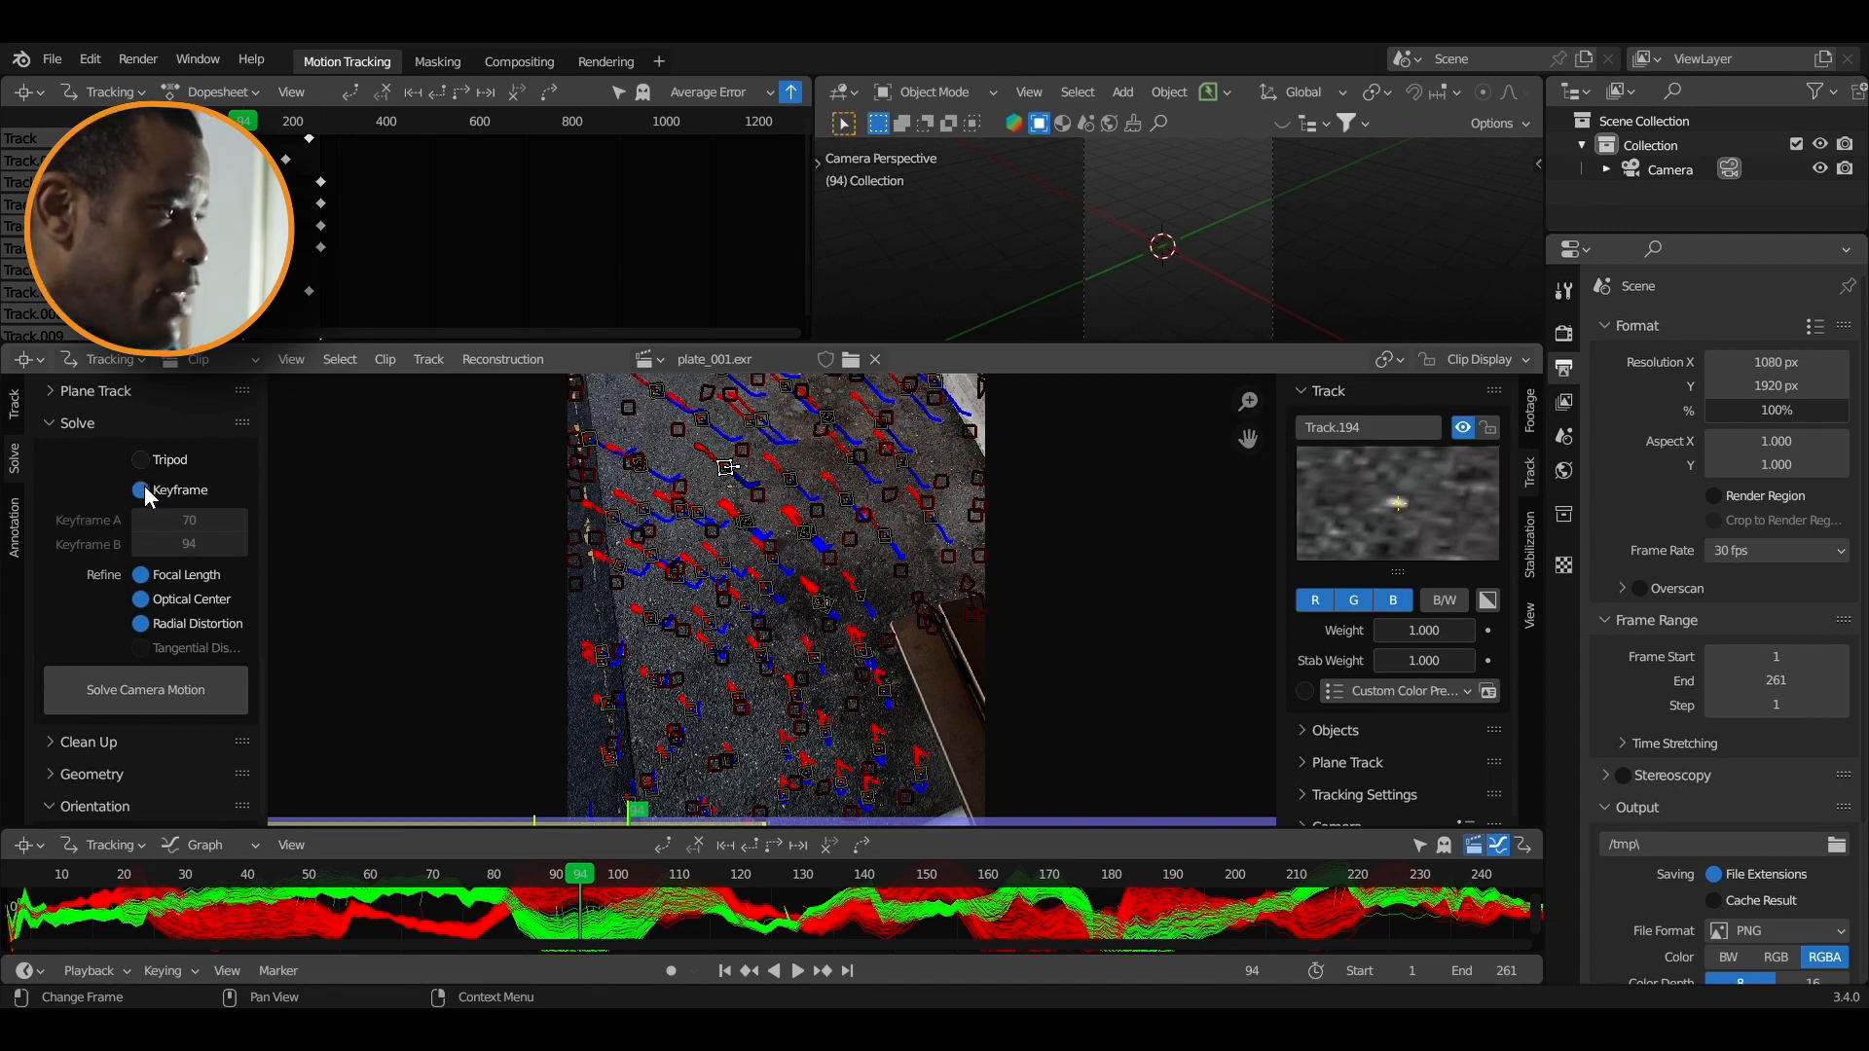
{"action": "left_click", "coordinate": [159, 702]}
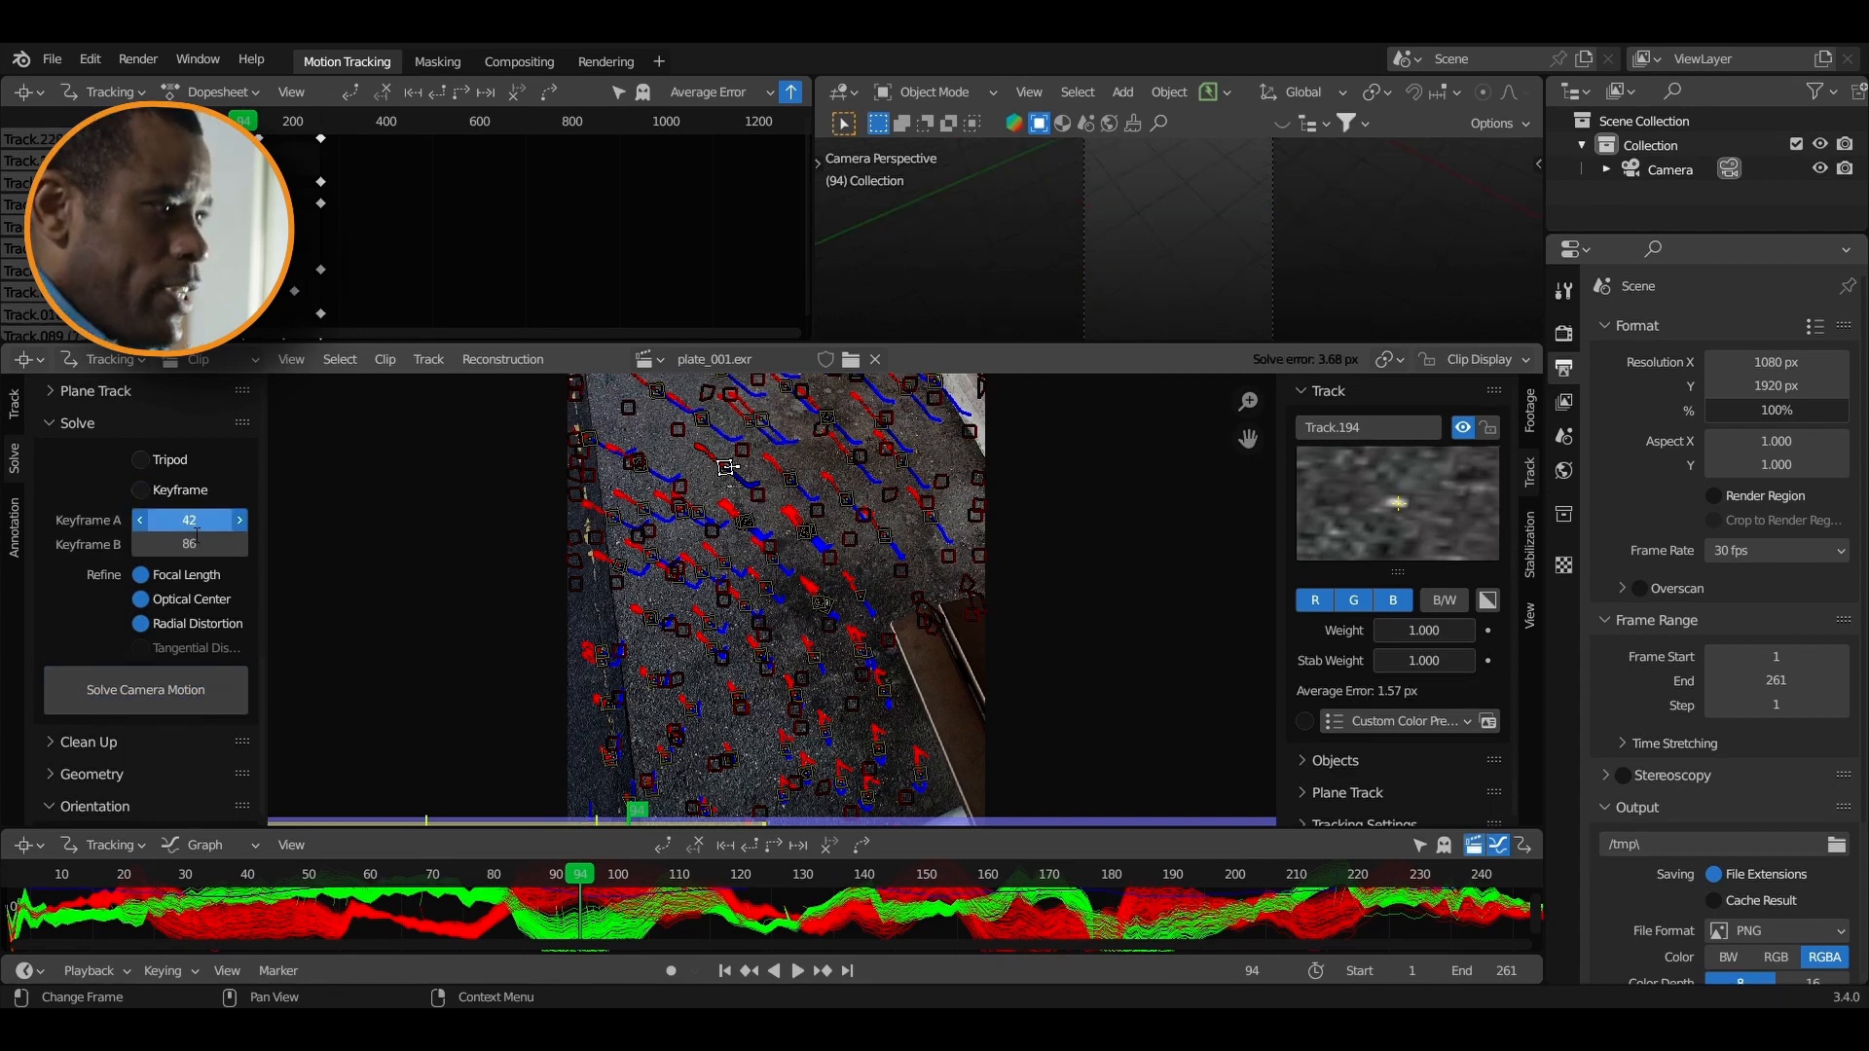
Set Keyframe A to 70 and Keyframe B to 94, and solve the camera motion with them
{"action": "type", "text": "70"}
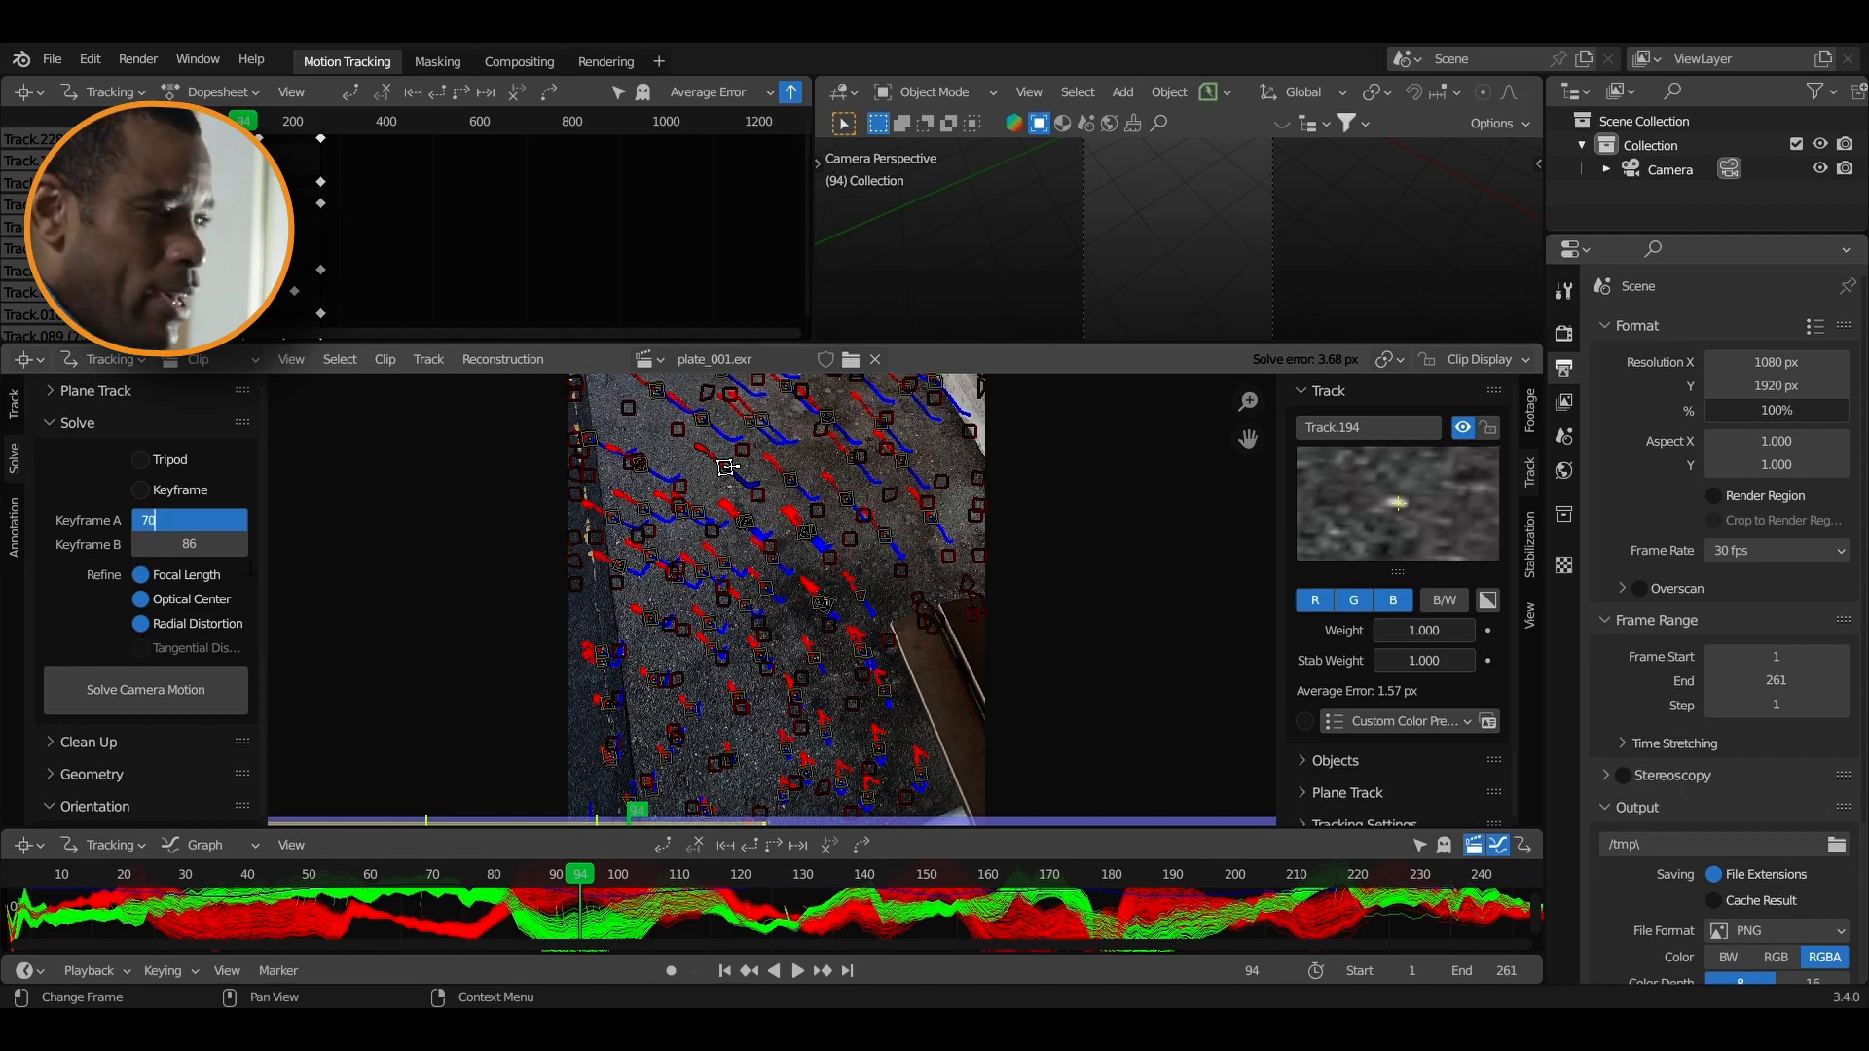
{"action": "key", "text": "Tab"}
{"action": "type", "text": "9"}
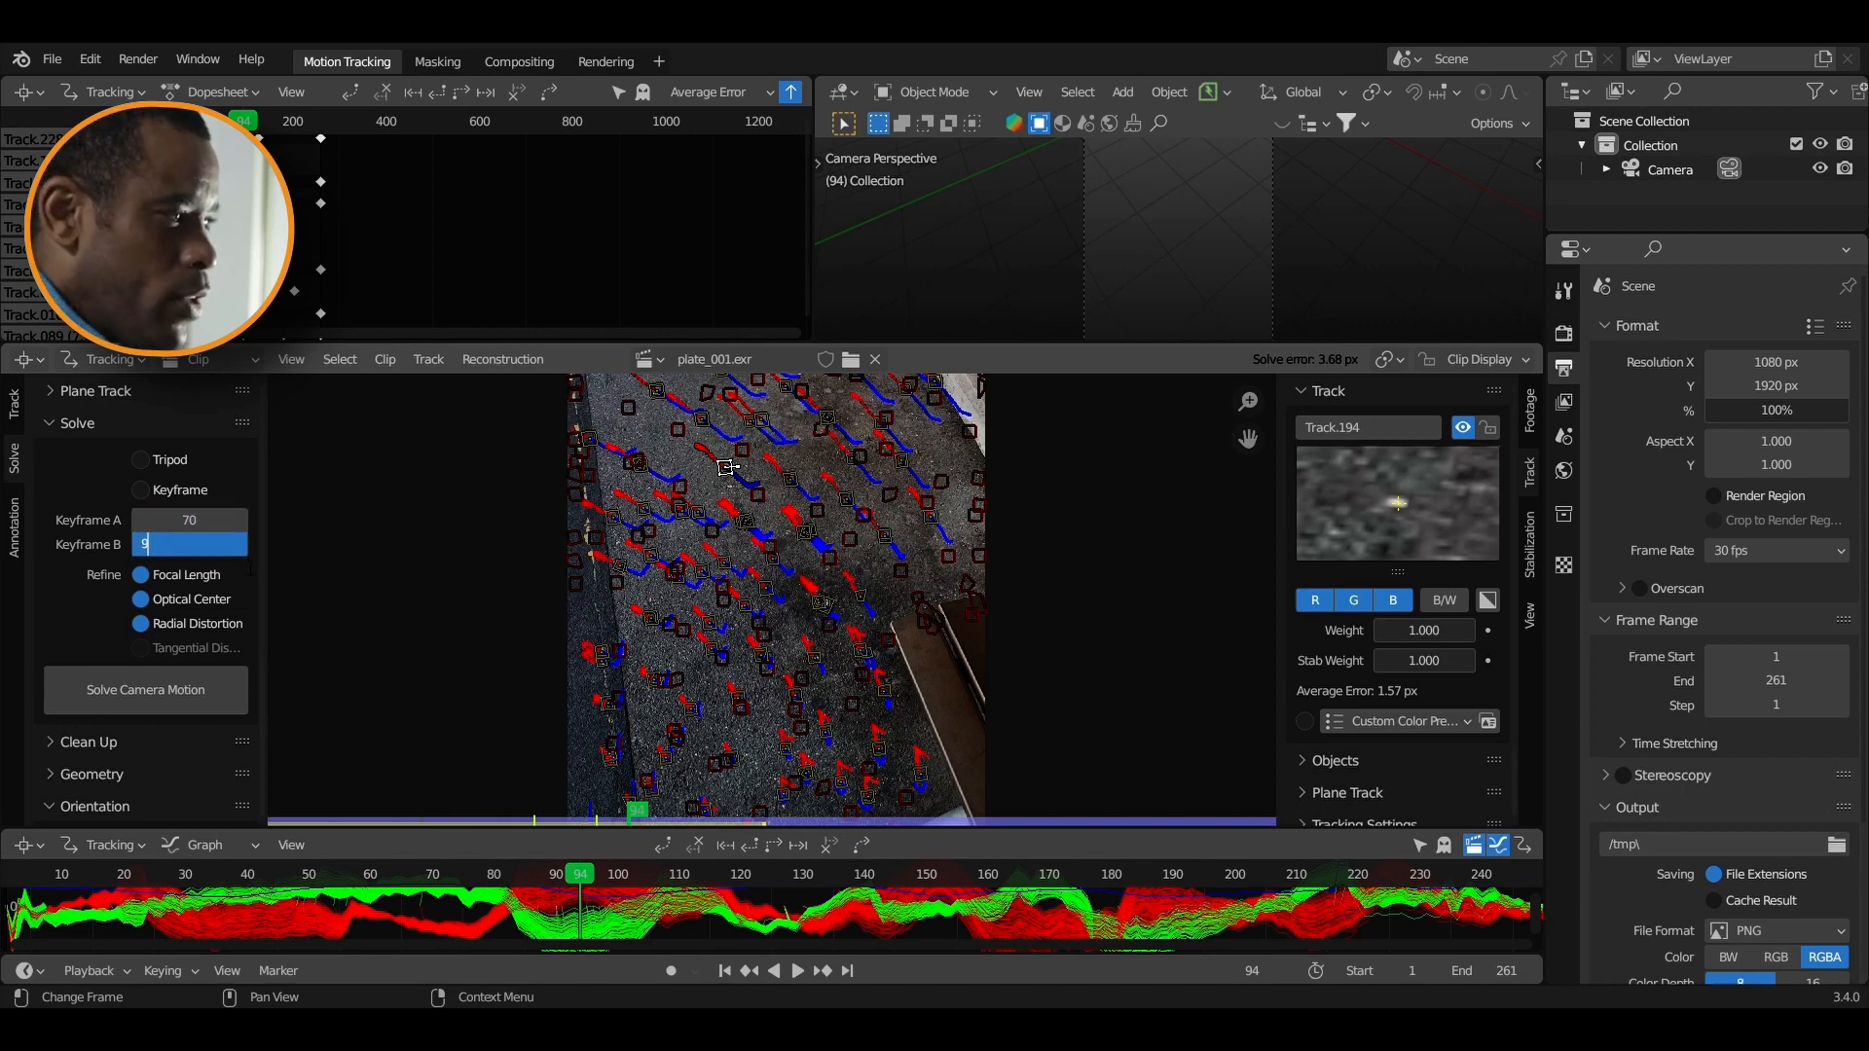
{"action": "type", "text": "4"}
{"action": "key", "text": "Return"}
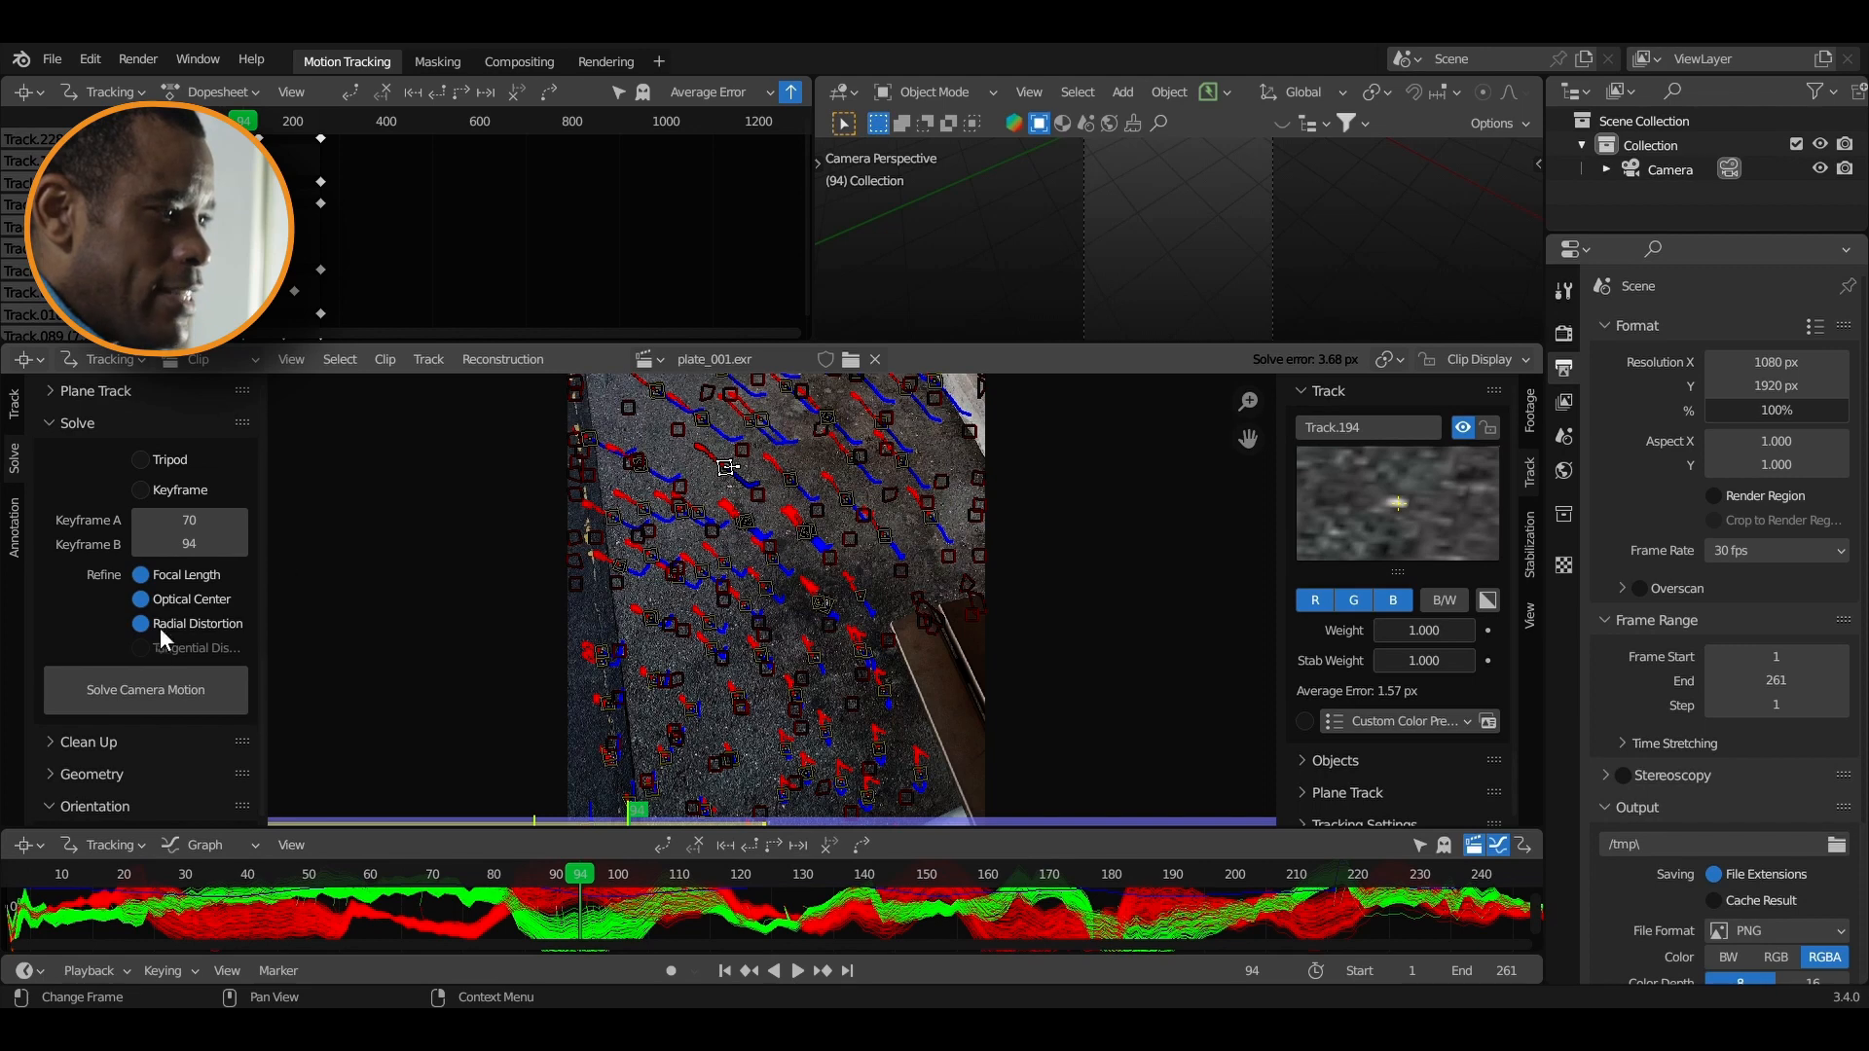
{"action": "left_click", "coordinate": [132, 692]}
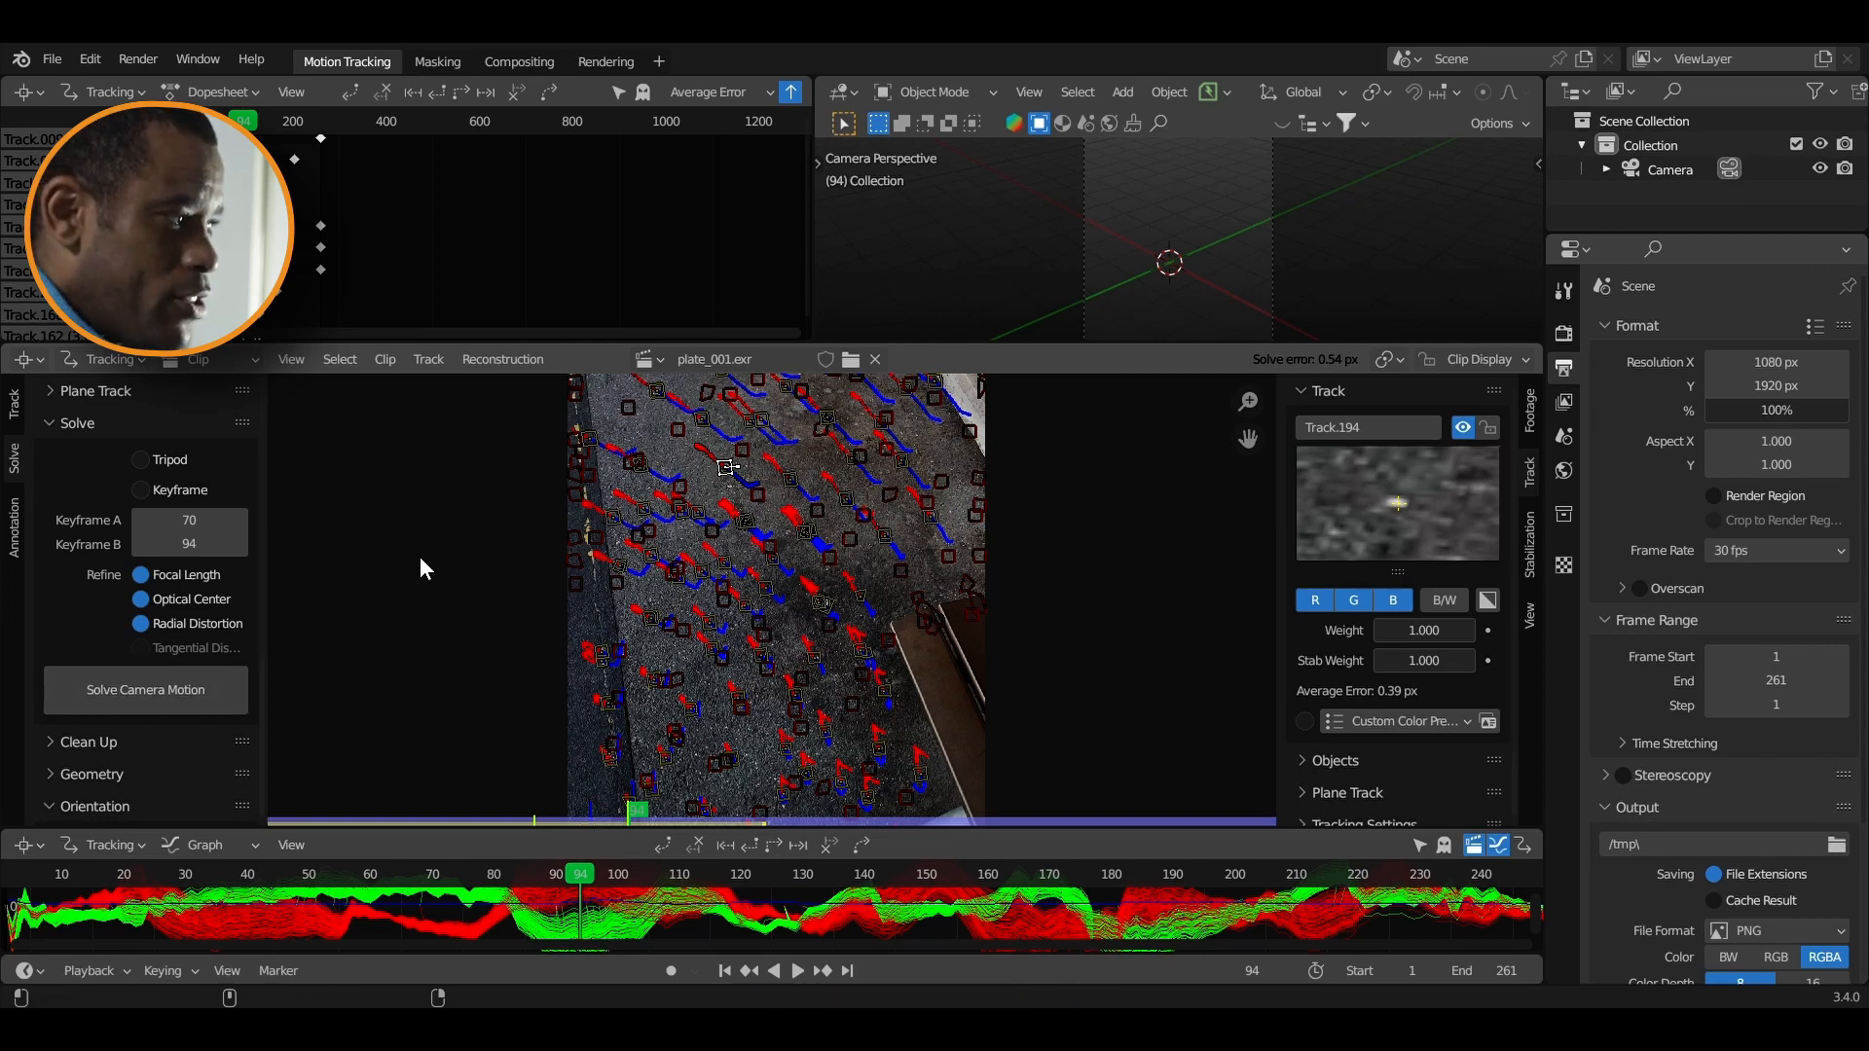
Save the blend file and also store an incremental version of it
{"action": "key", "text": "ctrl+s"}
{"action": "left_click", "coordinate": [594, 547]}
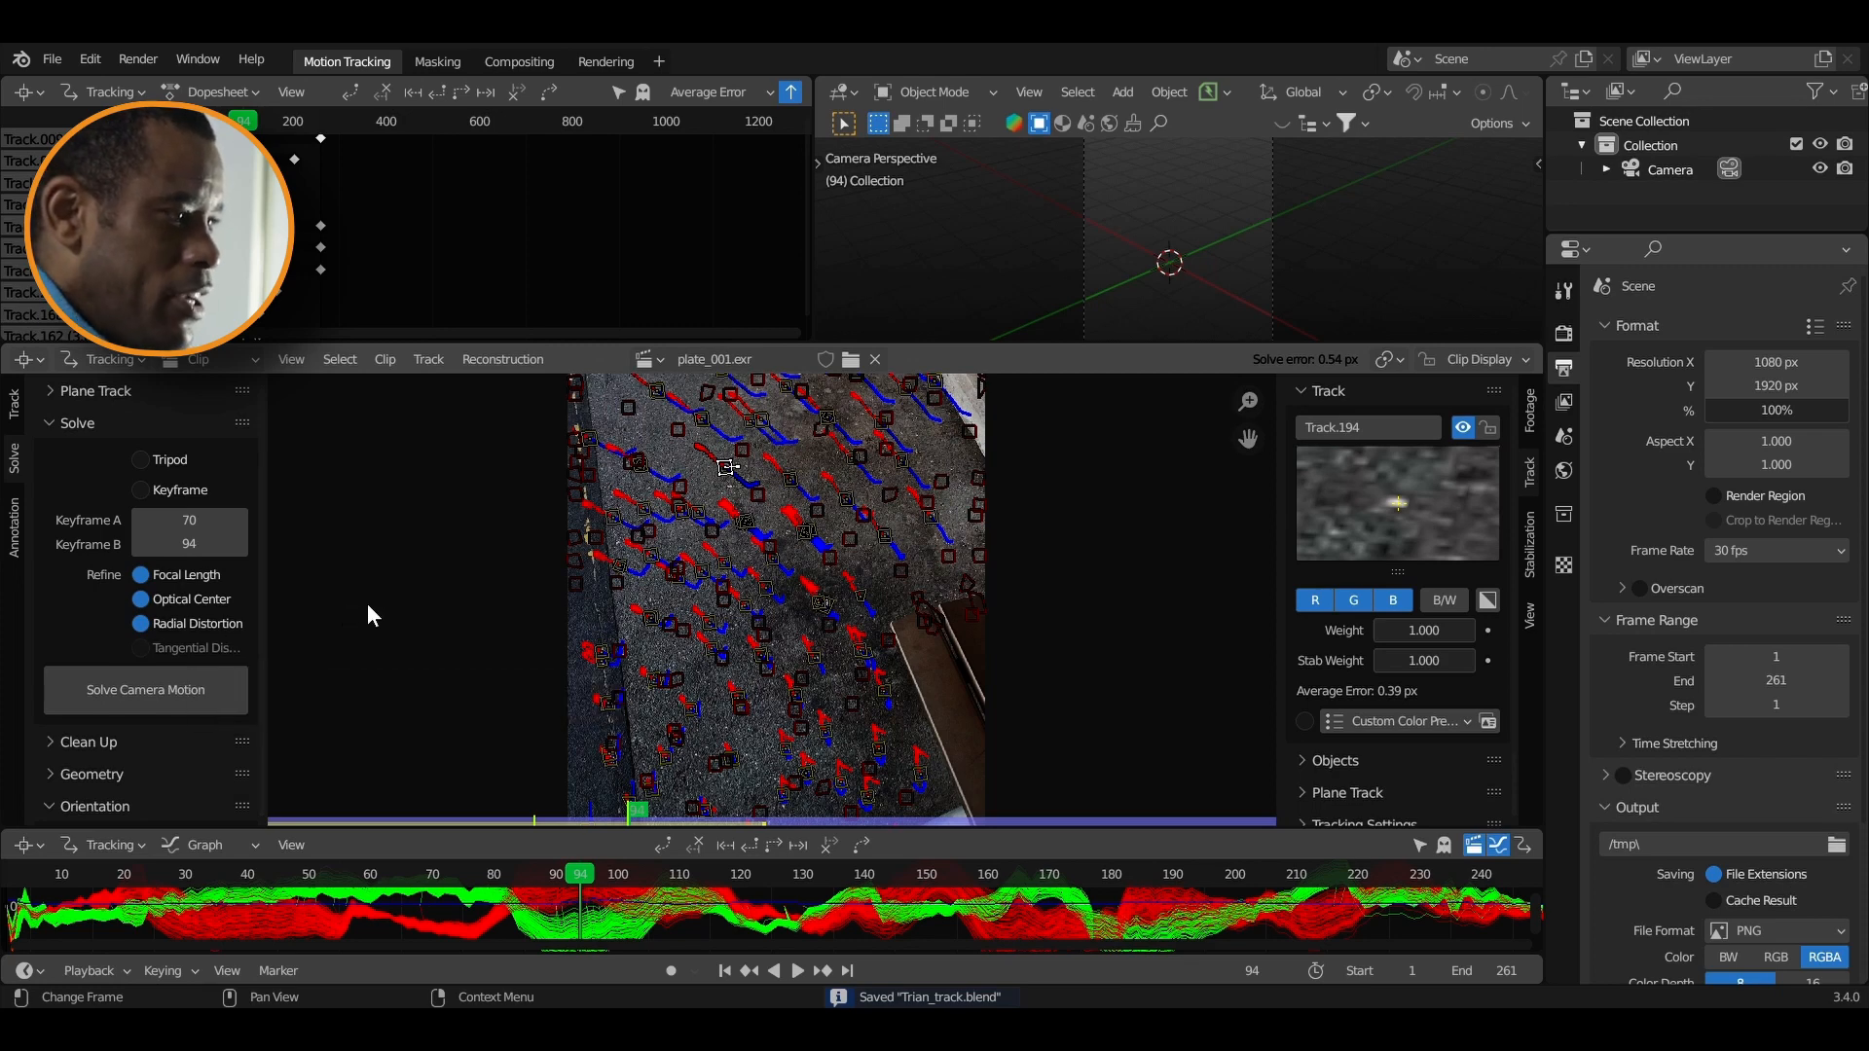
{"action": "key", "text": "ctrl+s"}
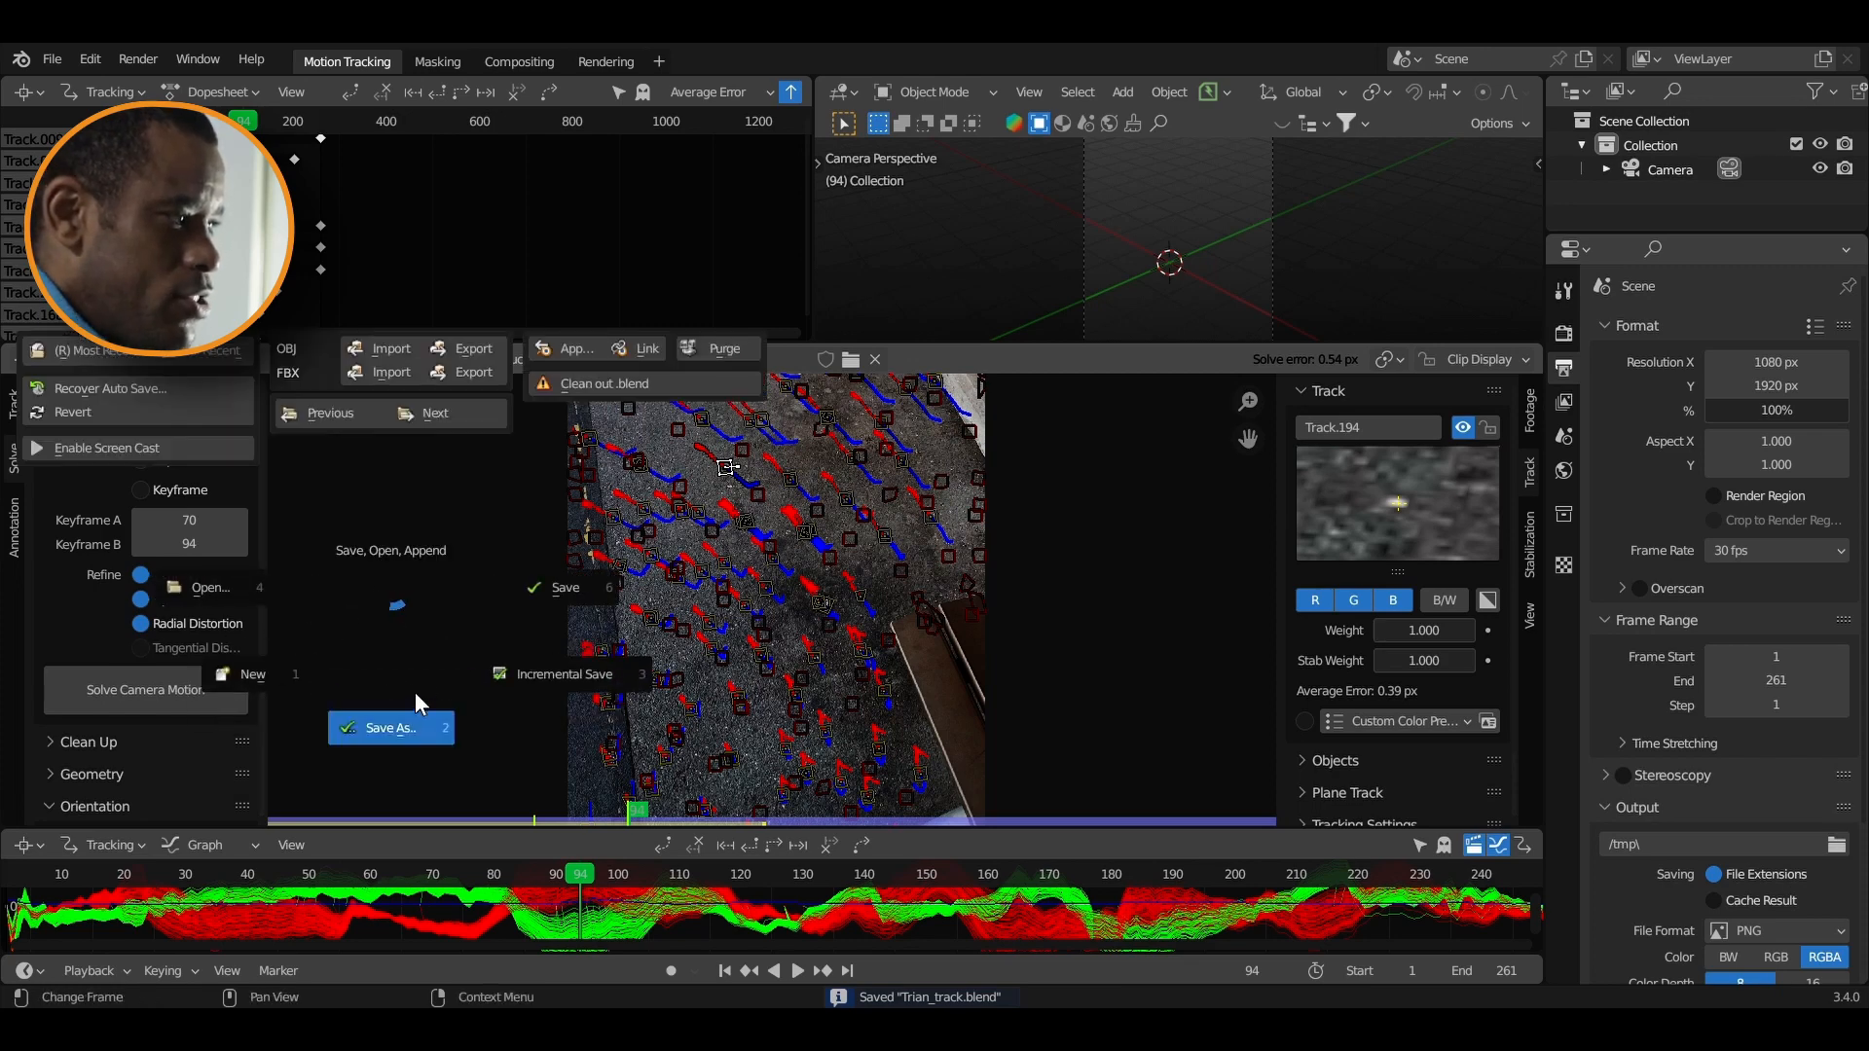
{"action": "left_click", "coordinate": [528, 658]}
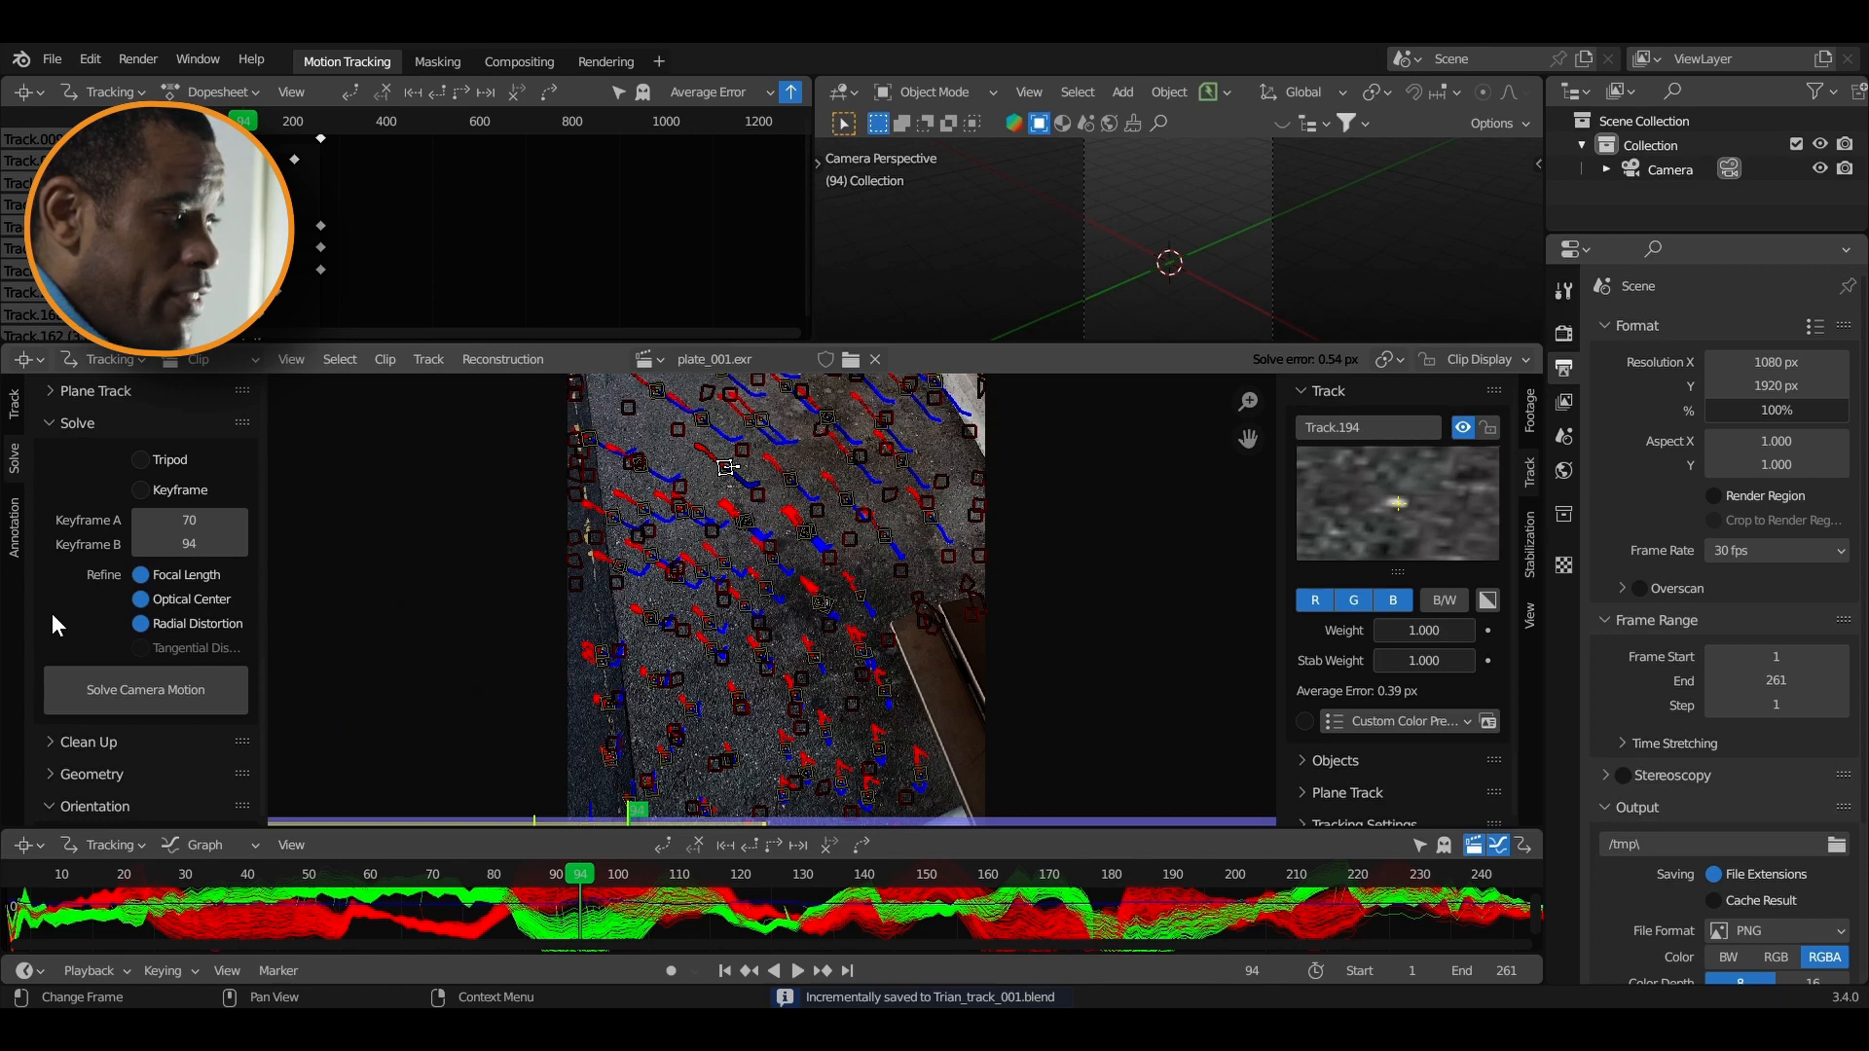
Clean up the tracks using Delete Track with an error threshold of 9, and solve the camera motion again
{"action": "left_click", "coordinate": [81, 742]}
{"action": "scroll", "coordinate": [148, 744], "scroll_direction": "down", "scroll_amount": 3}
{"action": "left_click", "coordinate": [171, 719]}
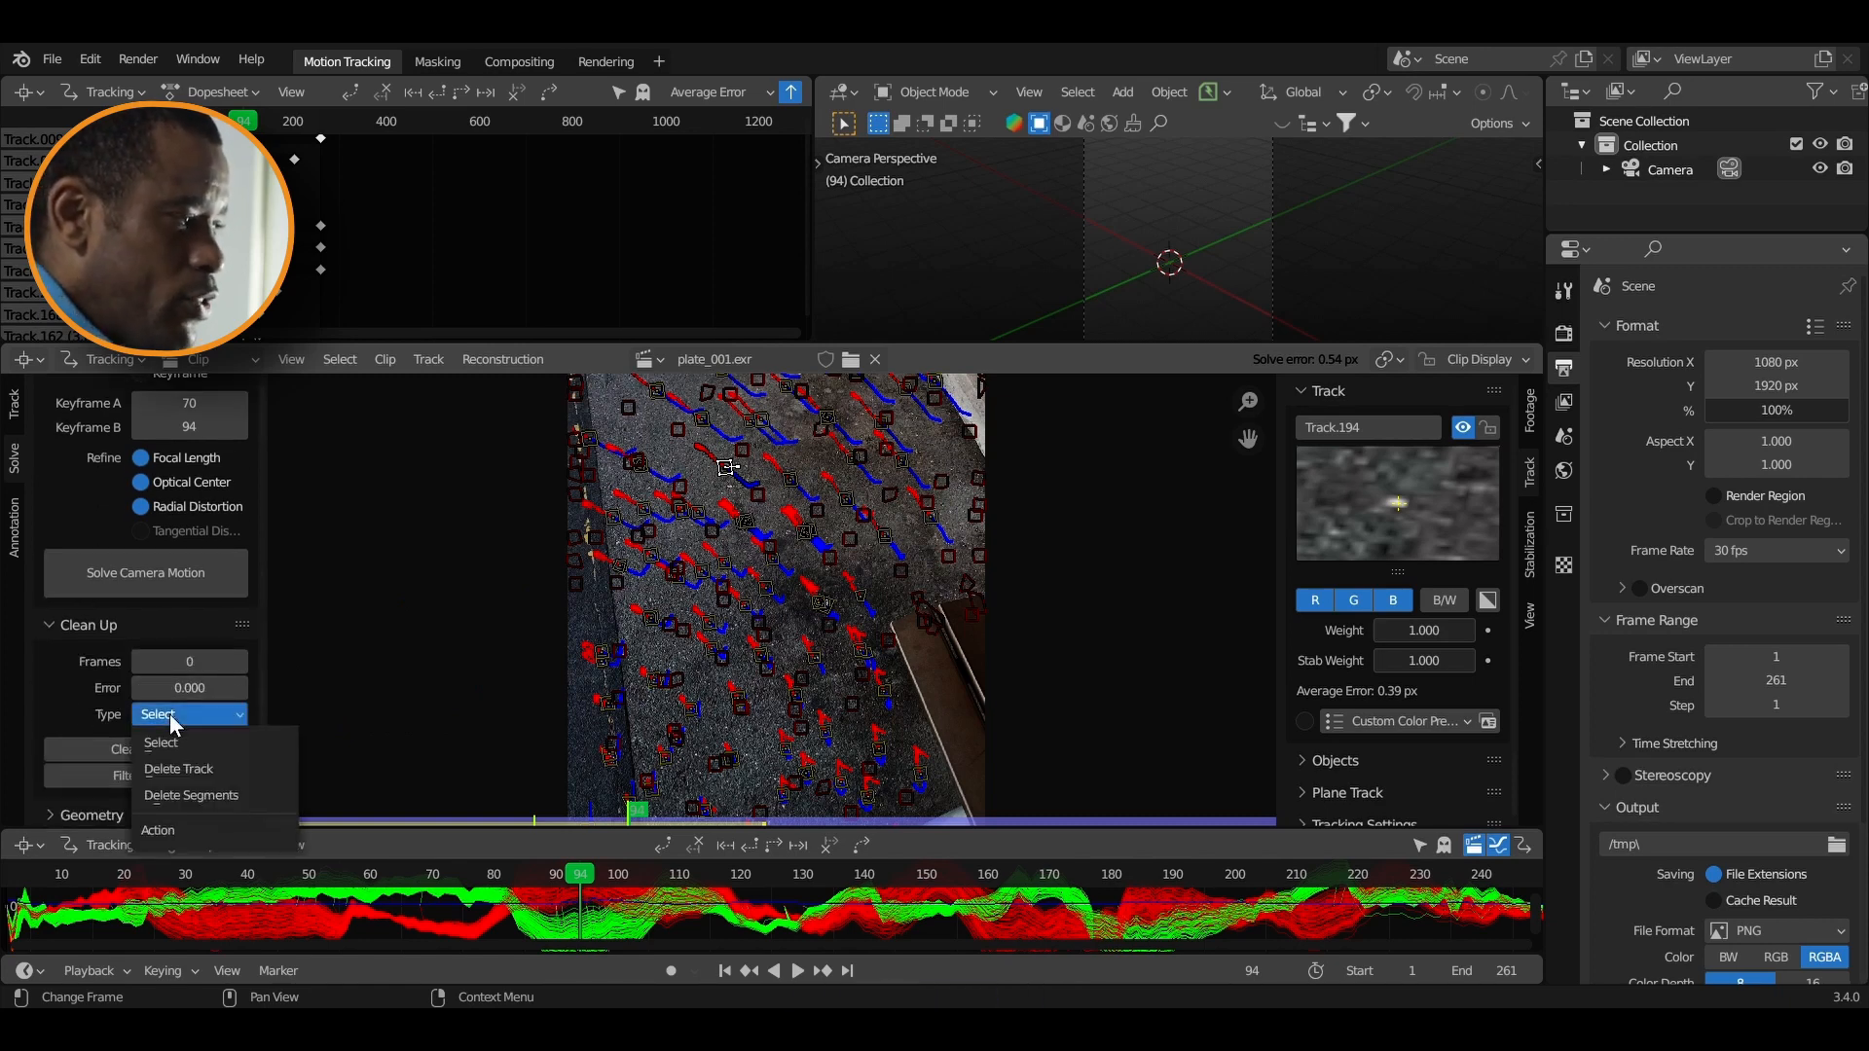
{"action": "left_click", "coordinate": [190, 768]}
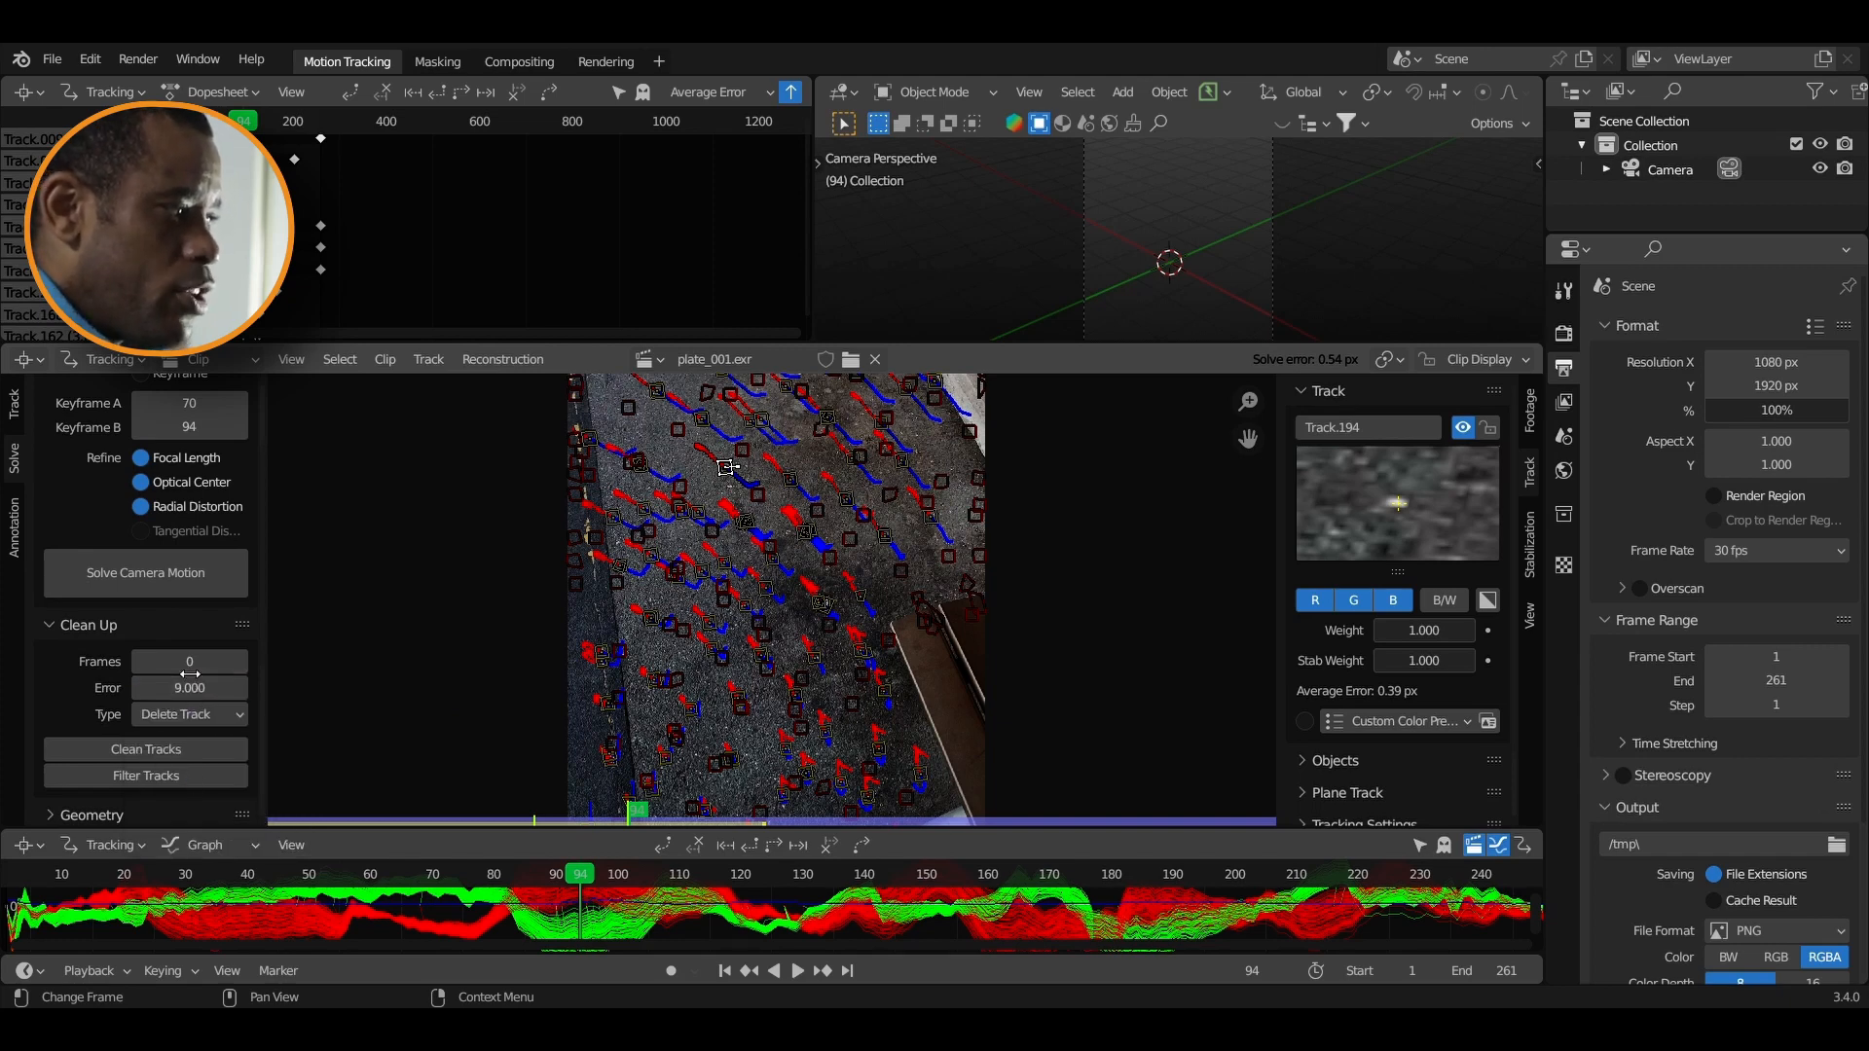
{"action": "left_click", "coordinate": [207, 757]}
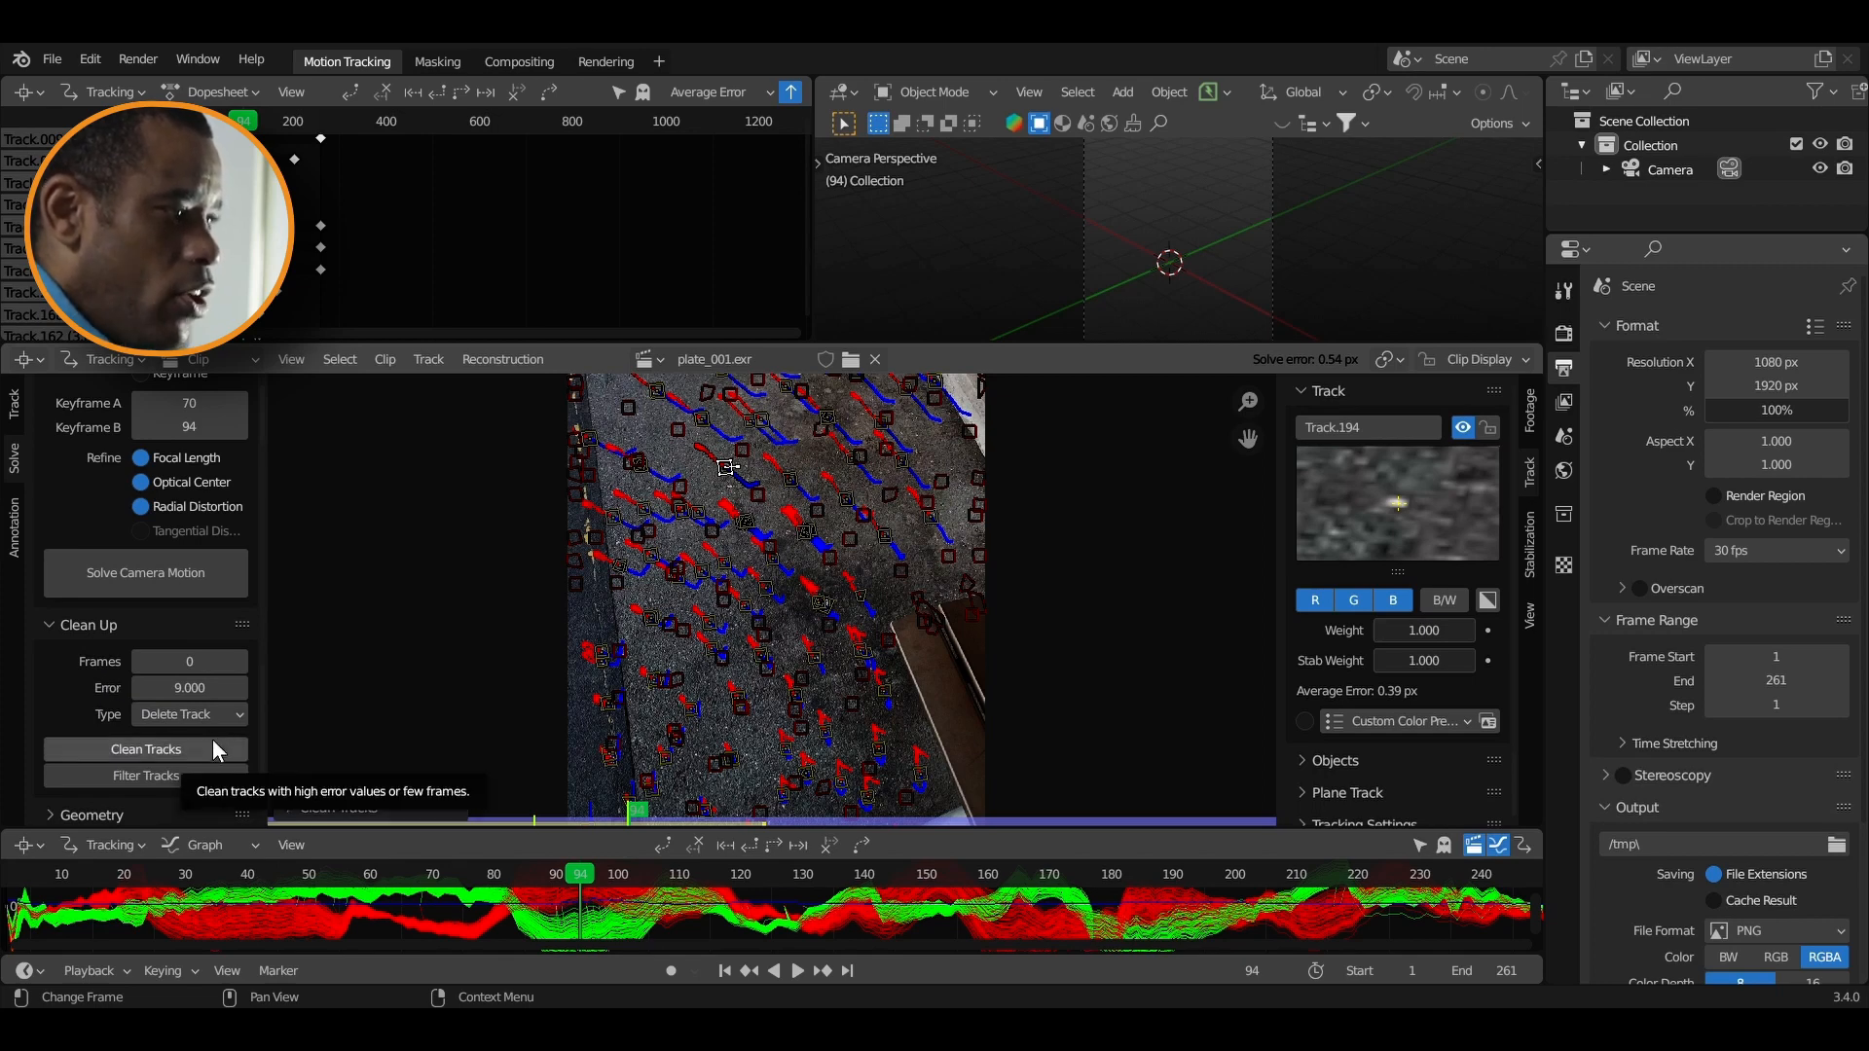
{"action": "left_click", "coordinate": [200, 584]}
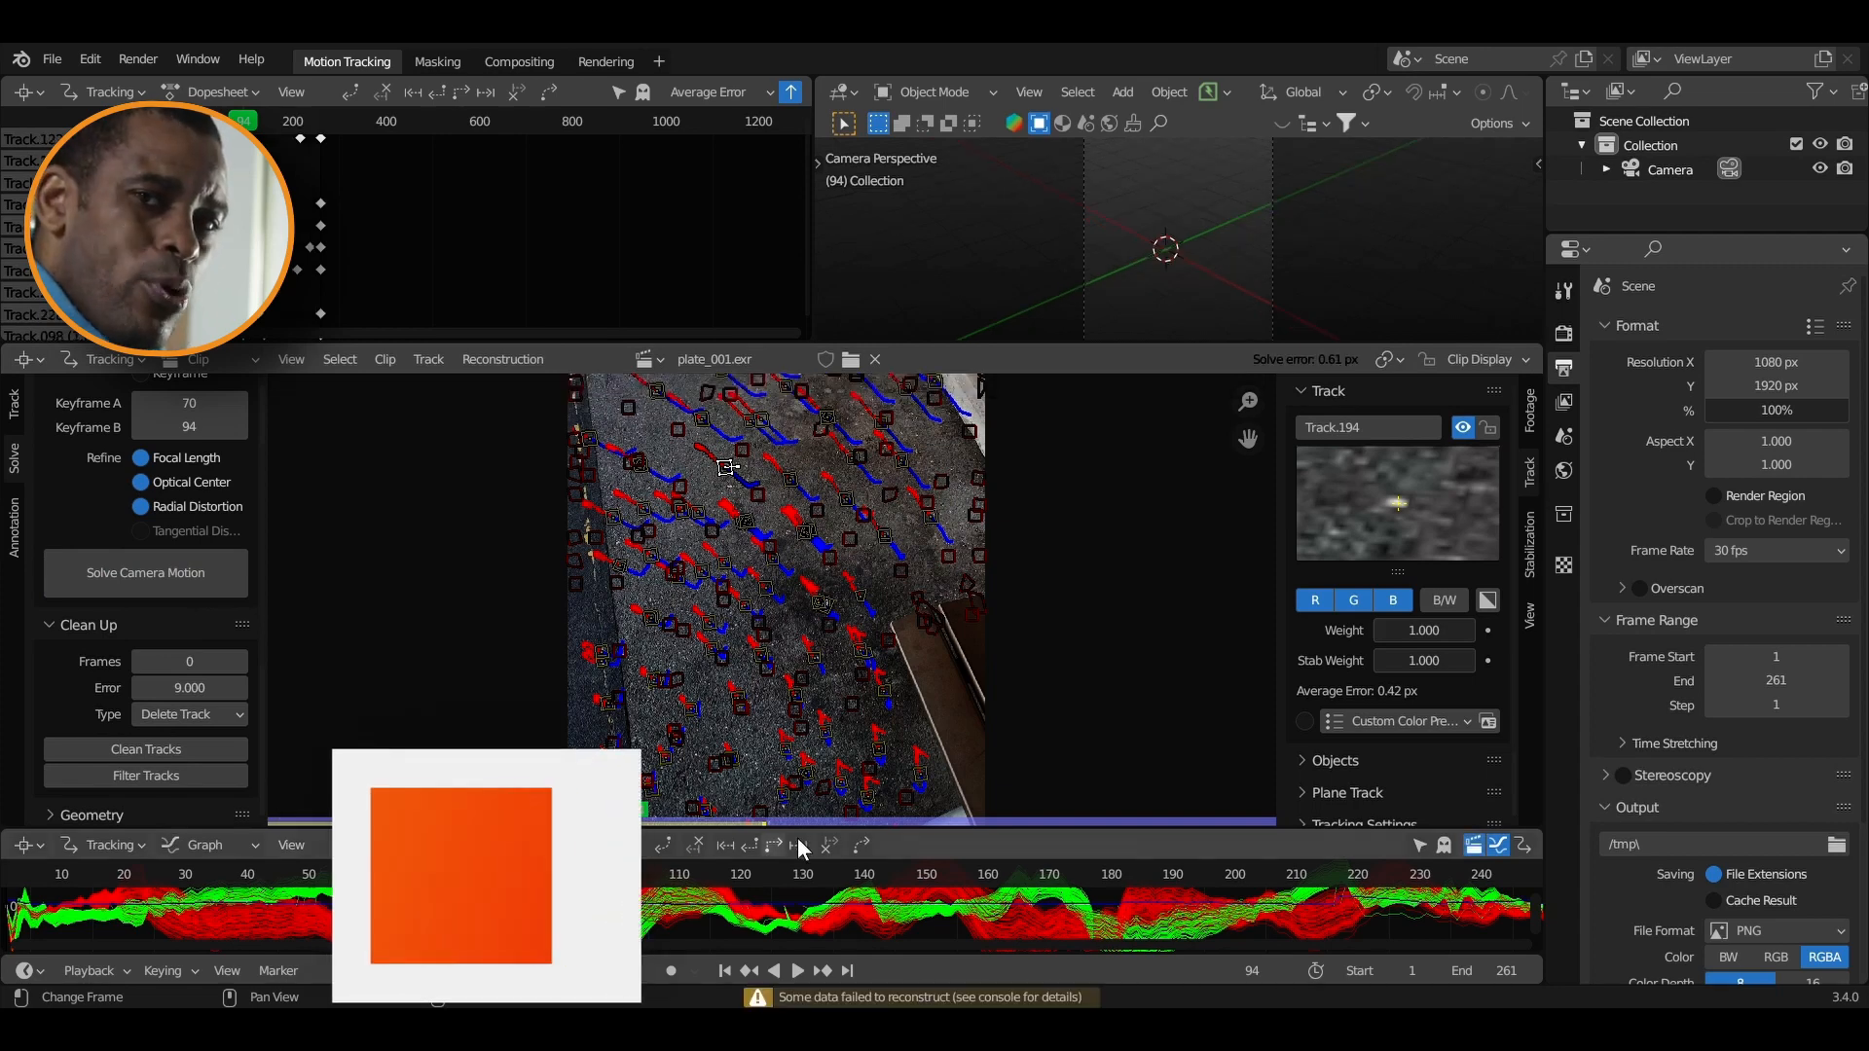
Examine the track curves for spikes in an enlarged graph editor and shrink the editor back
{"action": "left_click_drag", "start_coordinate": [917, 831], "coordinate": [947, 682]}
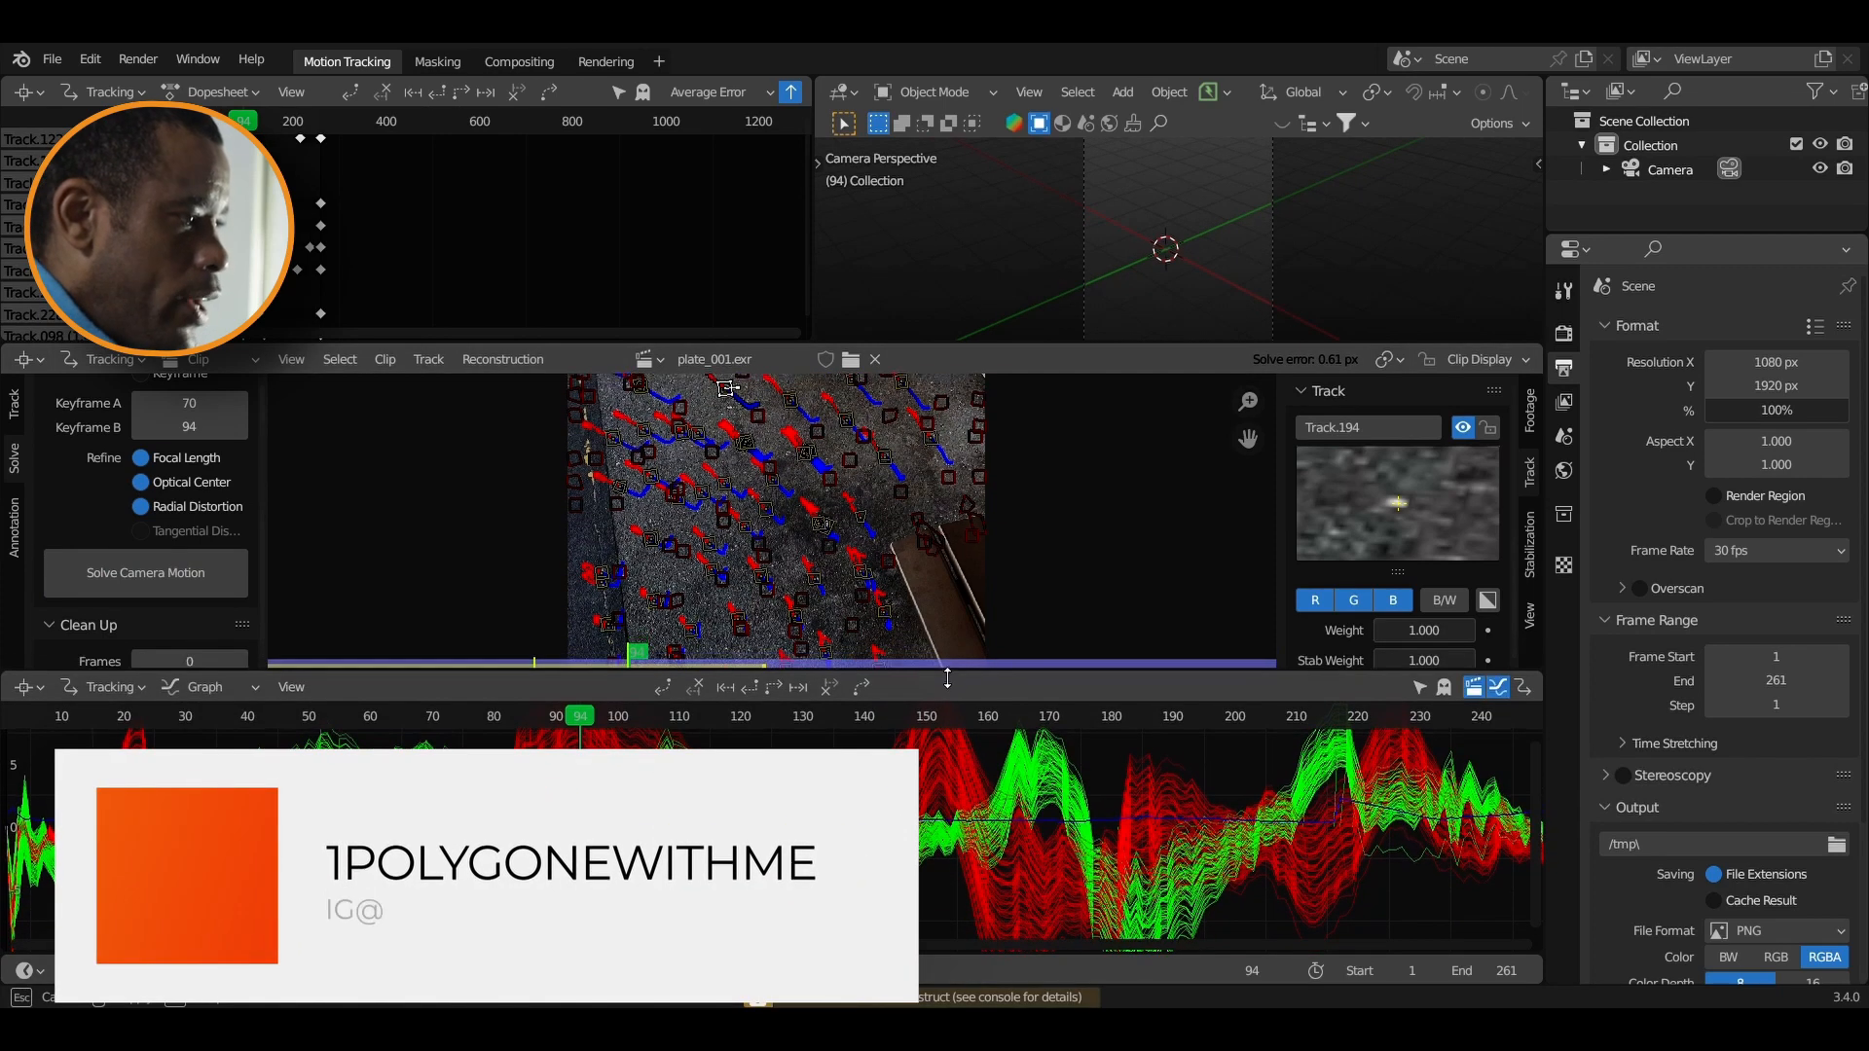
{"action": "scroll", "coordinate": [1060, 833], "scroll_direction": "down", "scroll_amount": 5}
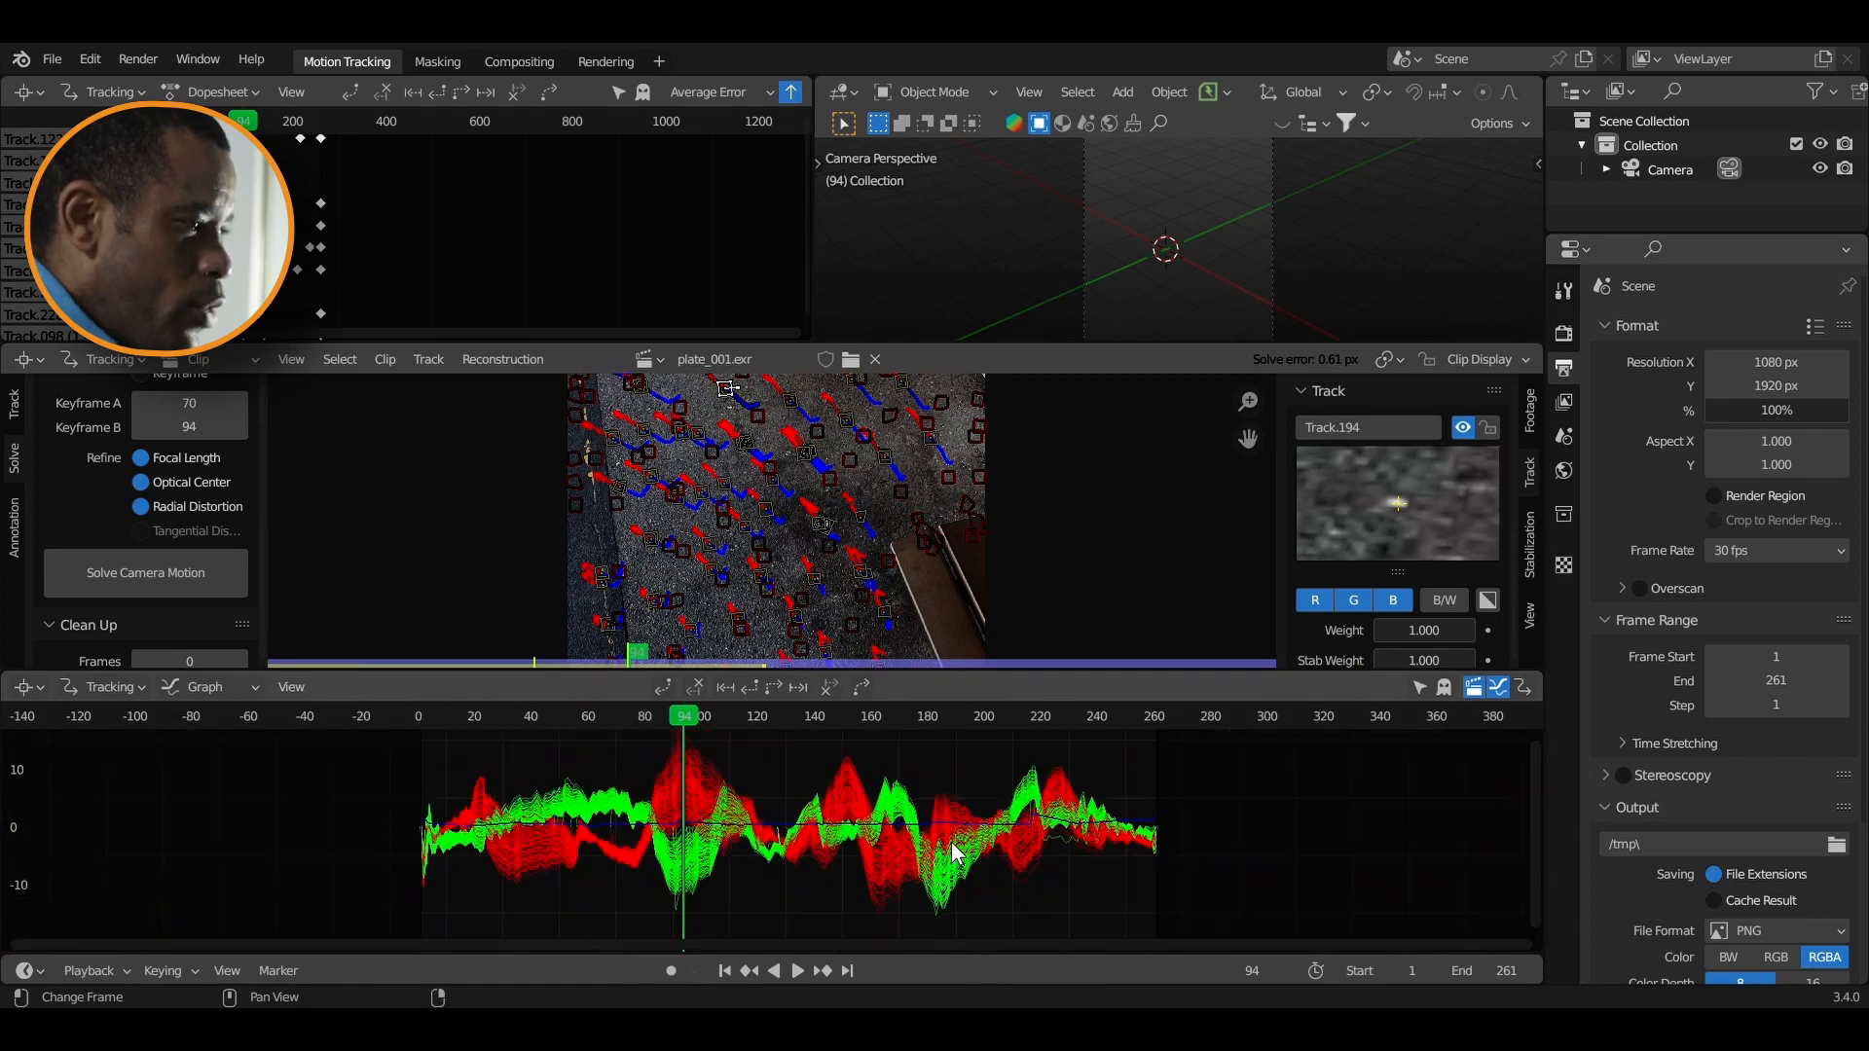
{"action": "middle_click_drag", "start_coordinate": [806, 796], "coordinate": [802, 848]}
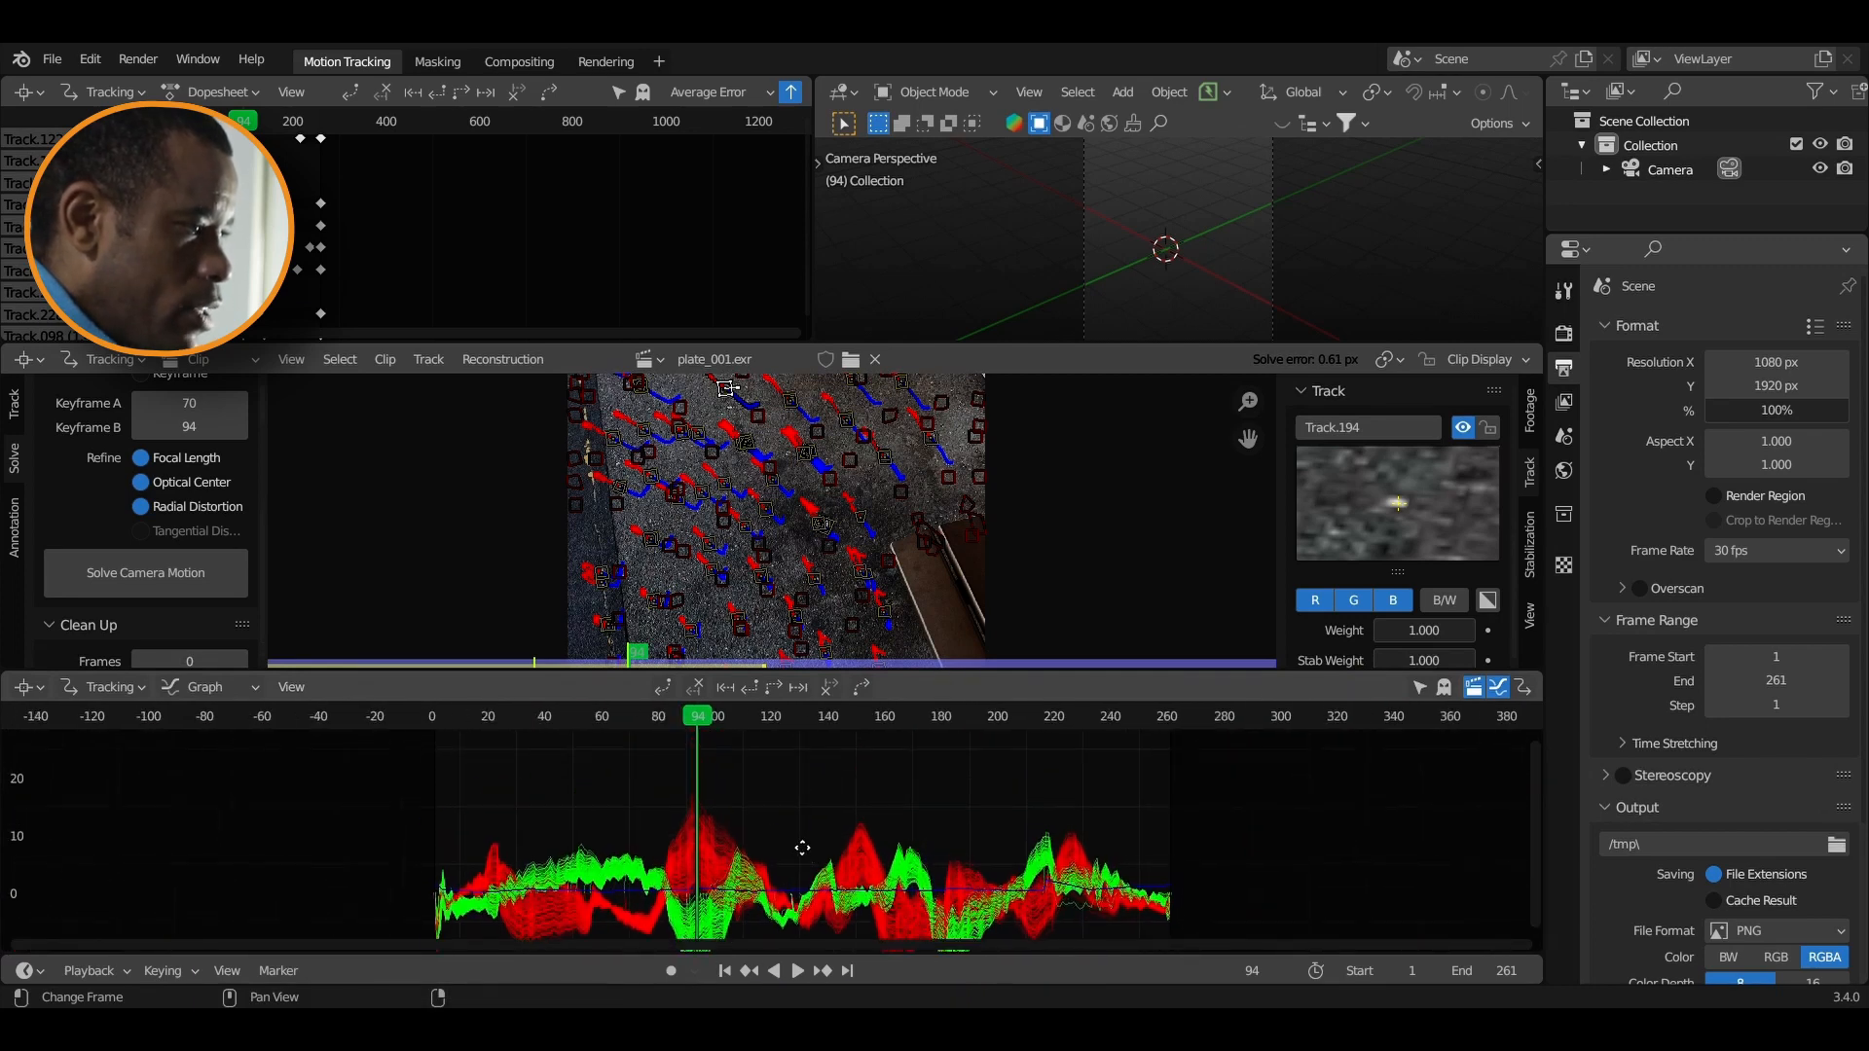
{"action": "scroll", "coordinate": [790, 833], "scroll_direction": "up", "scroll_amount": 4}
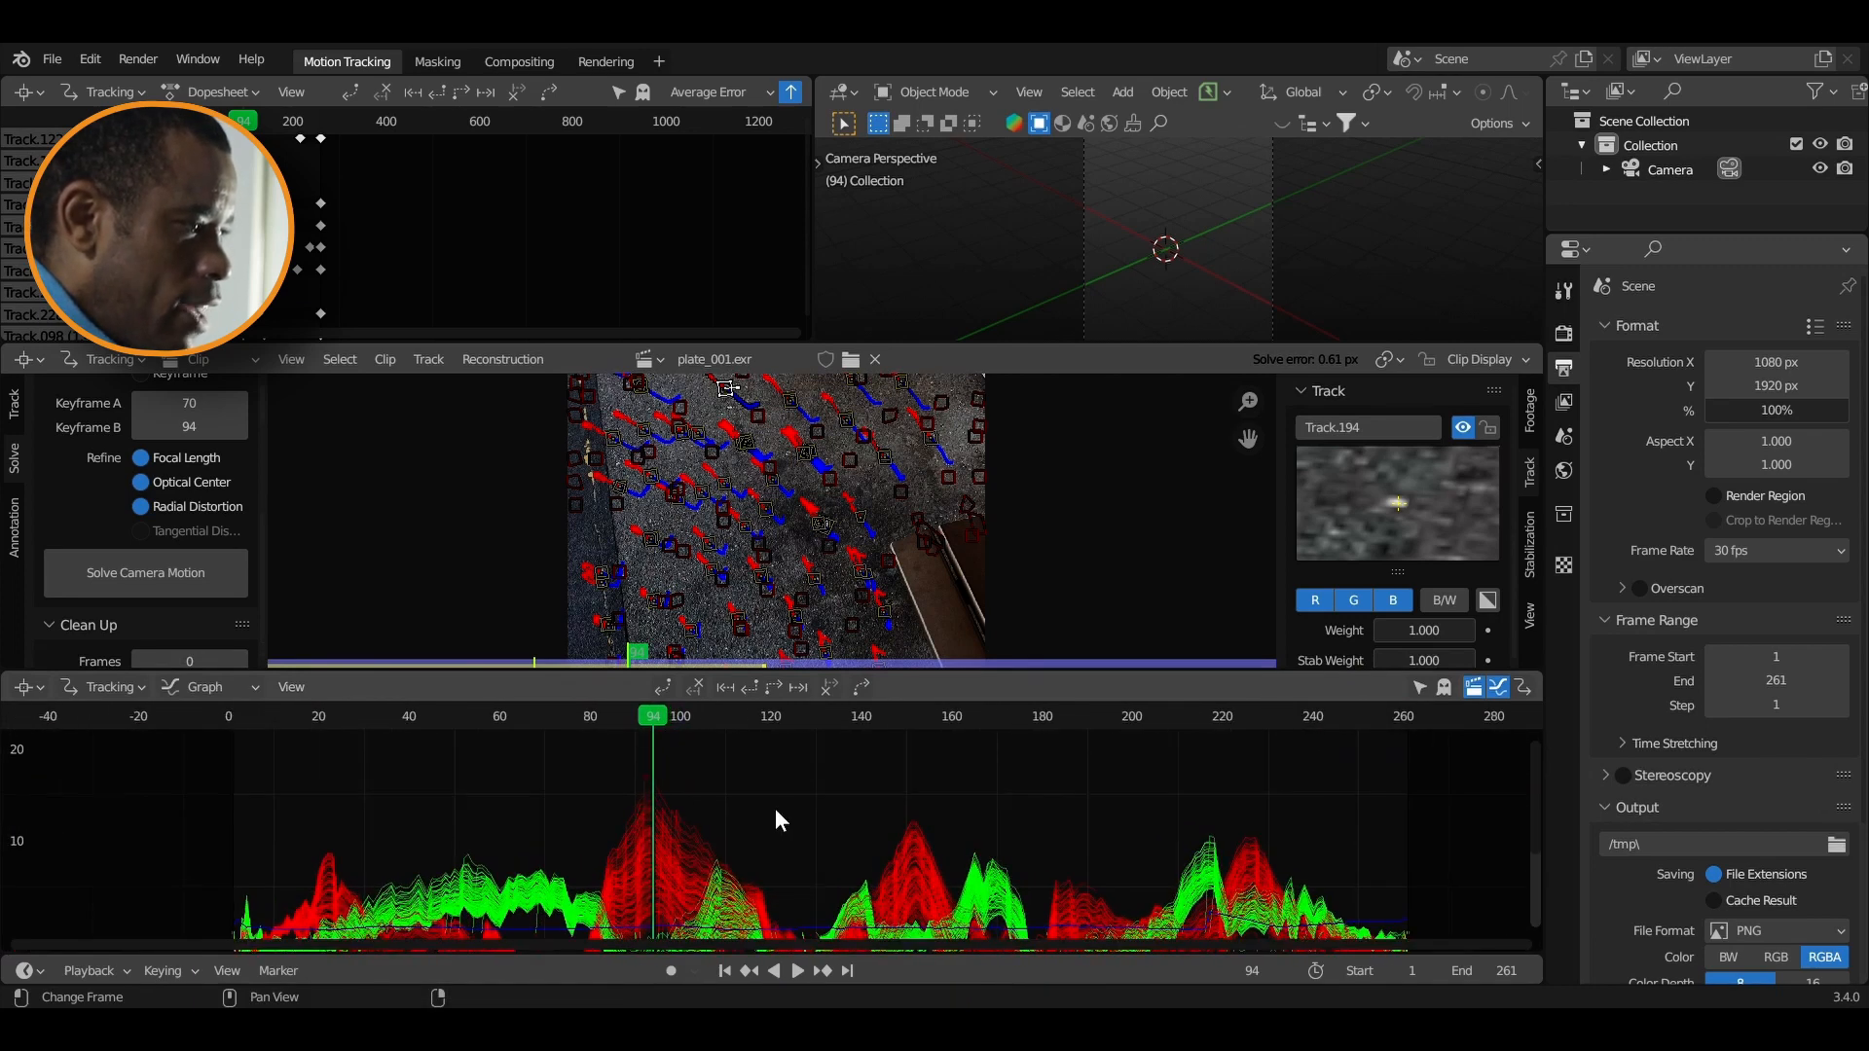
{"action": "left_click_drag", "start_coordinate": [929, 674], "coordinate": [900, 835]}
{"action": "middle_click_drag", "start_coordinate": [830, 898], "coordinate": [836, 883]}
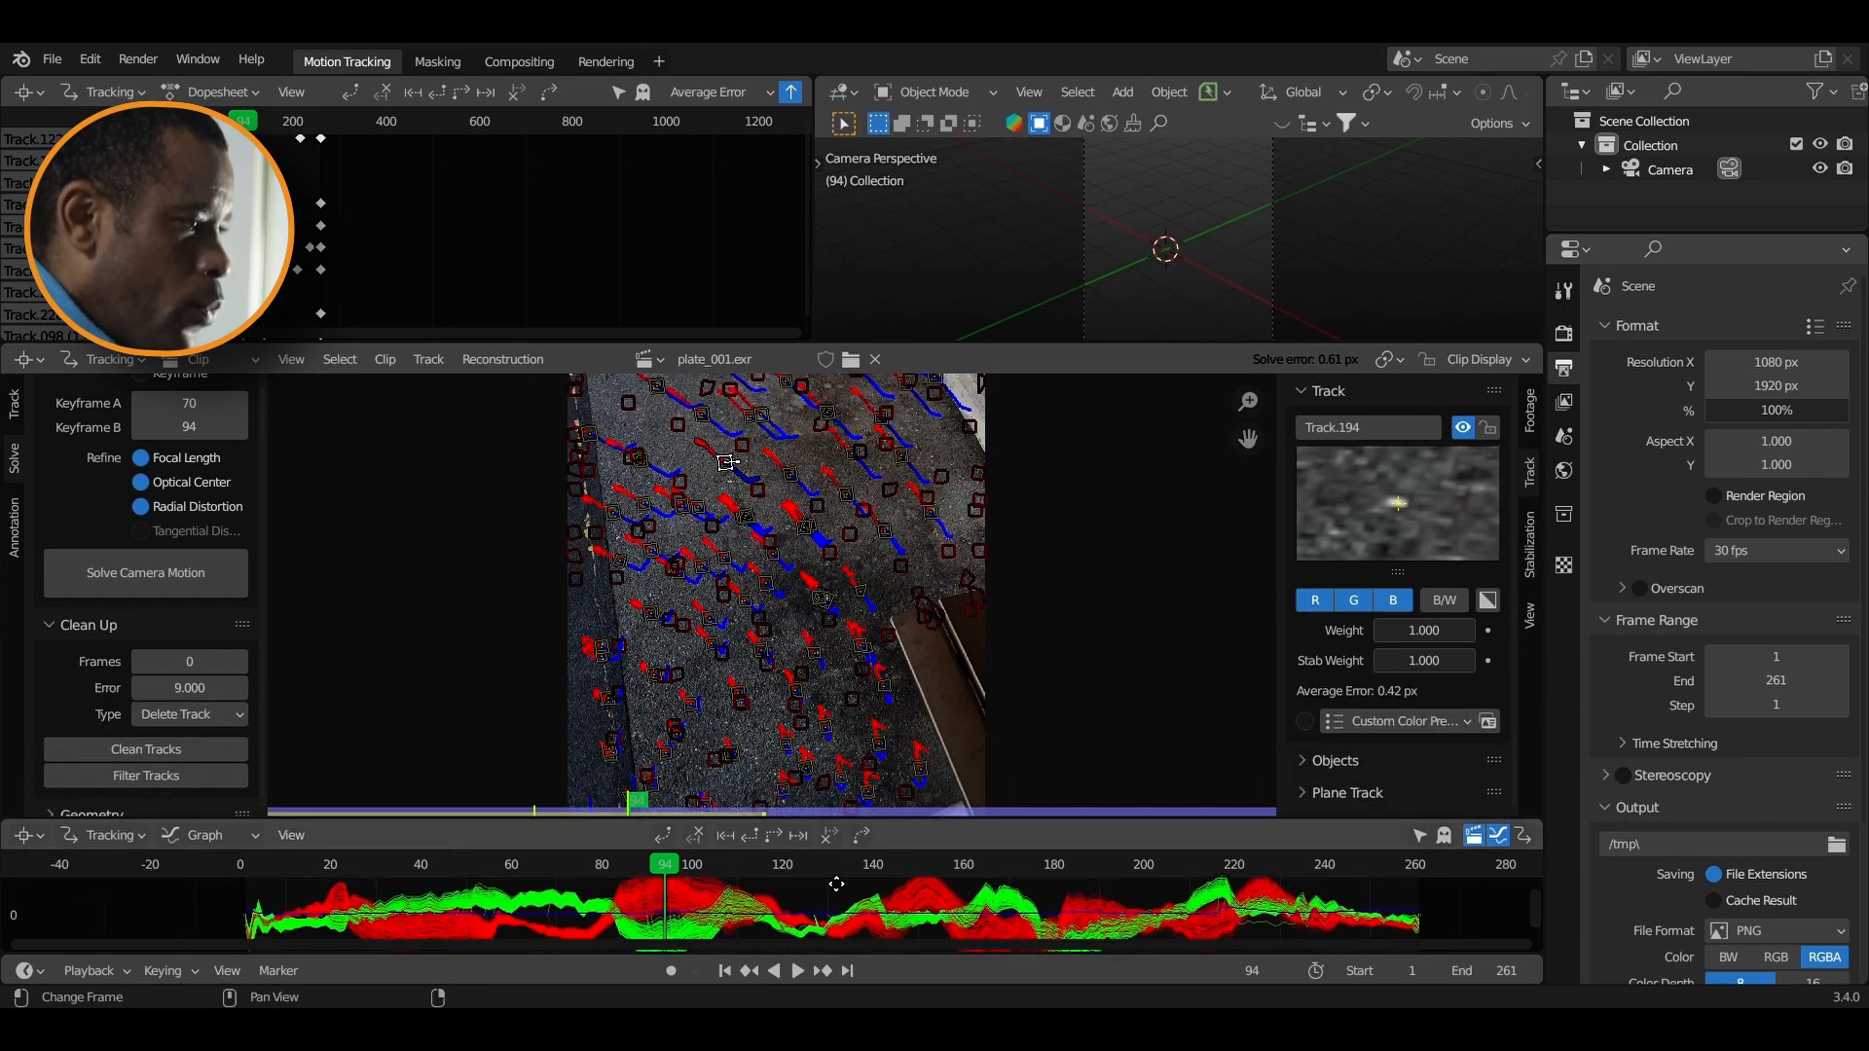
Clean the tracks with an error threshold of 7 and re-solve the camera motion
{"action": "left_click", "coordinate": [210, 691]}
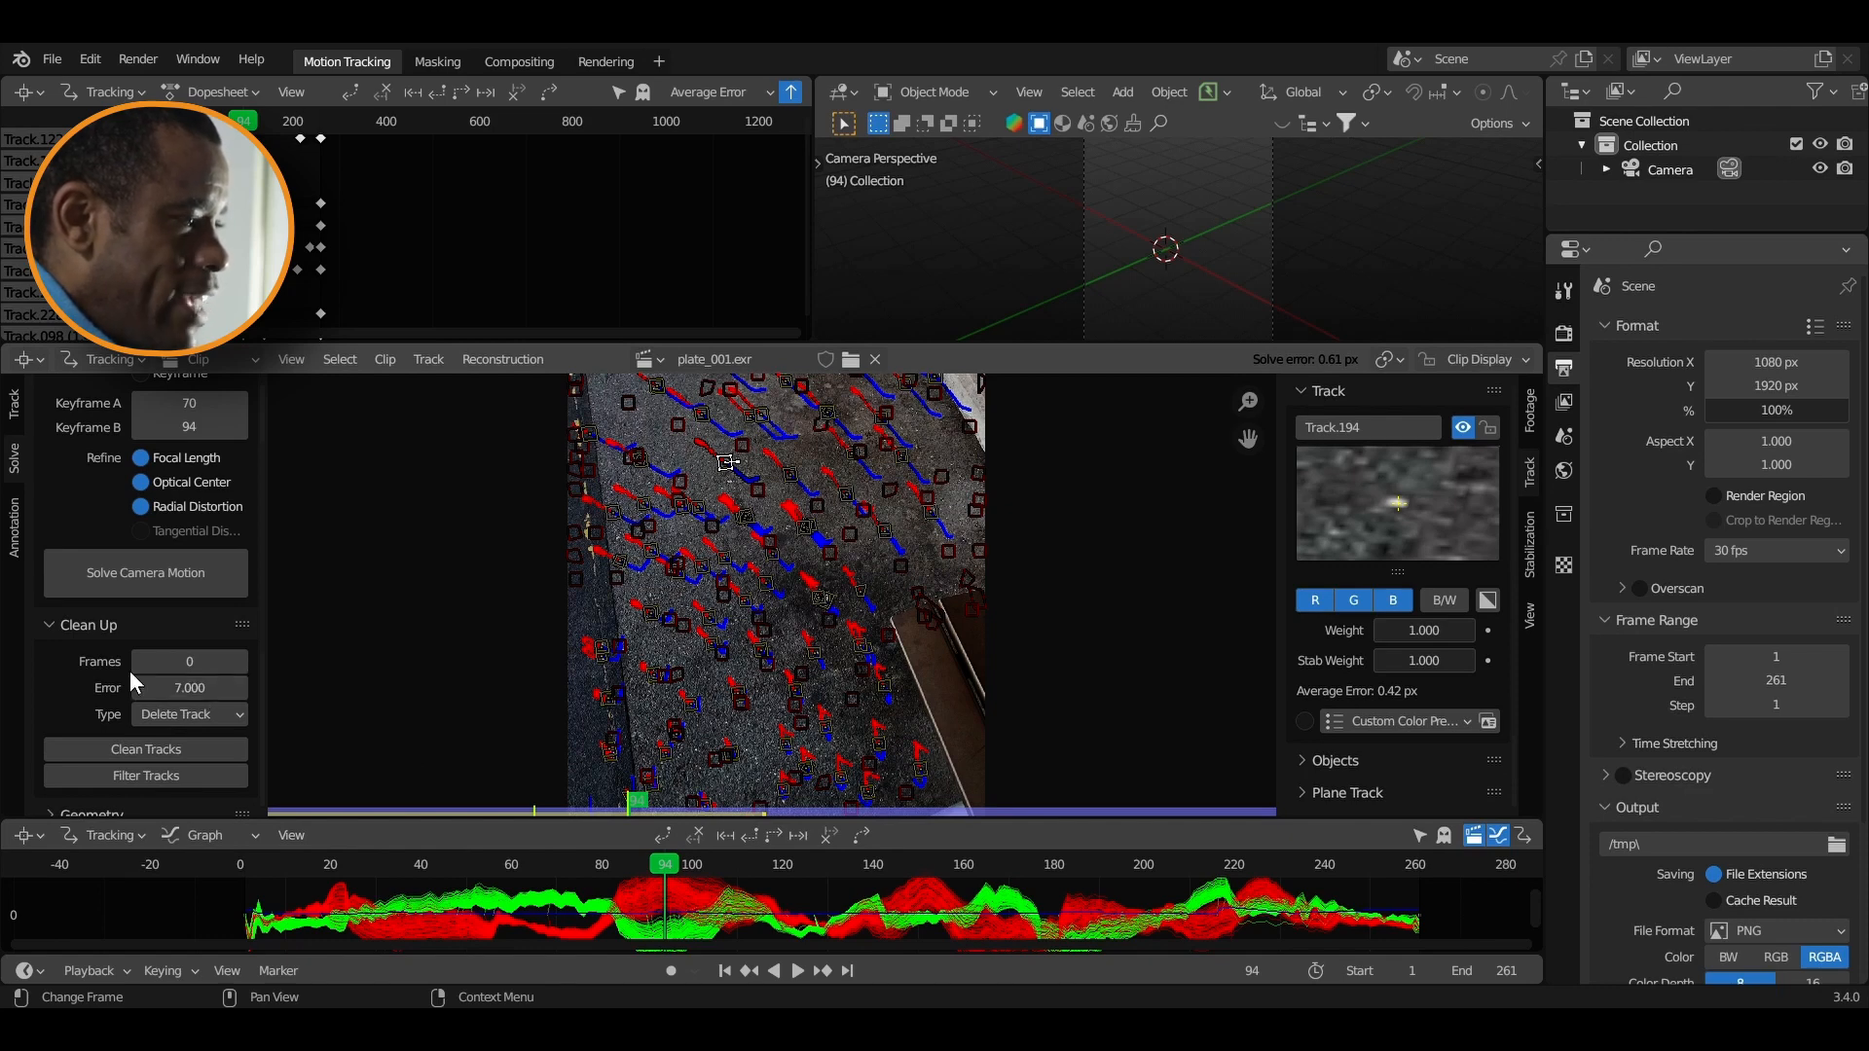
{"action": "left_click", "coordinate": [115, 749]}
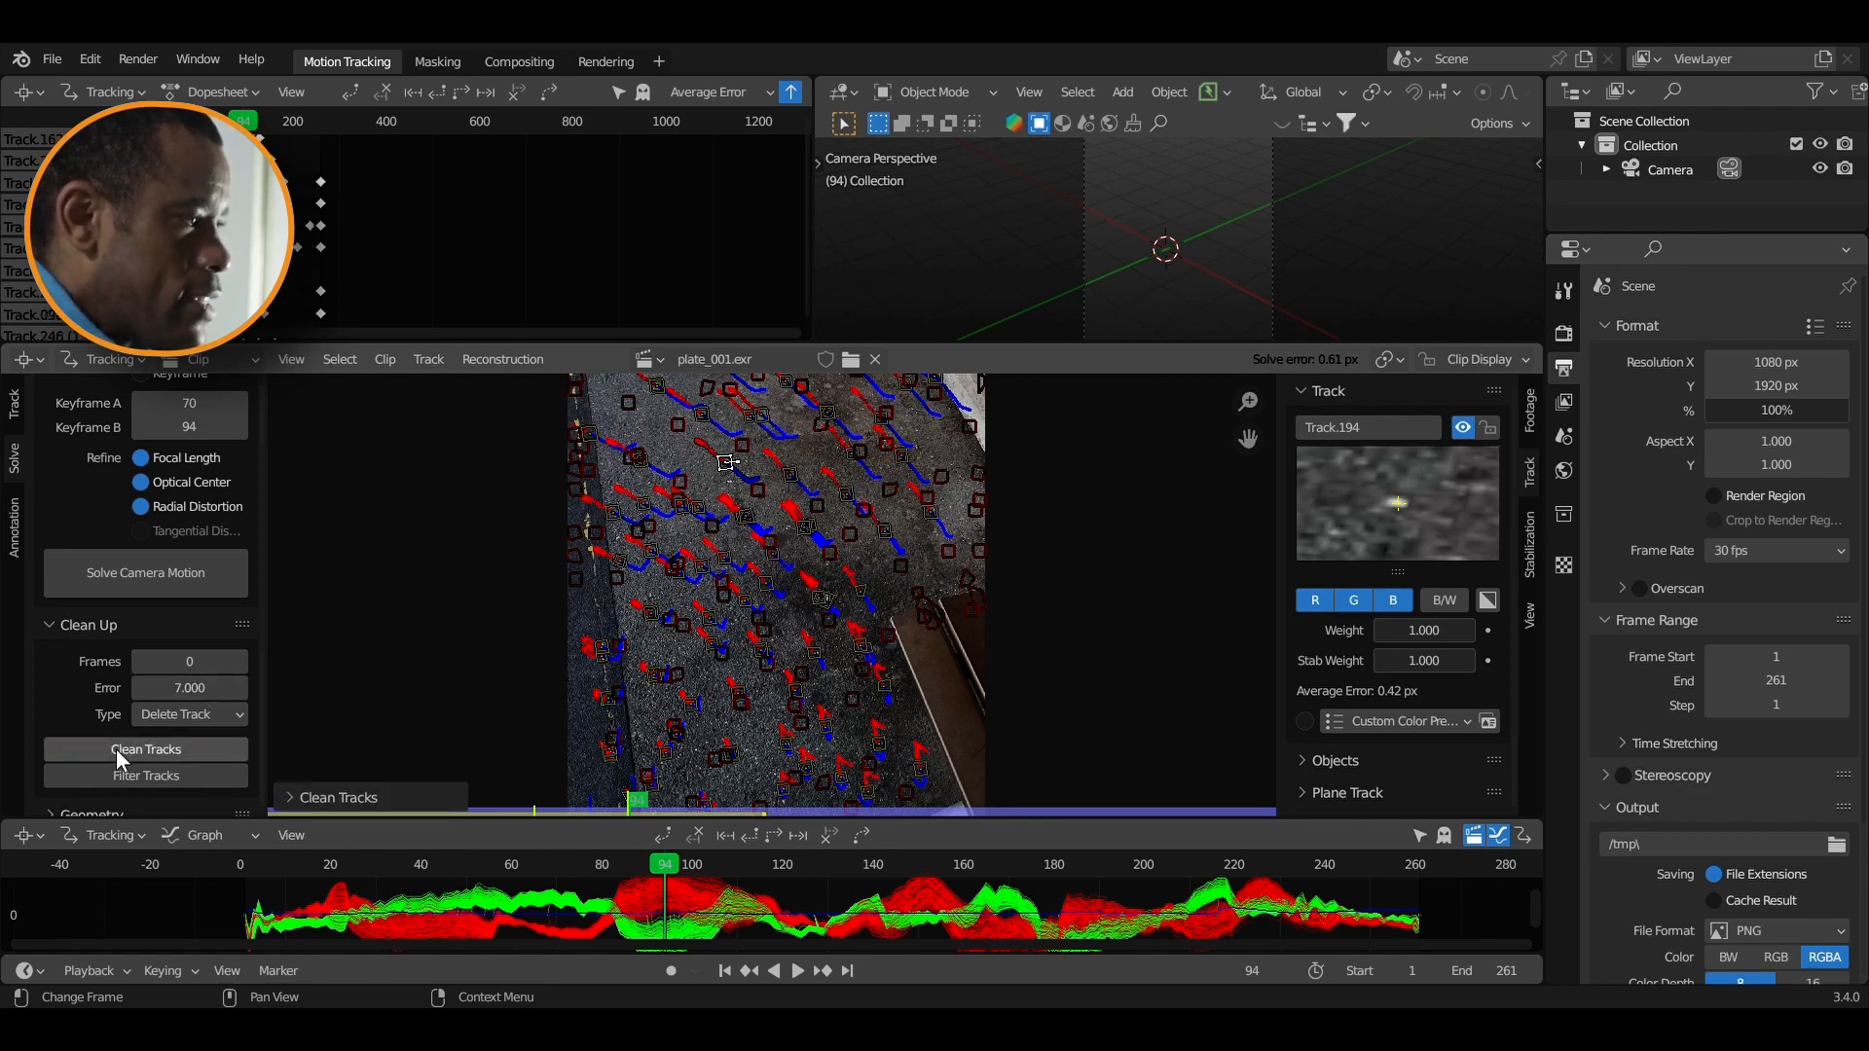
{"action": "left_click", "coordinate": [185, 575]}
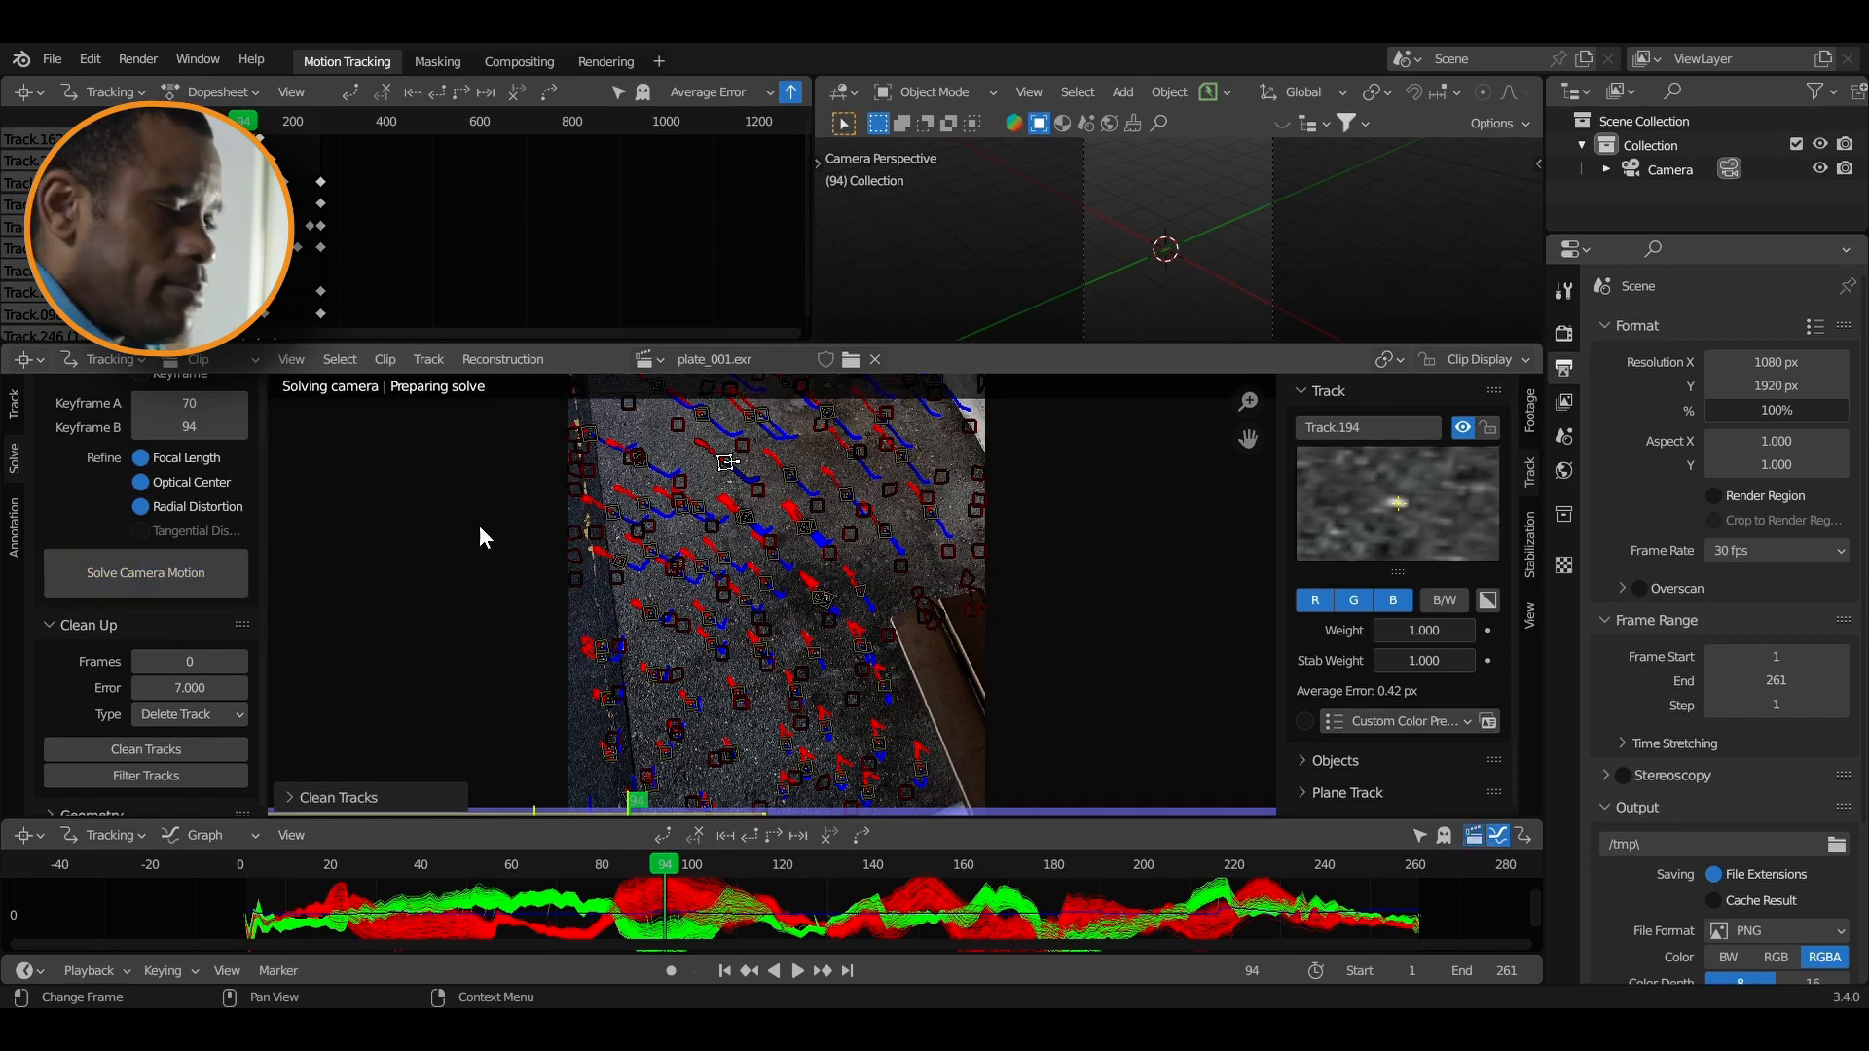
Clean the tracks with an error threshold of 5 and re-solve the camera motion
{"action": "left_click", "coordinate": [190, 688]}
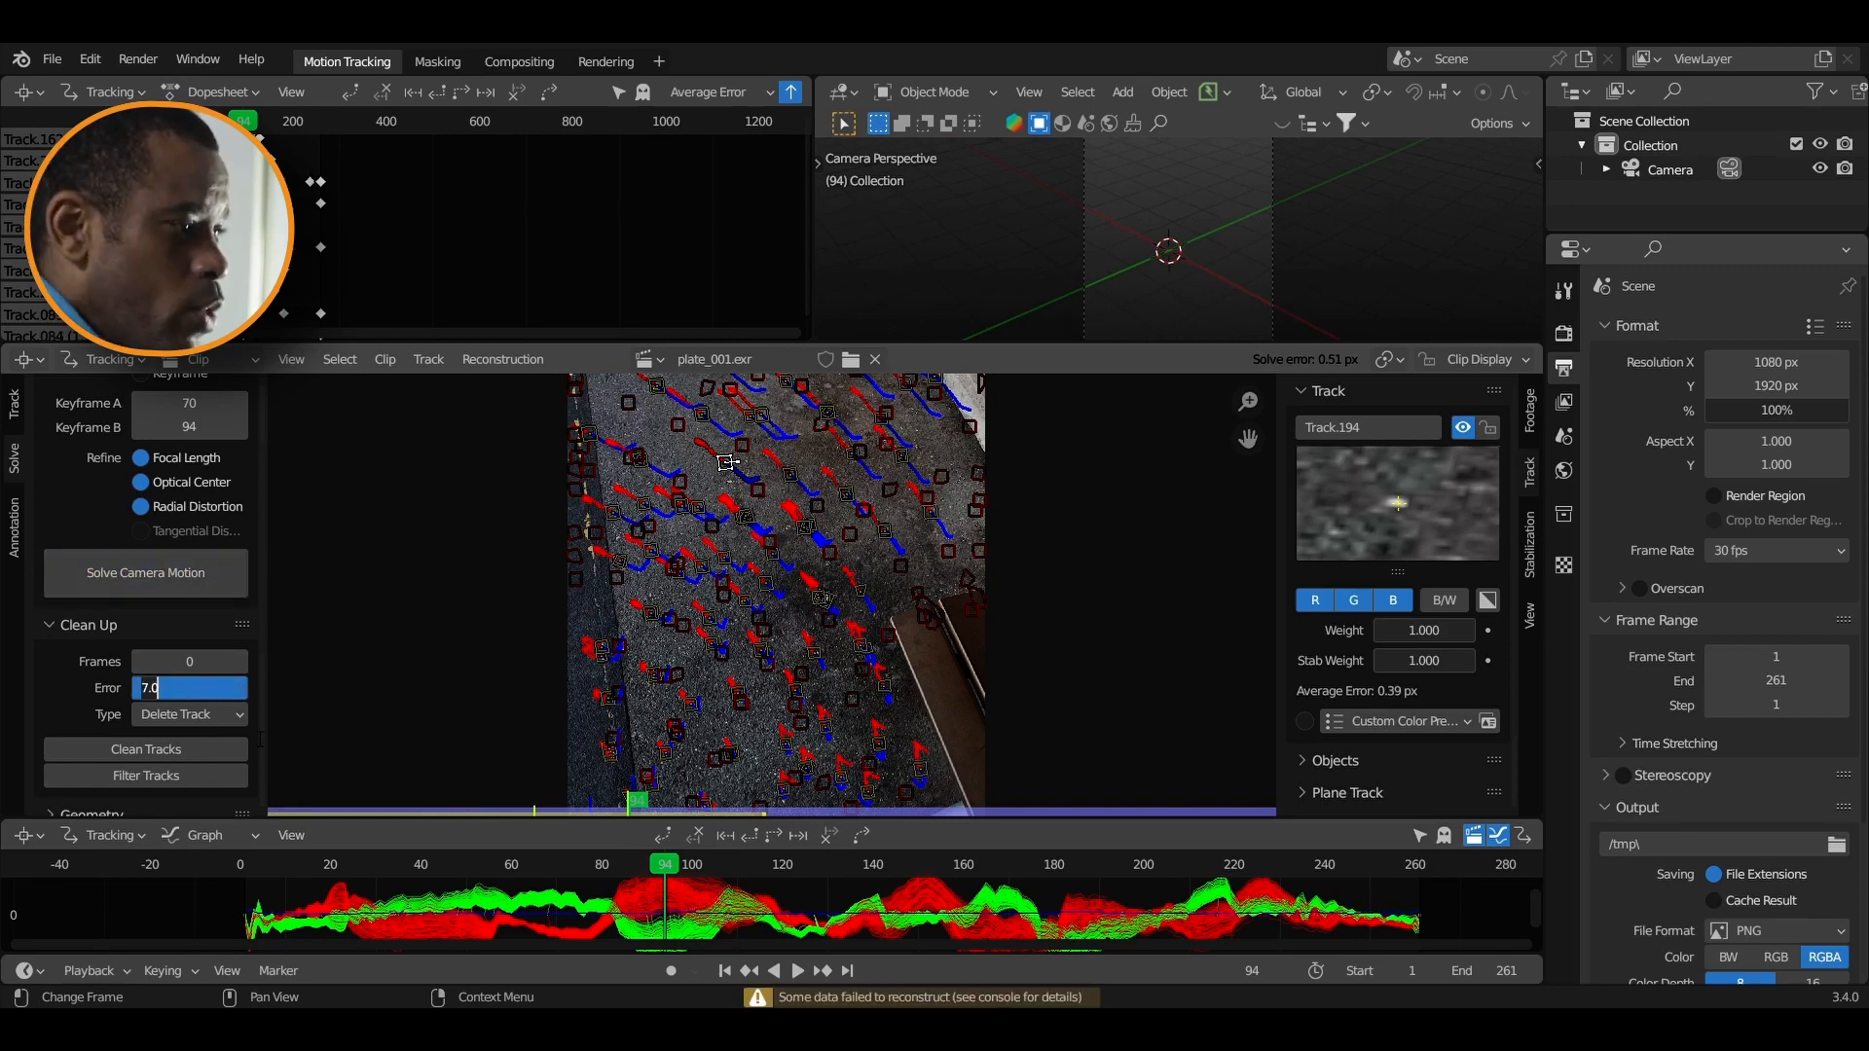
{"action": "left_click", "coordinate": [183, 748]}
{"action": "left_click", "coordinate": [180, 579]}
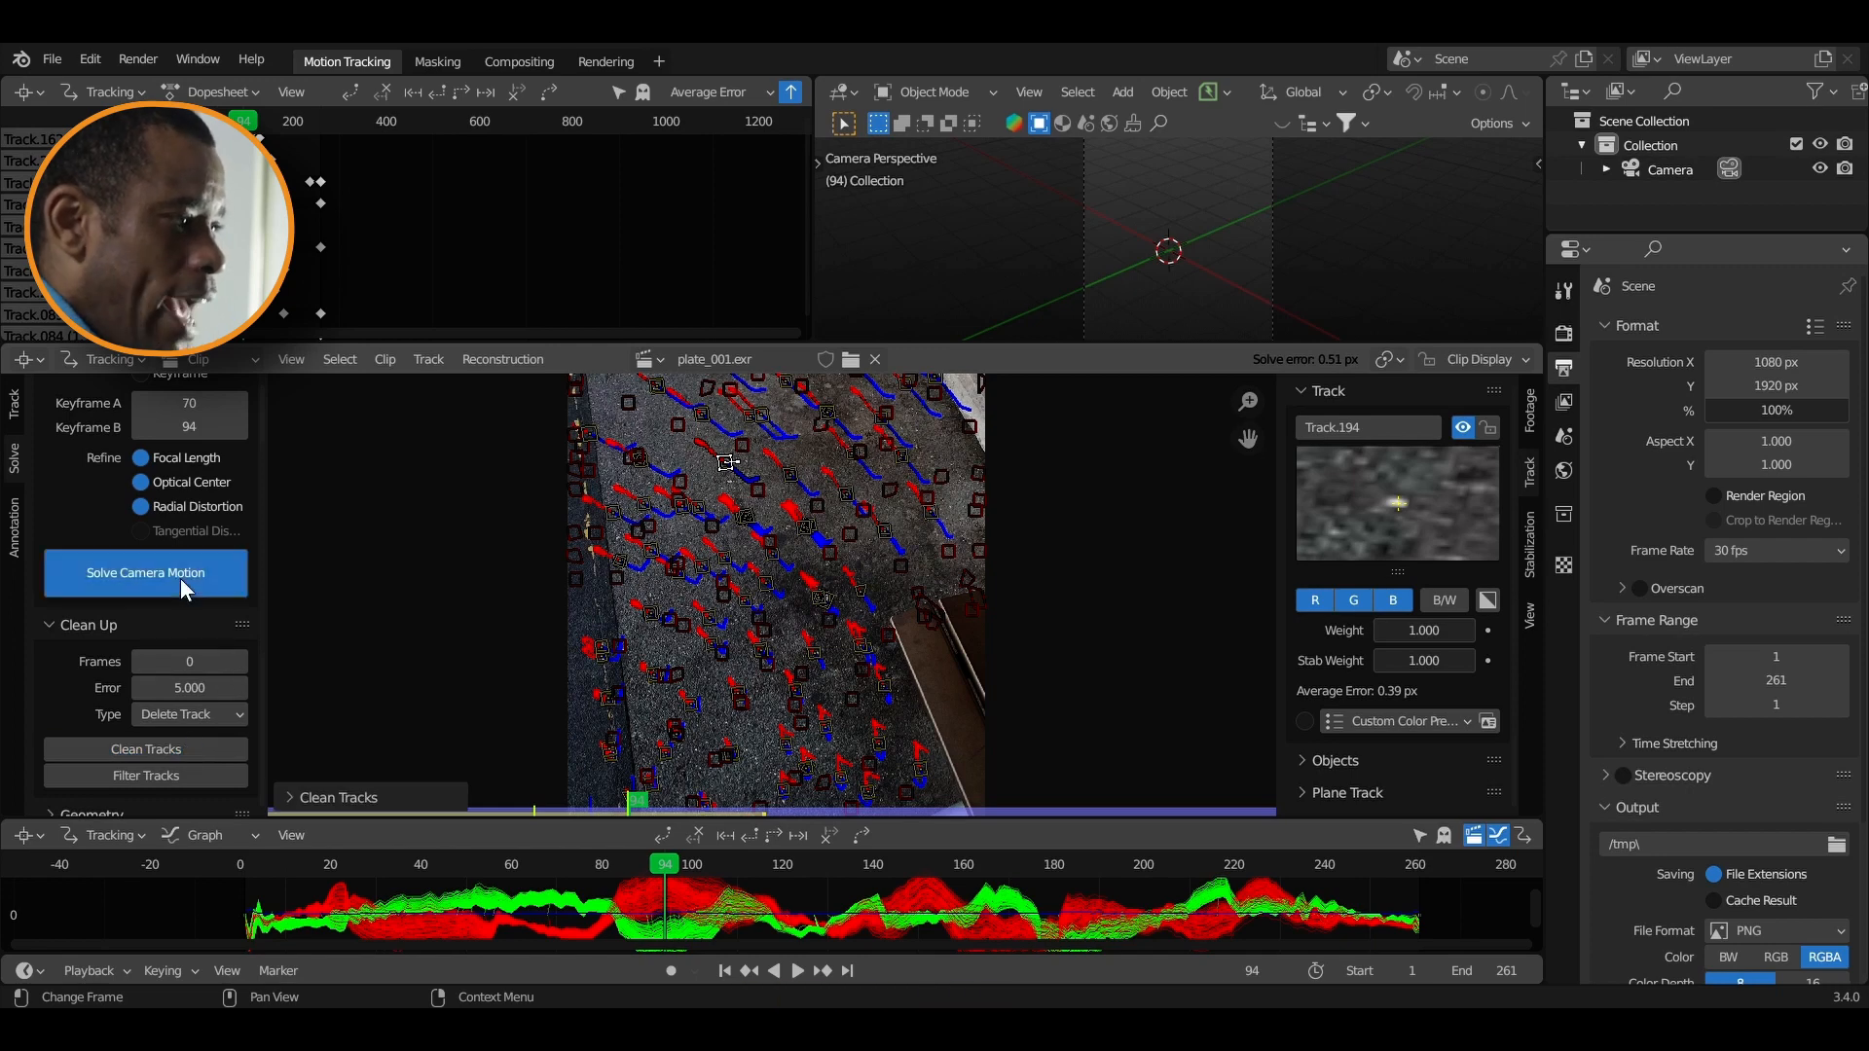
Clean the tracks with an error threshold of 4, and lower the cleanup error threshold to 3
{"action": "left_click", "coordinate": [189, 688]}
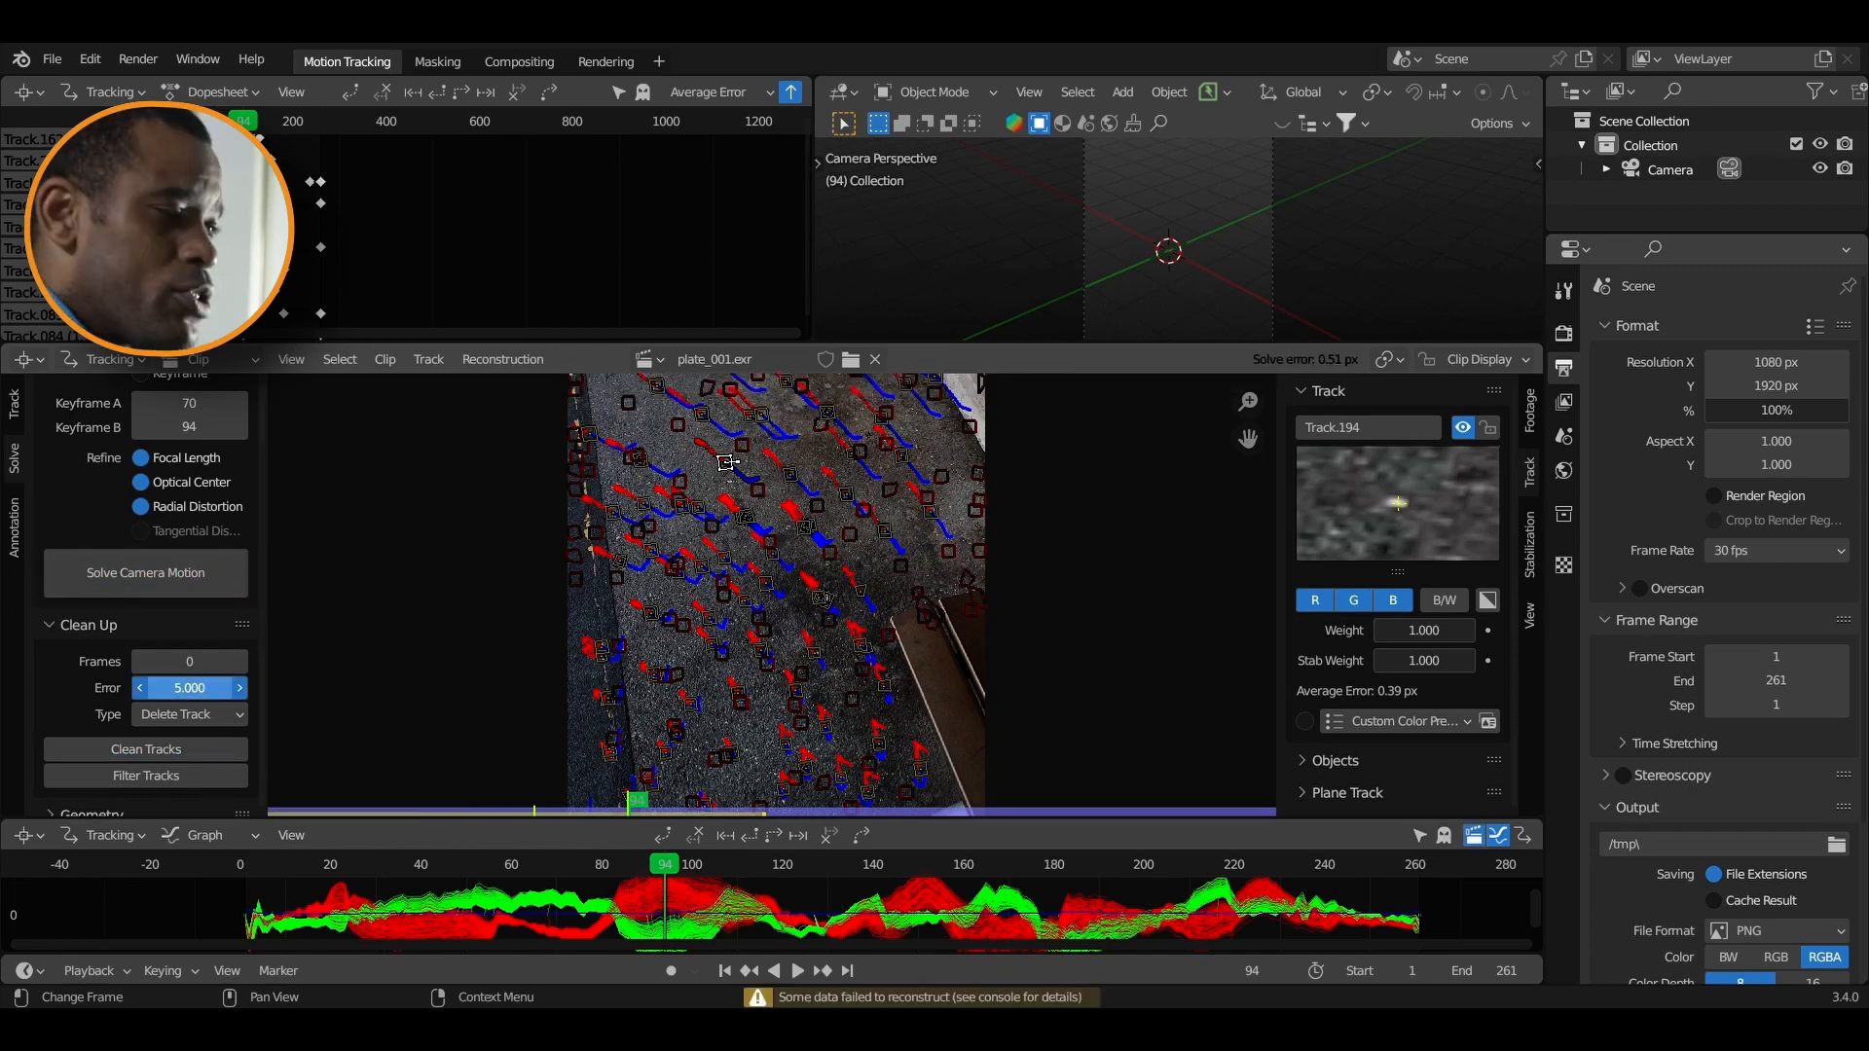
{"action": "left_click", "coordinate": [190, 746]}
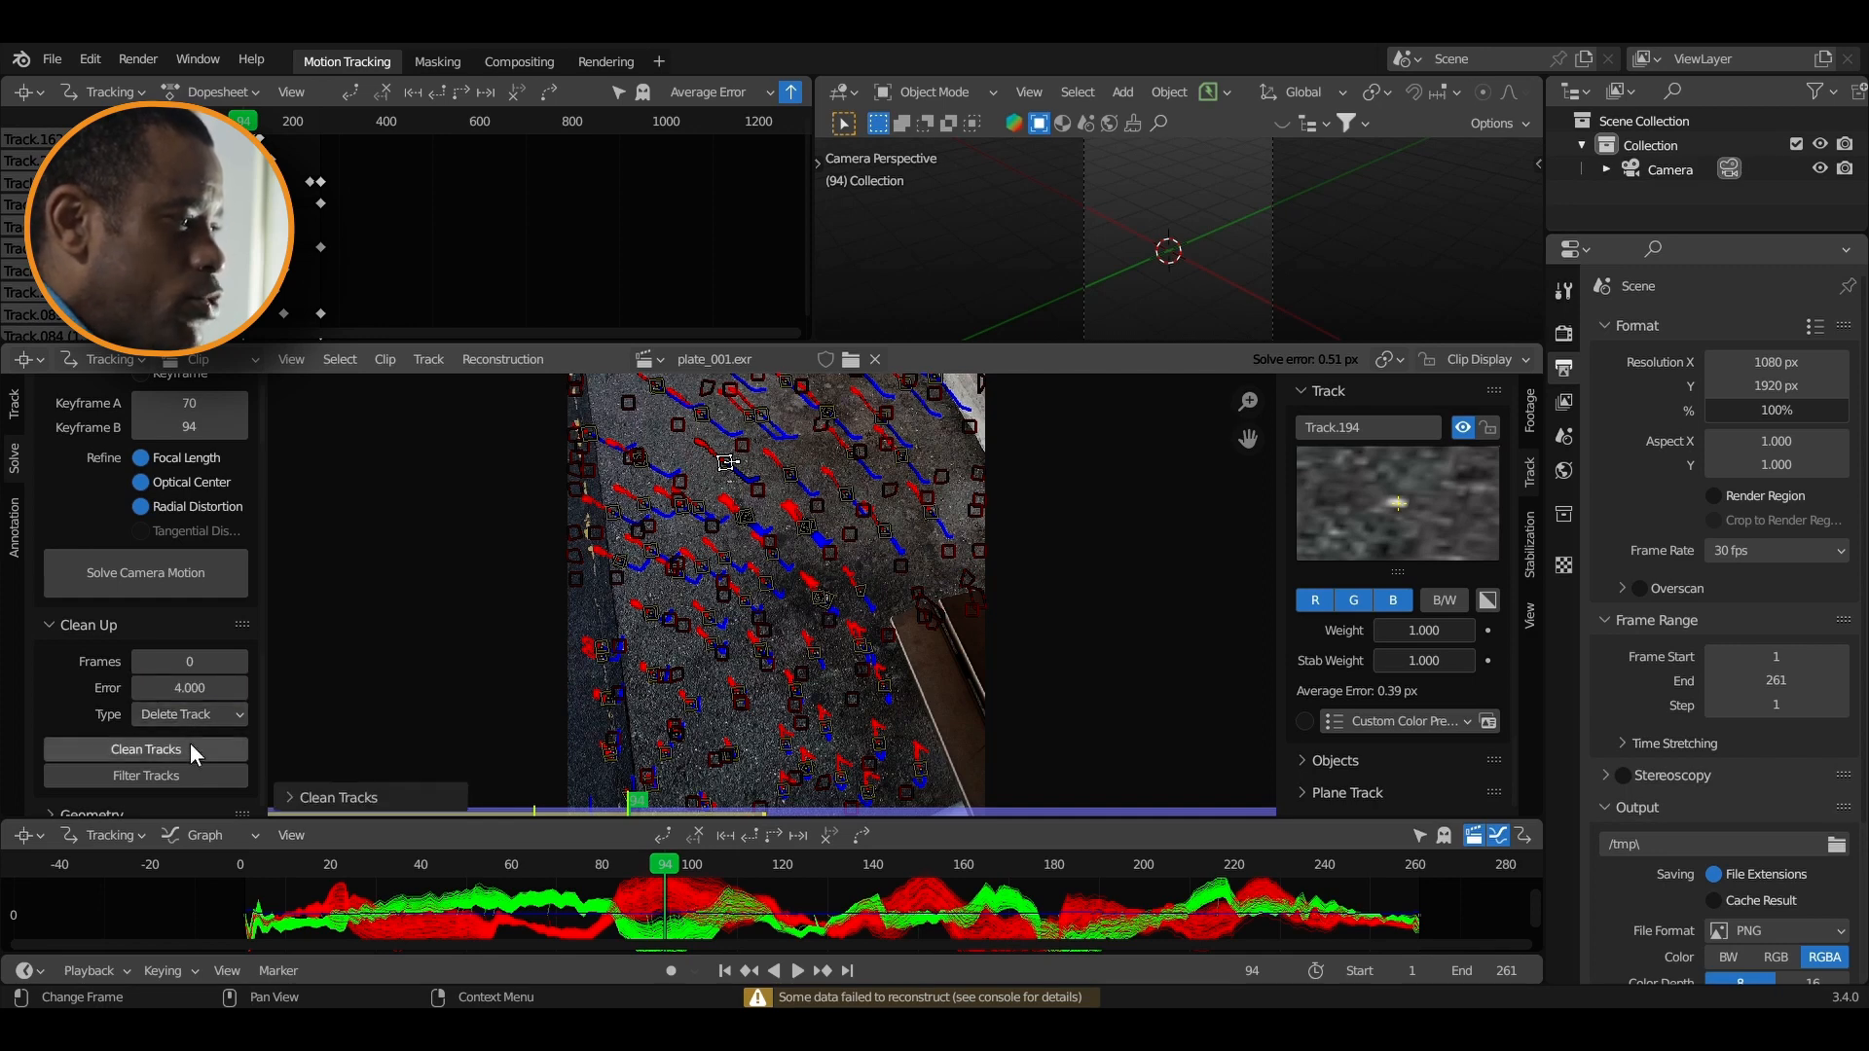
{"action": "left_click", "coordinate": [294, 798]}
{"action": "scroll", "coordinate": [207, 516], "scroll_direction": "up", "scroll_amount": 2}
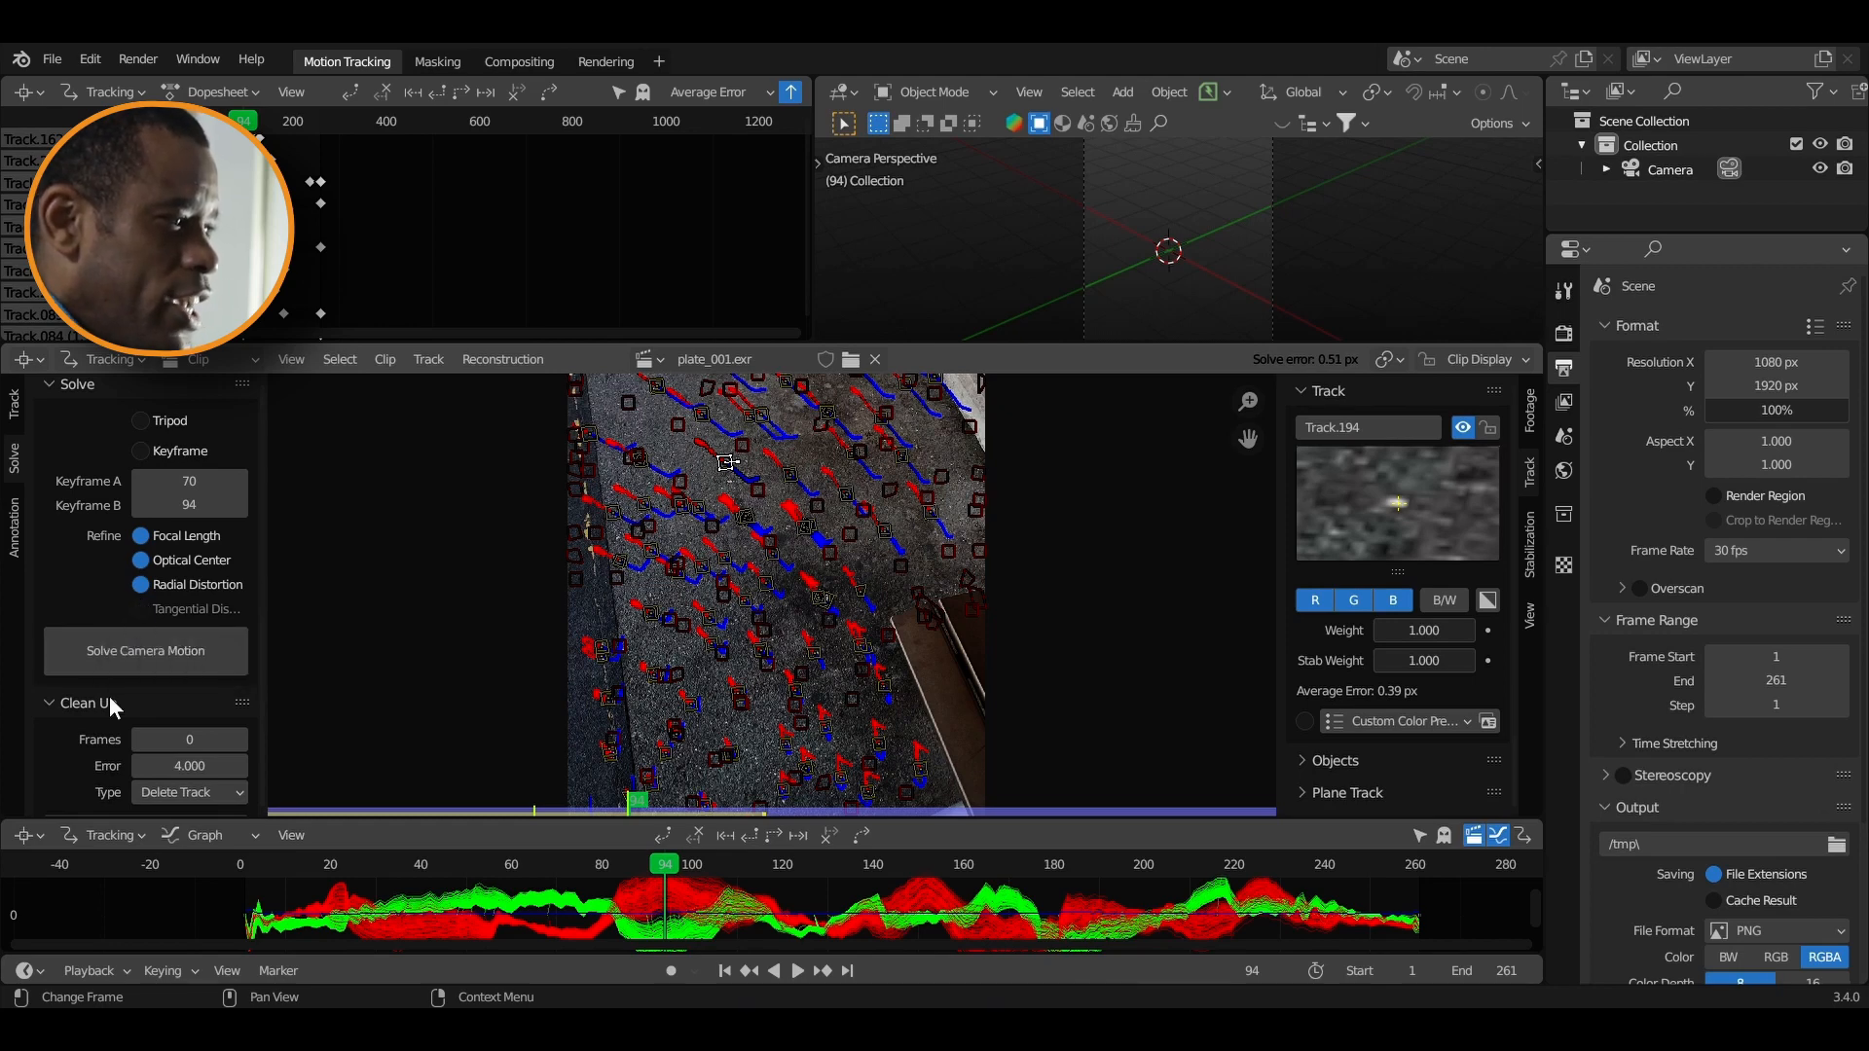
{"action": "left_click", "coordinate": [190, 766]}
{"action": "type", "text": "3"}
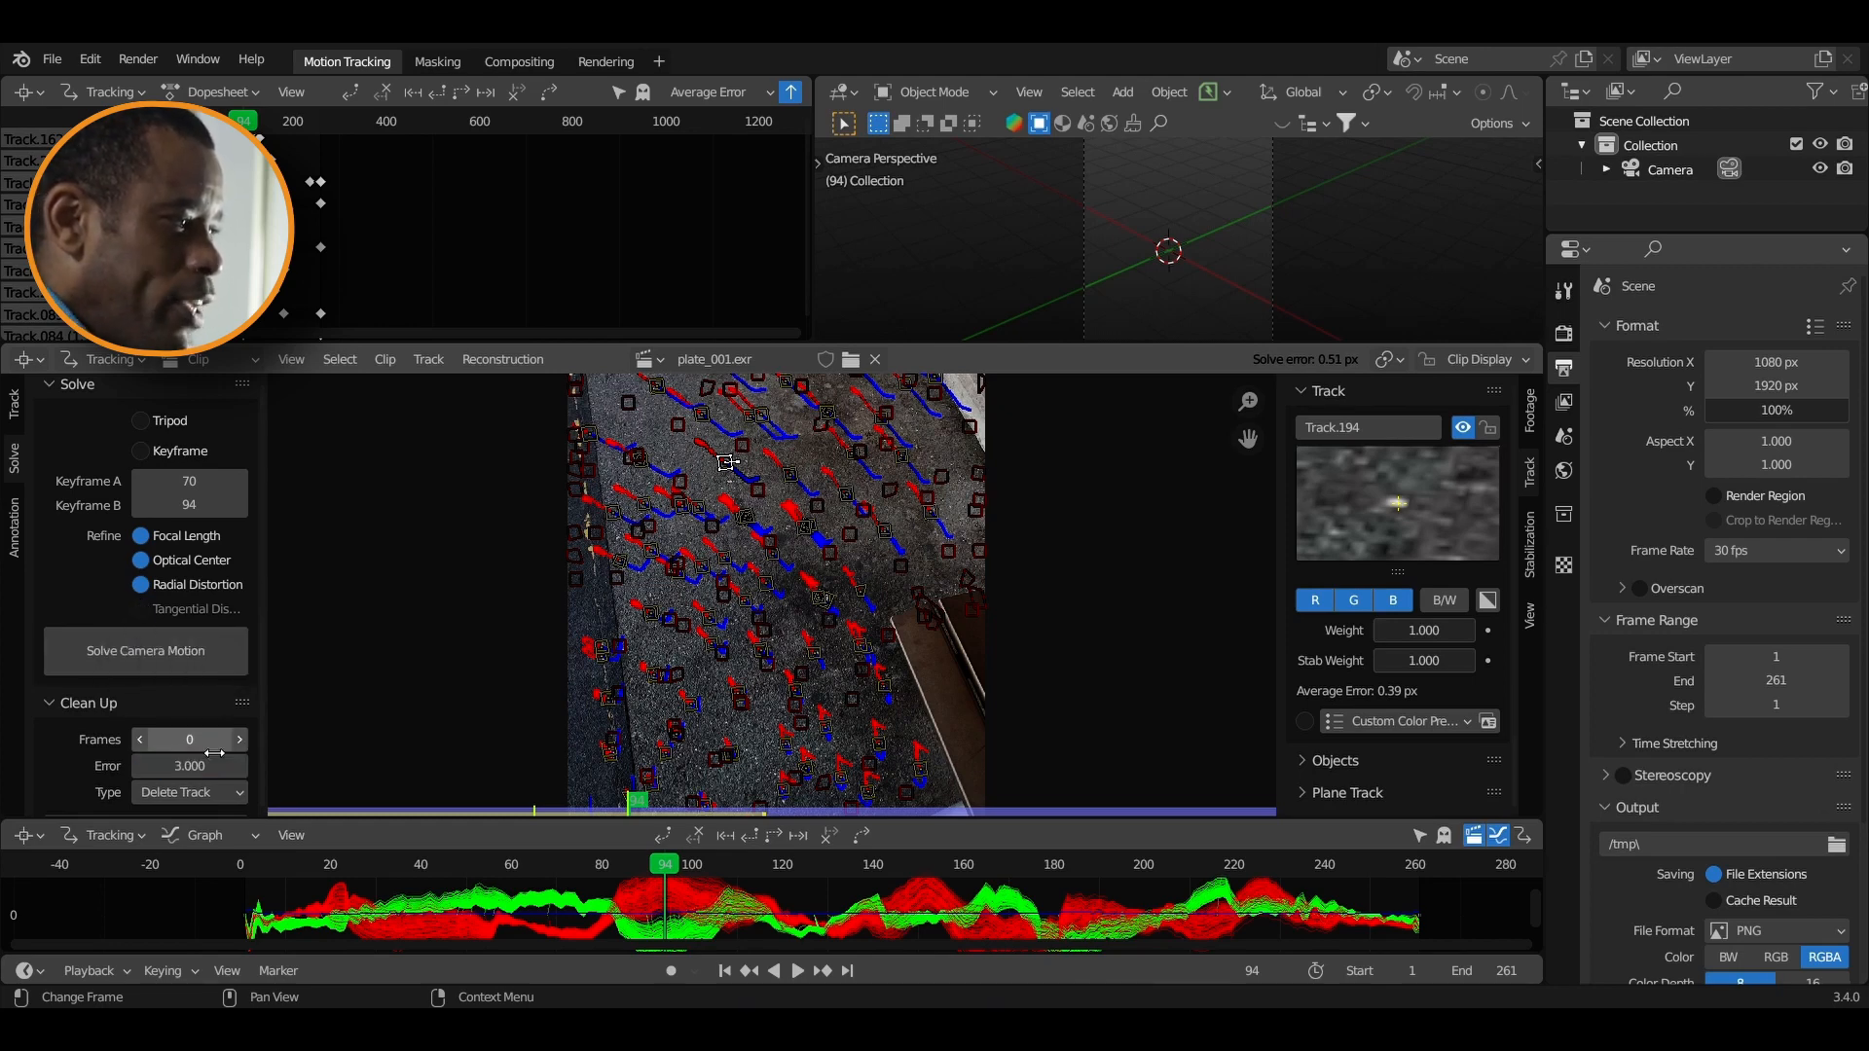
{"action": "key", "text": "Return"}
Set the cleanup error threshold to 1, clean the tracks and solve the camera motion again
{"action": "key", "text": "shift+s"}
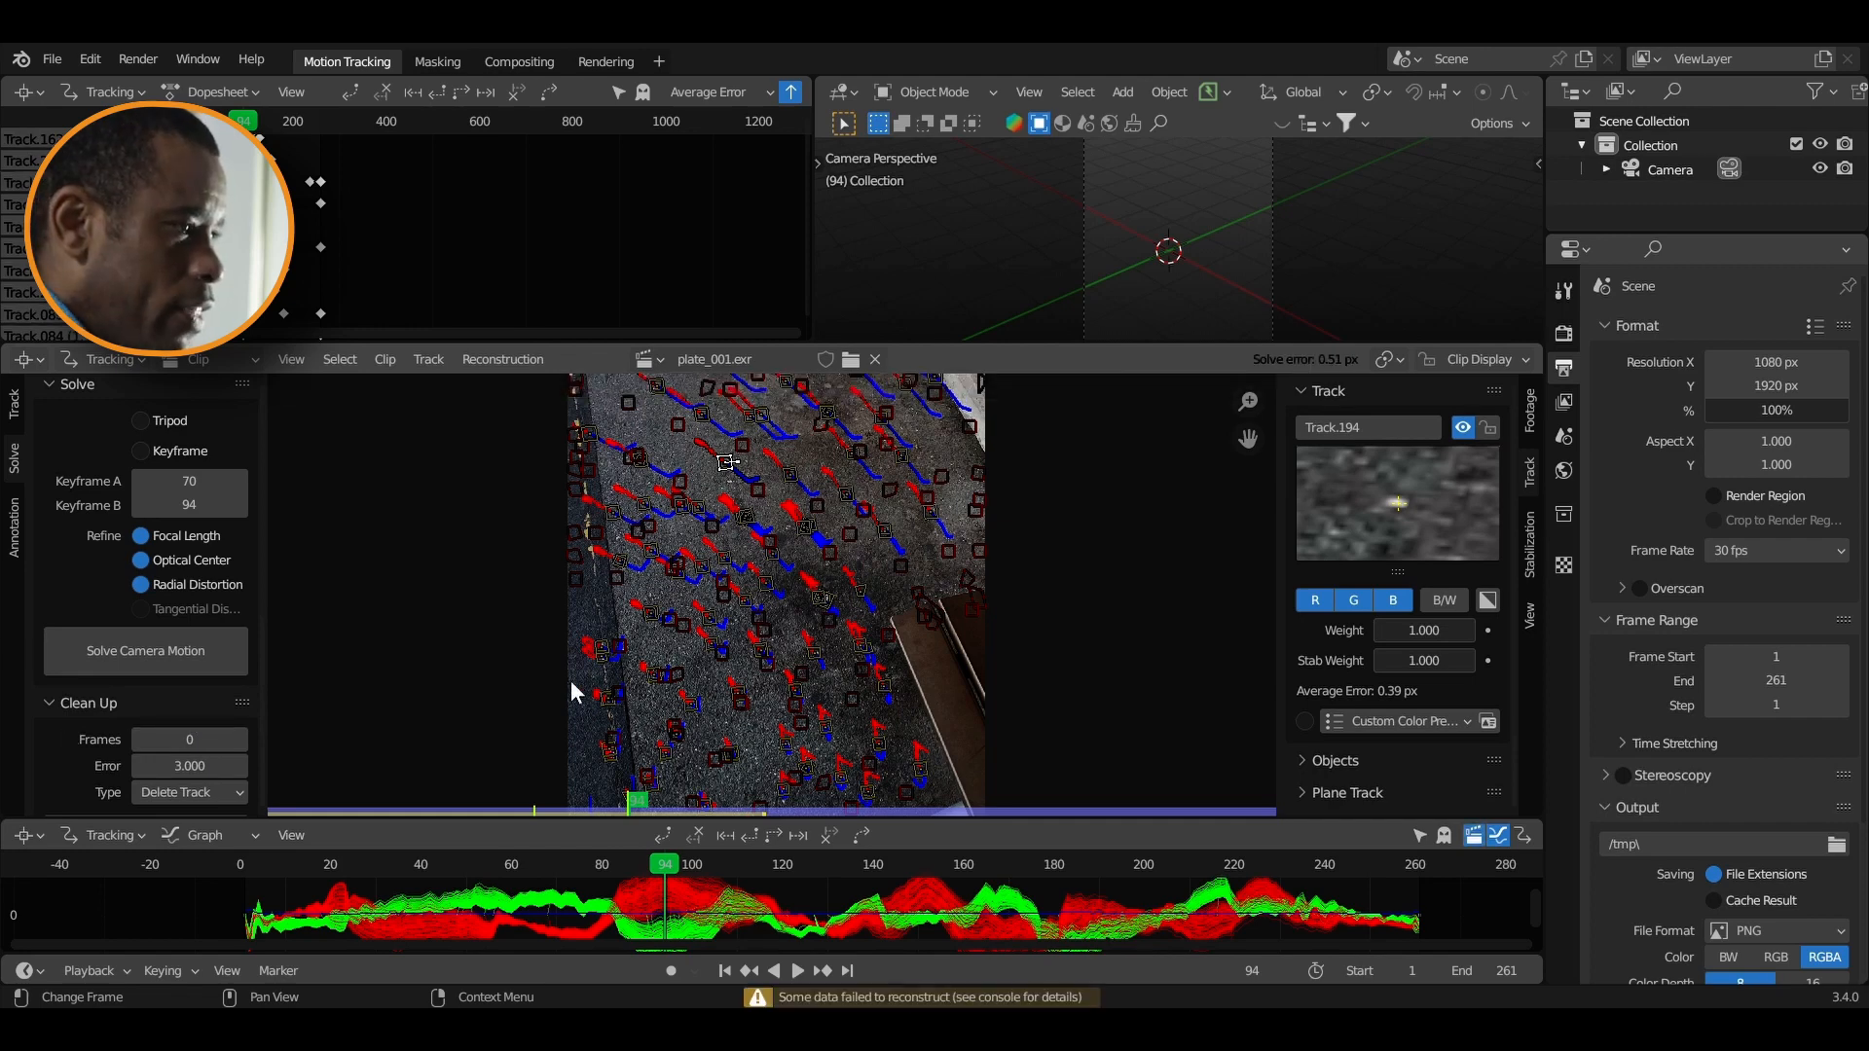
{"action": "middle_click_drag", "start_coordinate": [545, 194], "coordinate": [614, 87]}
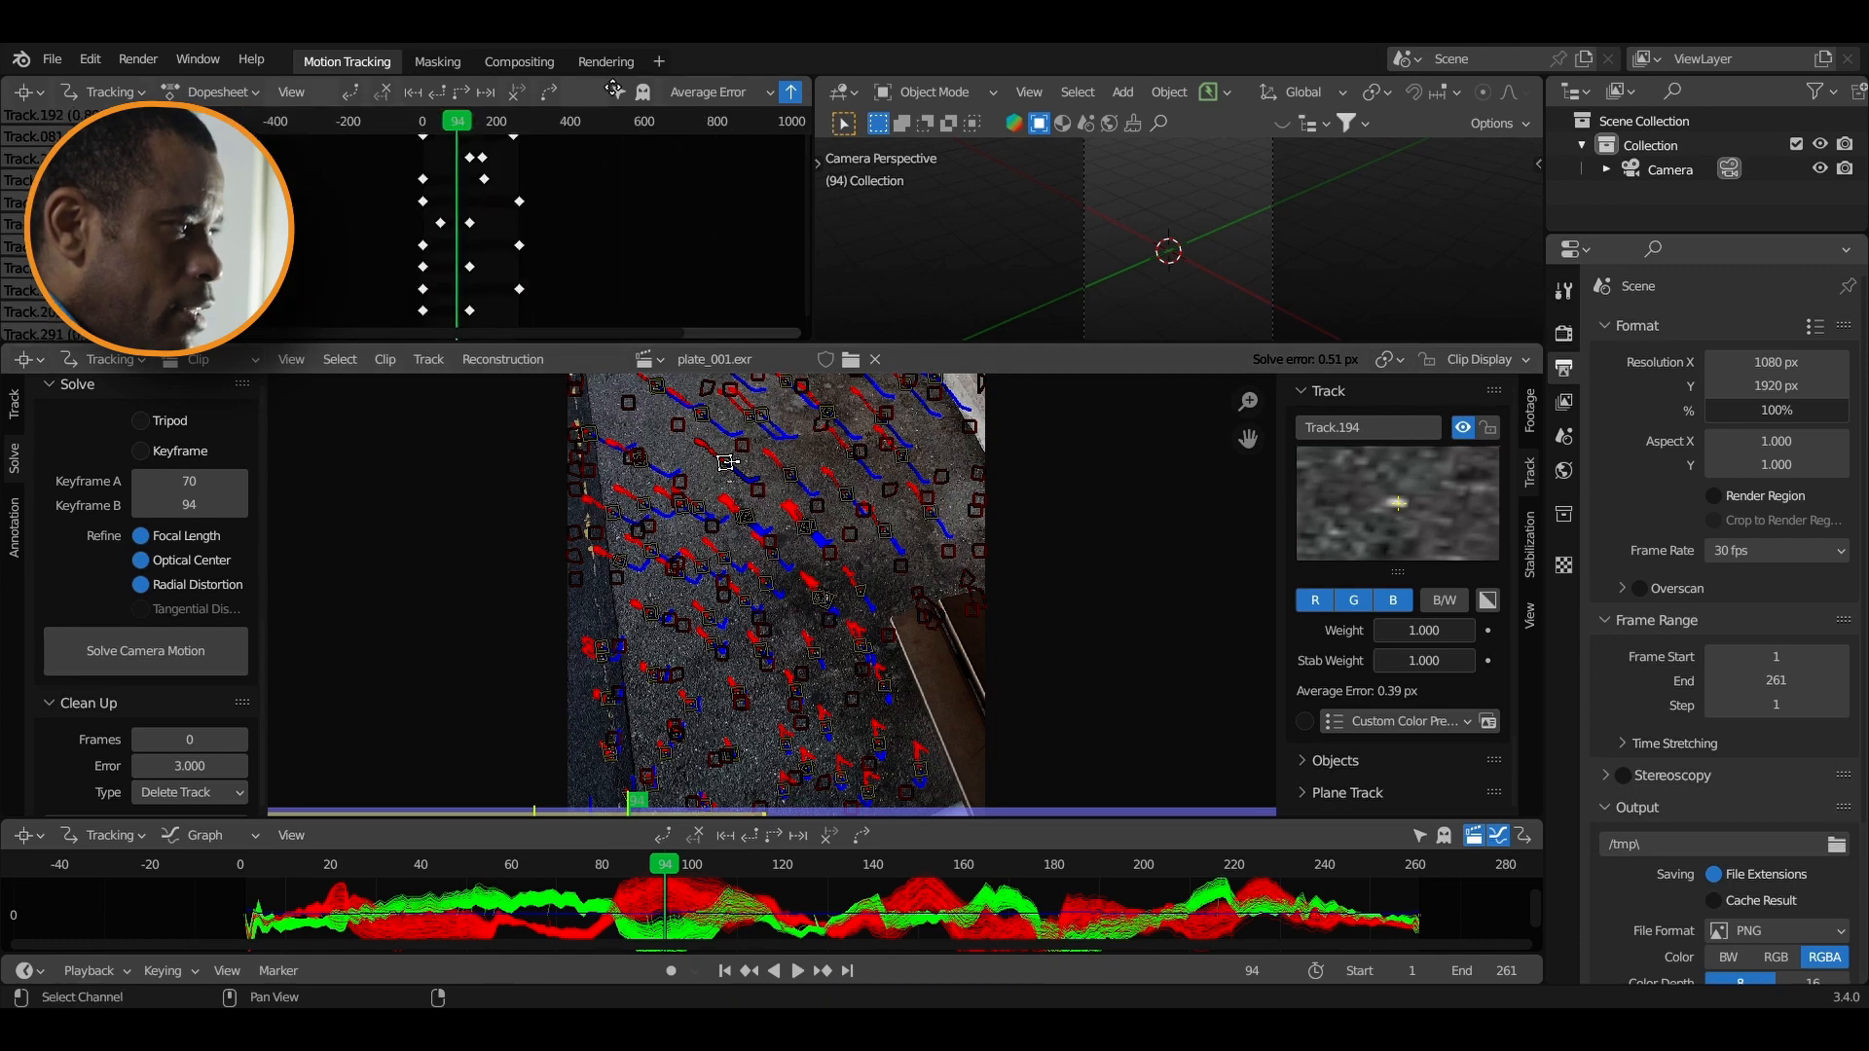
{"action": "middle_click_drag", "start_coordinate": [587, 154], "coordinate": [450, 118]}
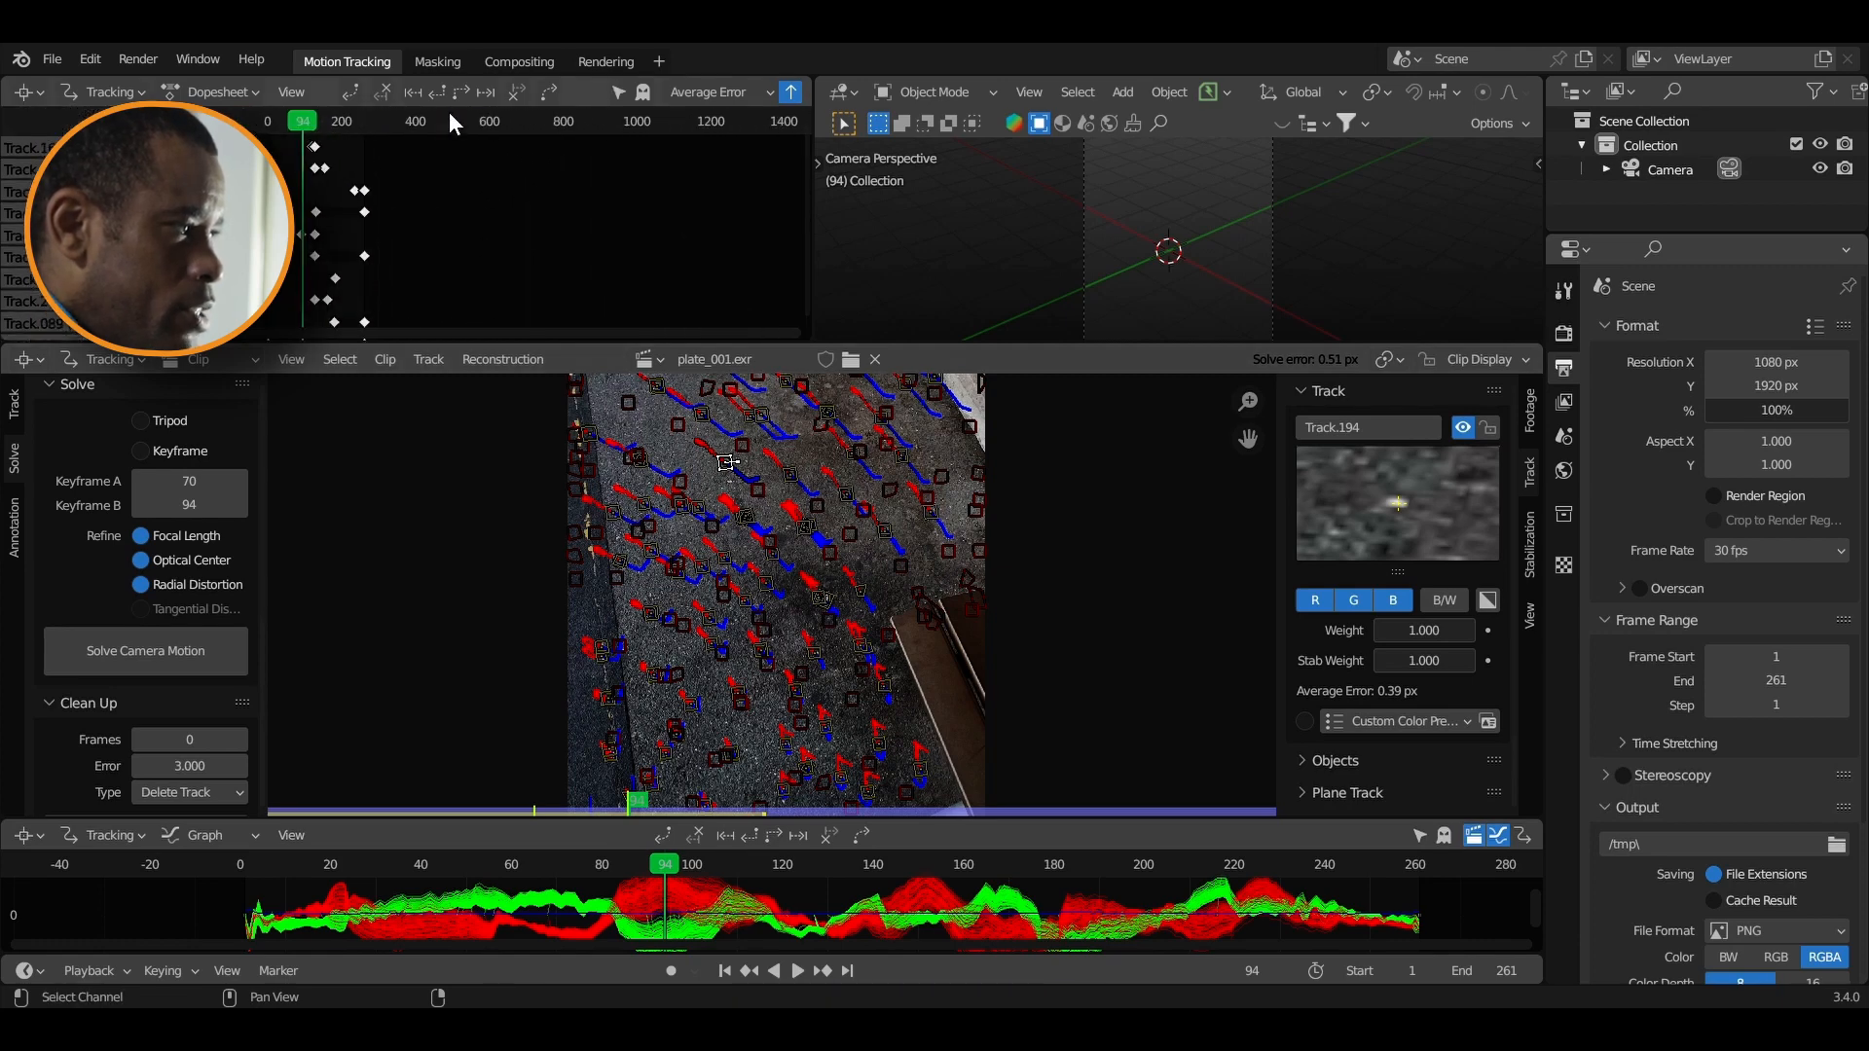
{"action": "left_click", "coordinate": [202, 774]}
{"action": "type", "text": "1"}
{"action": "key", "text": "Return"}
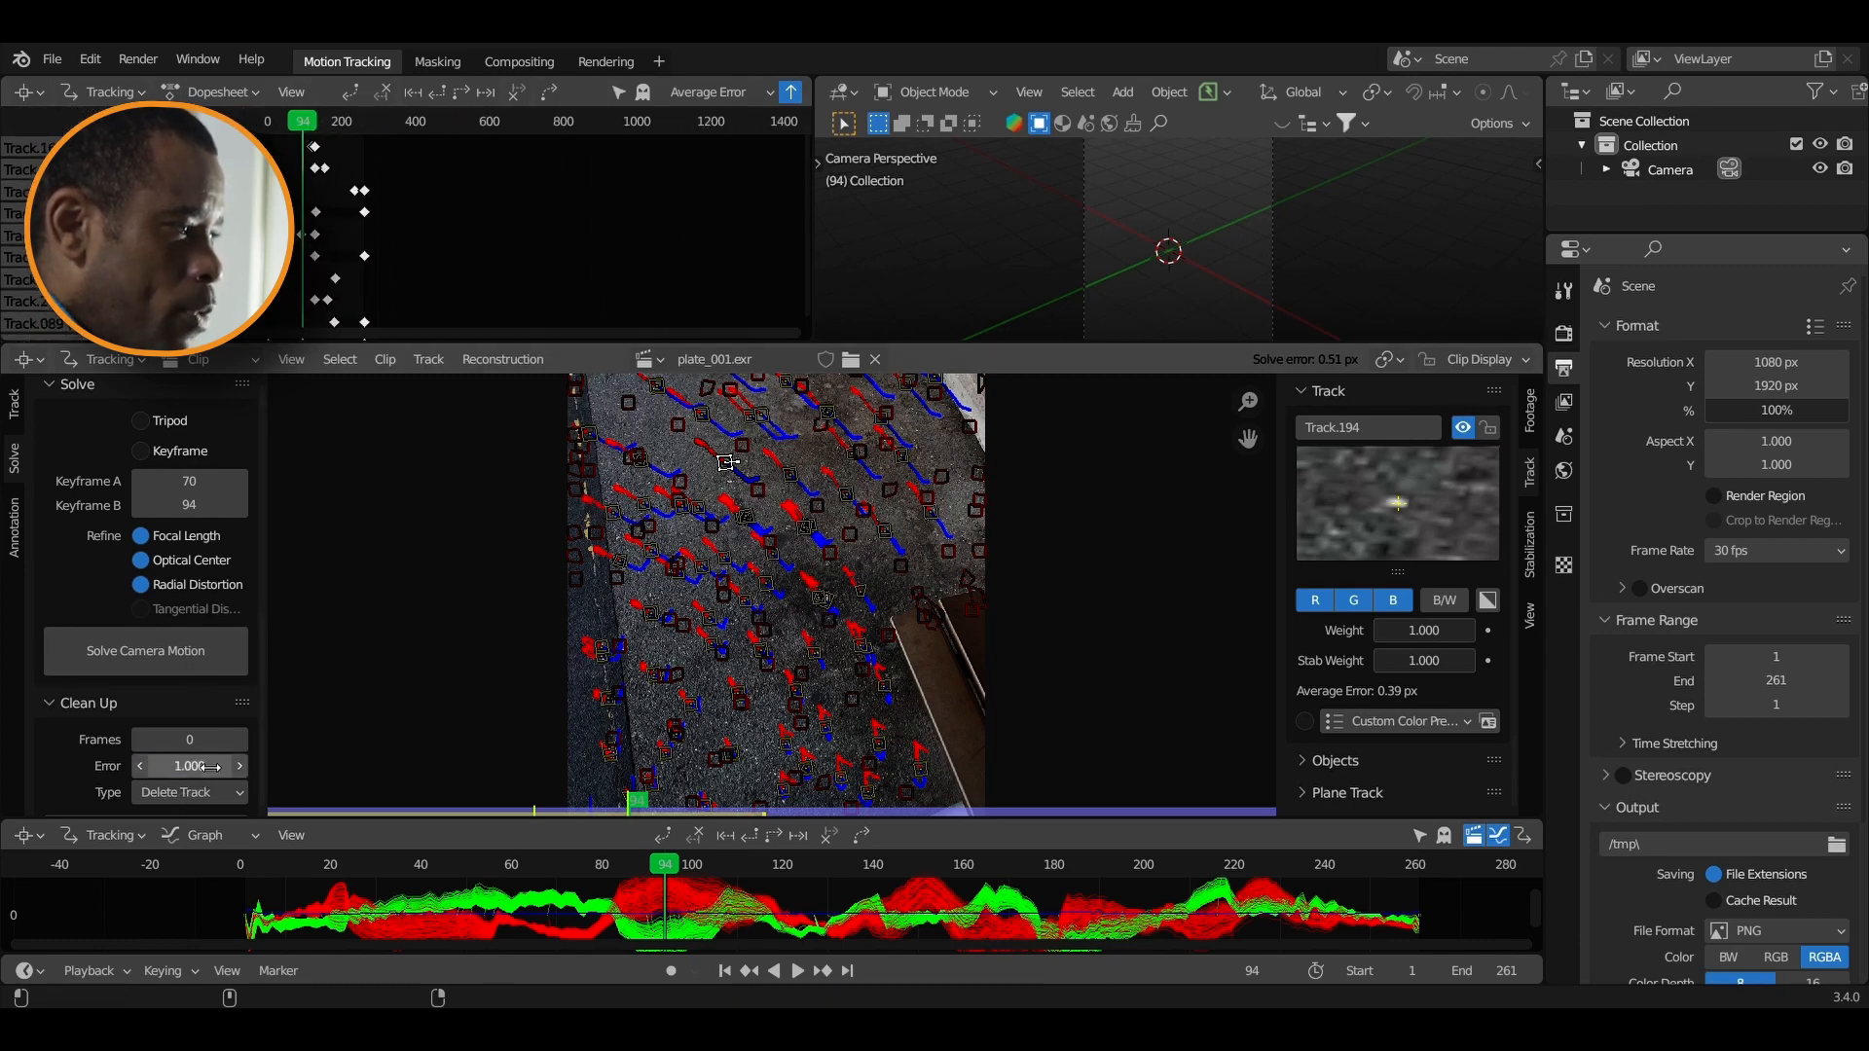
{"action": "scroll", "coordinate": [155, 716], "scroll_direction": "down", "scroll_amount": 3}
{"action": "left_click", "coordinate": [156, 716]}
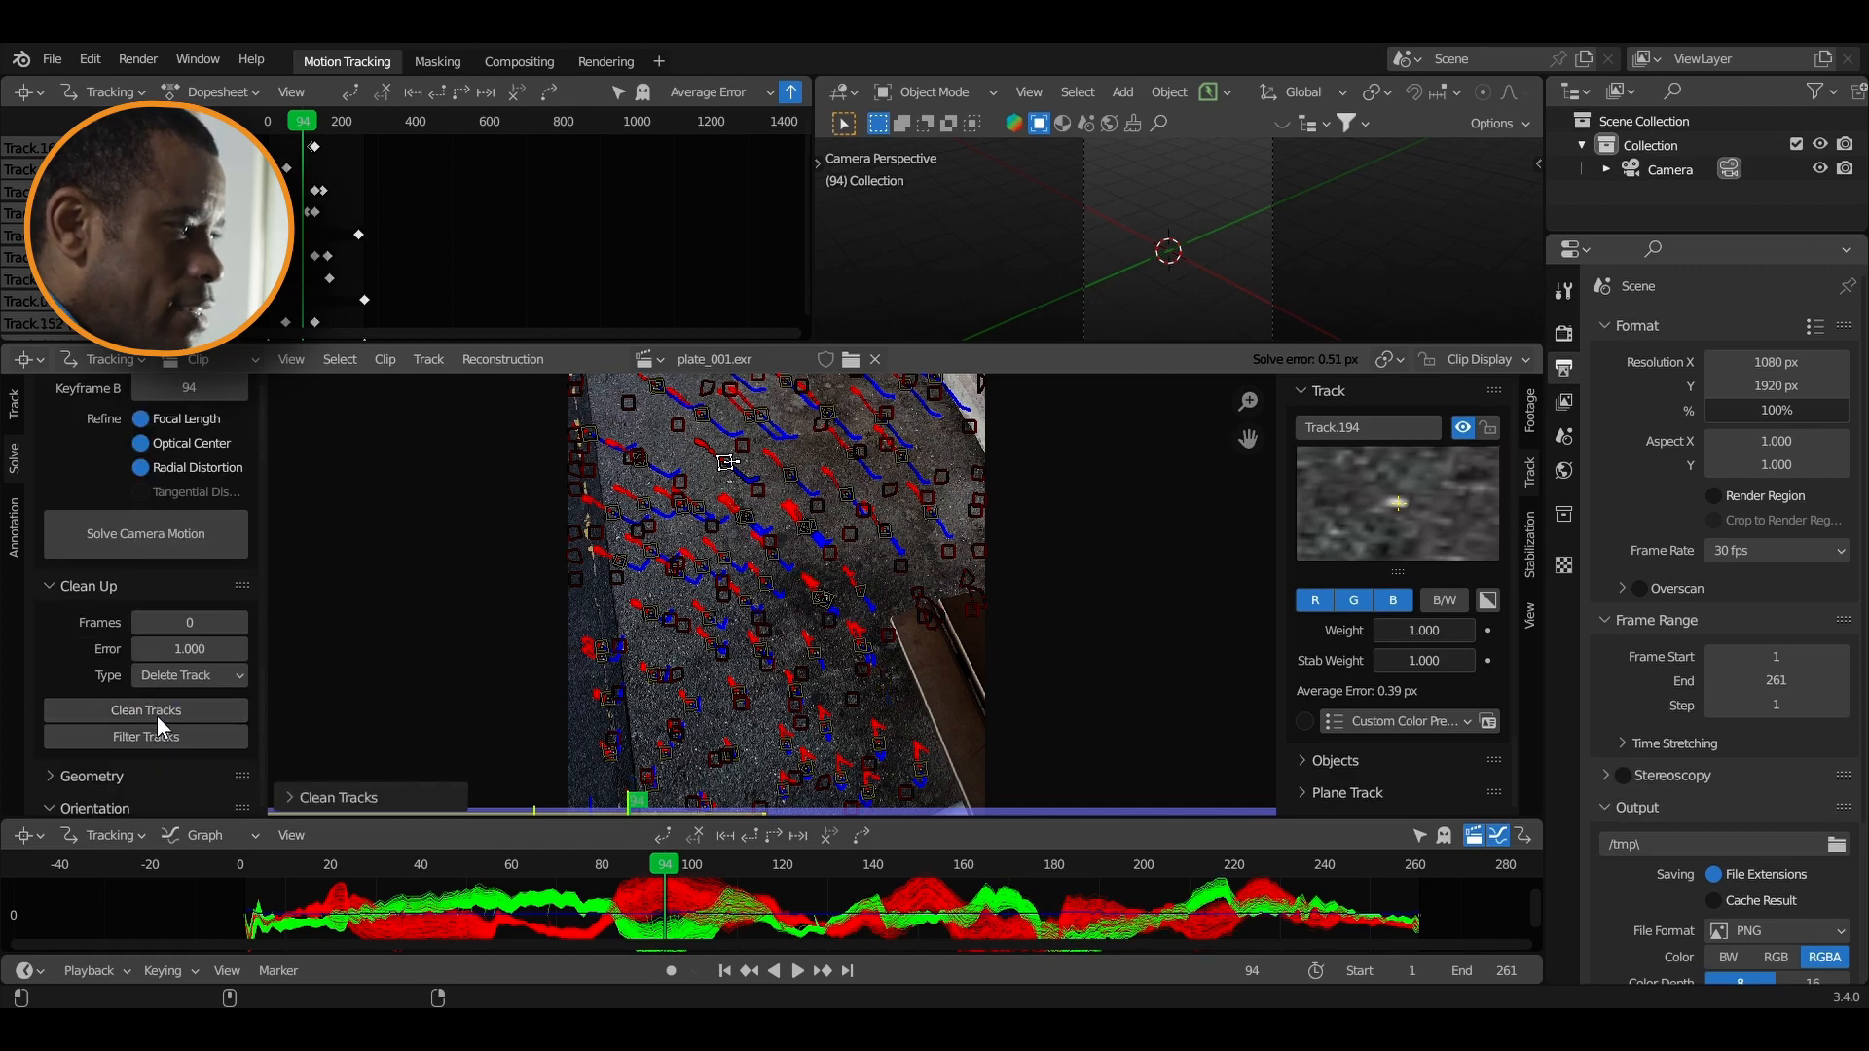
{"action": "left_click", "coordinate": [125, 534]}
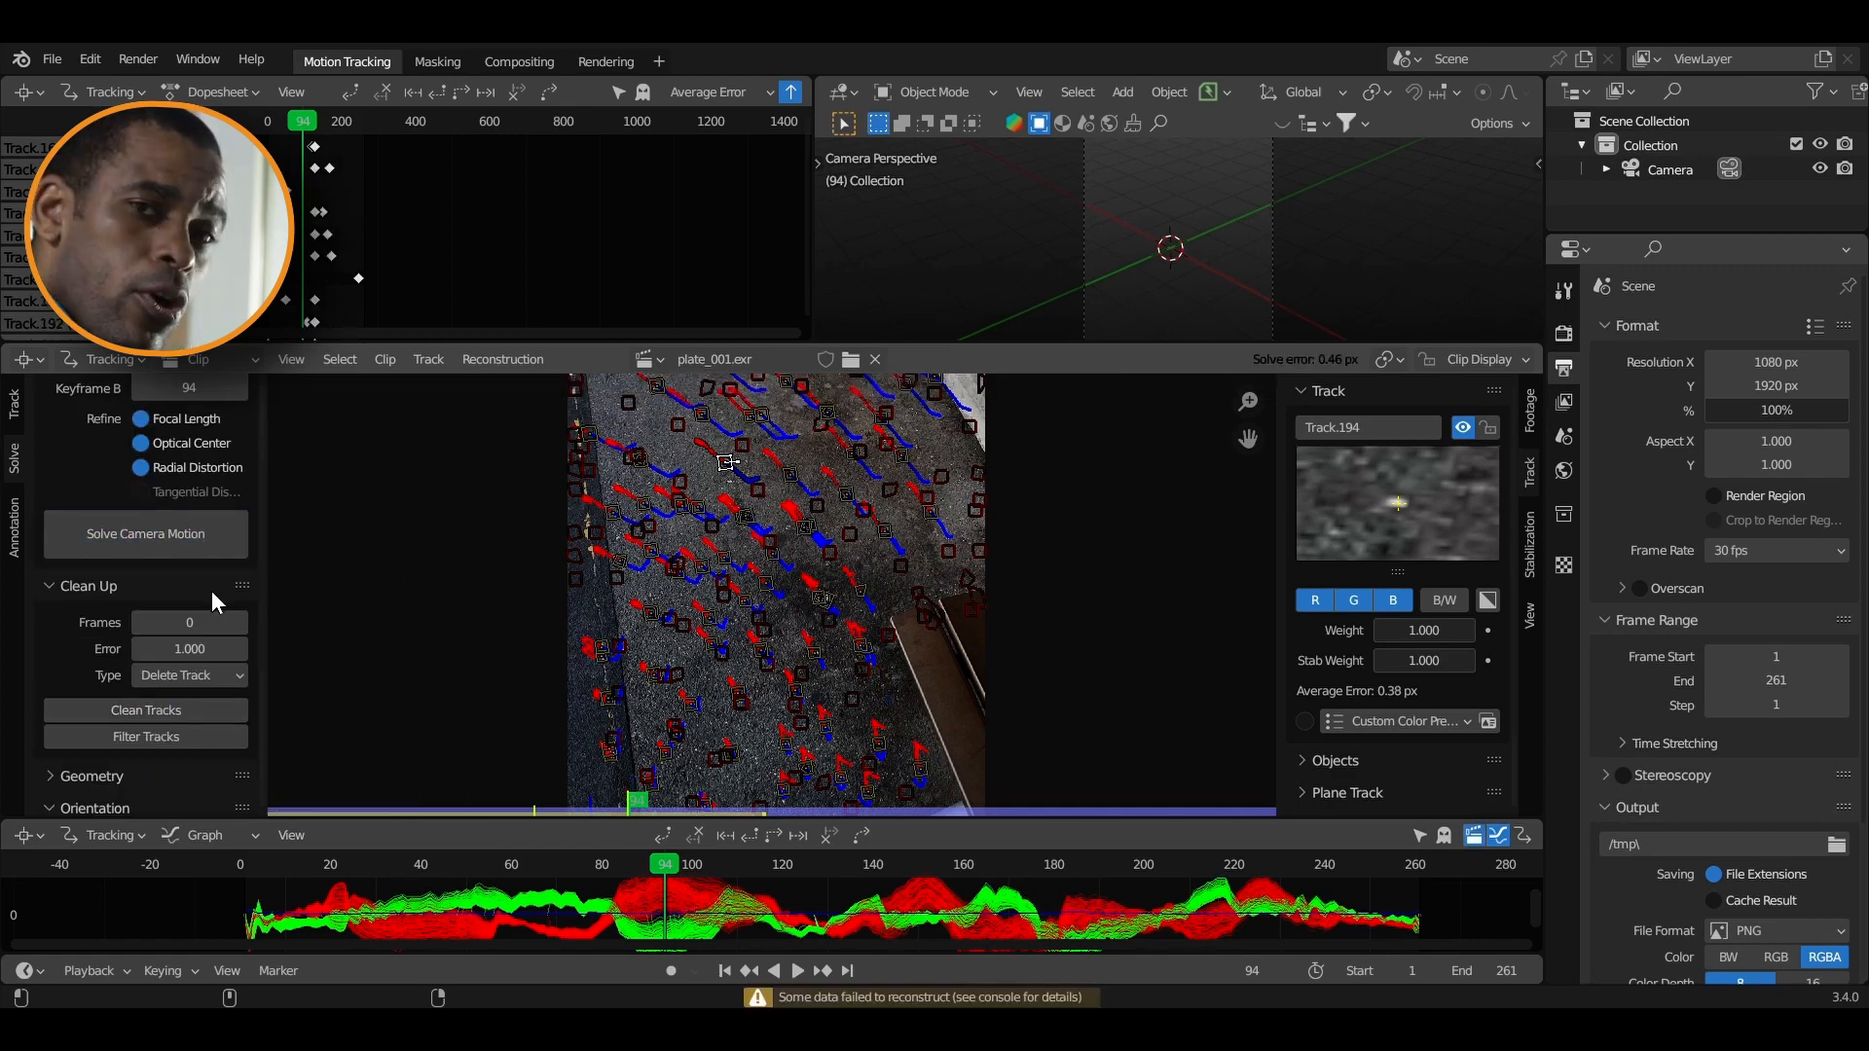
Delete Track.162, the track with the highest average error in the dopesheet
{"action": "left_click", "coordinate": [173, 652]}
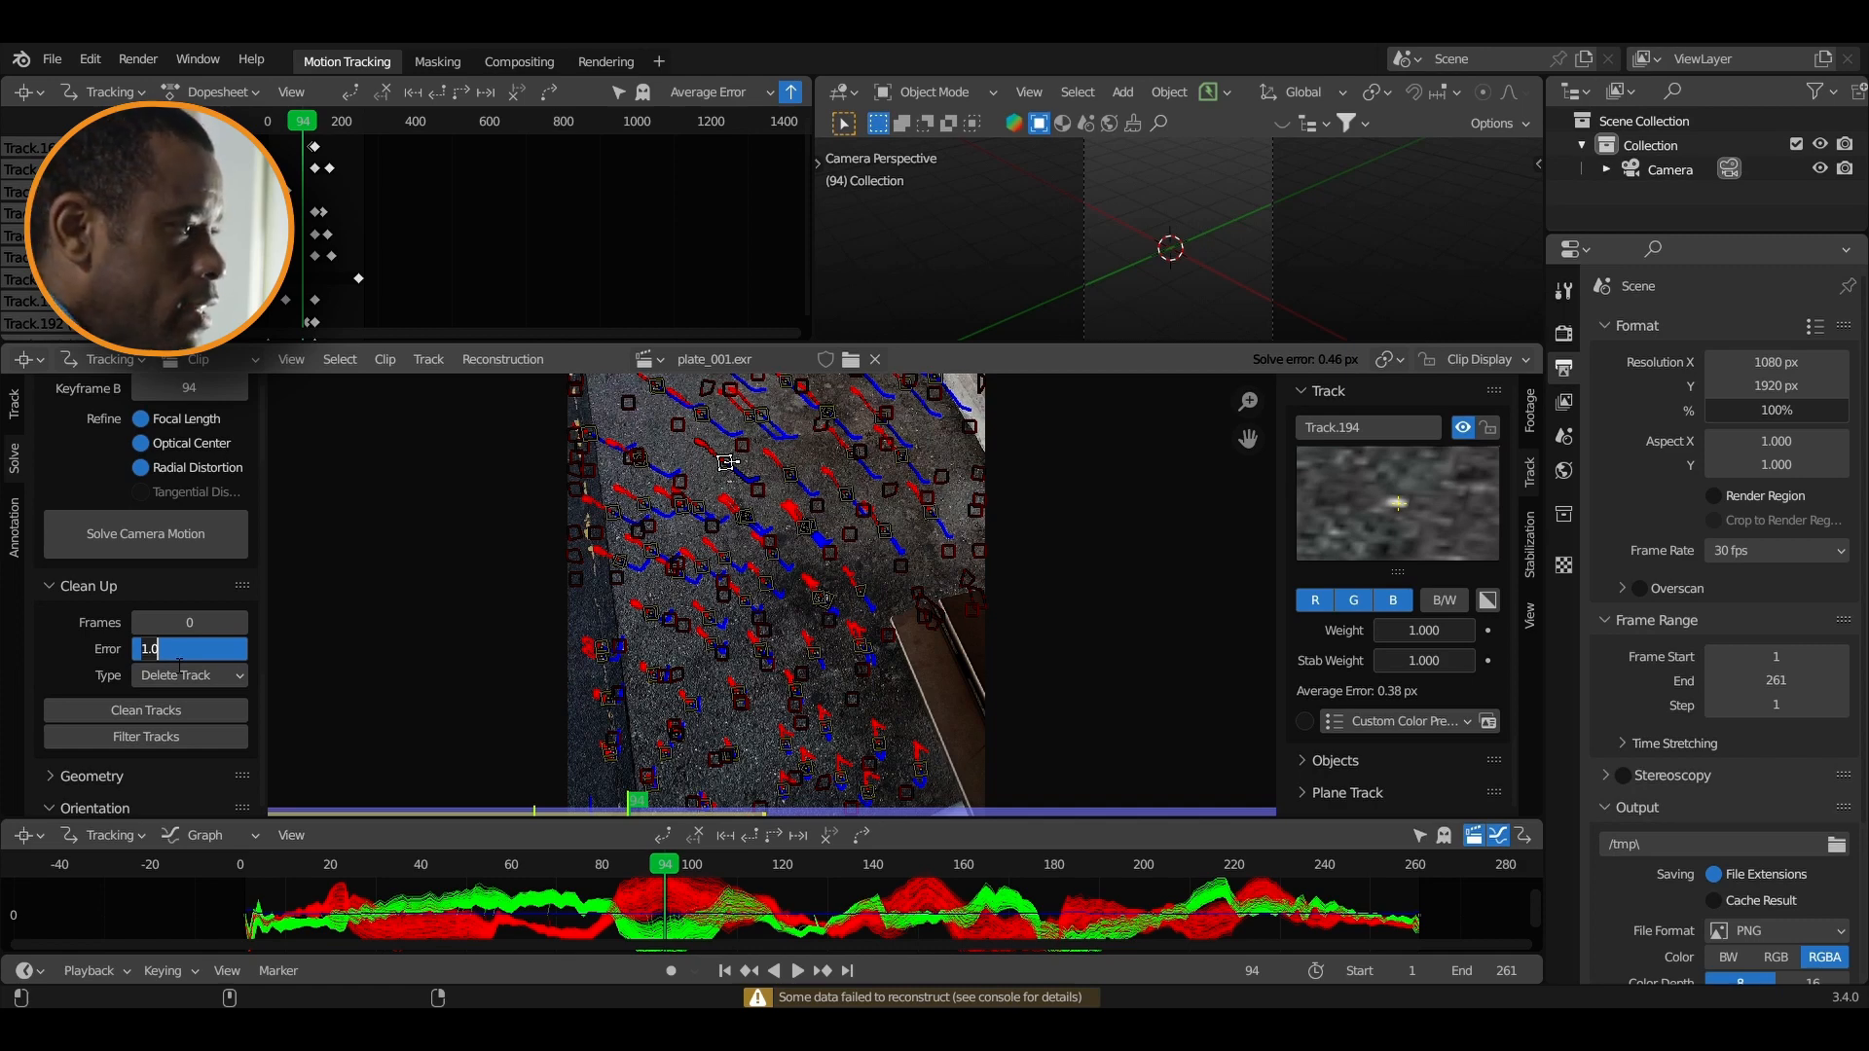
{"action": "key", "text": "Return"}
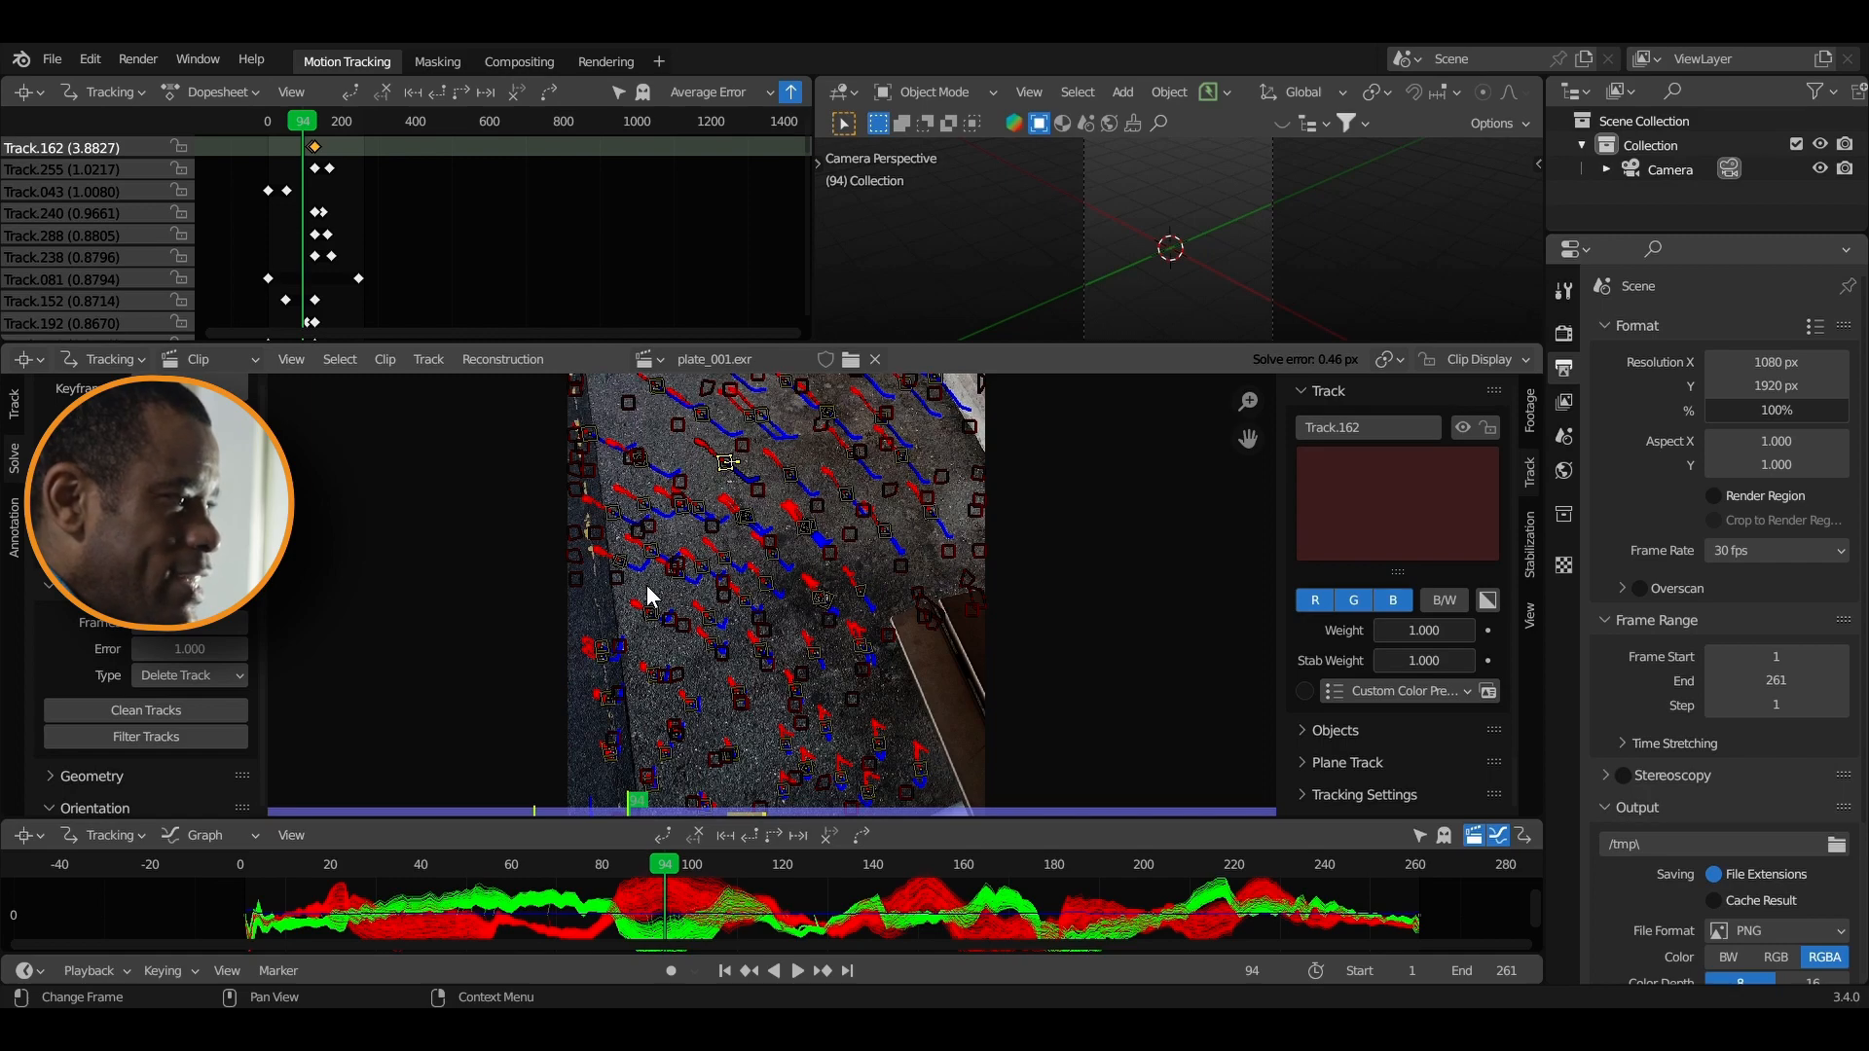
{"action": "scroll", "coordinate": [760, 582], "scroll_direction": "up", "scroll_amount": 3}
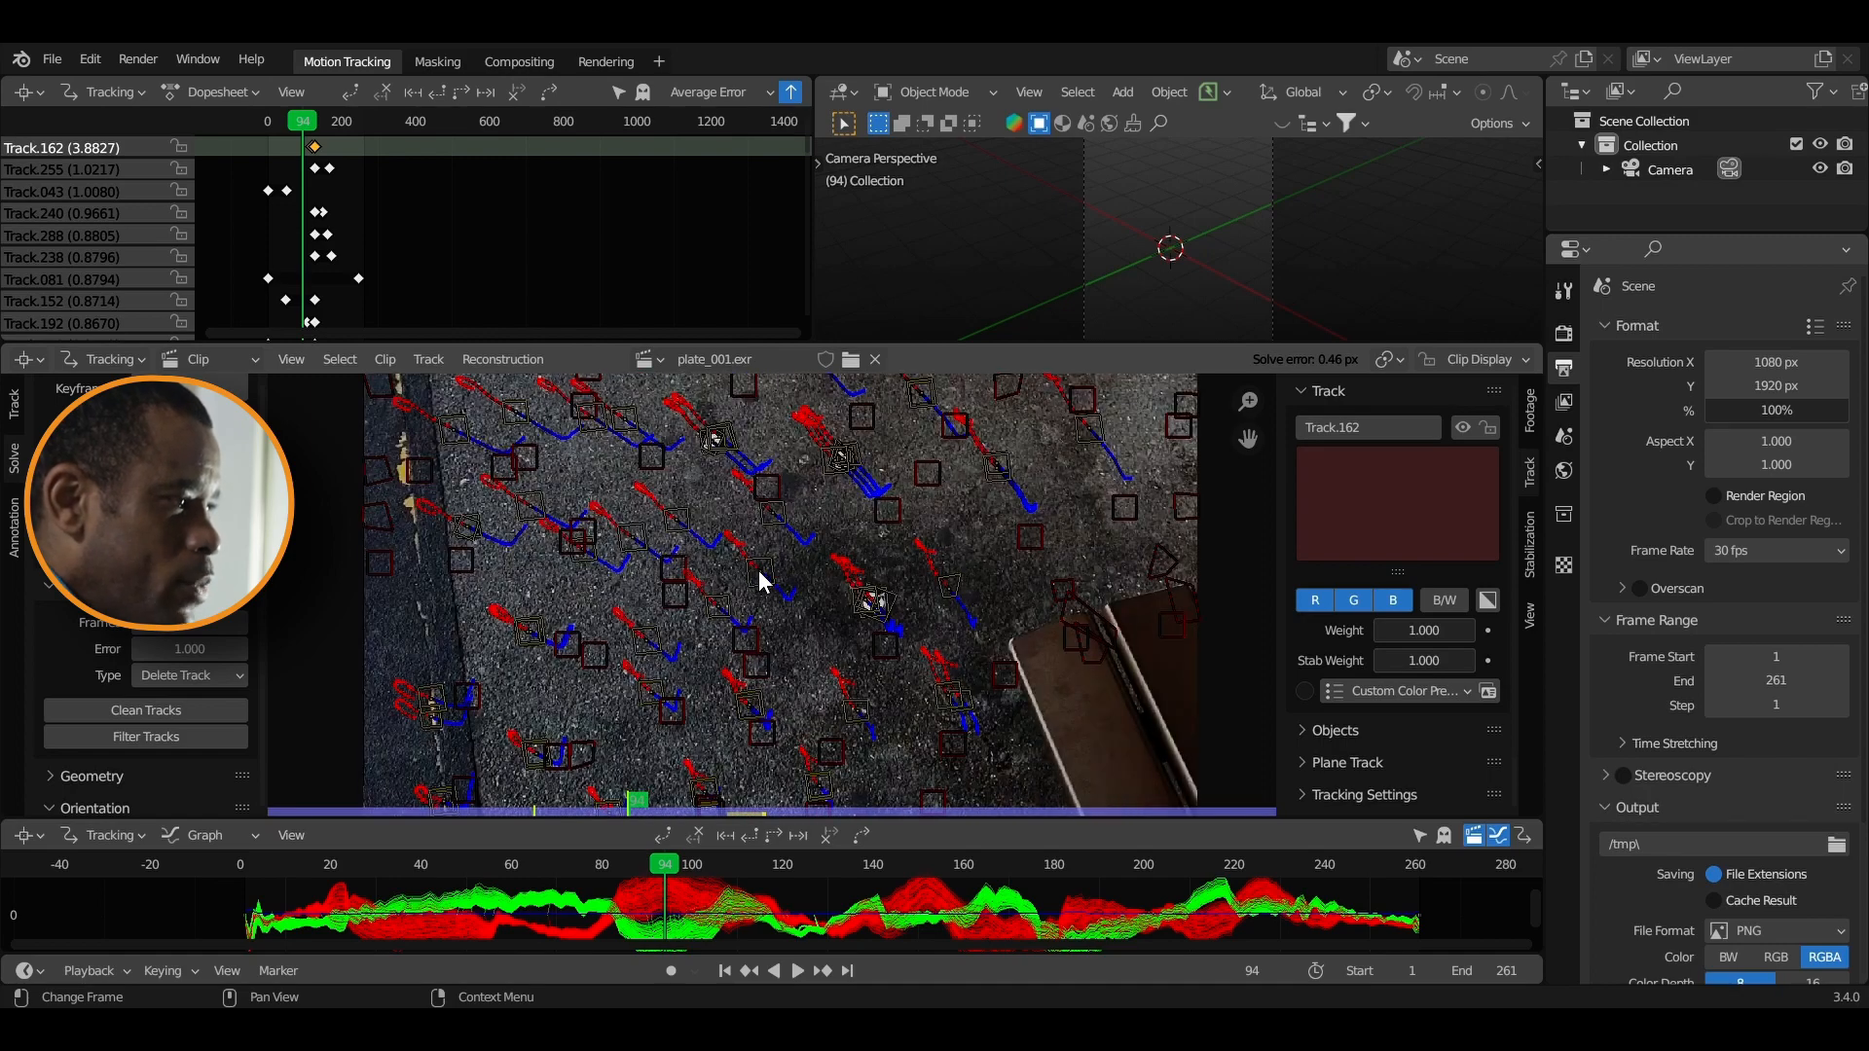
{"action": "scroll", "coordinate": [760, 582], "scroll_direction": "down", "scroll_amount": 3}
{"action": "key", "text": "x"}
{"action": "left_click", "coordinate": [755, 588]}
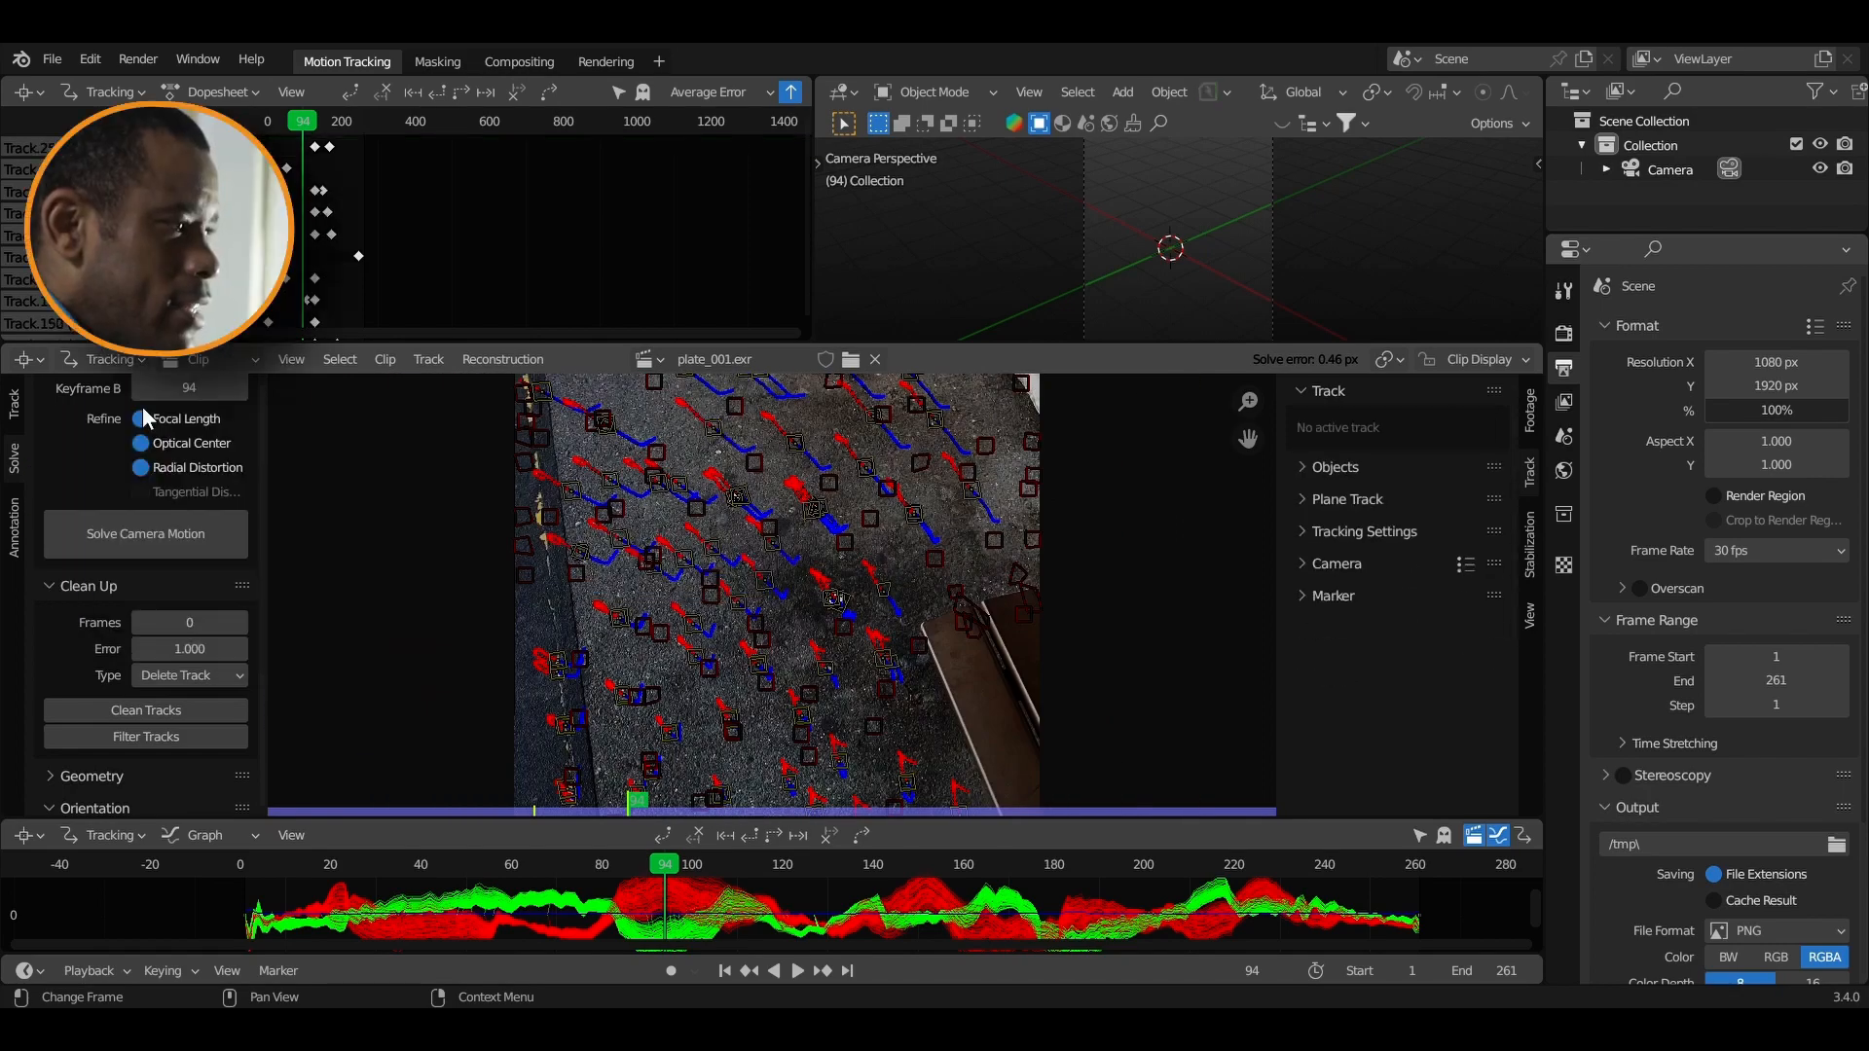
Re-solve the camera motion, then clean the tracks with an error threshold of 0.8 and solve again
{"action": "left_click", "coordinate": [146, 536]}
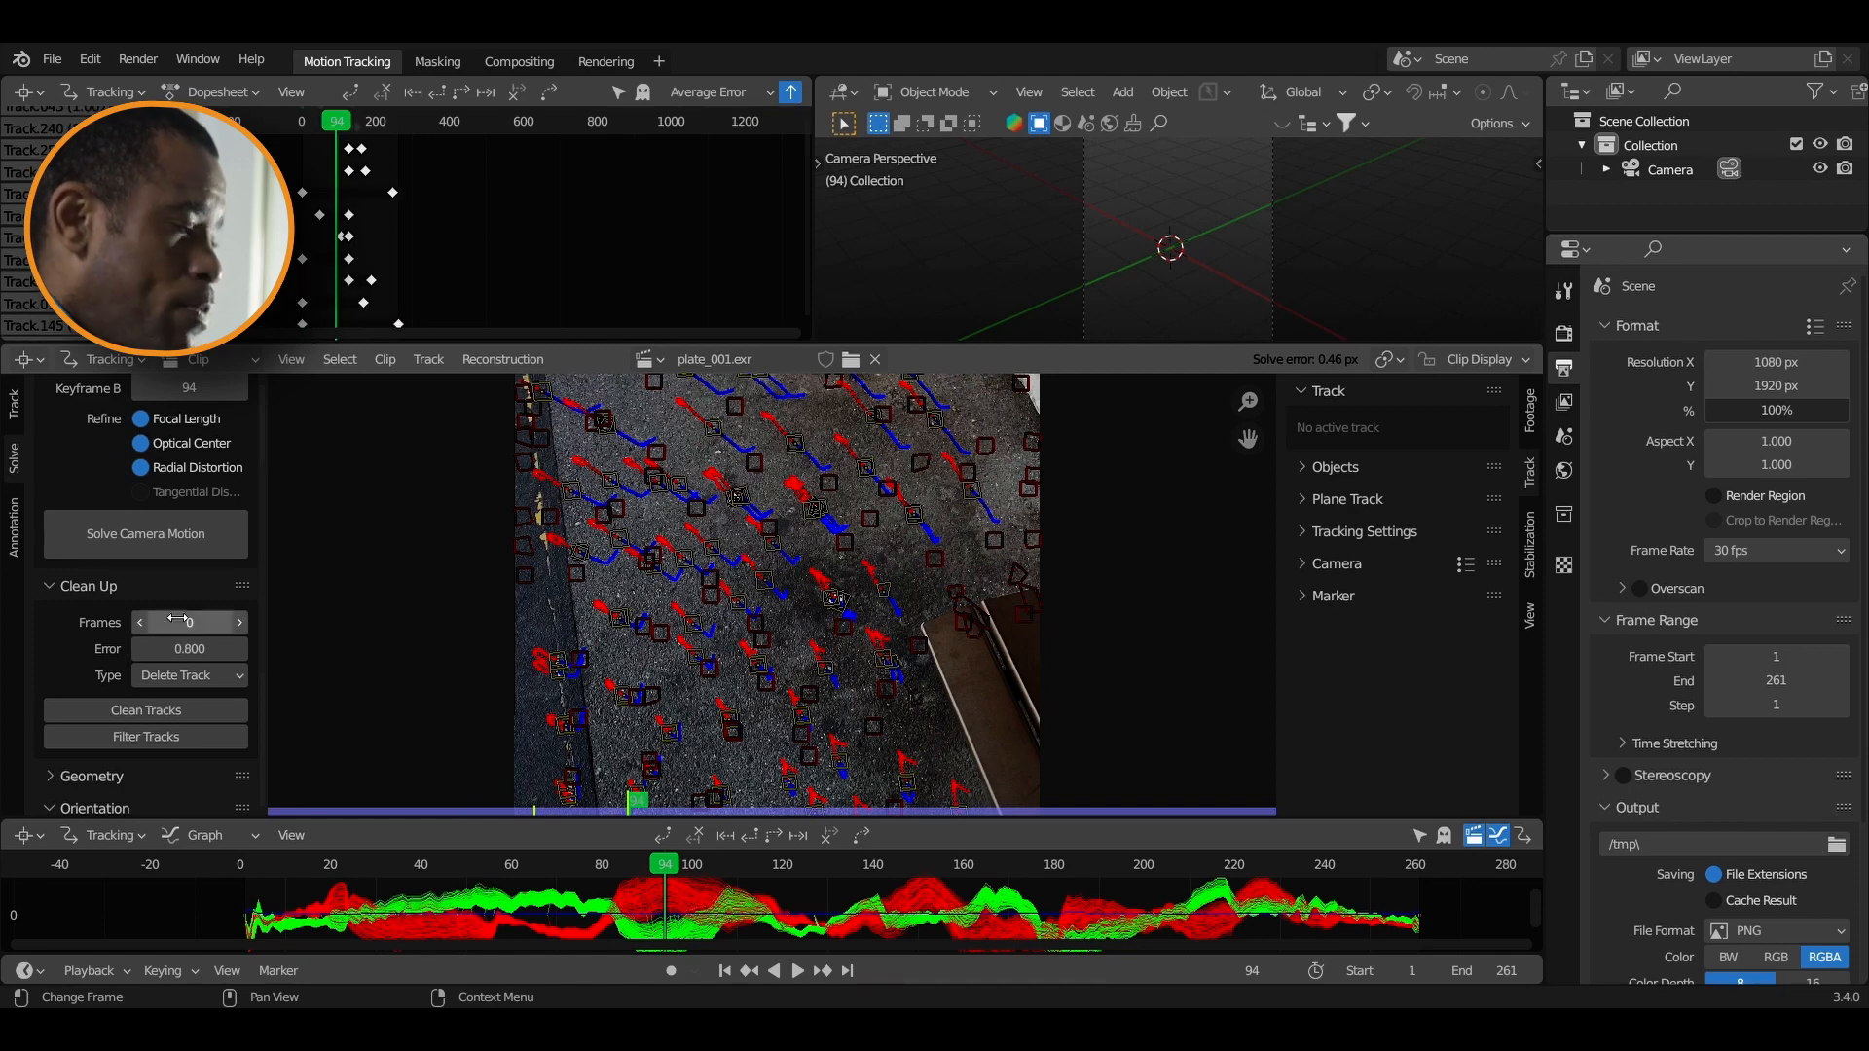
{"action": "left_click", "coordinate": [142, 648]}
{"action": "left_click", "coordinate": [142, 648]}
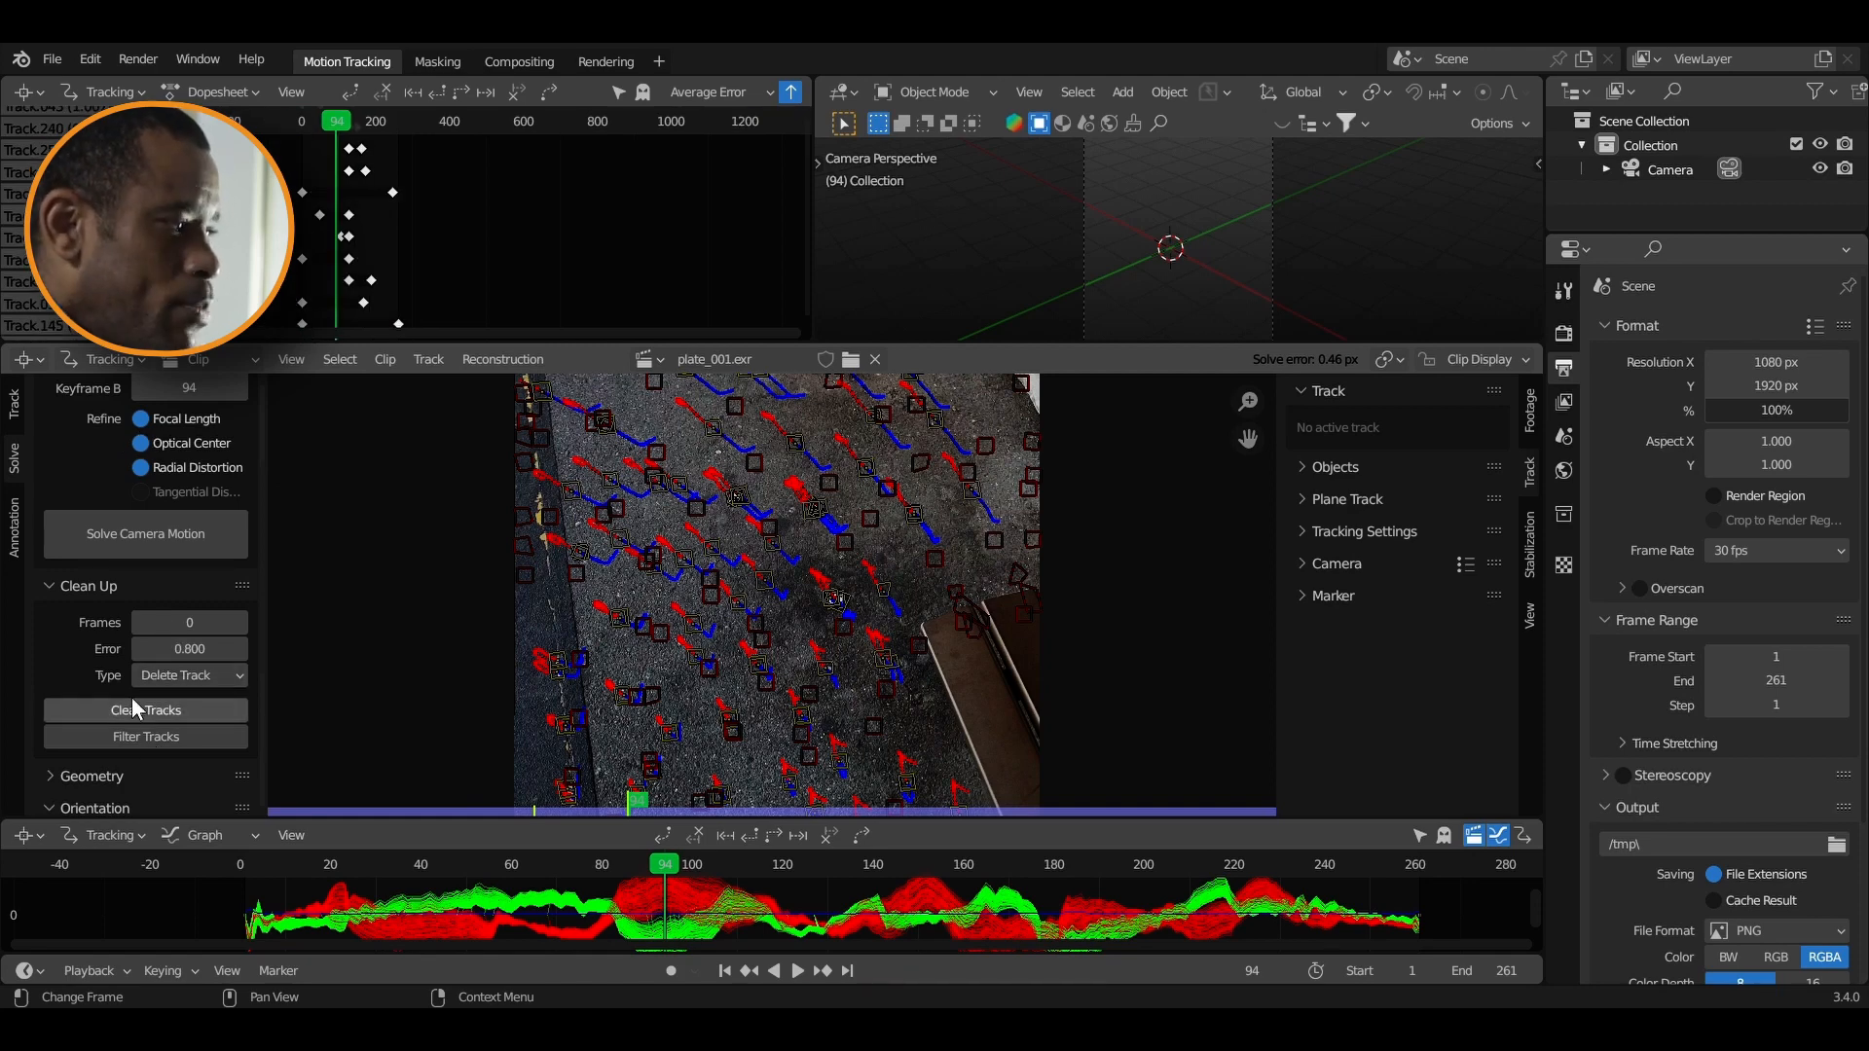
{"action": "left_click", "coordinate": [129, 705]}
{"action": "left_click", "coordinate": [206, 541]}
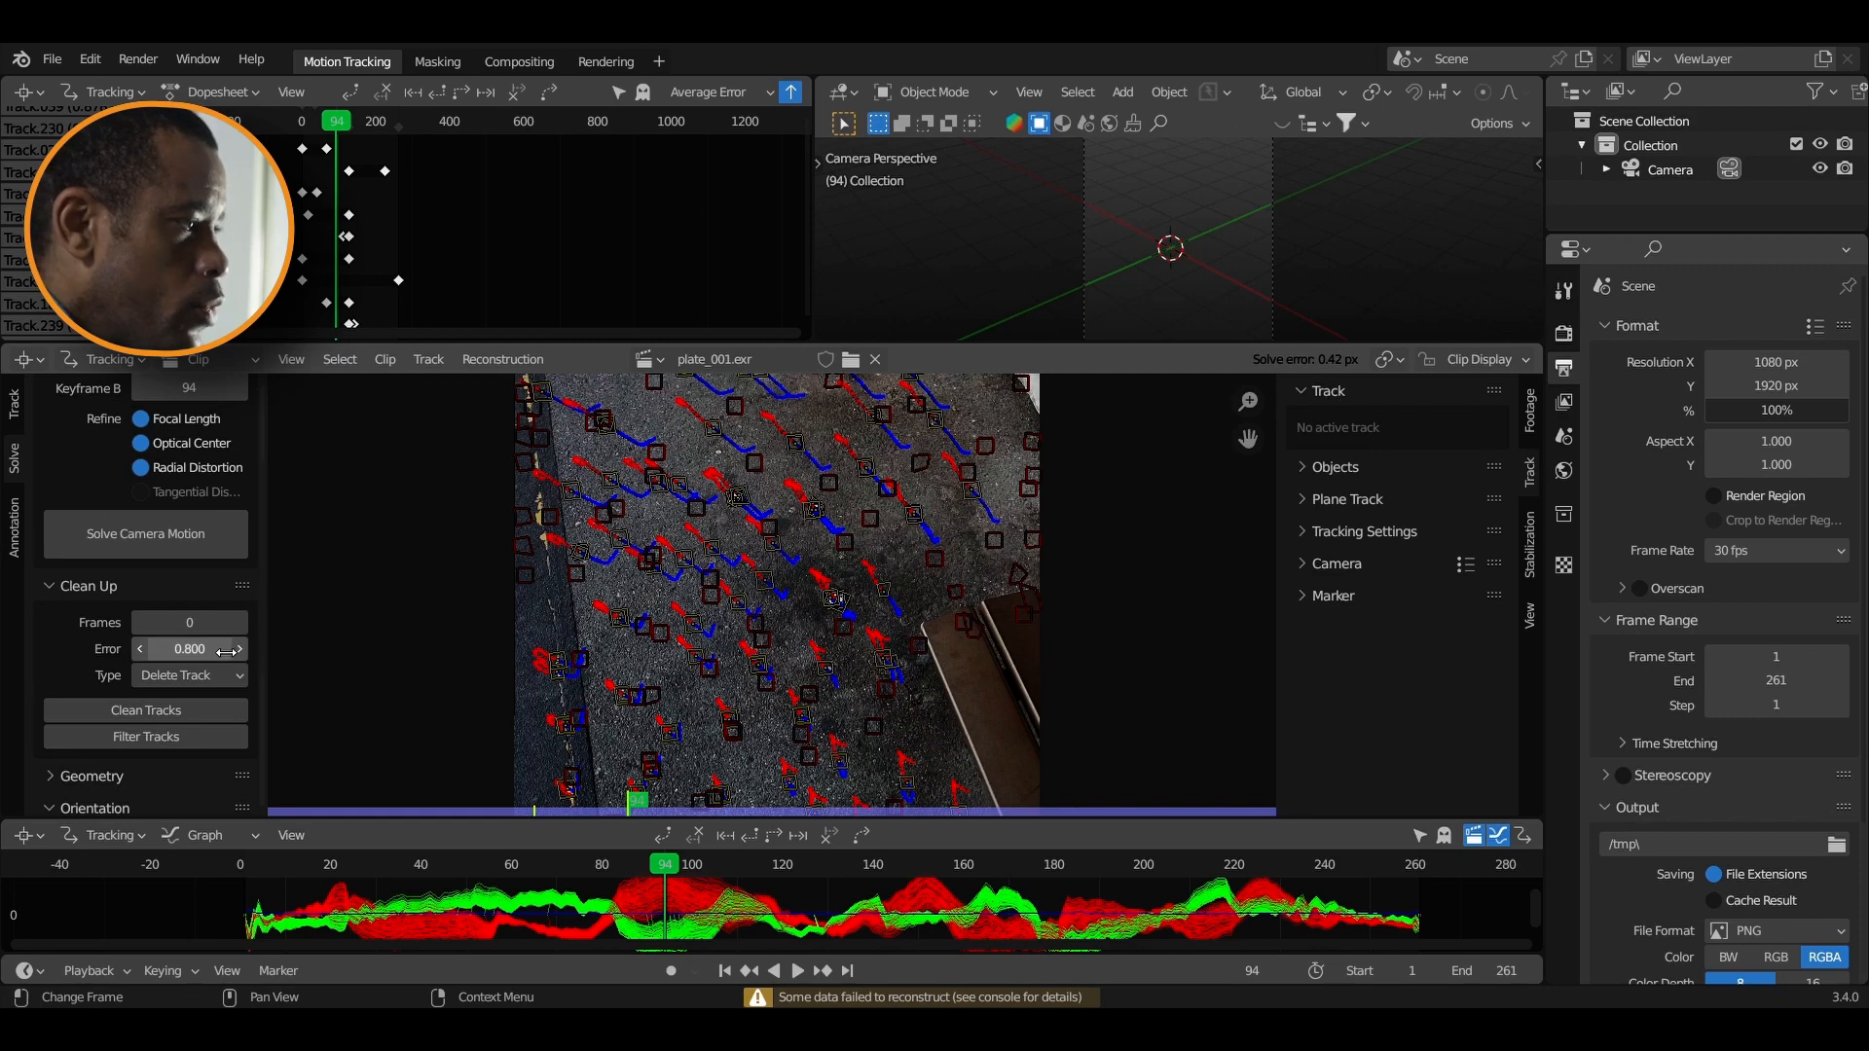
Clean the tracks with an error threshold of 0.5 and solve the camera motion again
{"action": "left_click", "coordinate": [189, 648]}
{"action": "type", "text": ".5"}
{"action": "key", "text": "Return"}
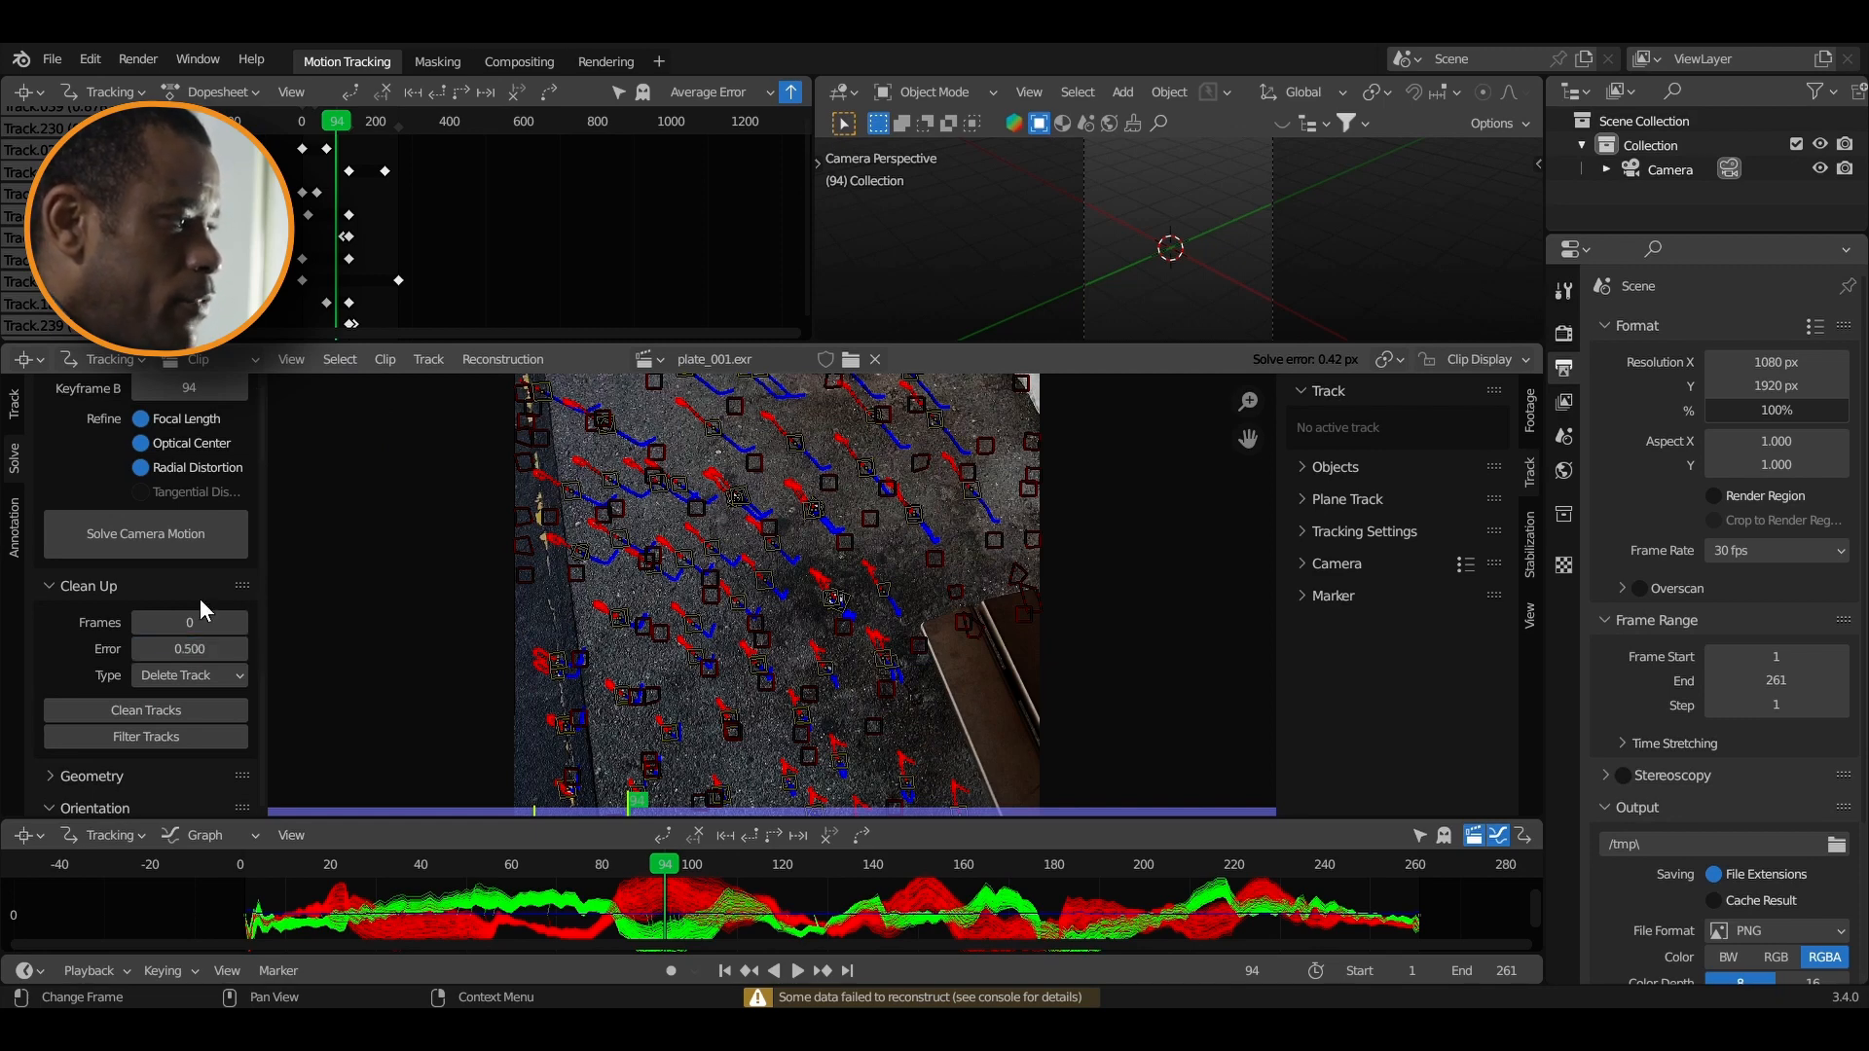
{"action": "left_click", "coordinate": [148, 708]}
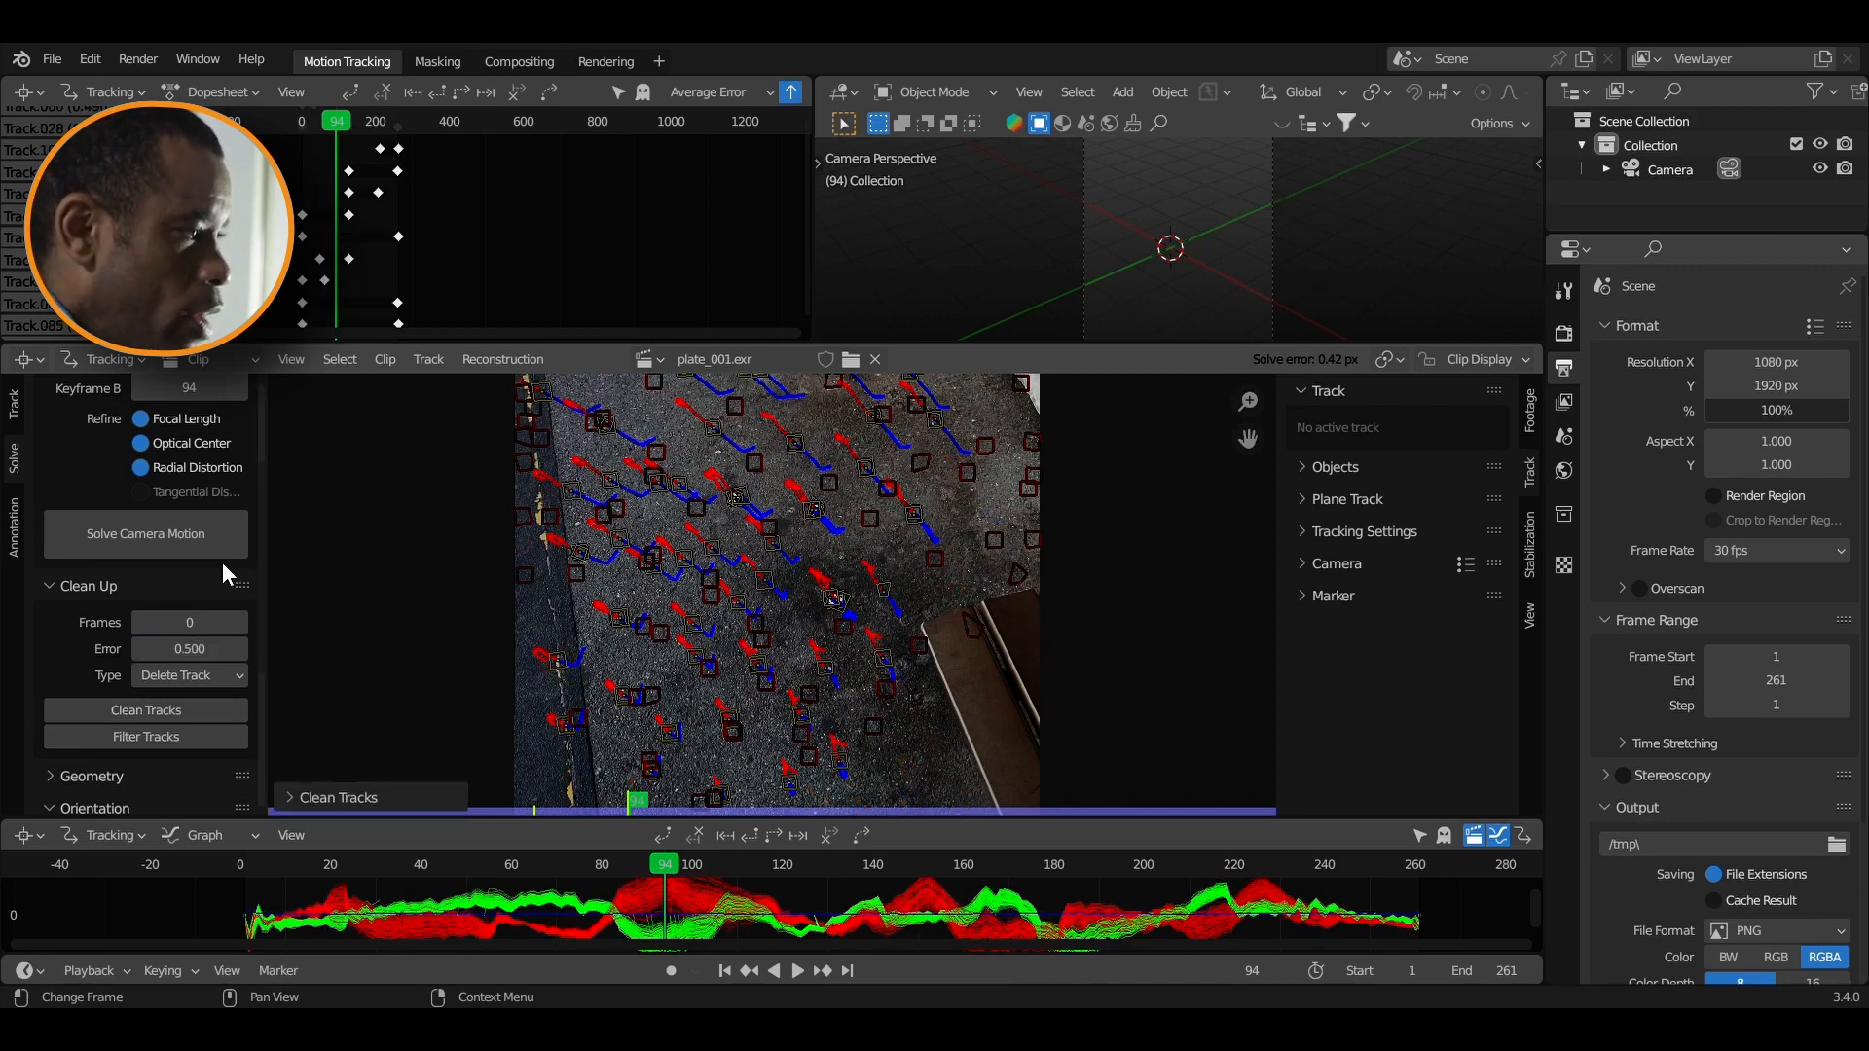
{"action": "left_click", "coordinate": [179, 543]}
Save the project file and set up the tracking scene from the solved clip
{"action": "key", "text": "ctrl+s"}
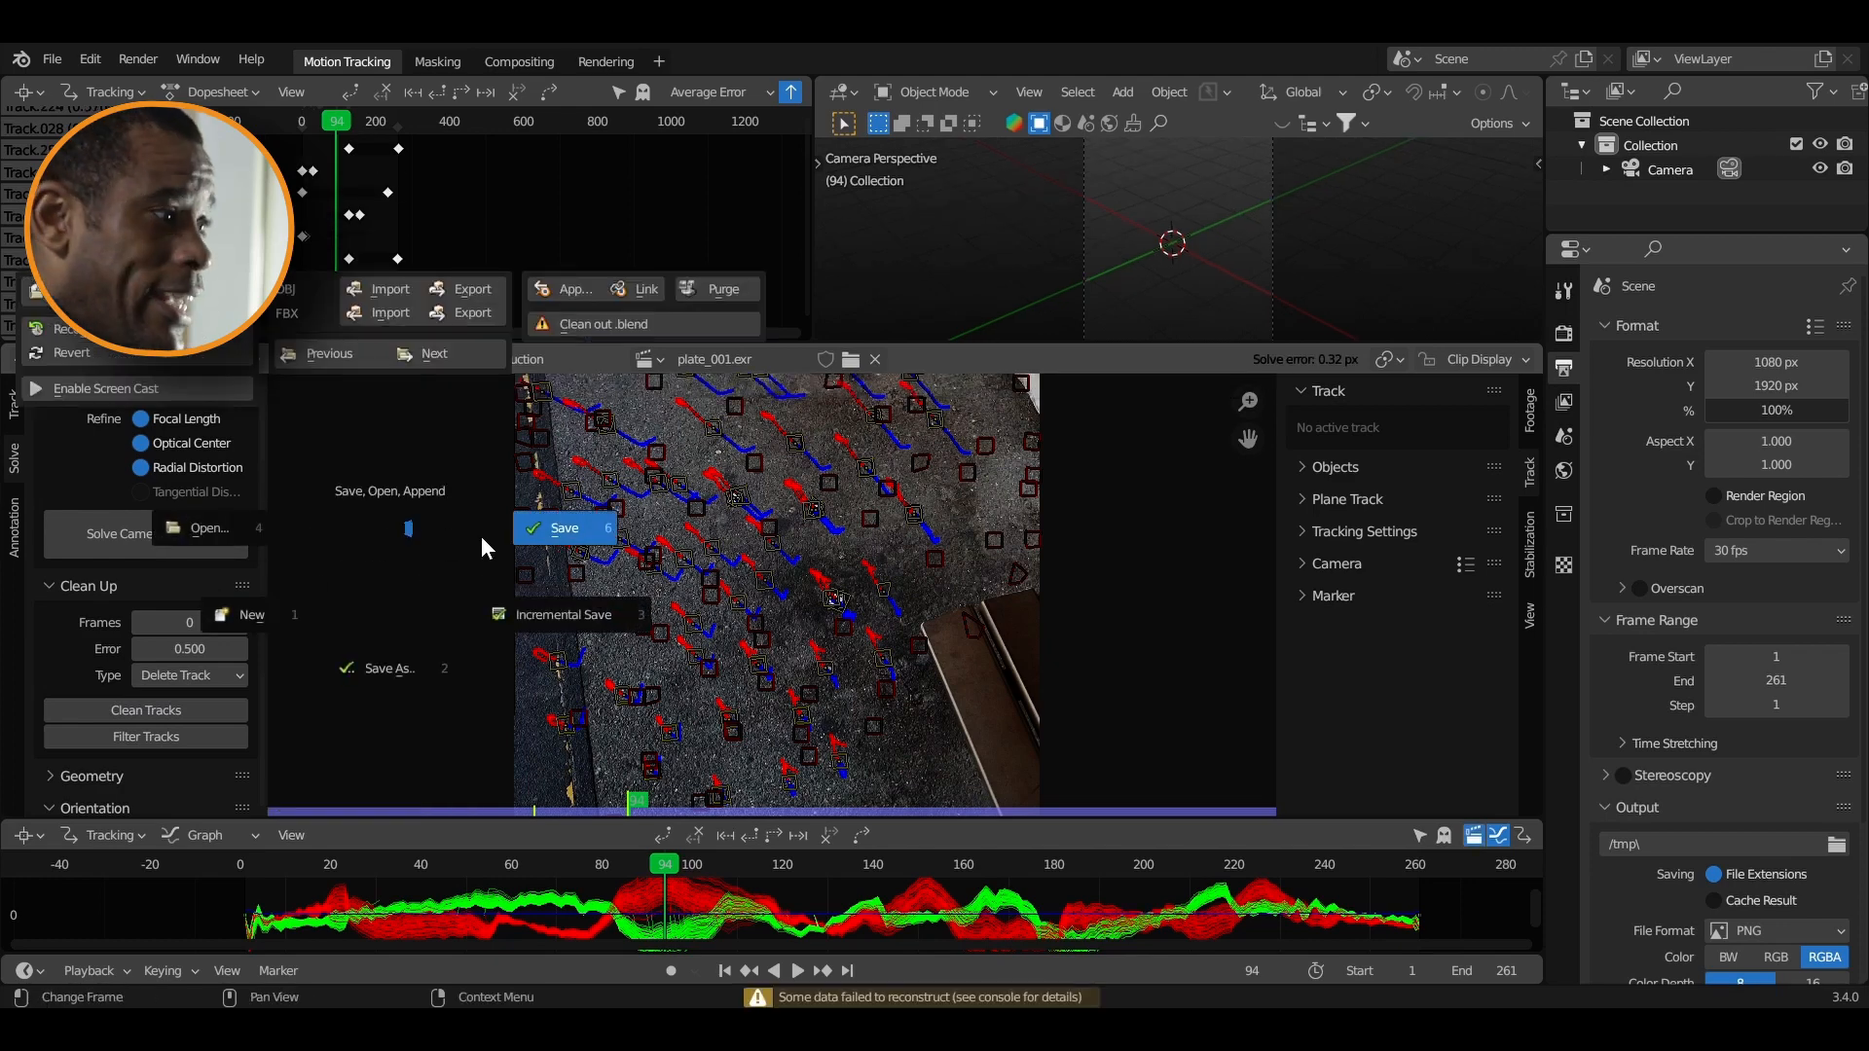
{"action": "left_click", "coordinate": [552, 532]}
{"action": "scroll", "coordinate": [44, 760], "scroll_direction": "down", "scroll_amount": 2}
{"action": "scroll", "coordinate": [119, 717], "scroll_direction": "down", "scroll_amount": 5}
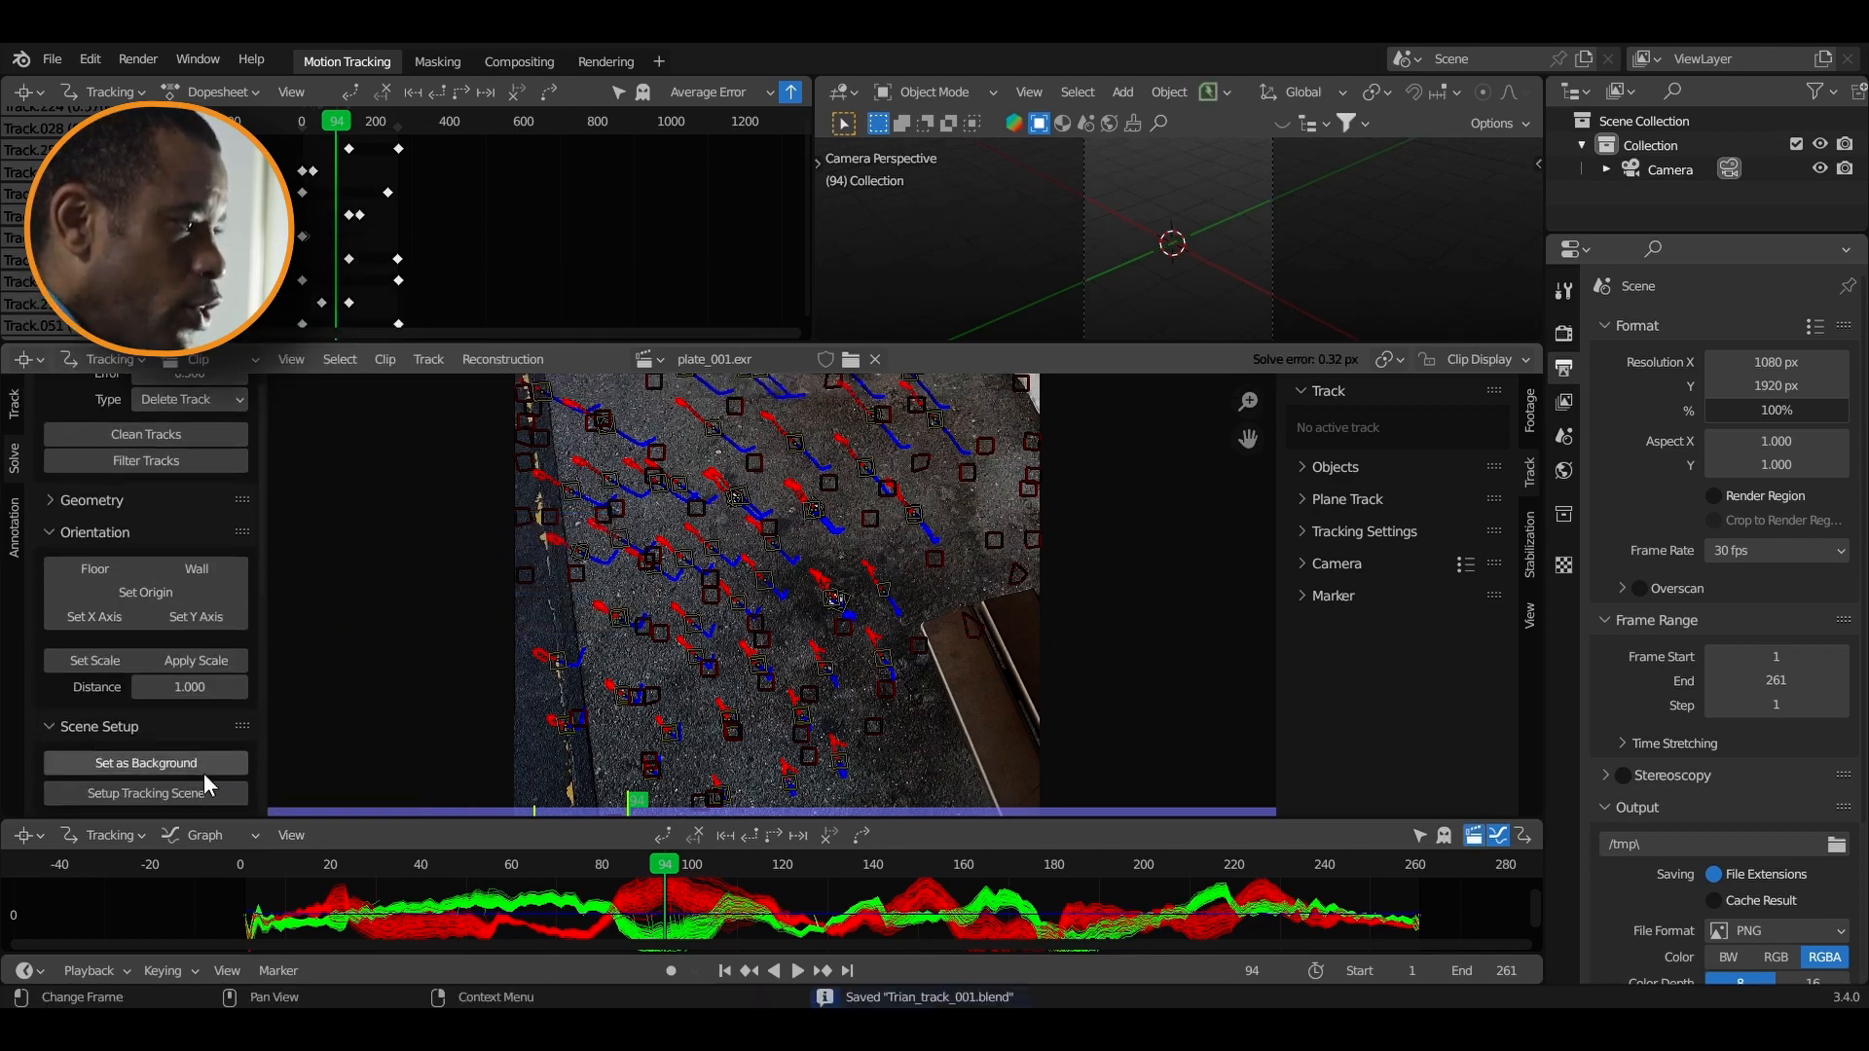
{"action": "left_click", "coordinate": [185, 790]}
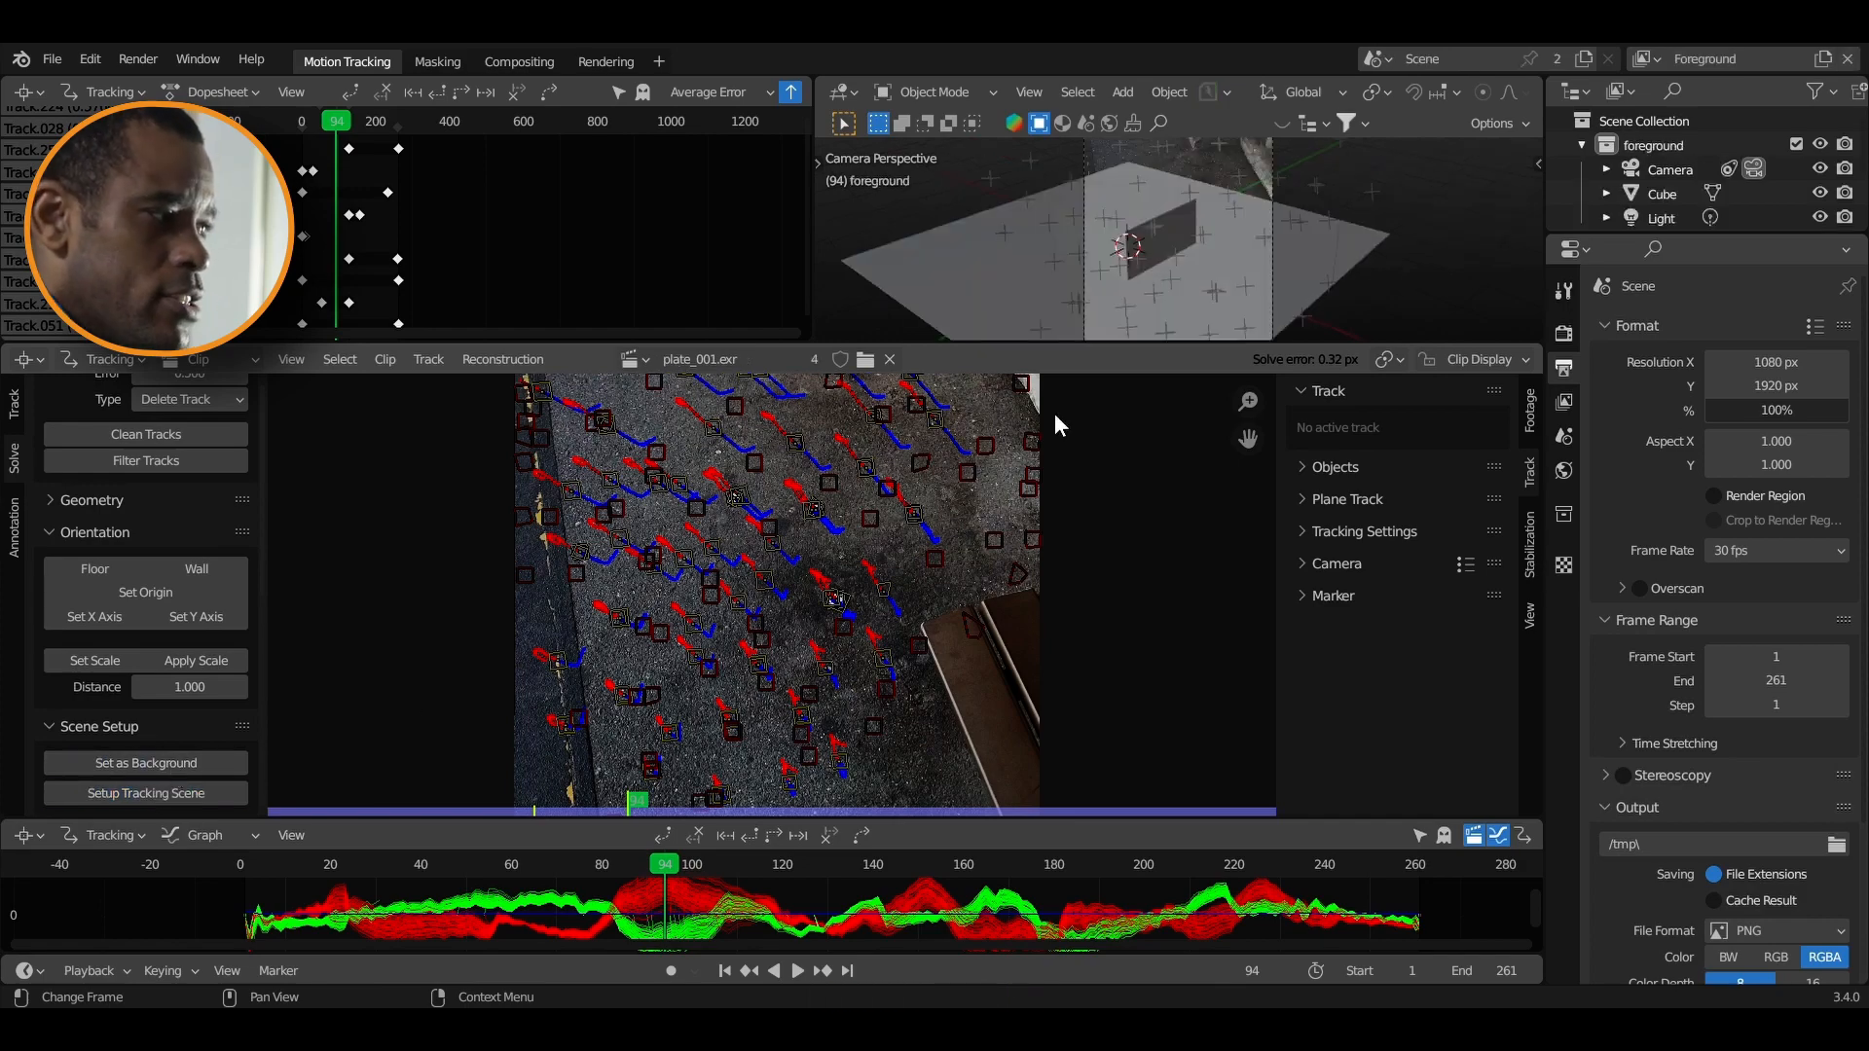
Set the scene origin at the Track.001 marker on the pavement
{"action": "scroll", "coordinate": [881, 611], "scroll_direction": "up", "scroll_amount": 5}
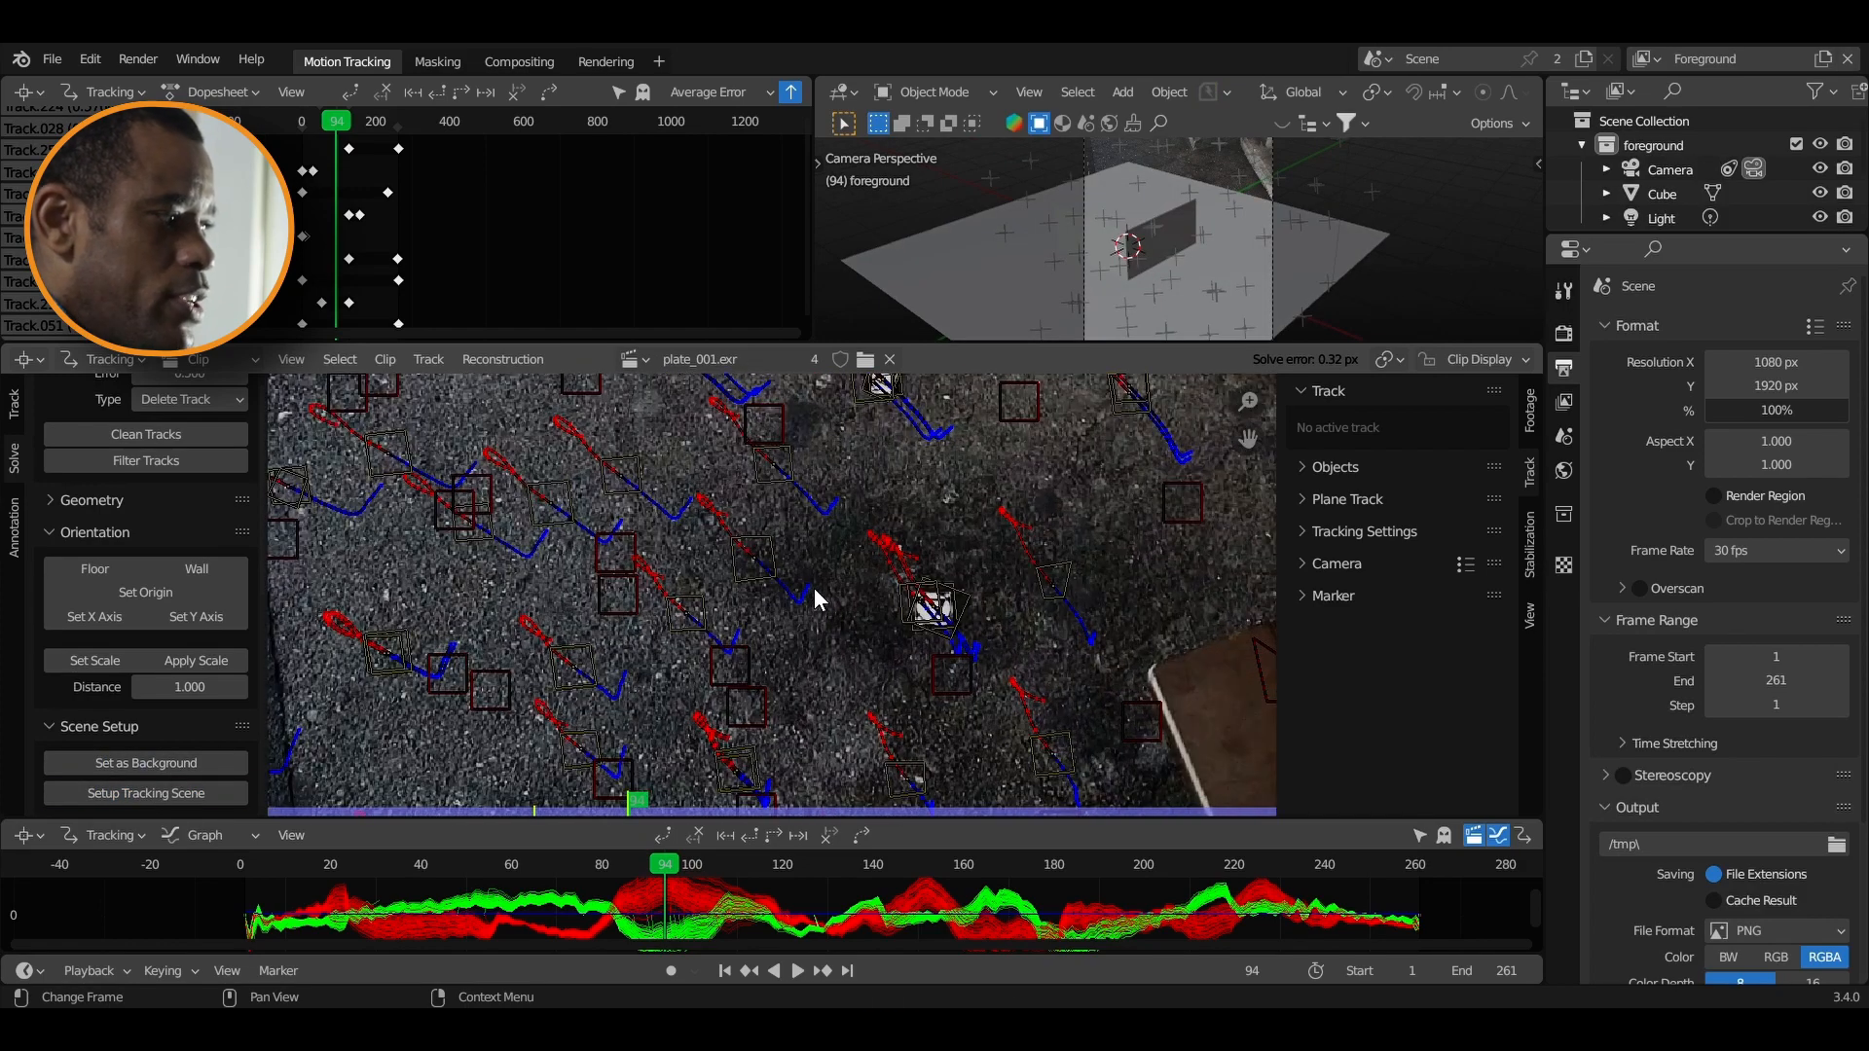
{"action": "scroll", "coordinate": [787, 499], "scroll_direction": "down", "scroll_amount": 4}
{"action": "scroll", "coordinate": [772, 571], "scroll_direction": "up", "scroll_amount": 3}
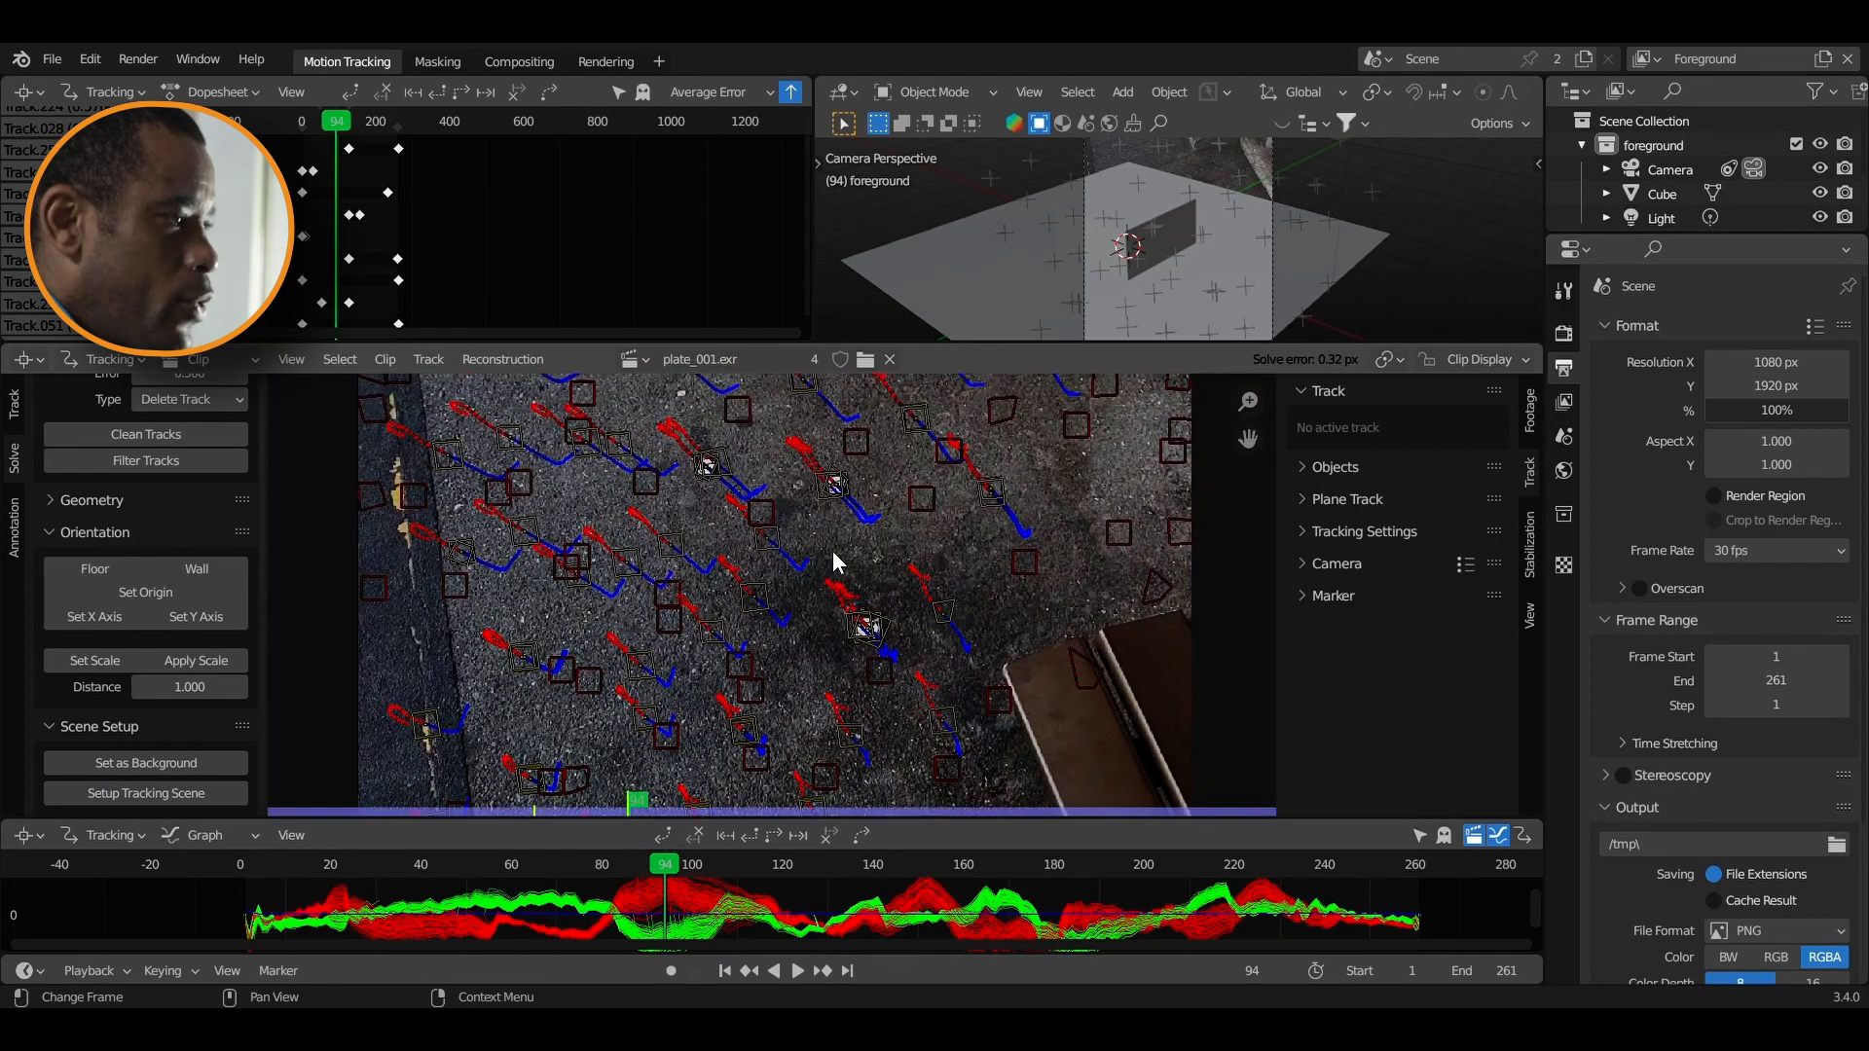
{"action": "left_click", "coordinate": [836, 498]}
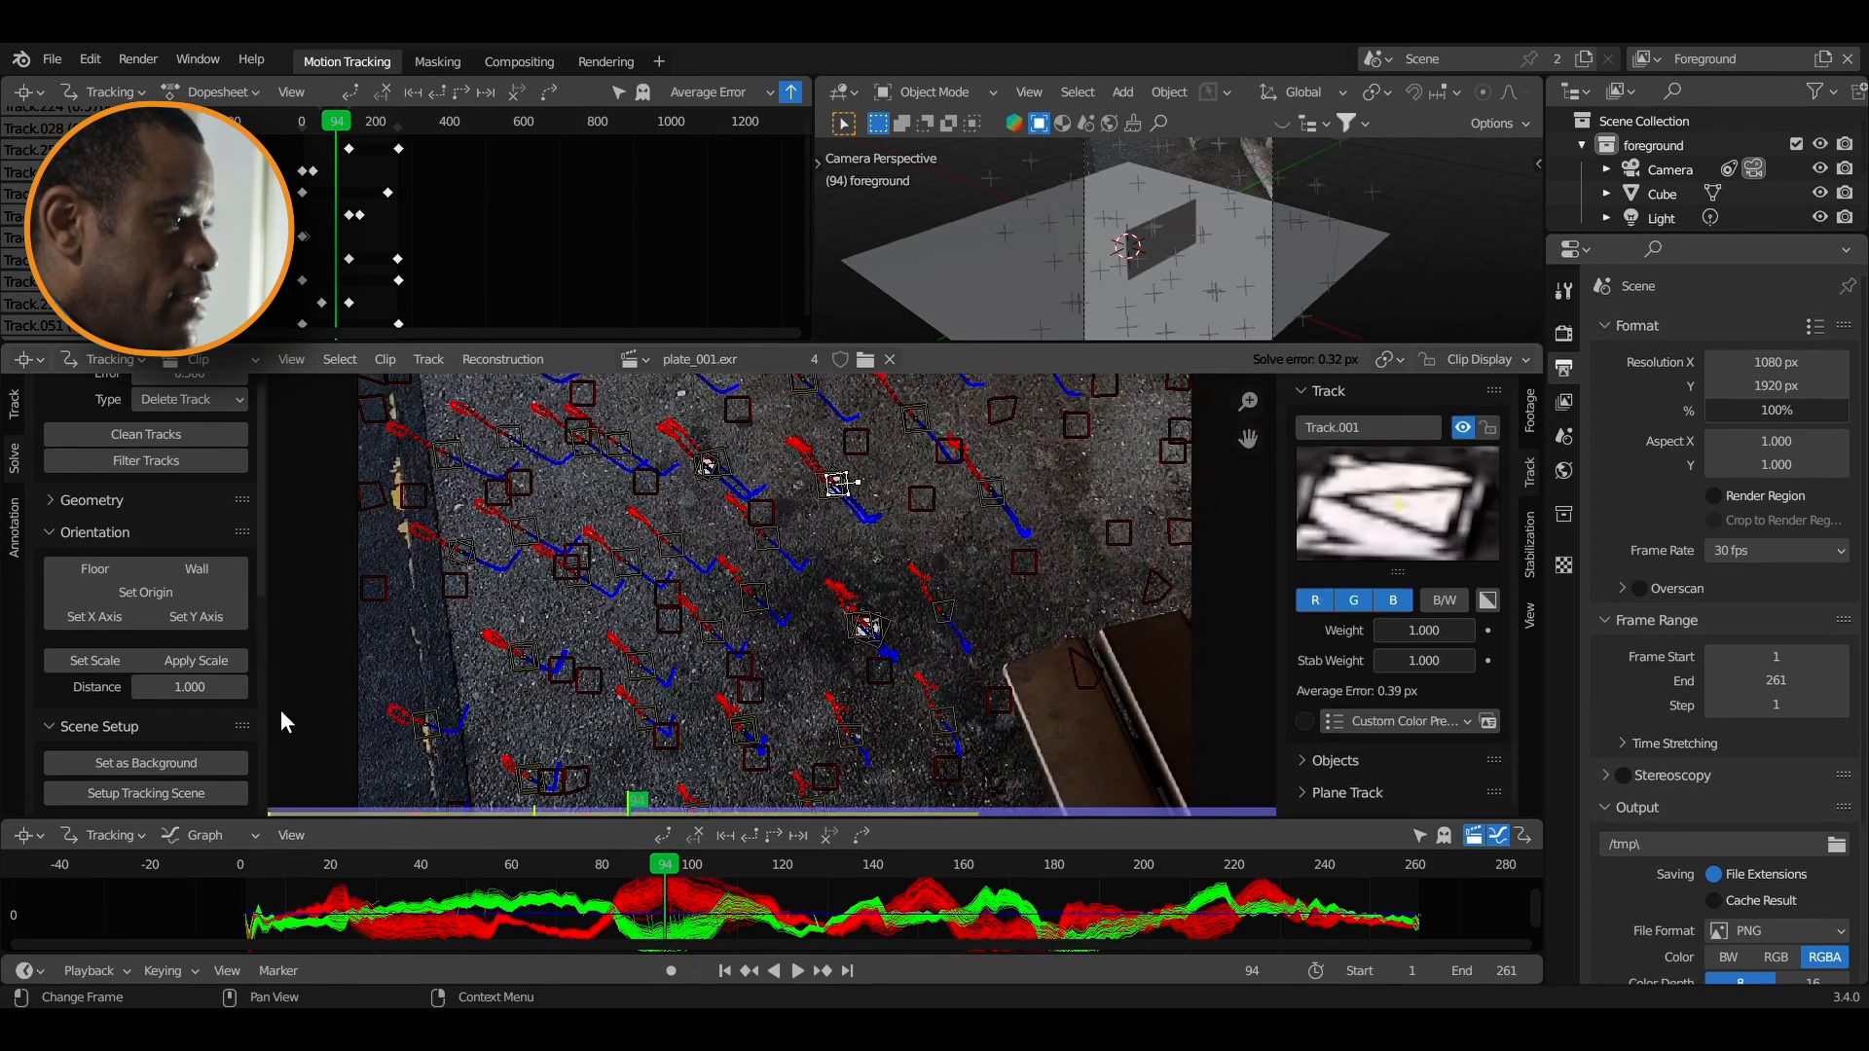
{"action": "left_click", "coordinate": [148, 594]}
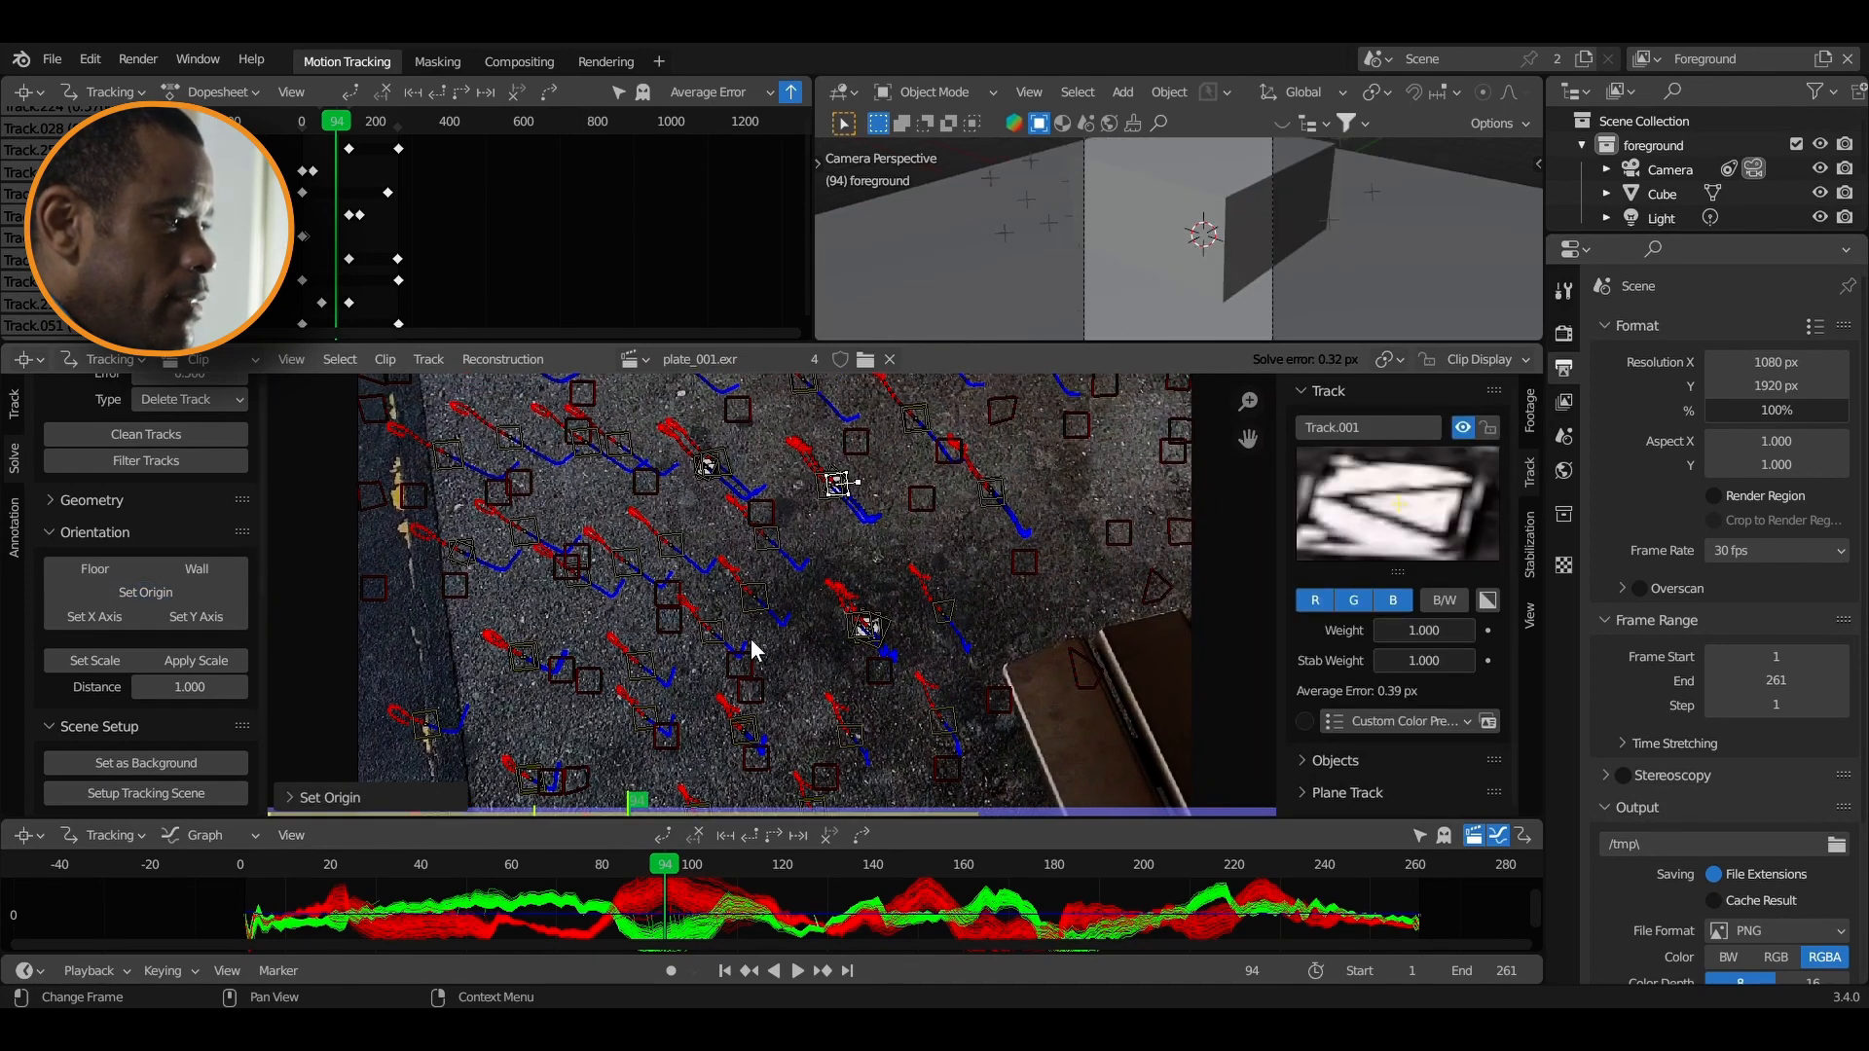
Set the scene scale using a distance of 0.279 between the Track.222 and Track markers
{"action": "left_click", "coordinate": [864, 628]}
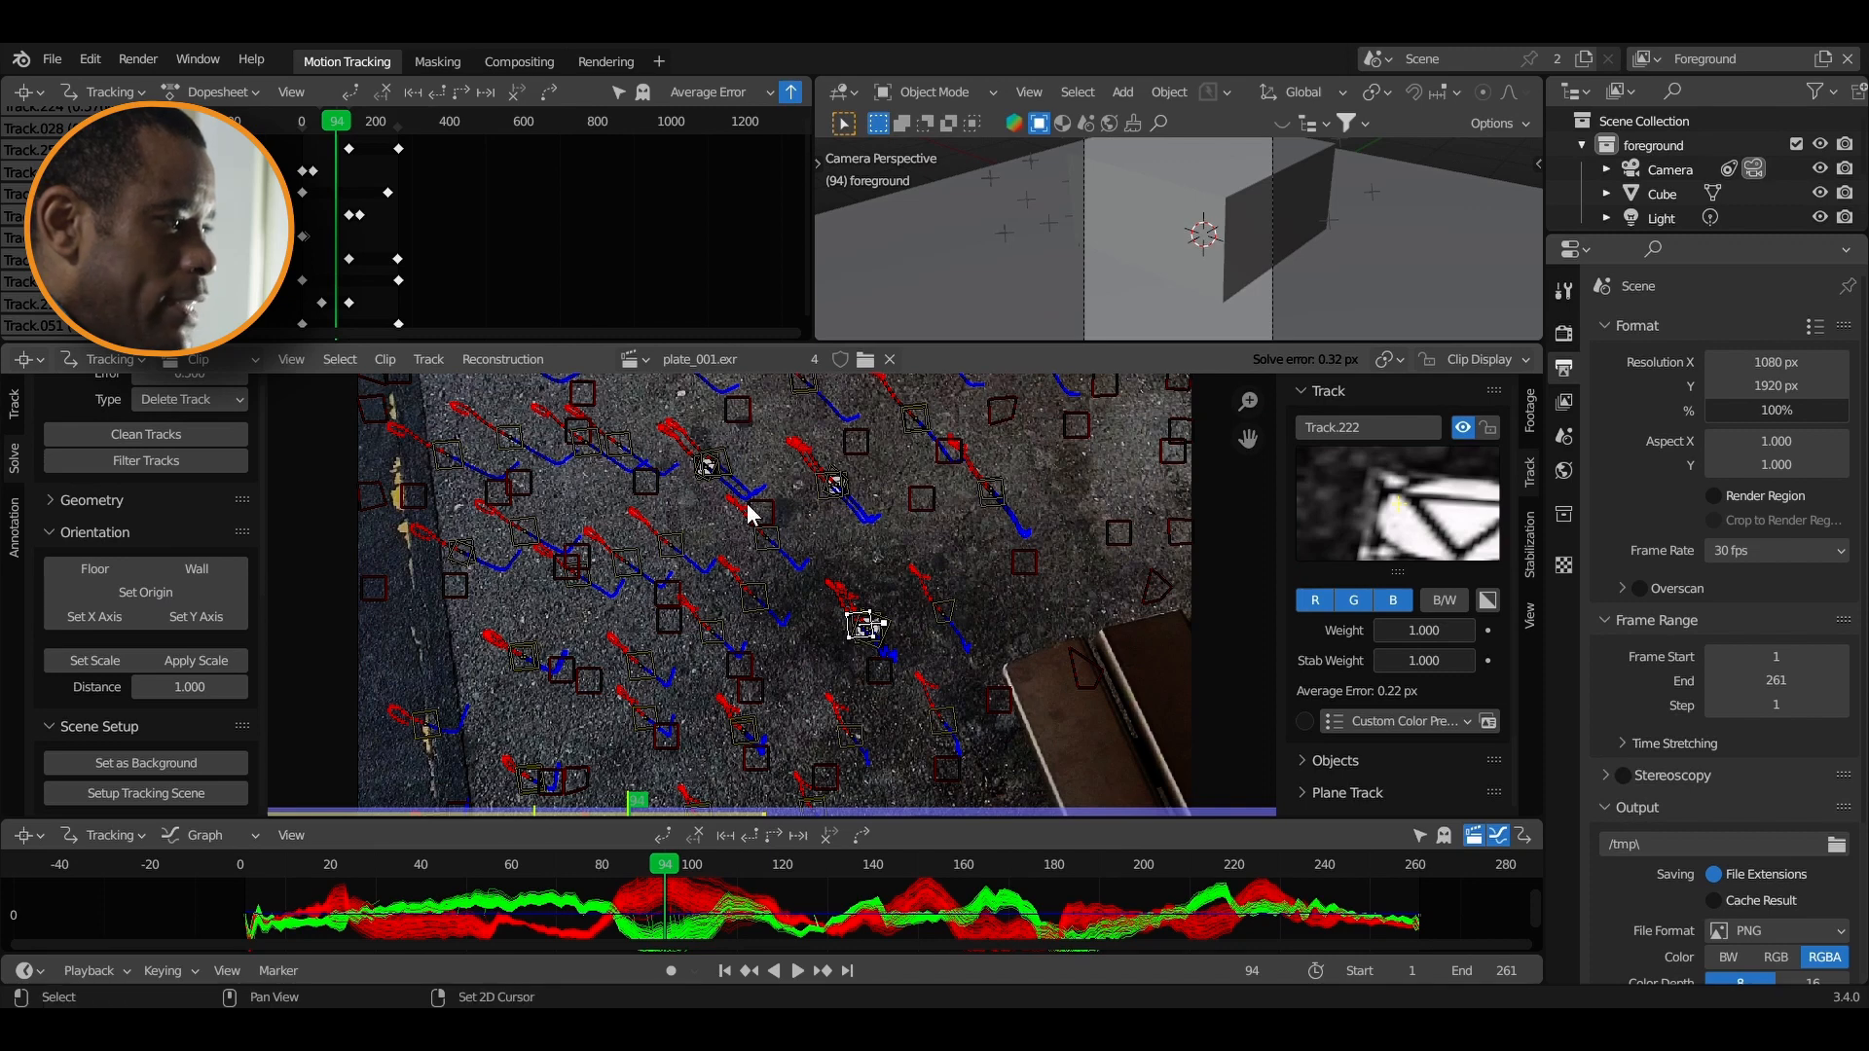
{"action": "left_click", "coordinate": [708, 467]}
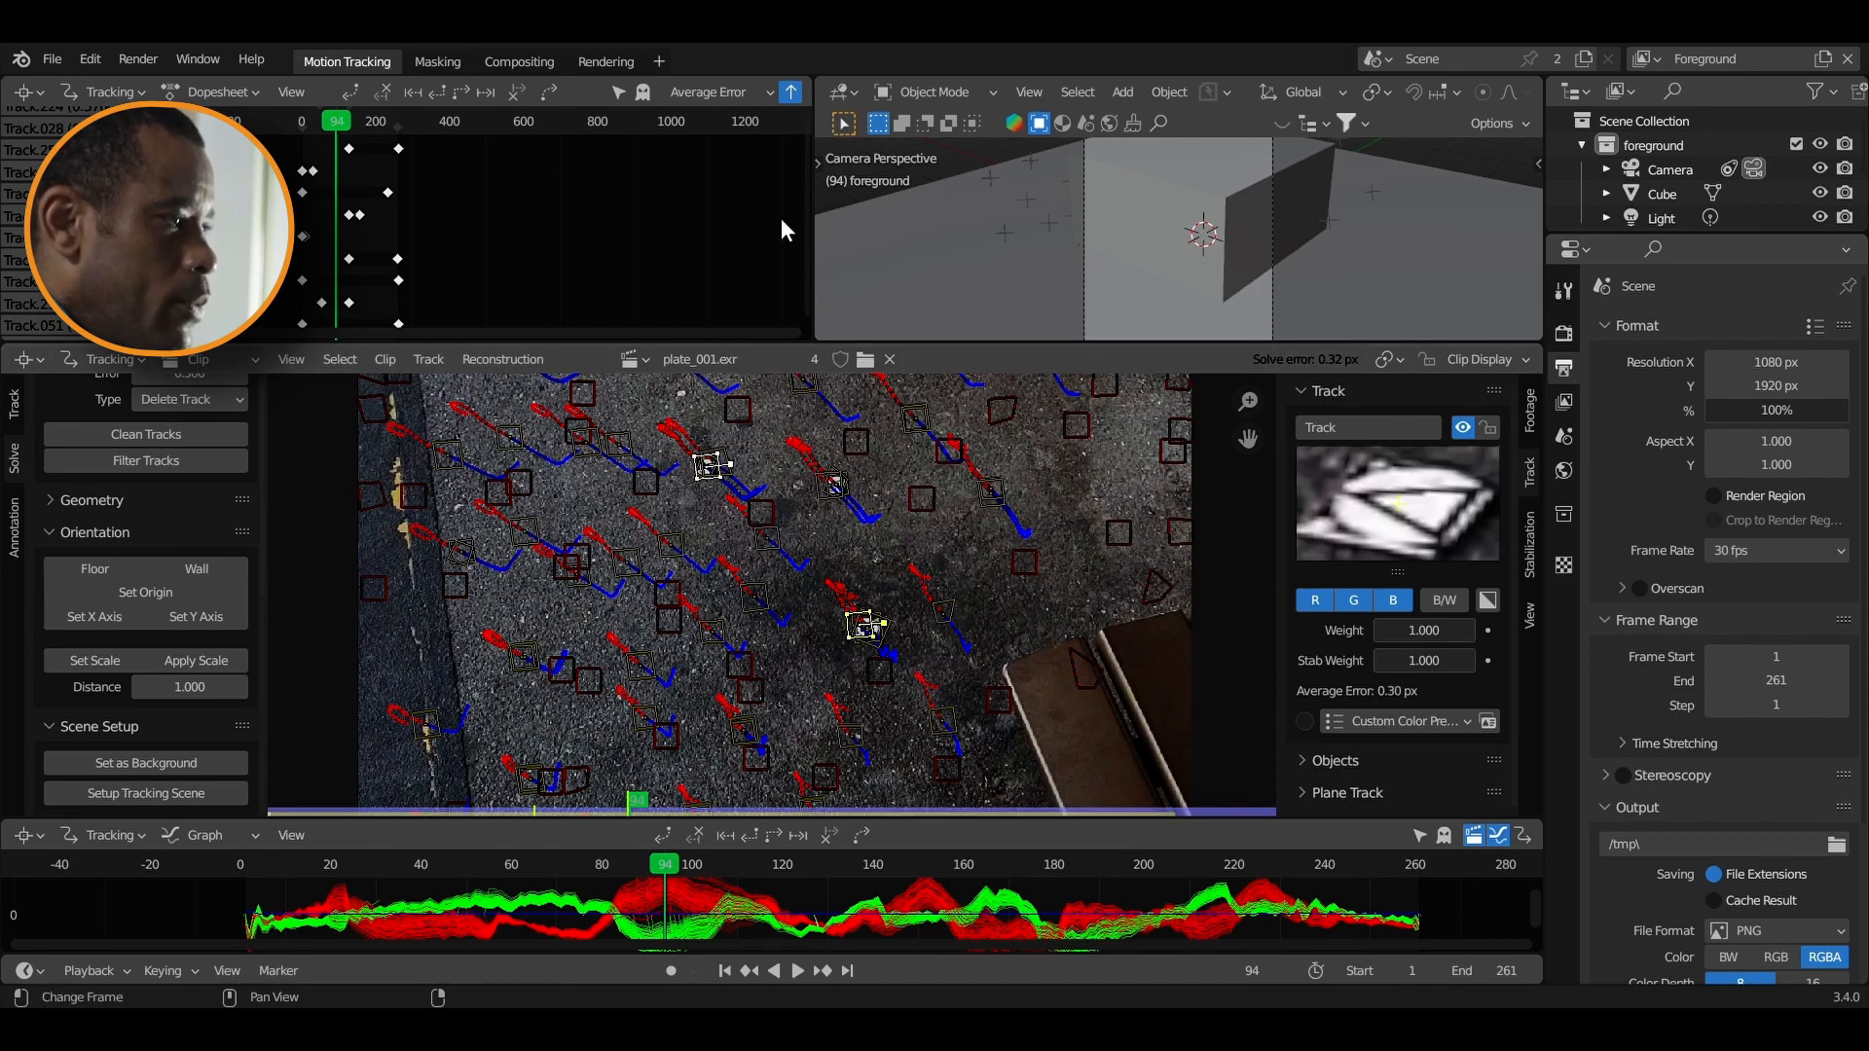
{"action": "left_click", "coordinate": [190, 687]}
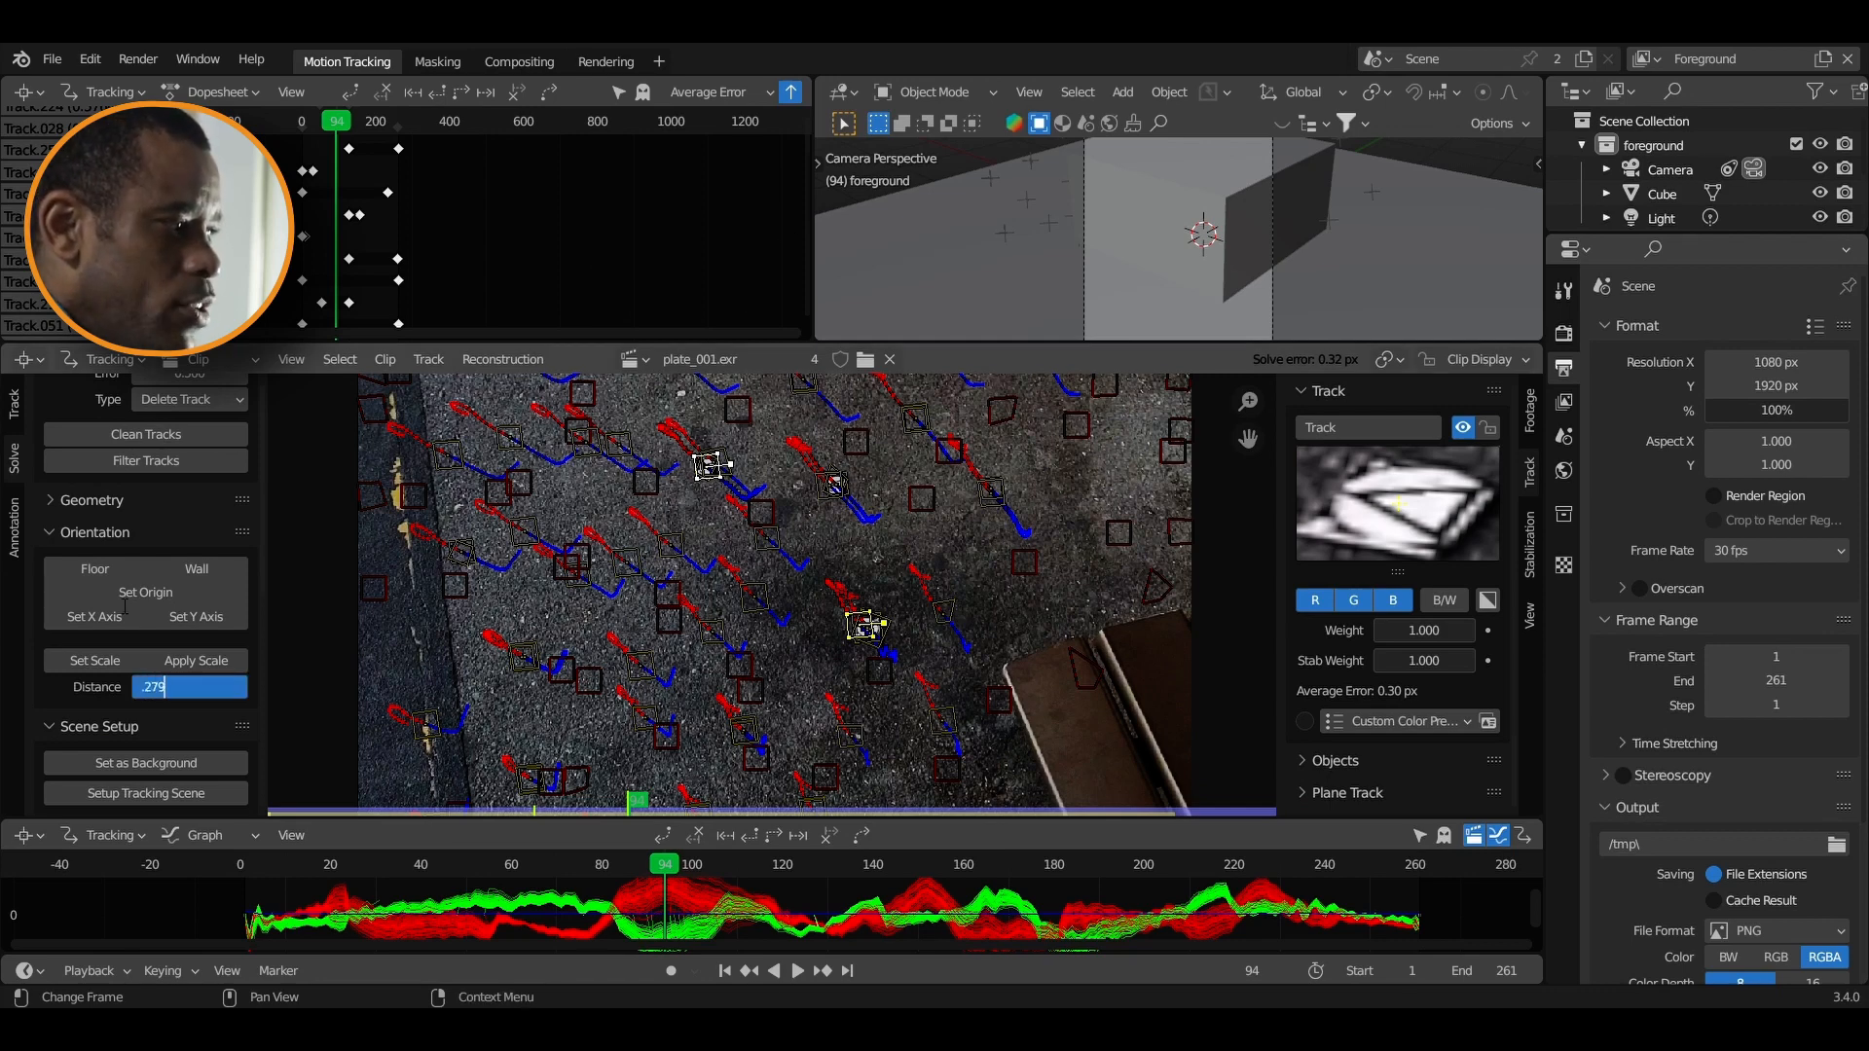
{"action": "type", "text": ".279"}
{"action": "key", "text": "Return"}
{"action": "left_click", "coordinate": [77, 662]}
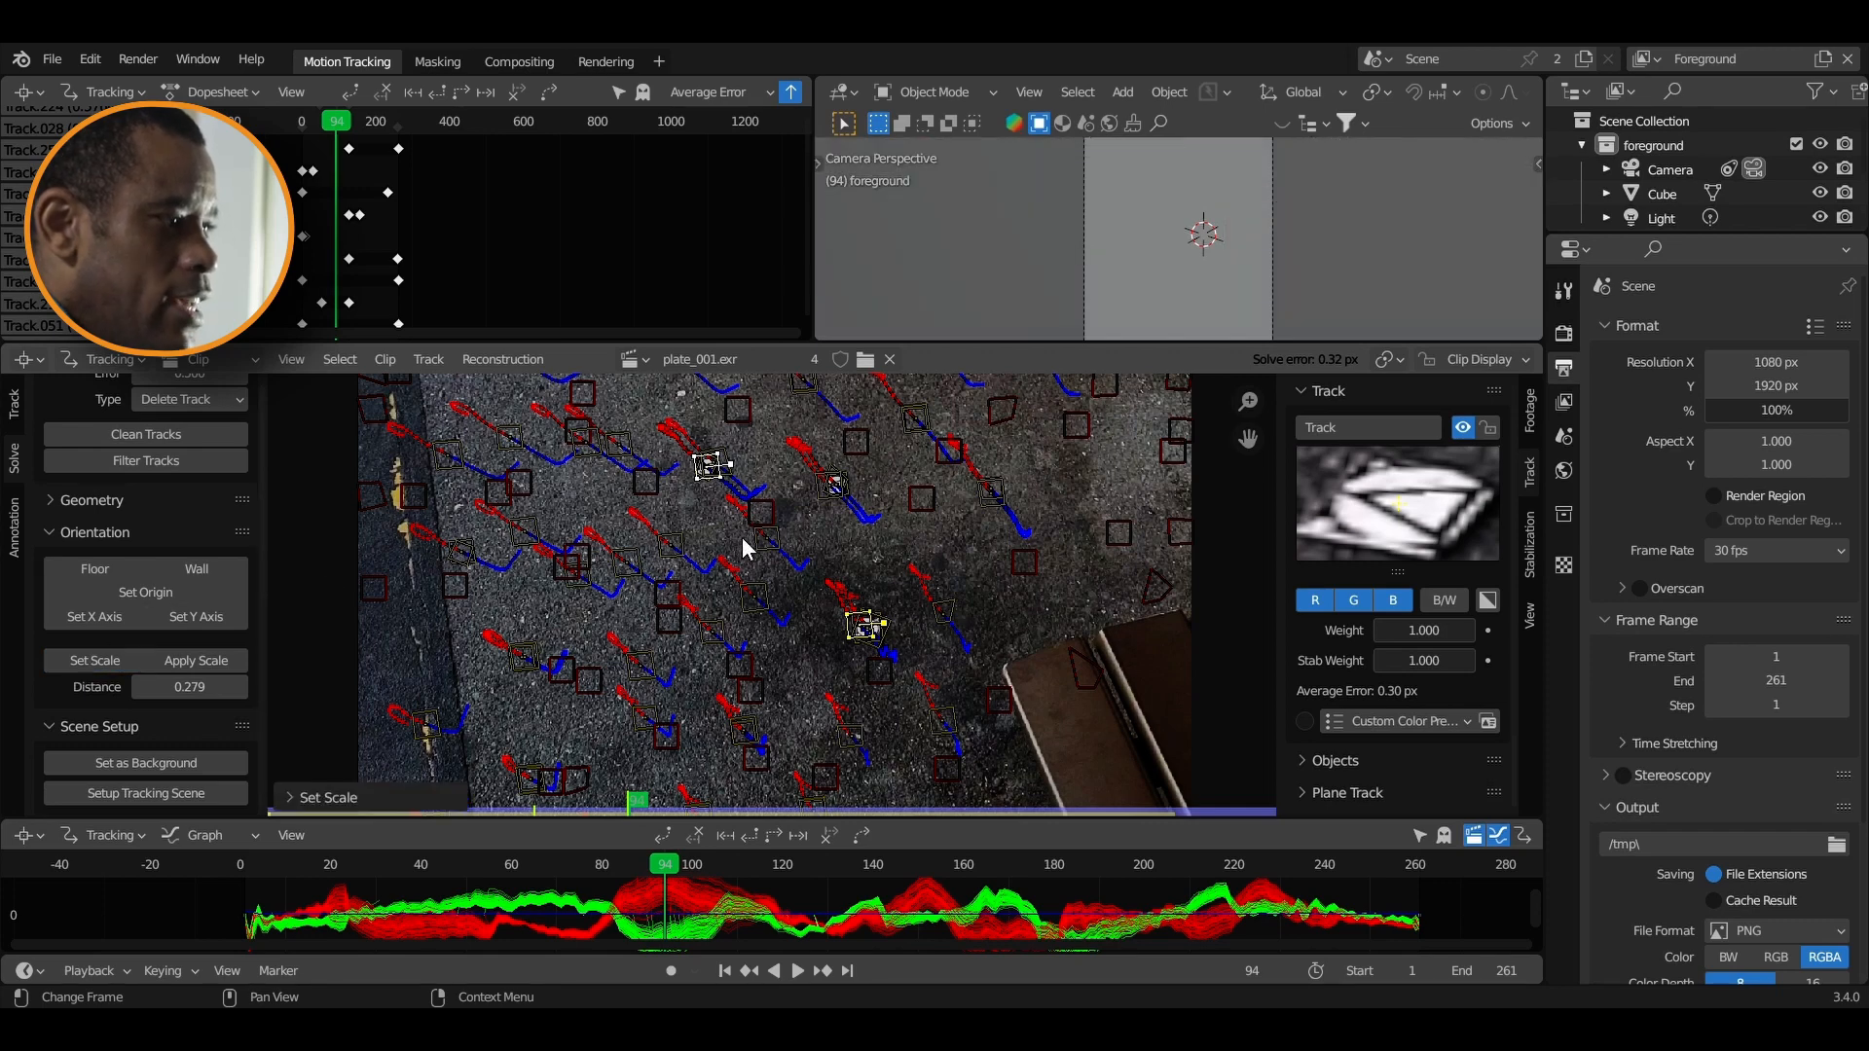
Scale the ground plane and the cube down together in the 3D view and return to the camera view
{"action": "scroll", "coordinate": [1167, 296], "scroll_direction": "down", "scroll_amount": 5}
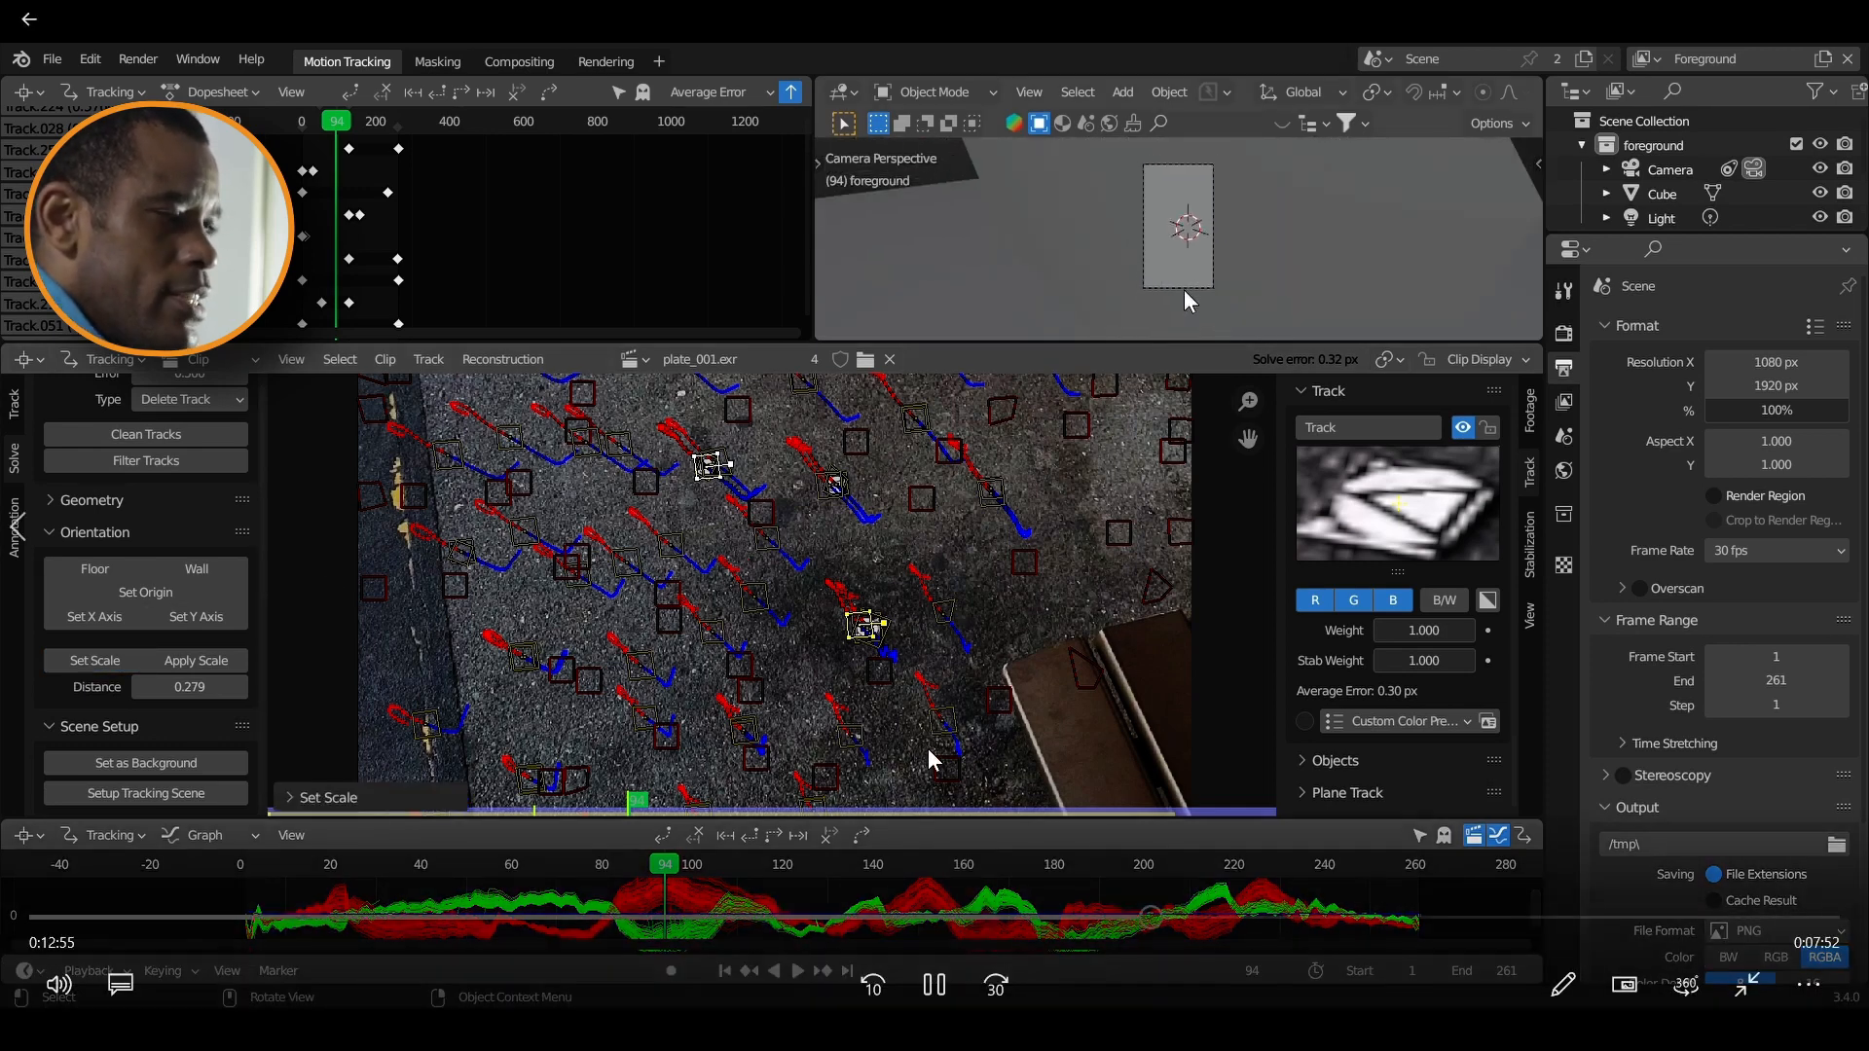
{"action": "middle_click_drag", "start_coordinate": [1203, 255], "coordinate": [1294, 225]}
{"action": "left_click", "coordinate": [1255, 272]}
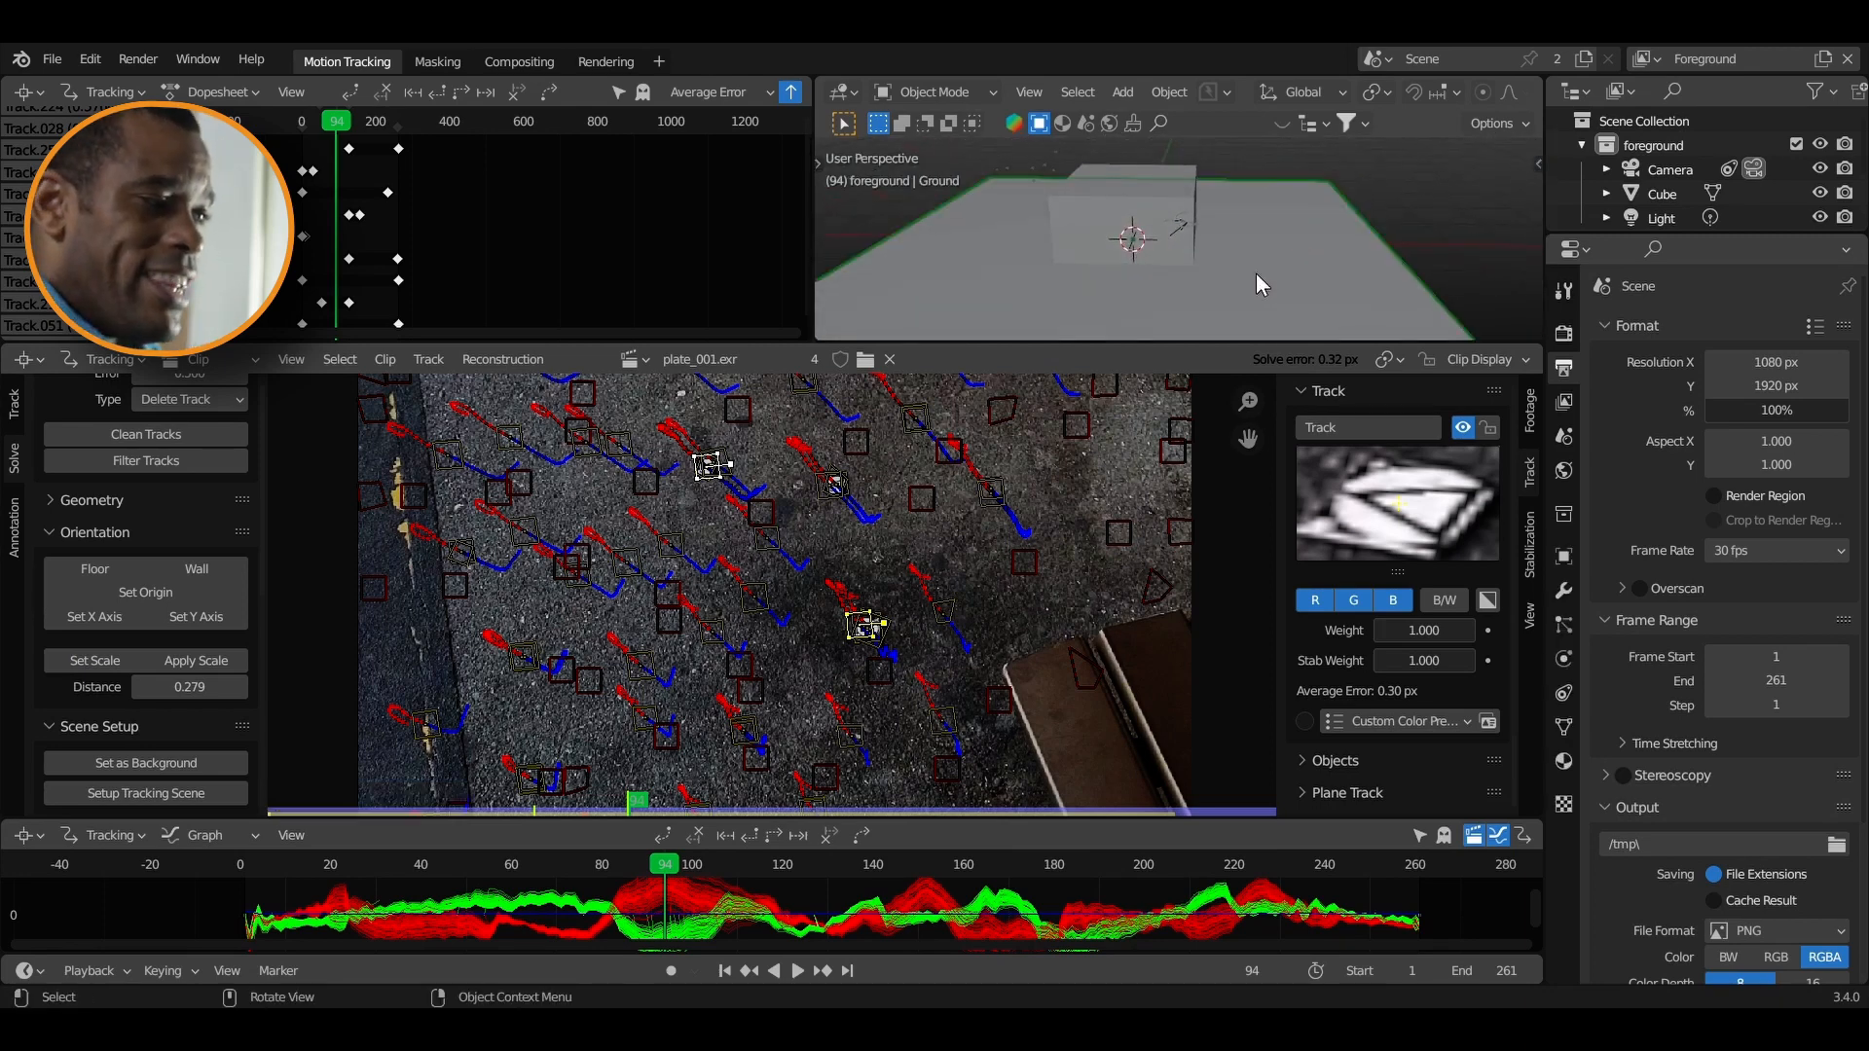
{"action": "left_click", "coordinate": [1159, 165], "text": "shift"}
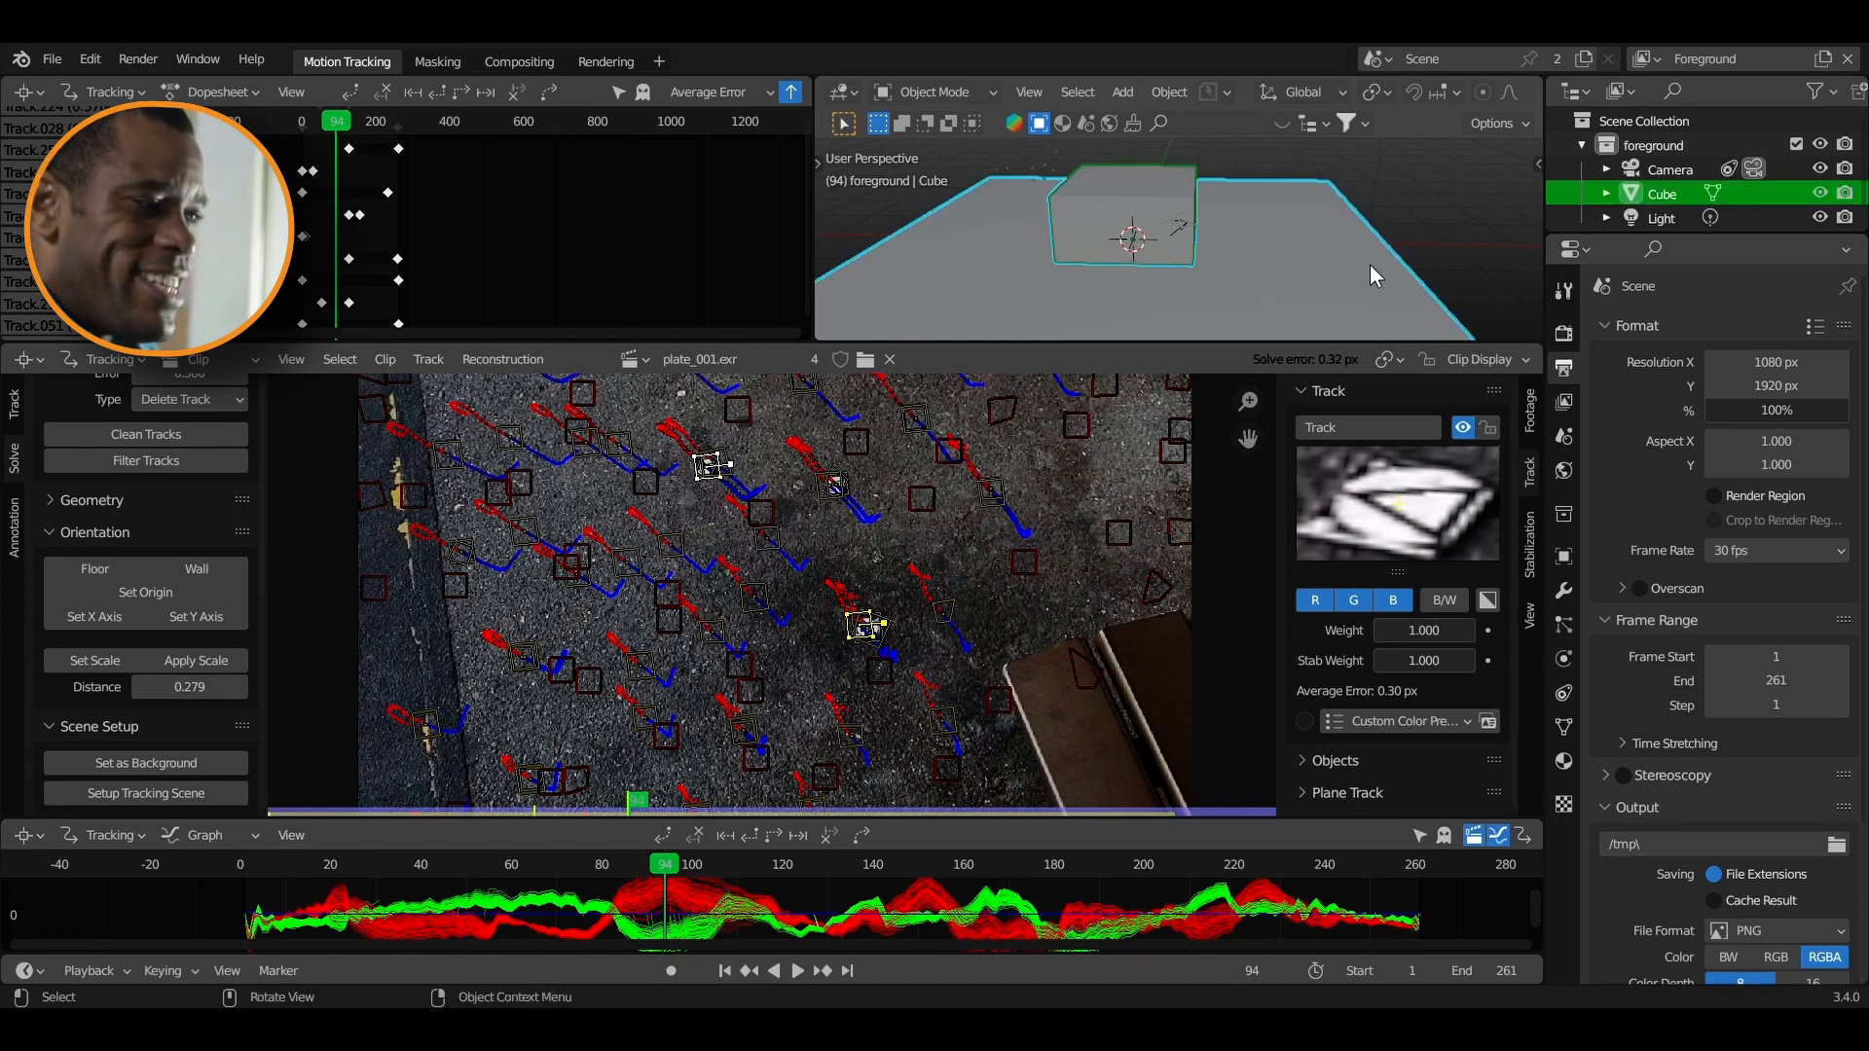
{"action": "key", "text": "s"}
{"action": "left_click", "coordinate": [1129, 251]}
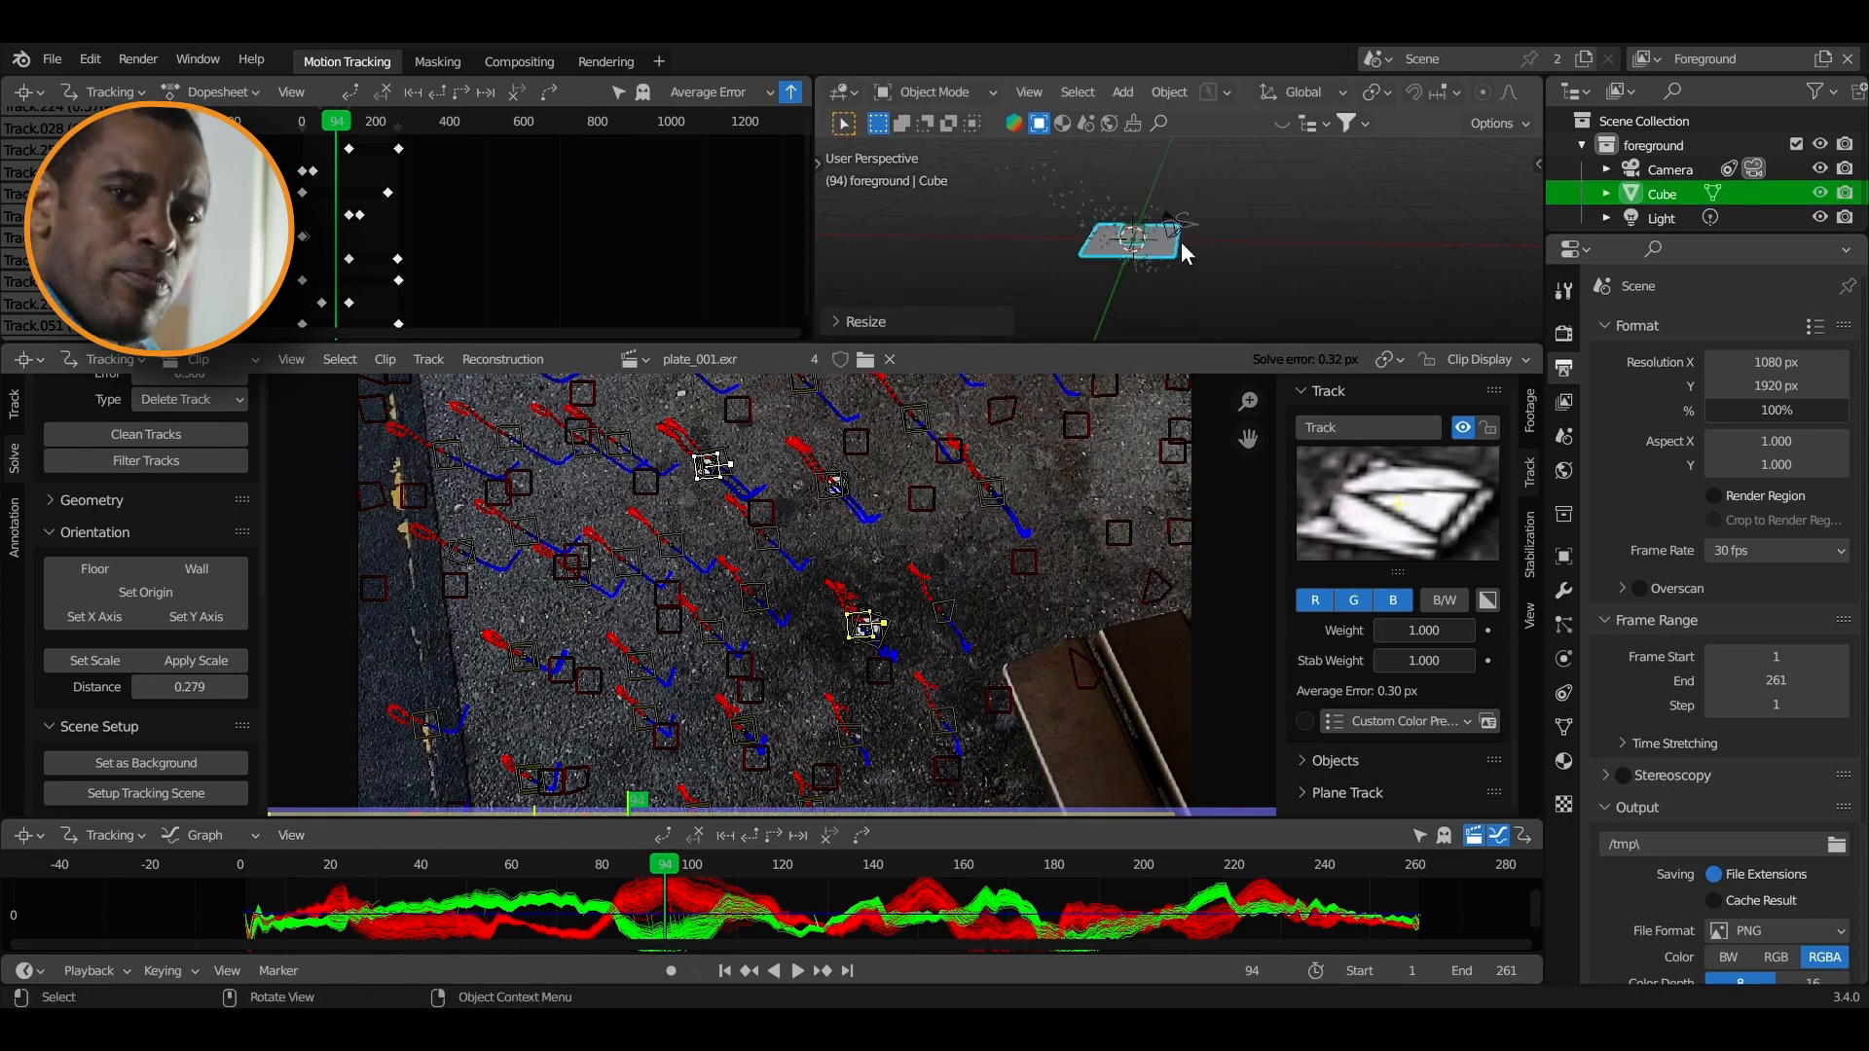
{"action": "key", "text": "KP_0"}
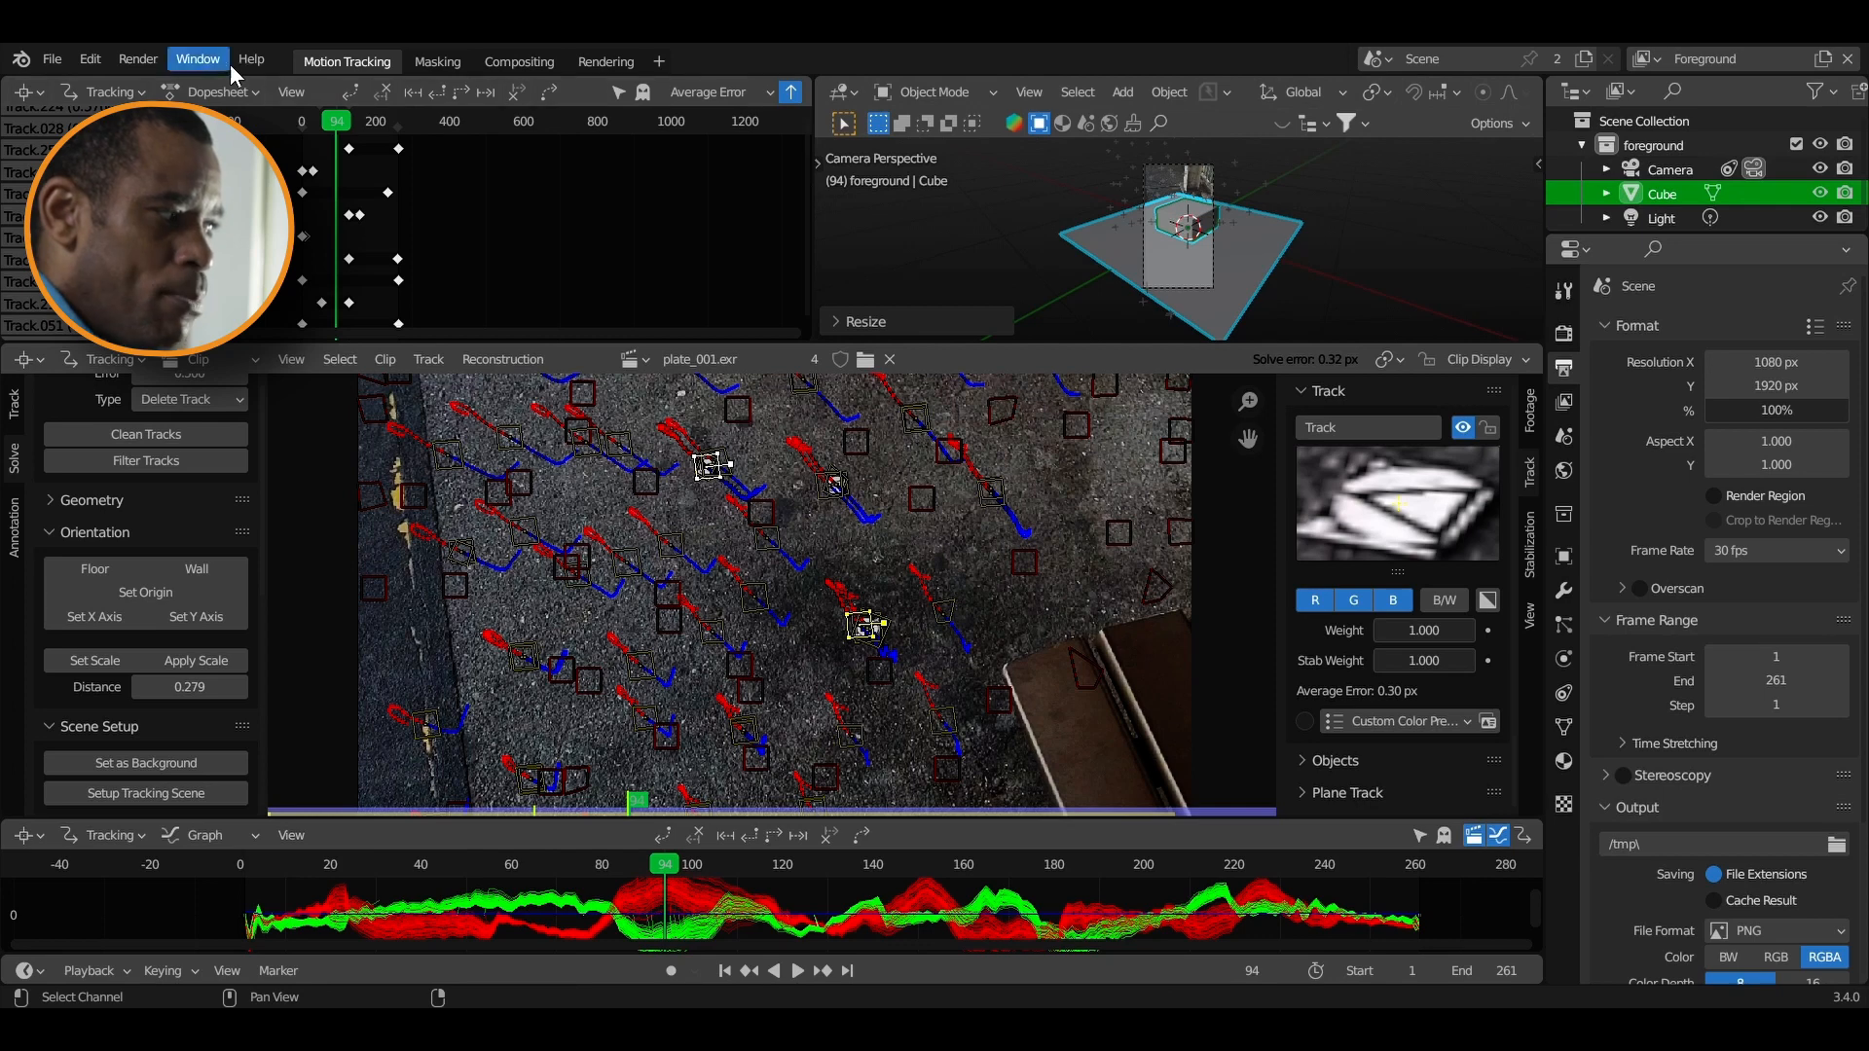
Define the floor plane from the three markers Track.220, Track.001 and Track.002
{"action": "left_click", "coordinate": [761, 512], "text": "ctrl"}
{"action": "left_click", "coordinate": [719, 465]}
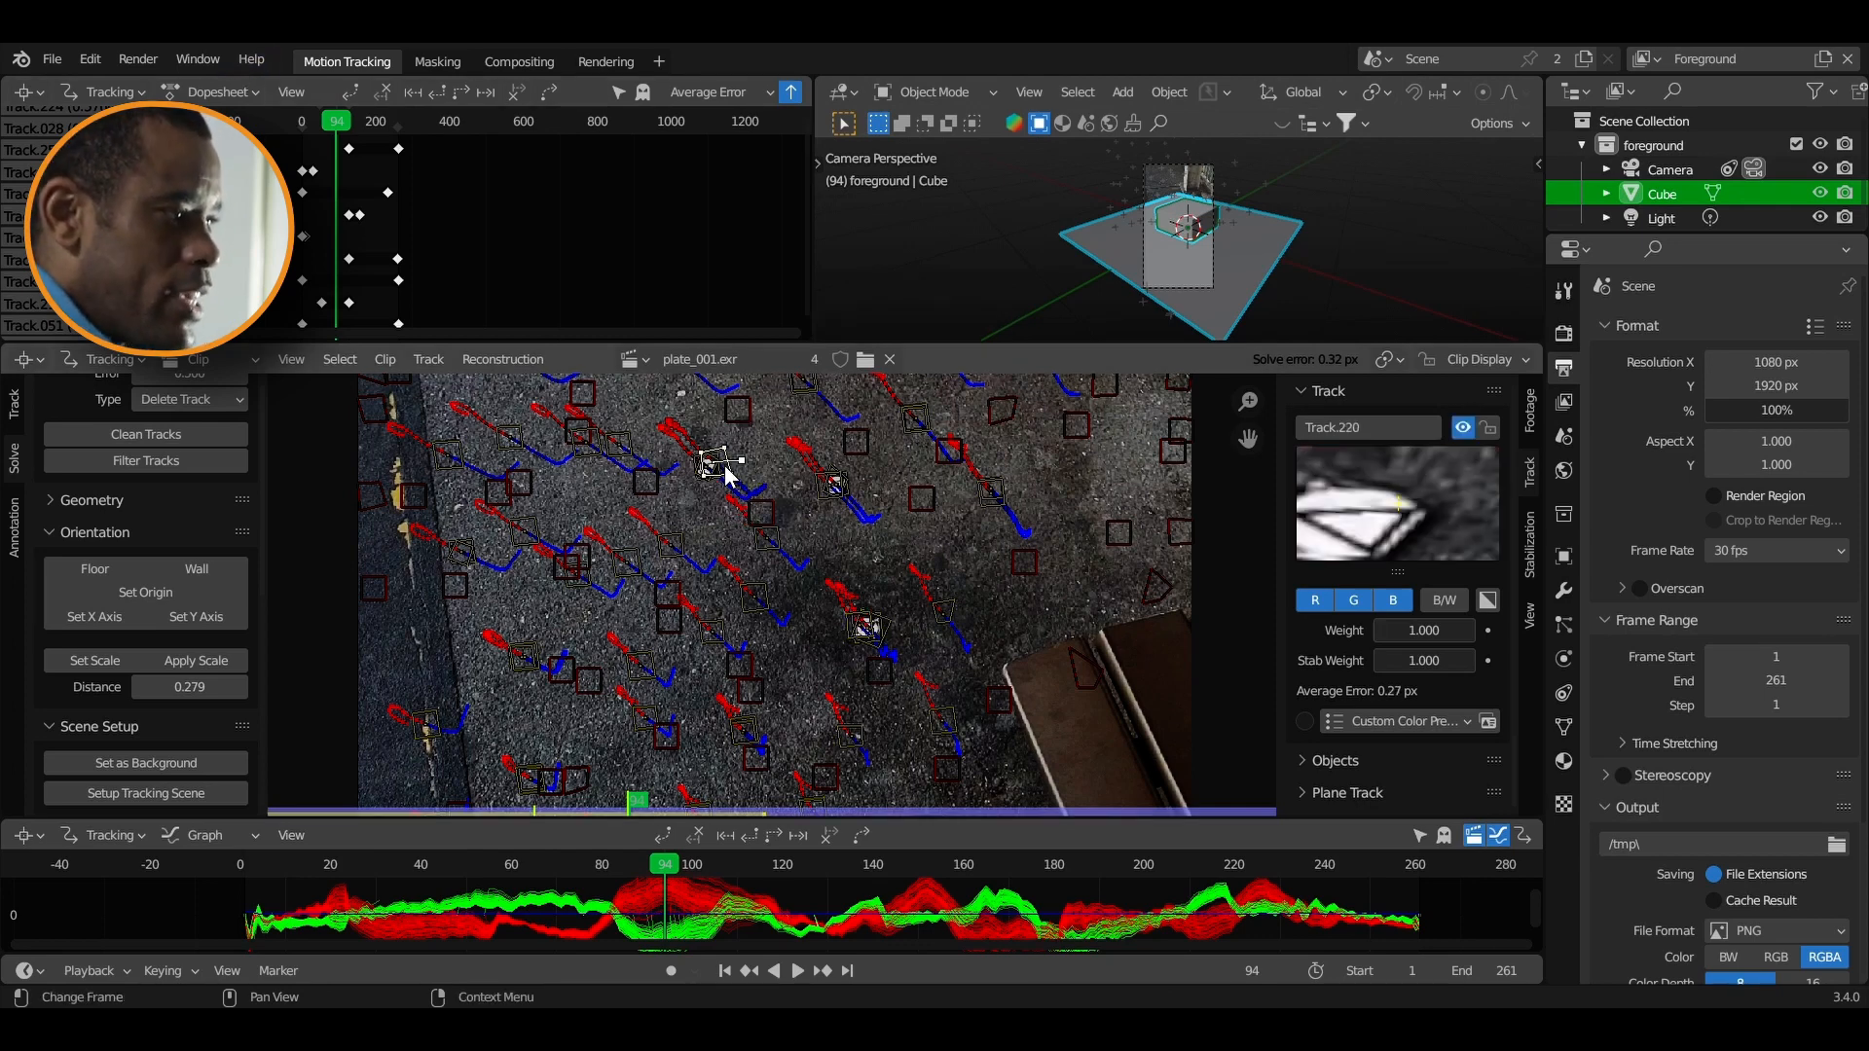
{"action": "left_click", "coordinate": [837, 484], "text": "shift"}
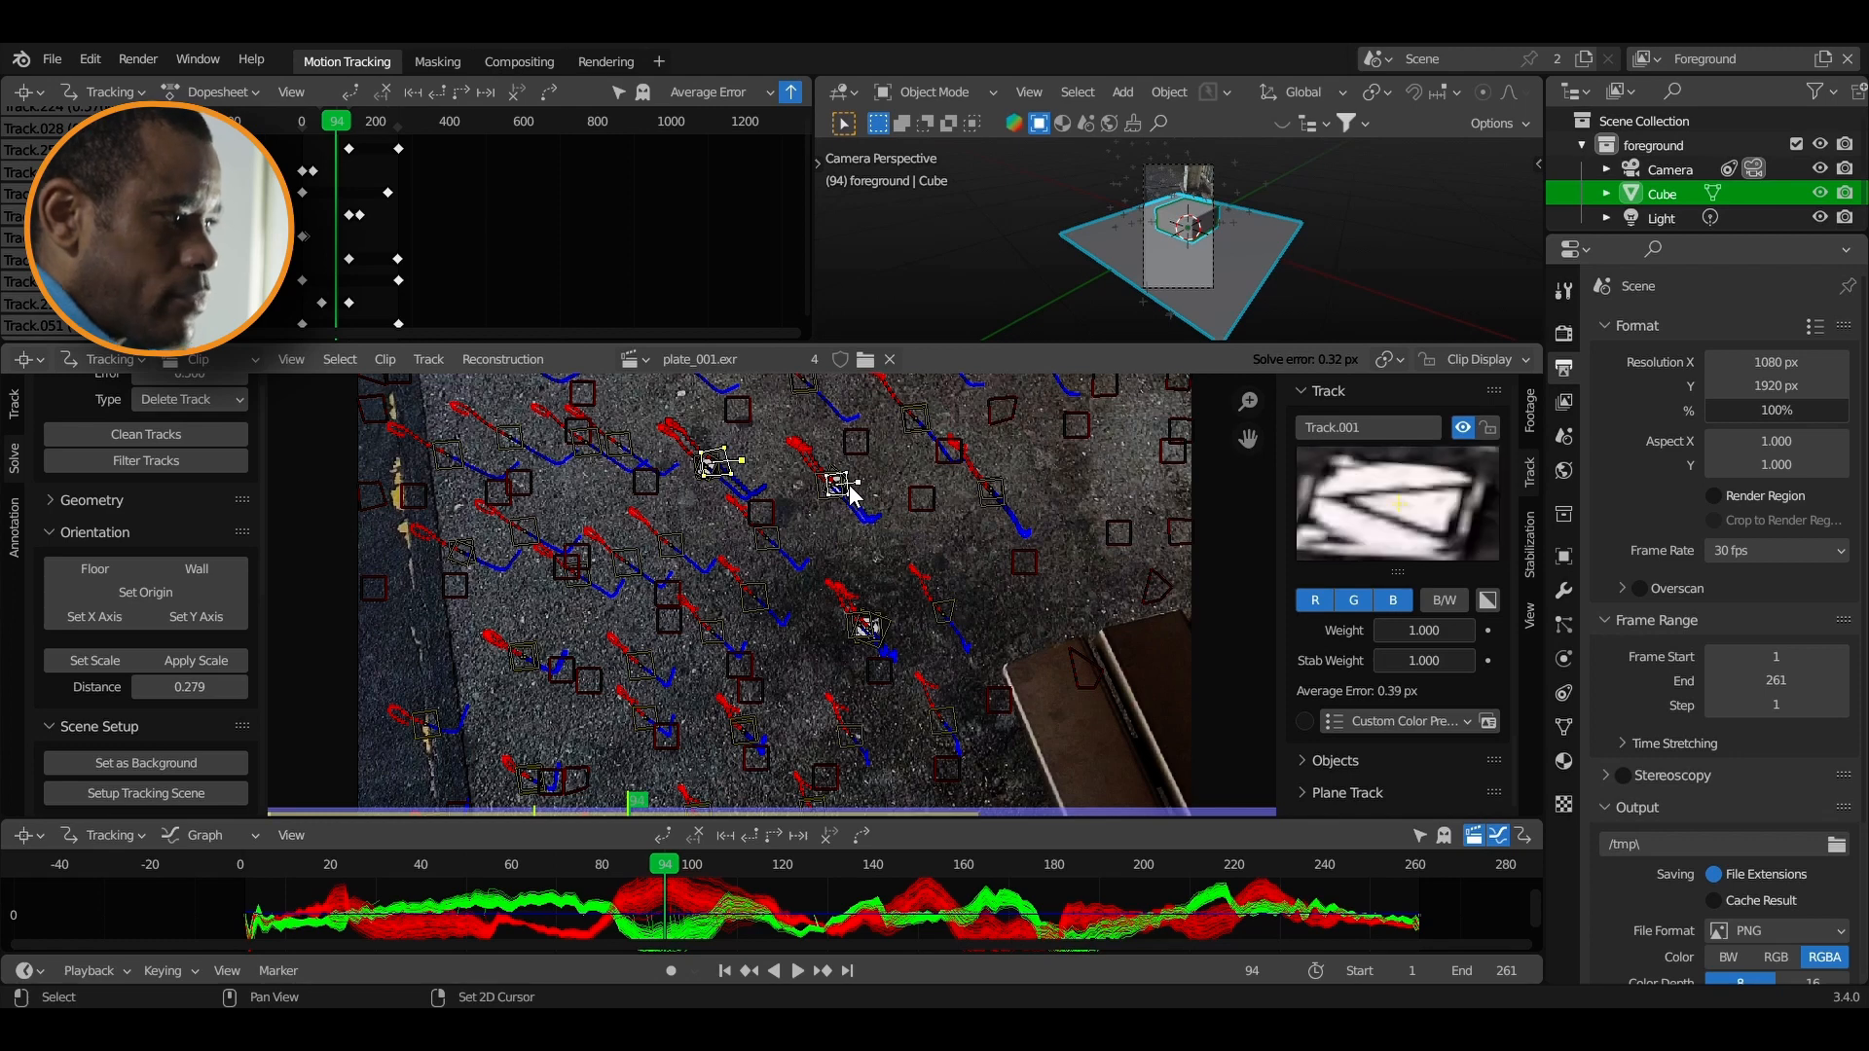
{"action": "left_click", "coordinate": [867, 628], "text": "shift"}
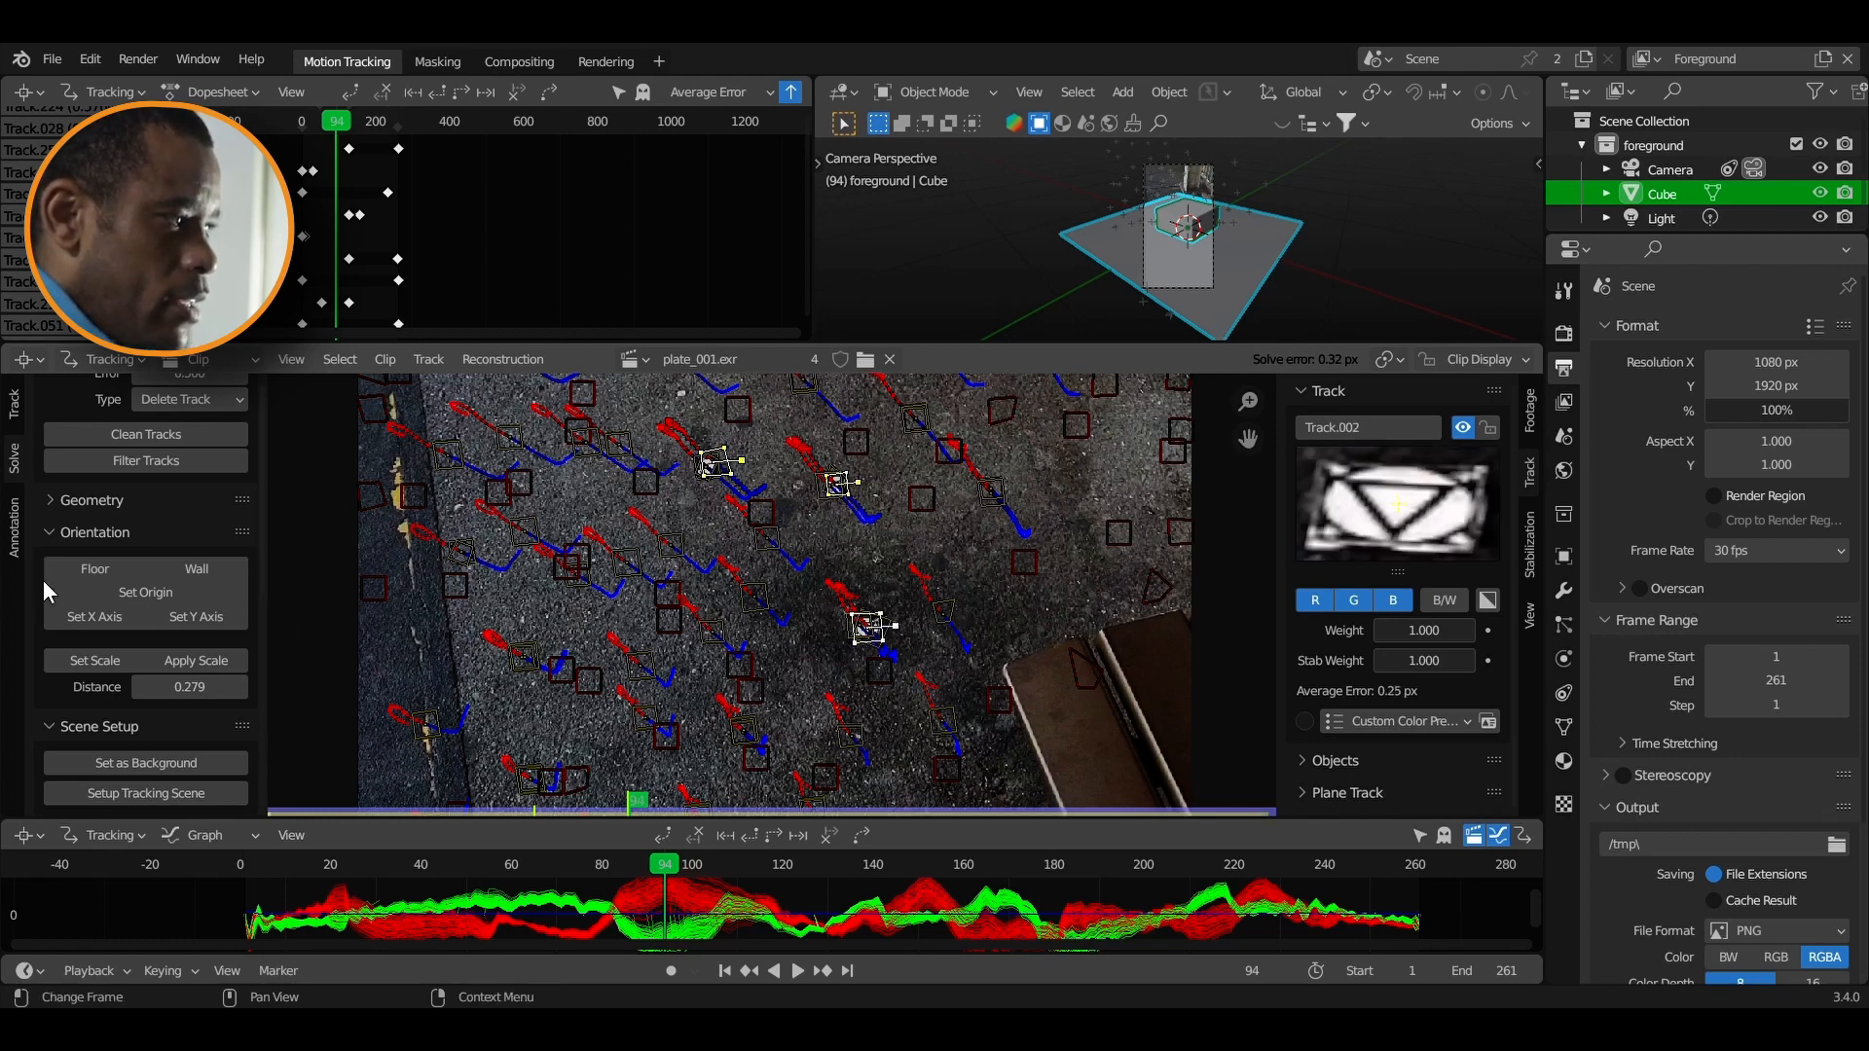
{"action": "left_click", "coordinate": [121, 568]}
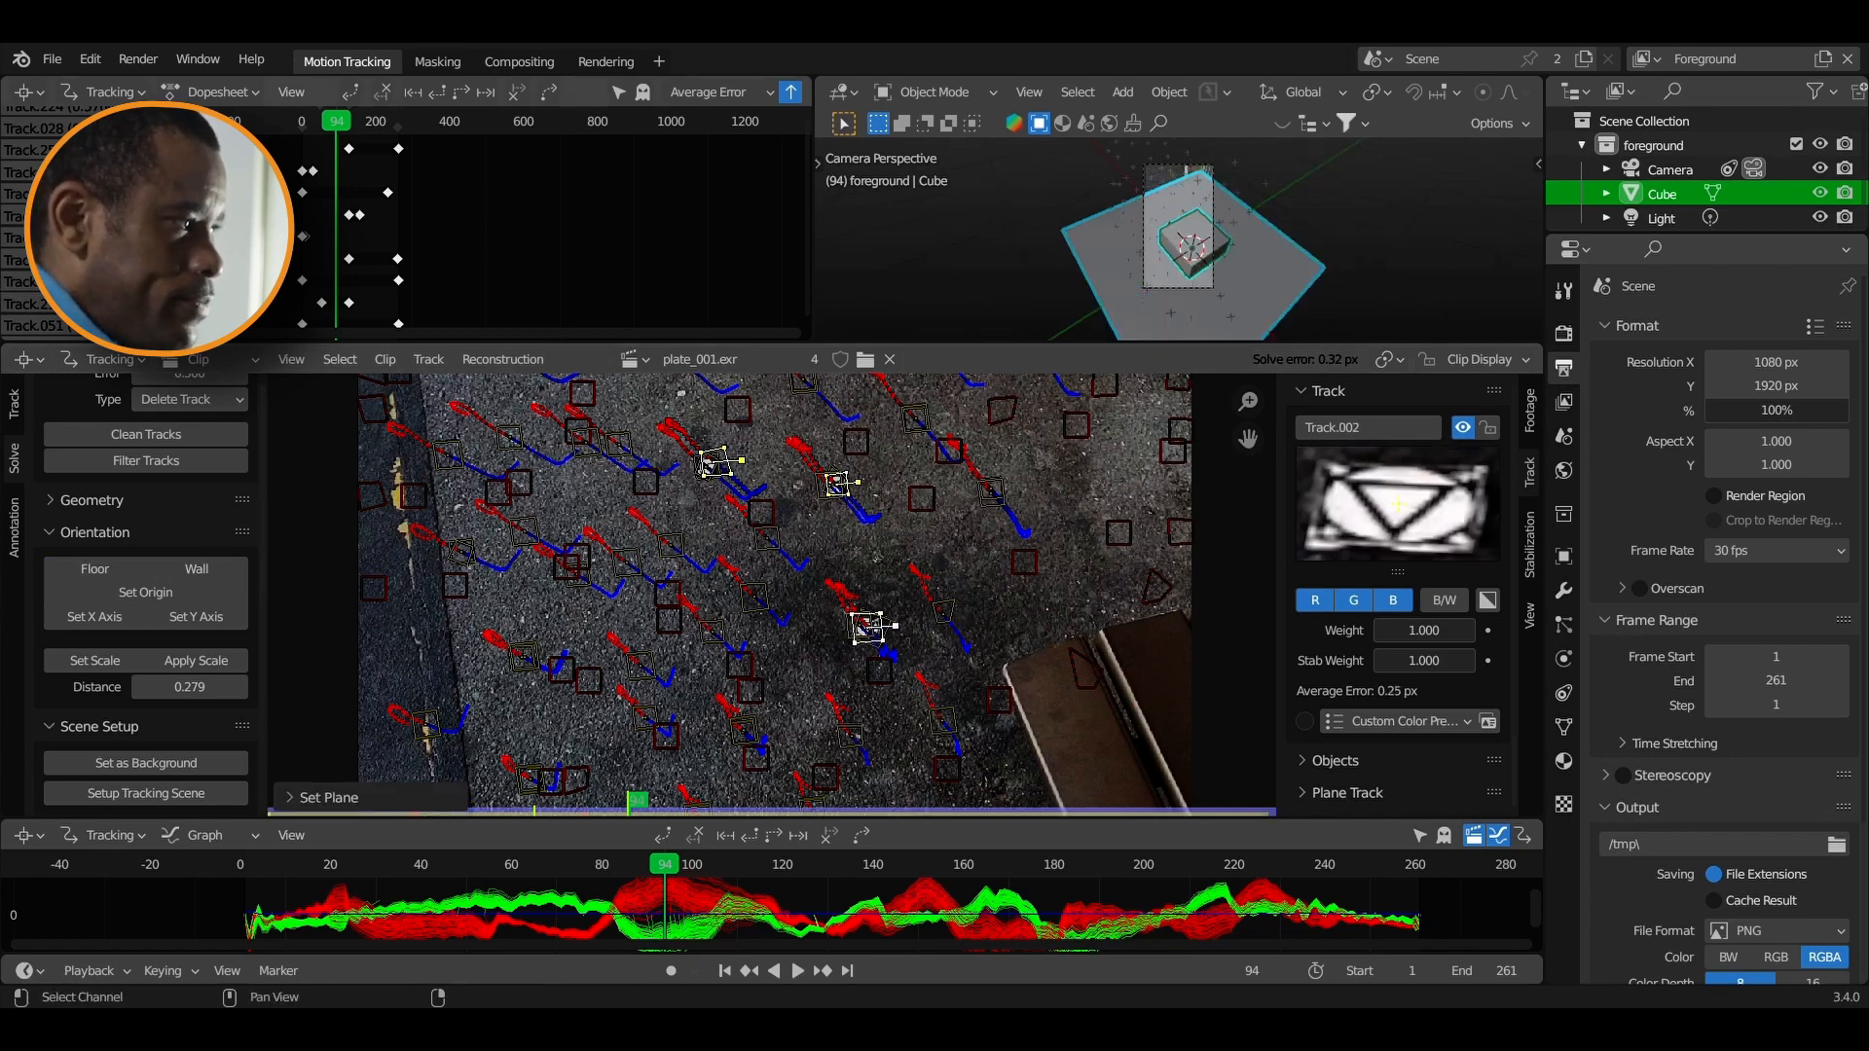
Add a general Layout workspace and look through the scene camera there
{"action": "left_click", "coordinate": [660, 60]}
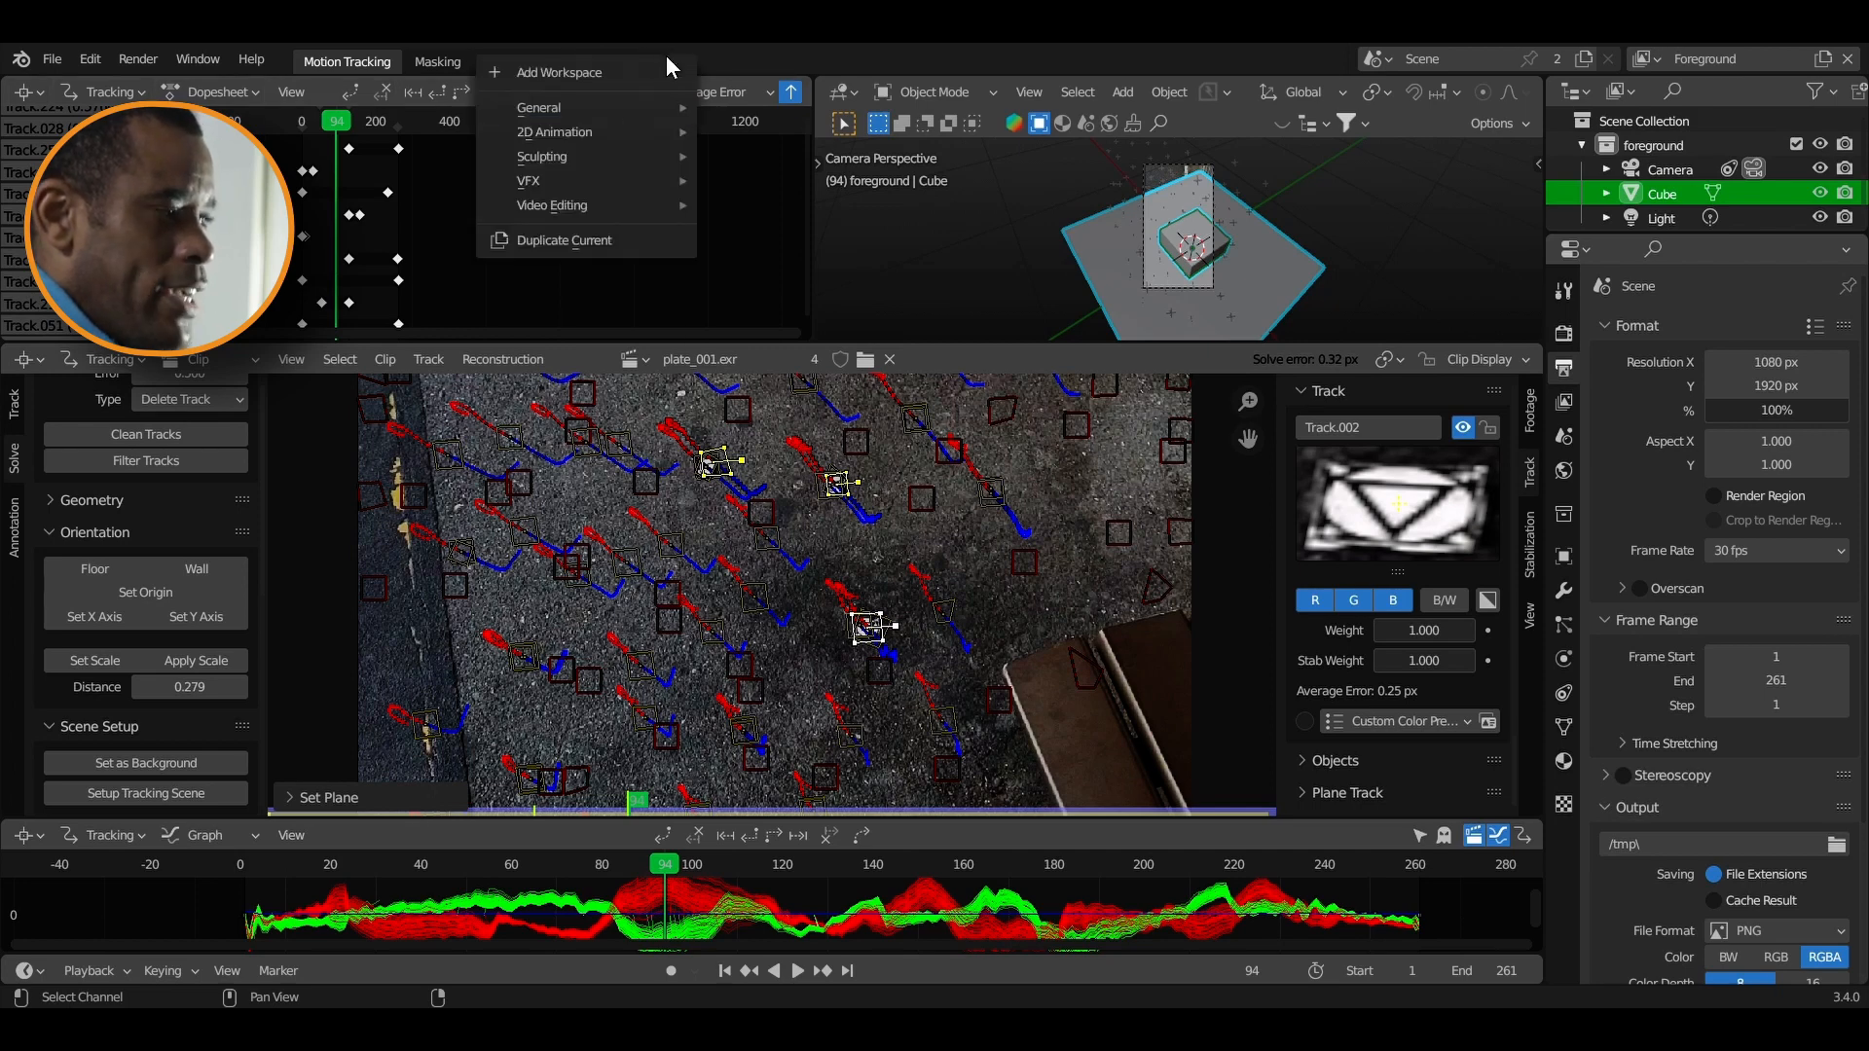
{"action": "mouse_move", "coordinate": [627, 107]}
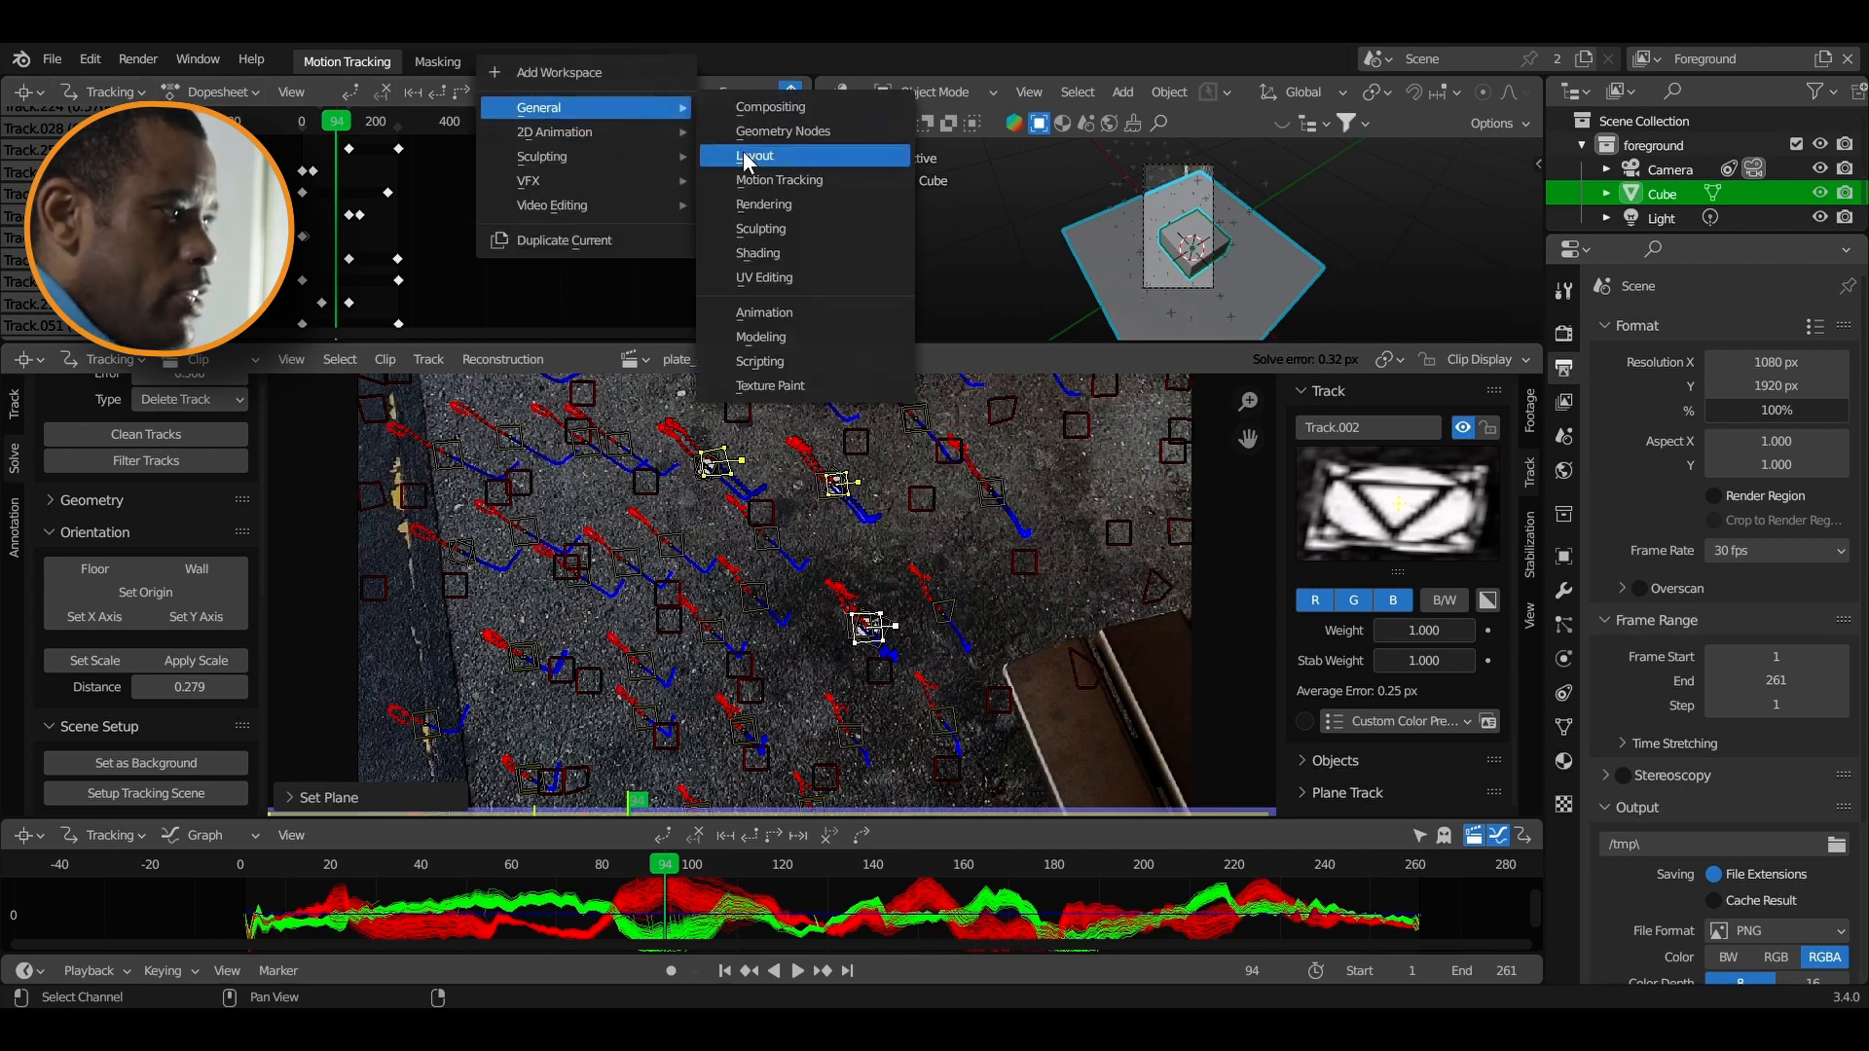
{"action": "left_click", "coordinate": [779, 154]}
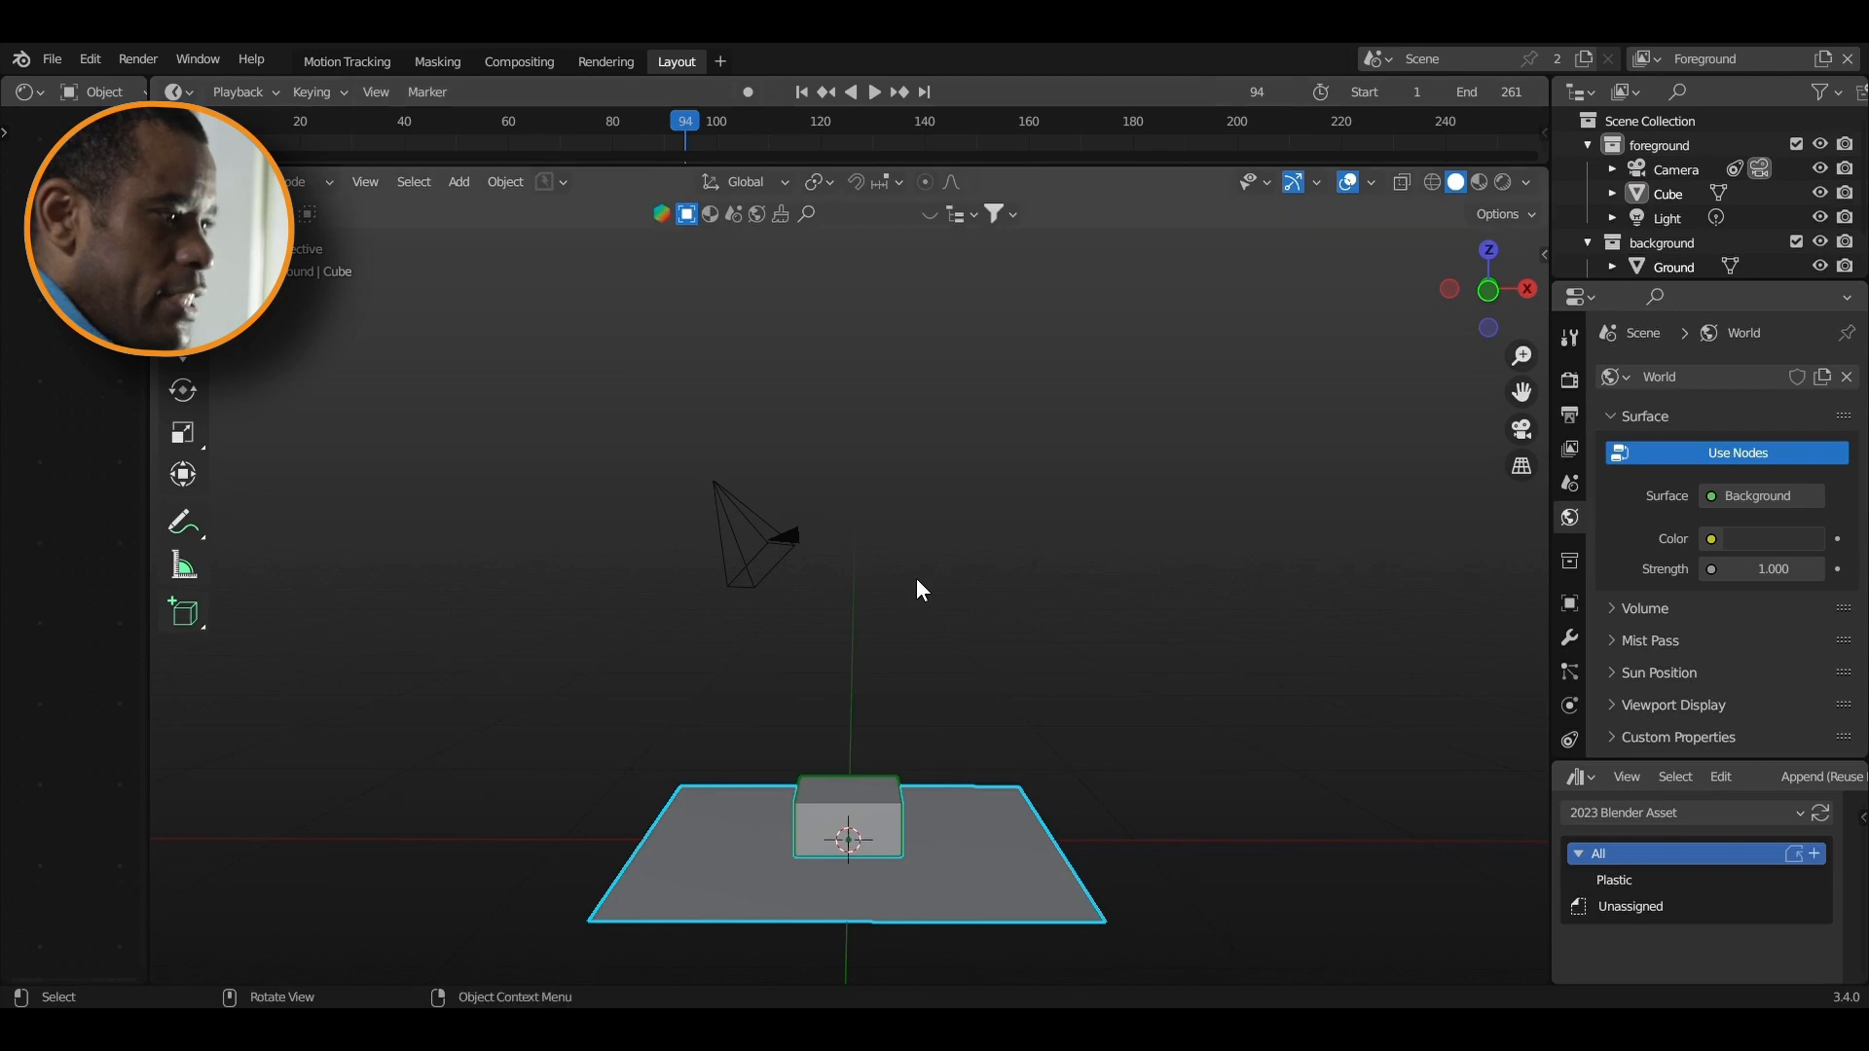
{"action": "key", "text": "KP_0"}
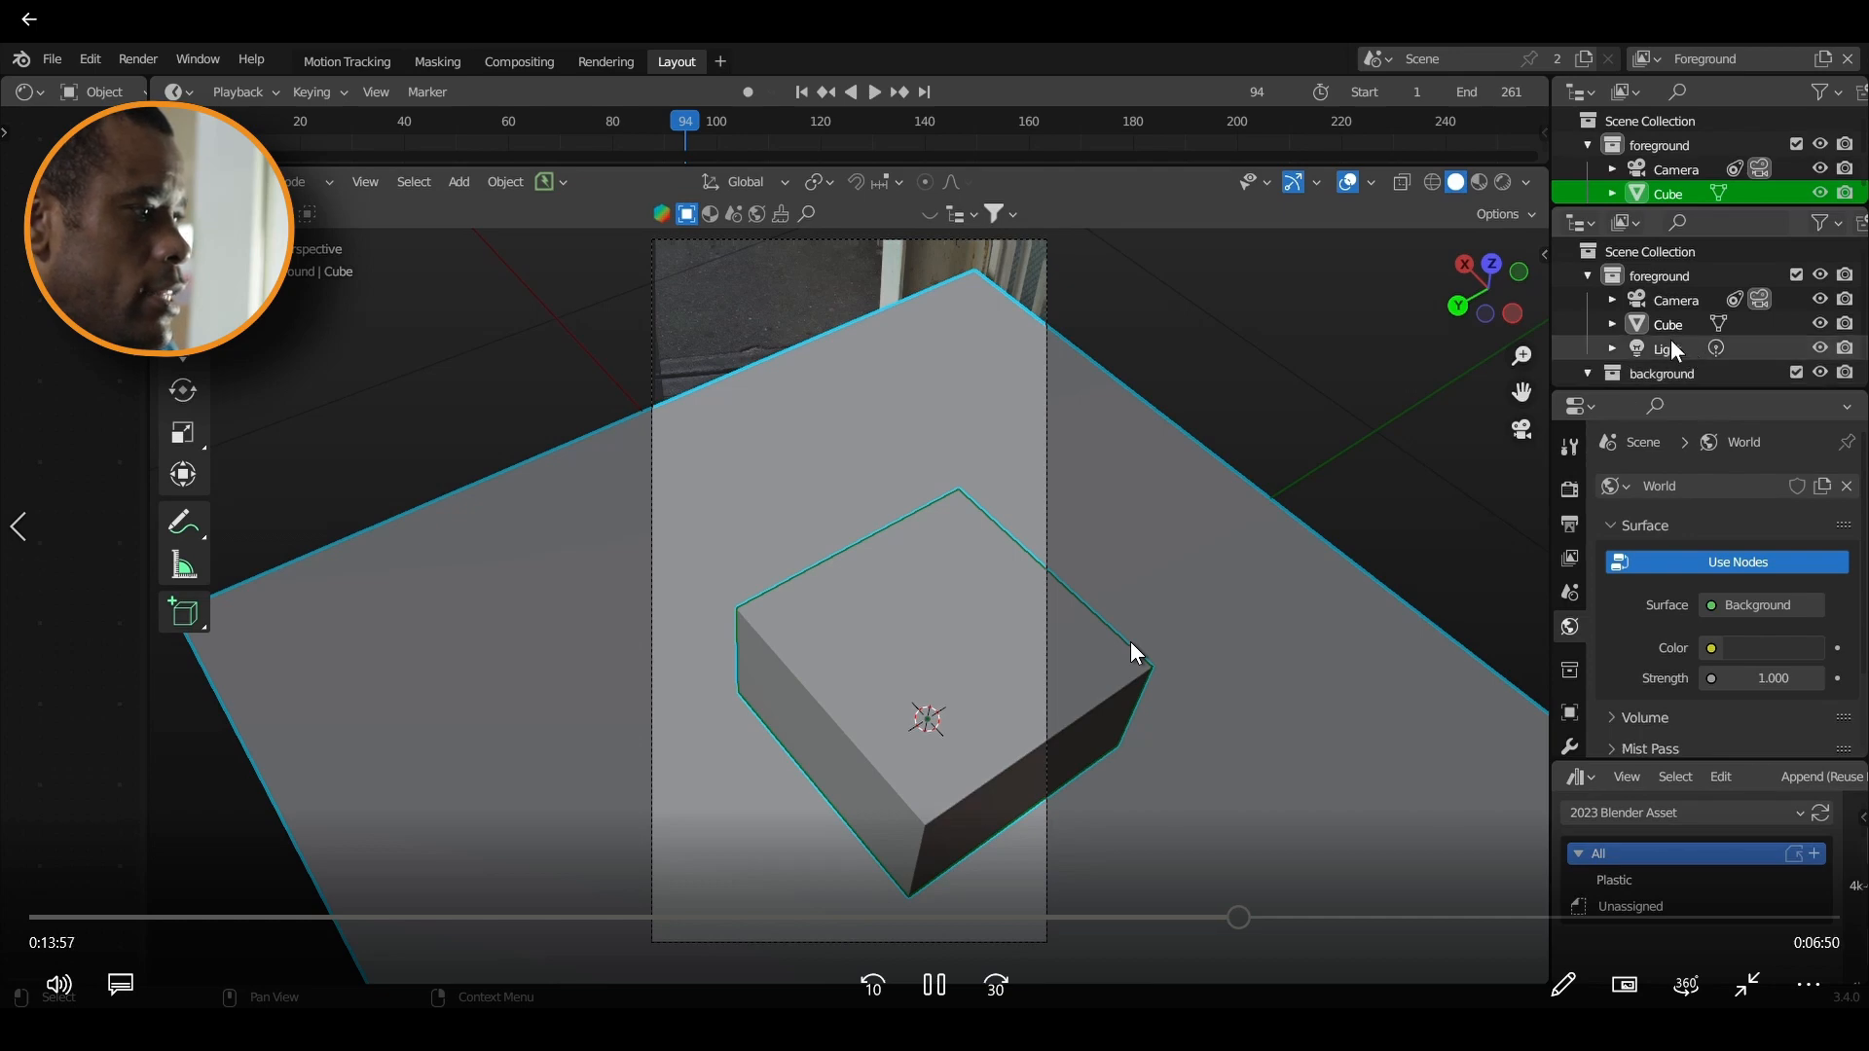
Select the scene camera and examine its lens and background image settings, then open the Sensor Fit options
{"action": "left_click", "coordinate": [1676, 300]}
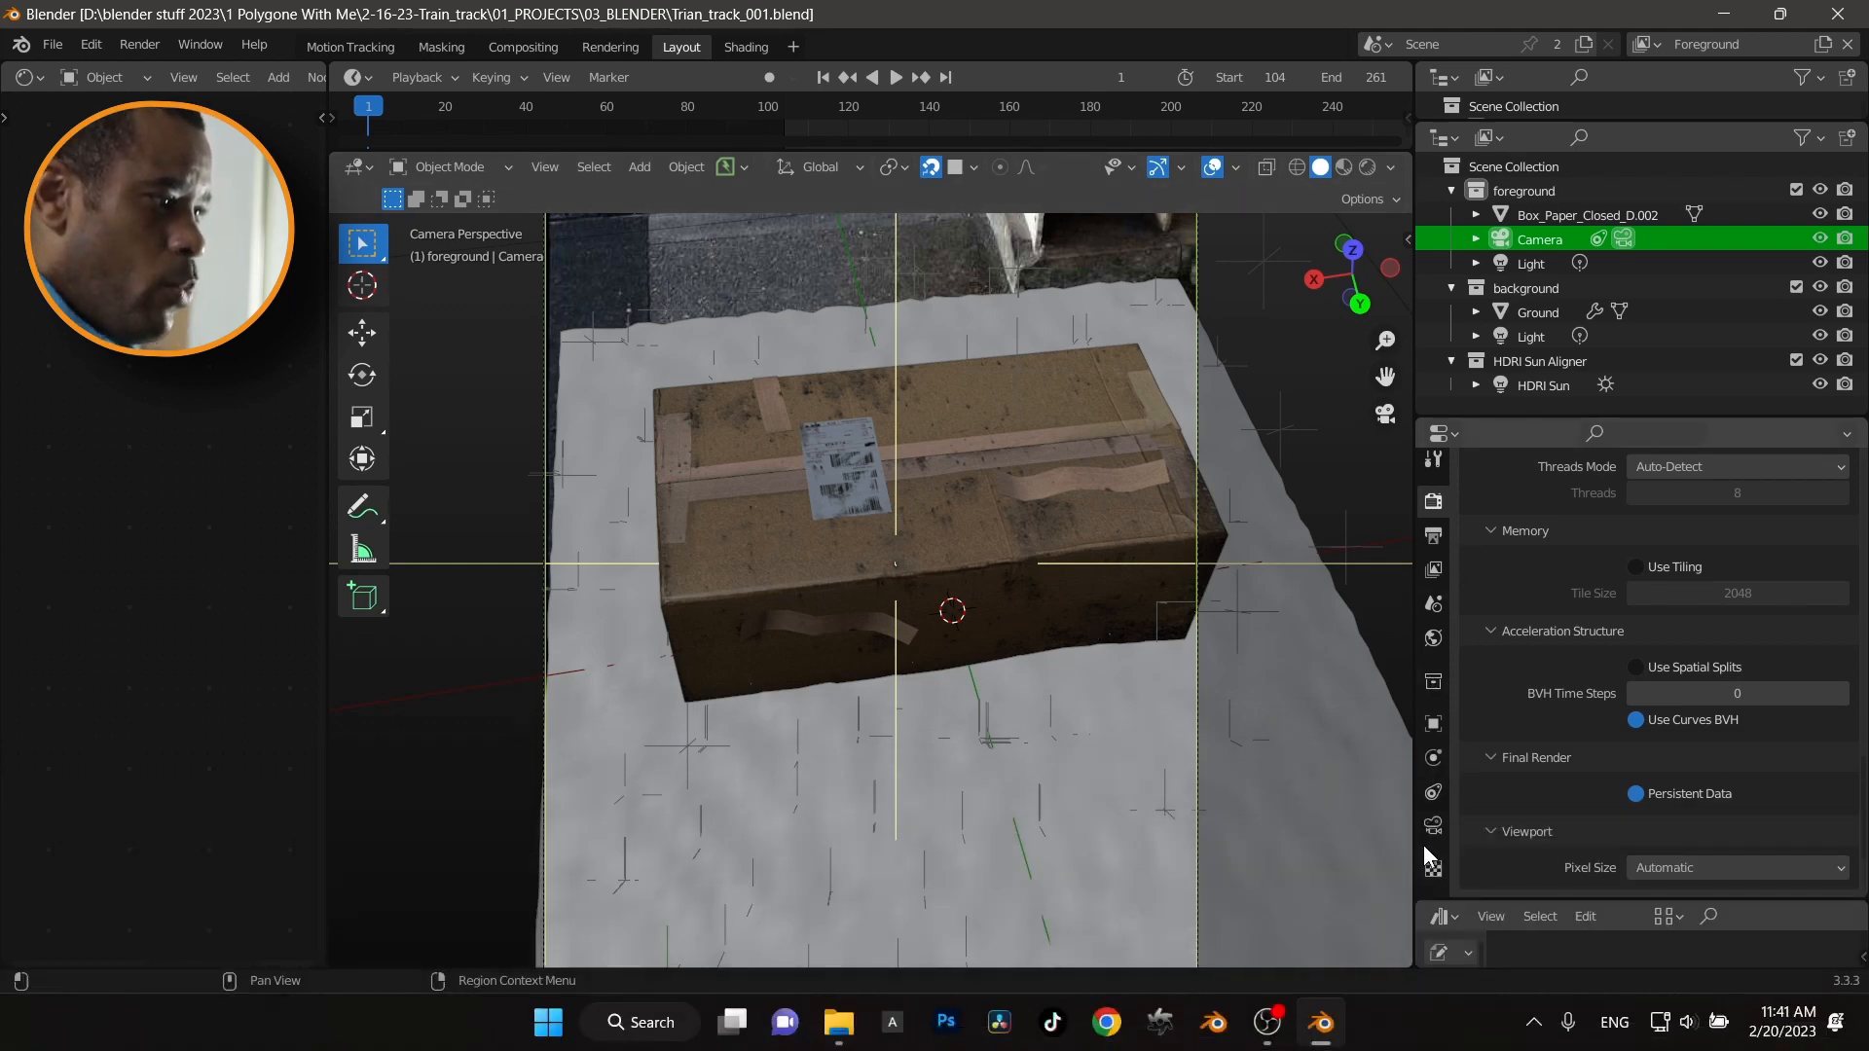
{"action": "left_click", "coordinate": [1427, 835]}
{"action": "scroll", "coordinate": [1540, 627], "scroll_direction": "up", "scroll_amount": 17}
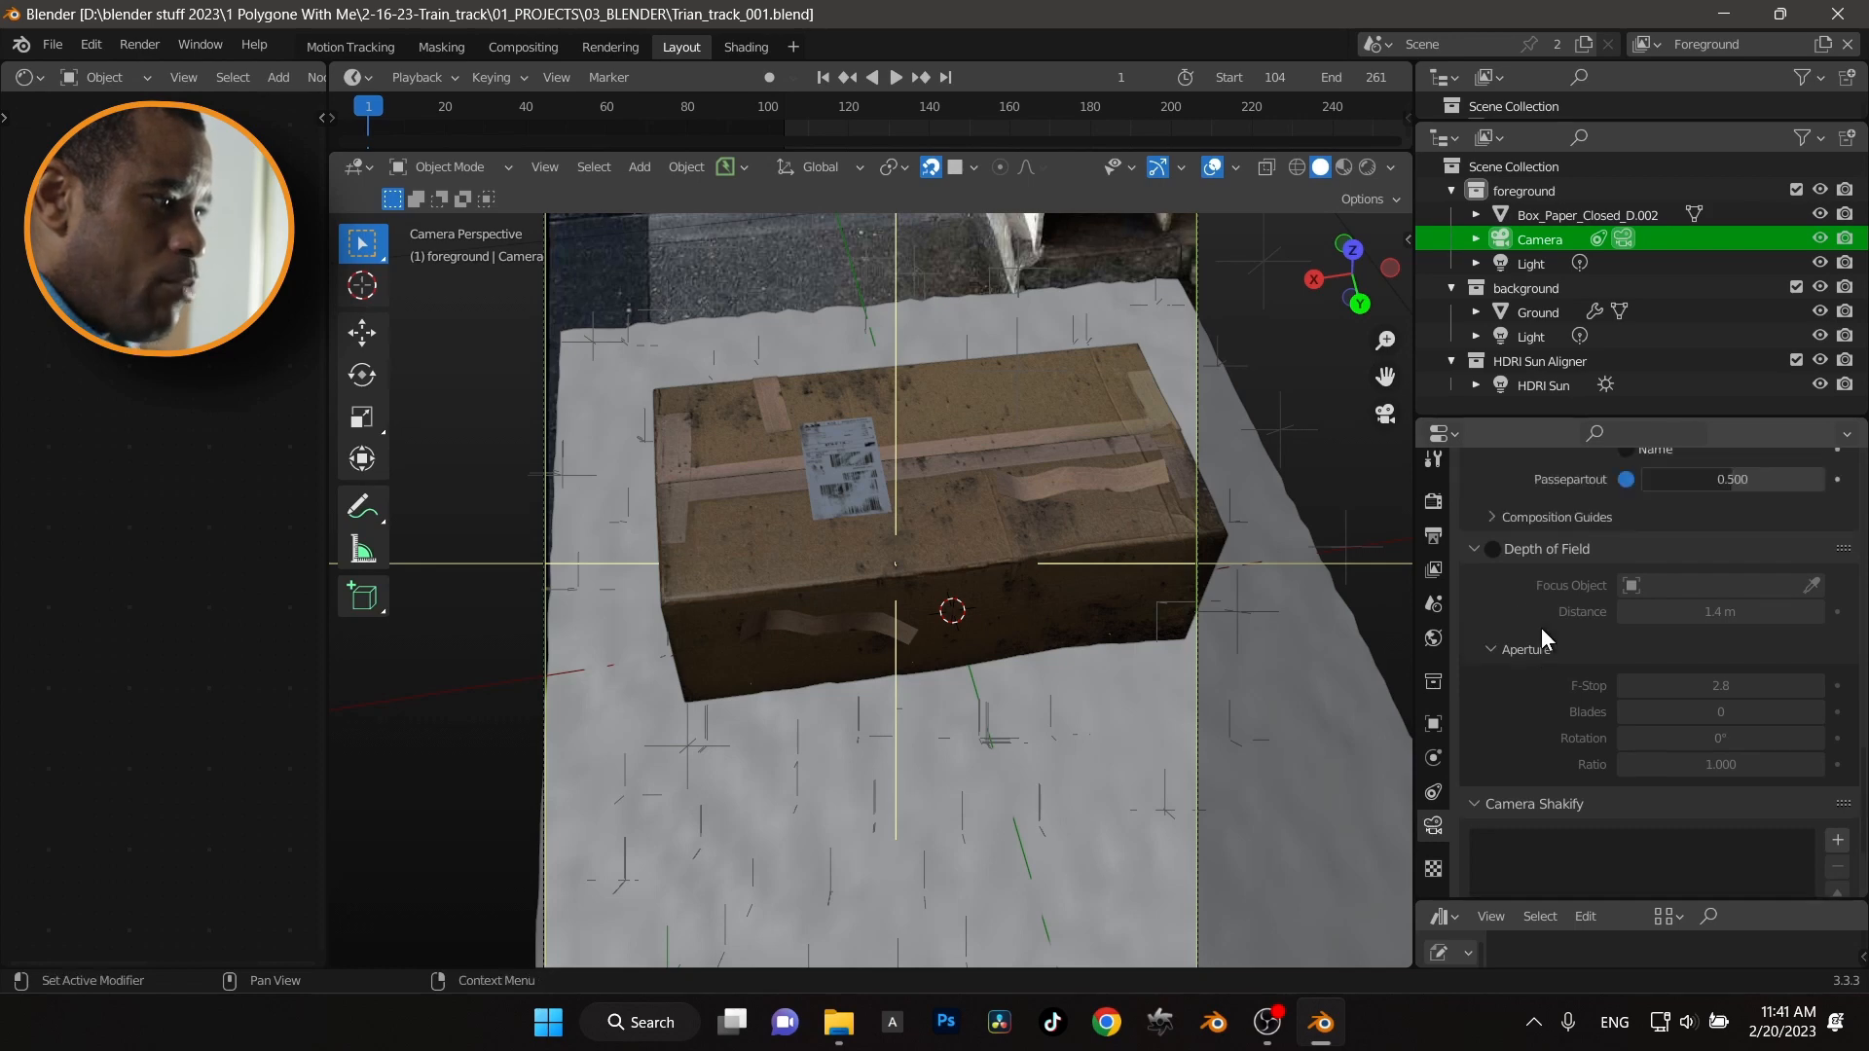
{"action": "scroll", "coordinate": [1513, 662], "scroll_direction": "up", "scroll_amount": 10}
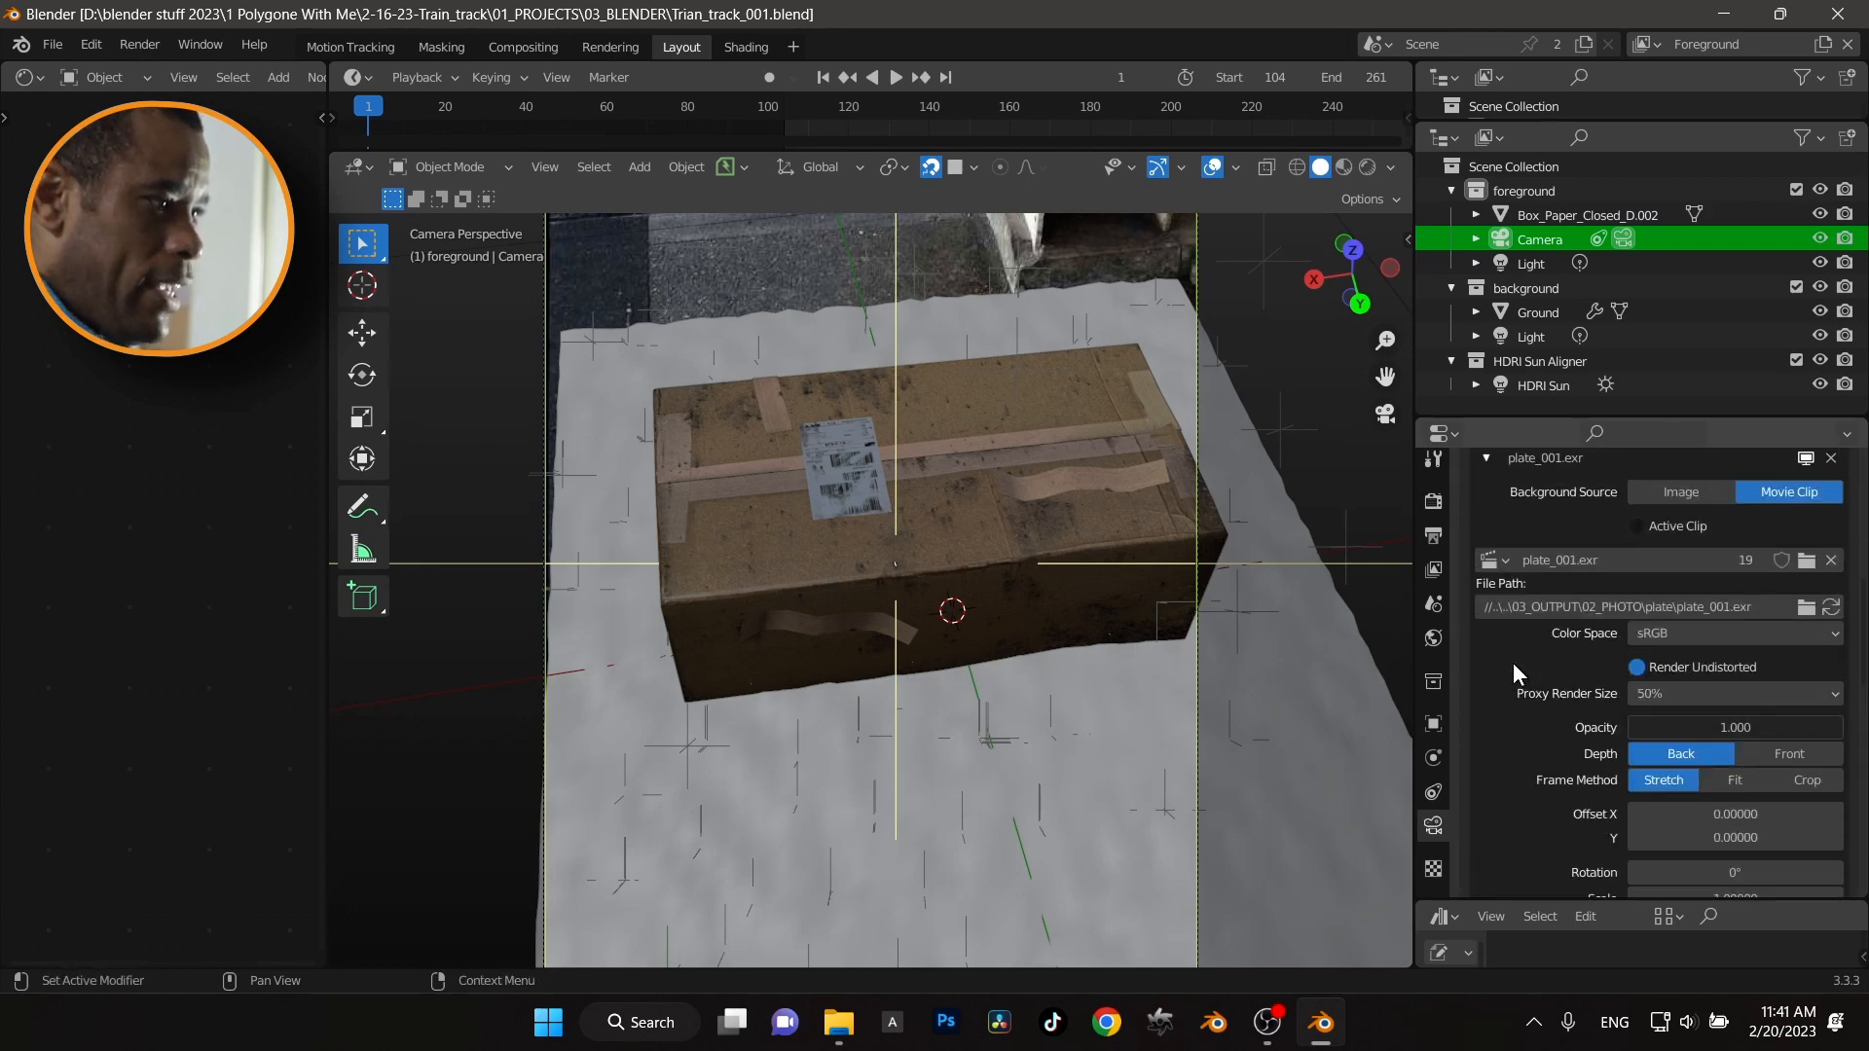
{"action": "scroll", "coordinate": [1506, 643], "scroll_direction": "up", "scroll_amount": 3}
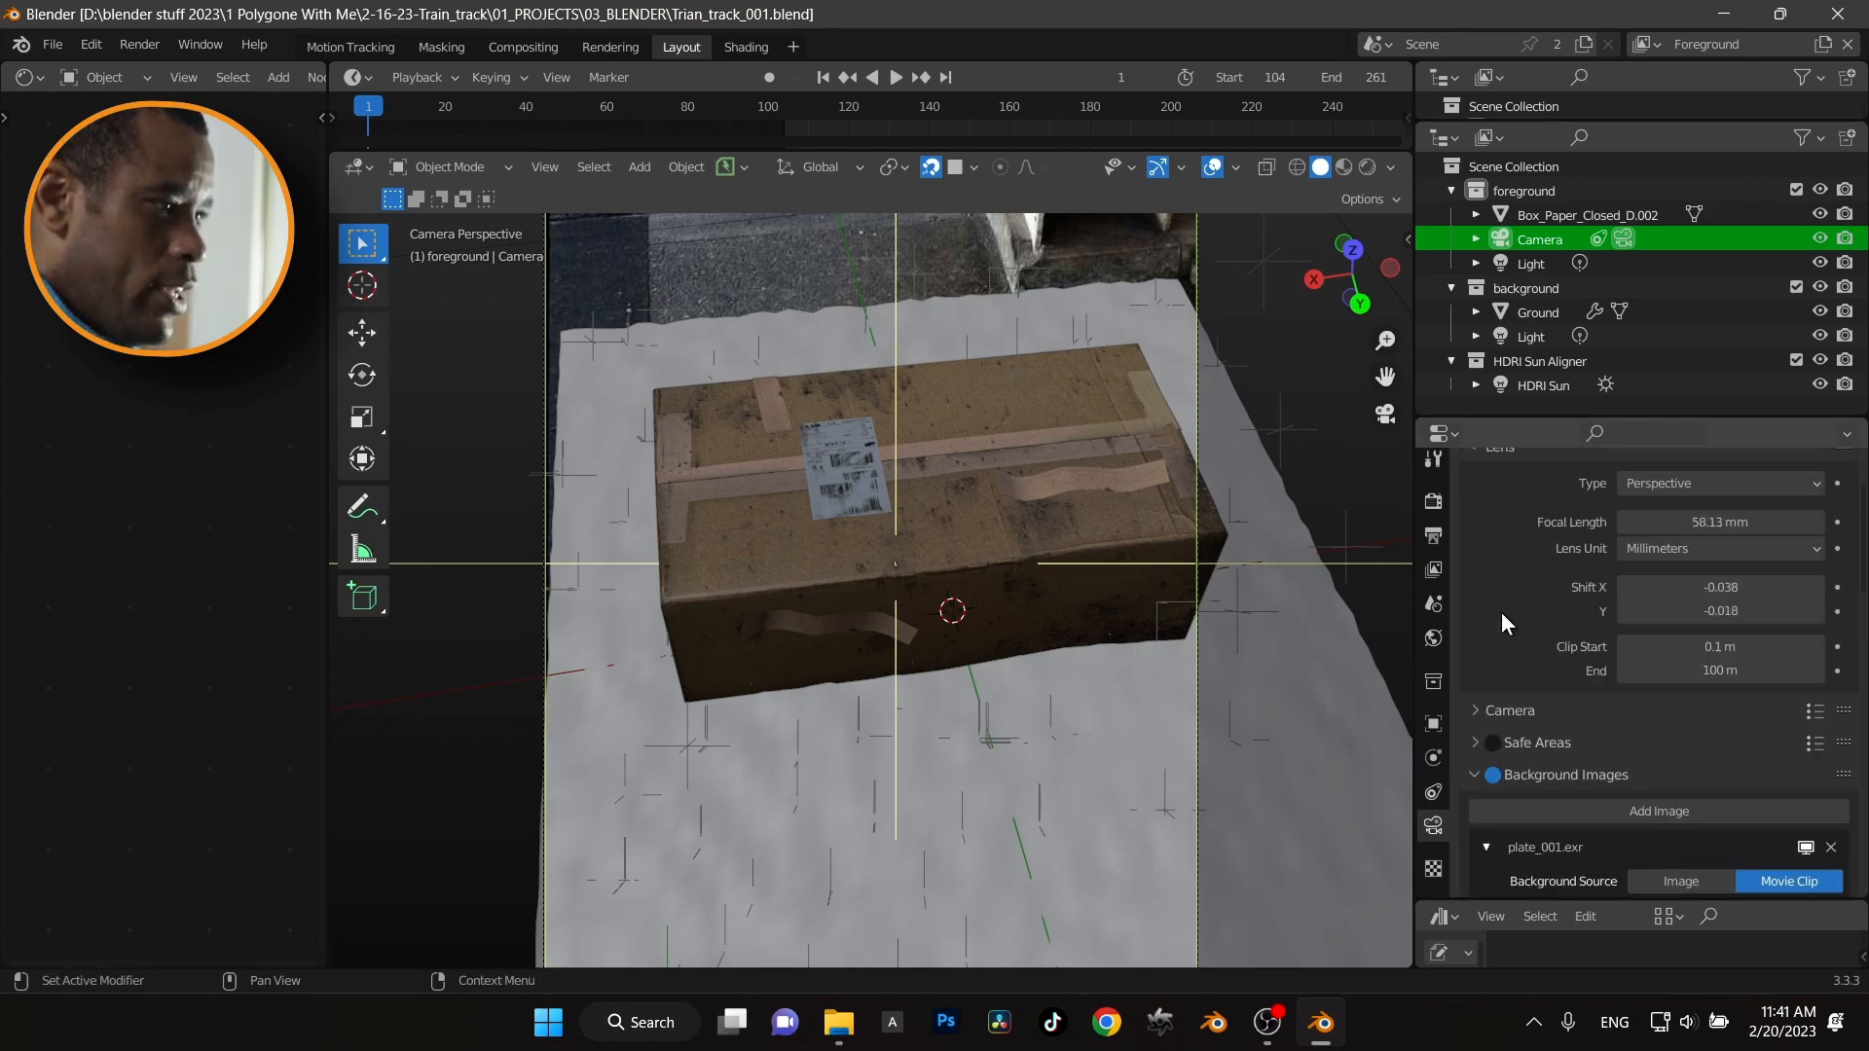
{"action": "left_click", "coordinate": [1486, 708]}
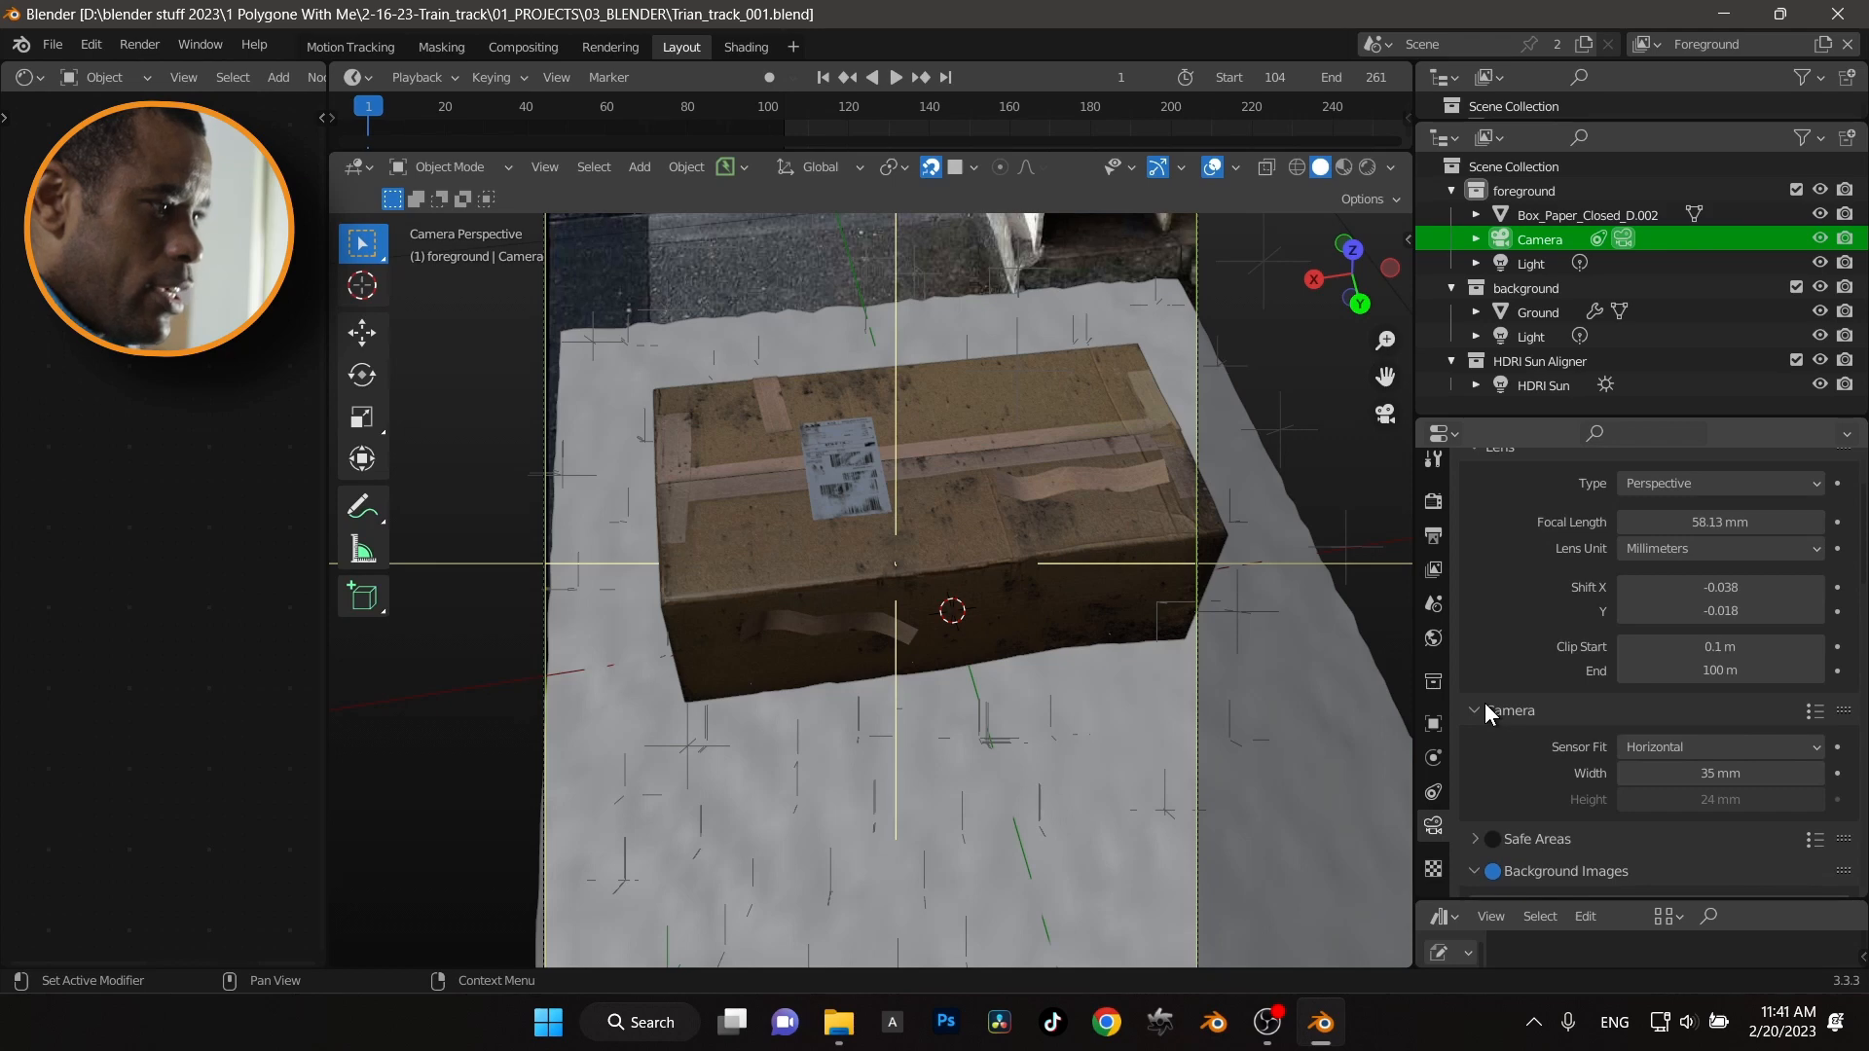
{"action": "left_click", "coordinate": [1693, 747]}
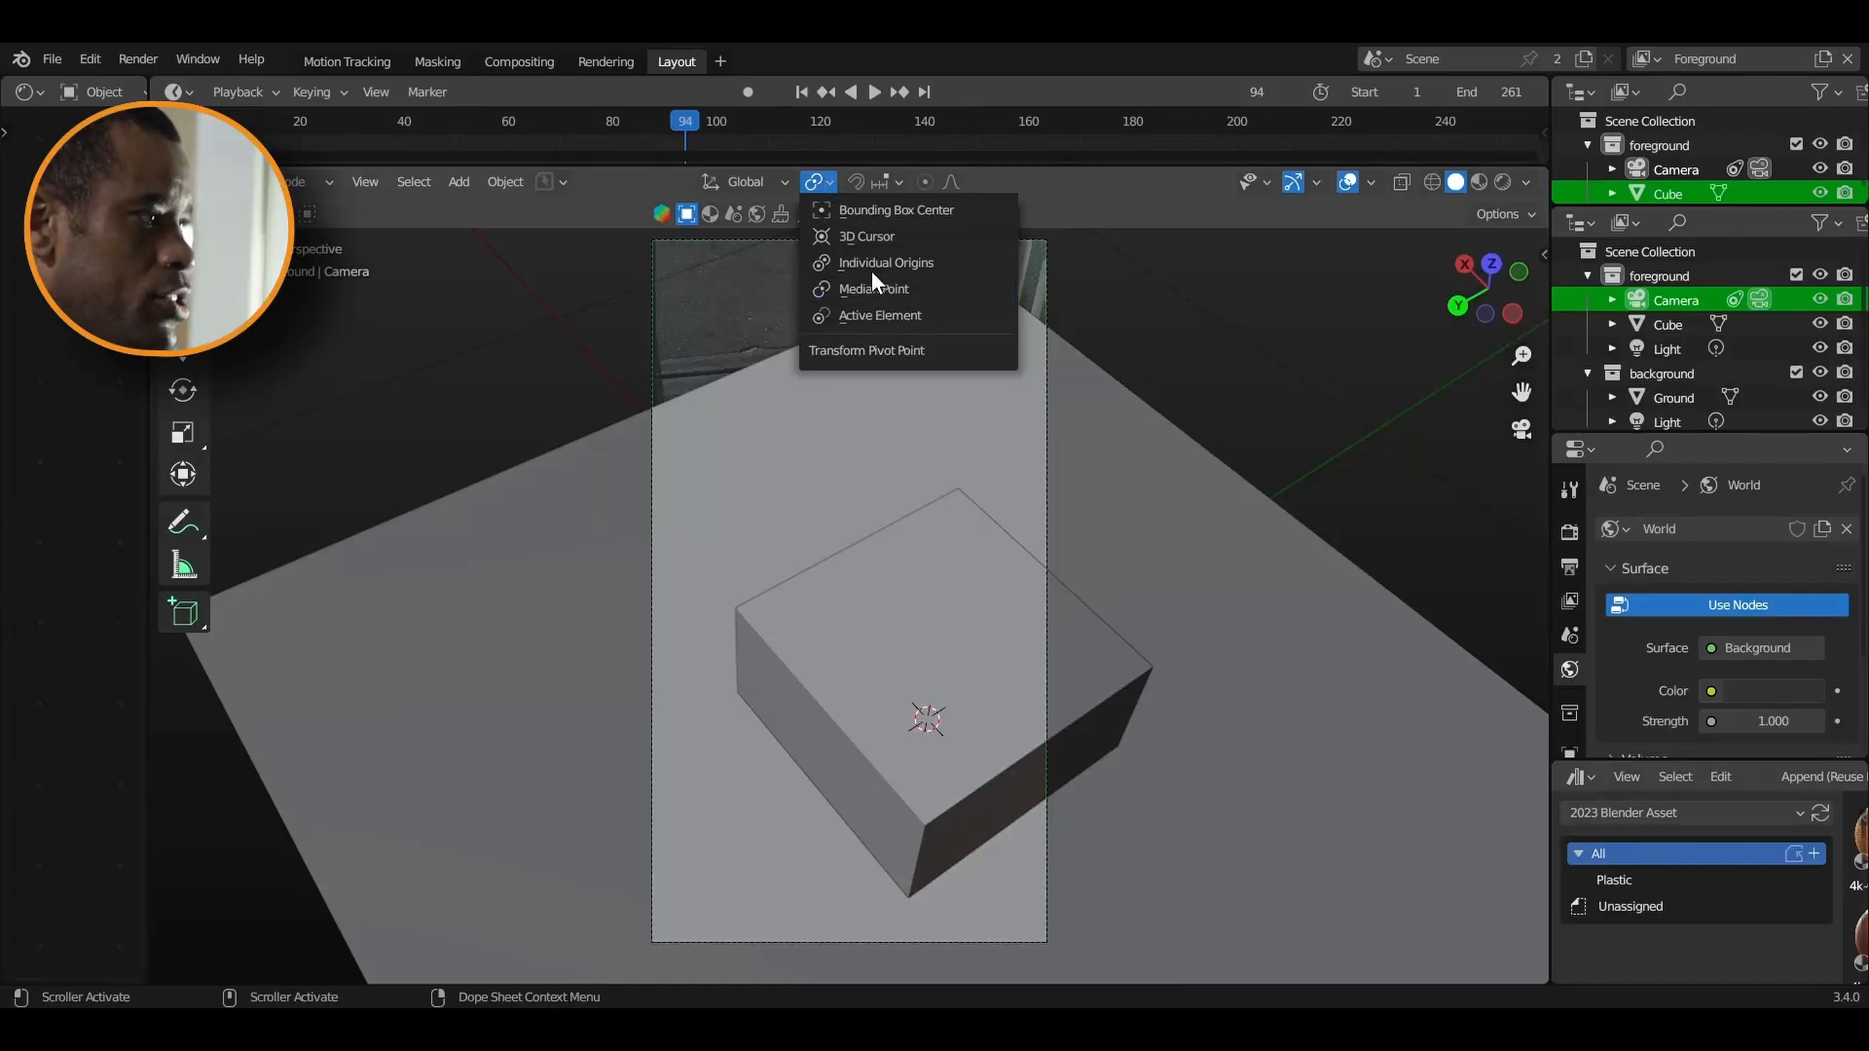
Set the transform pivot point to 3D Cursor and rotate the camera around the global Z axis
{"action": "left_click", "coordinate": [869, 239]}
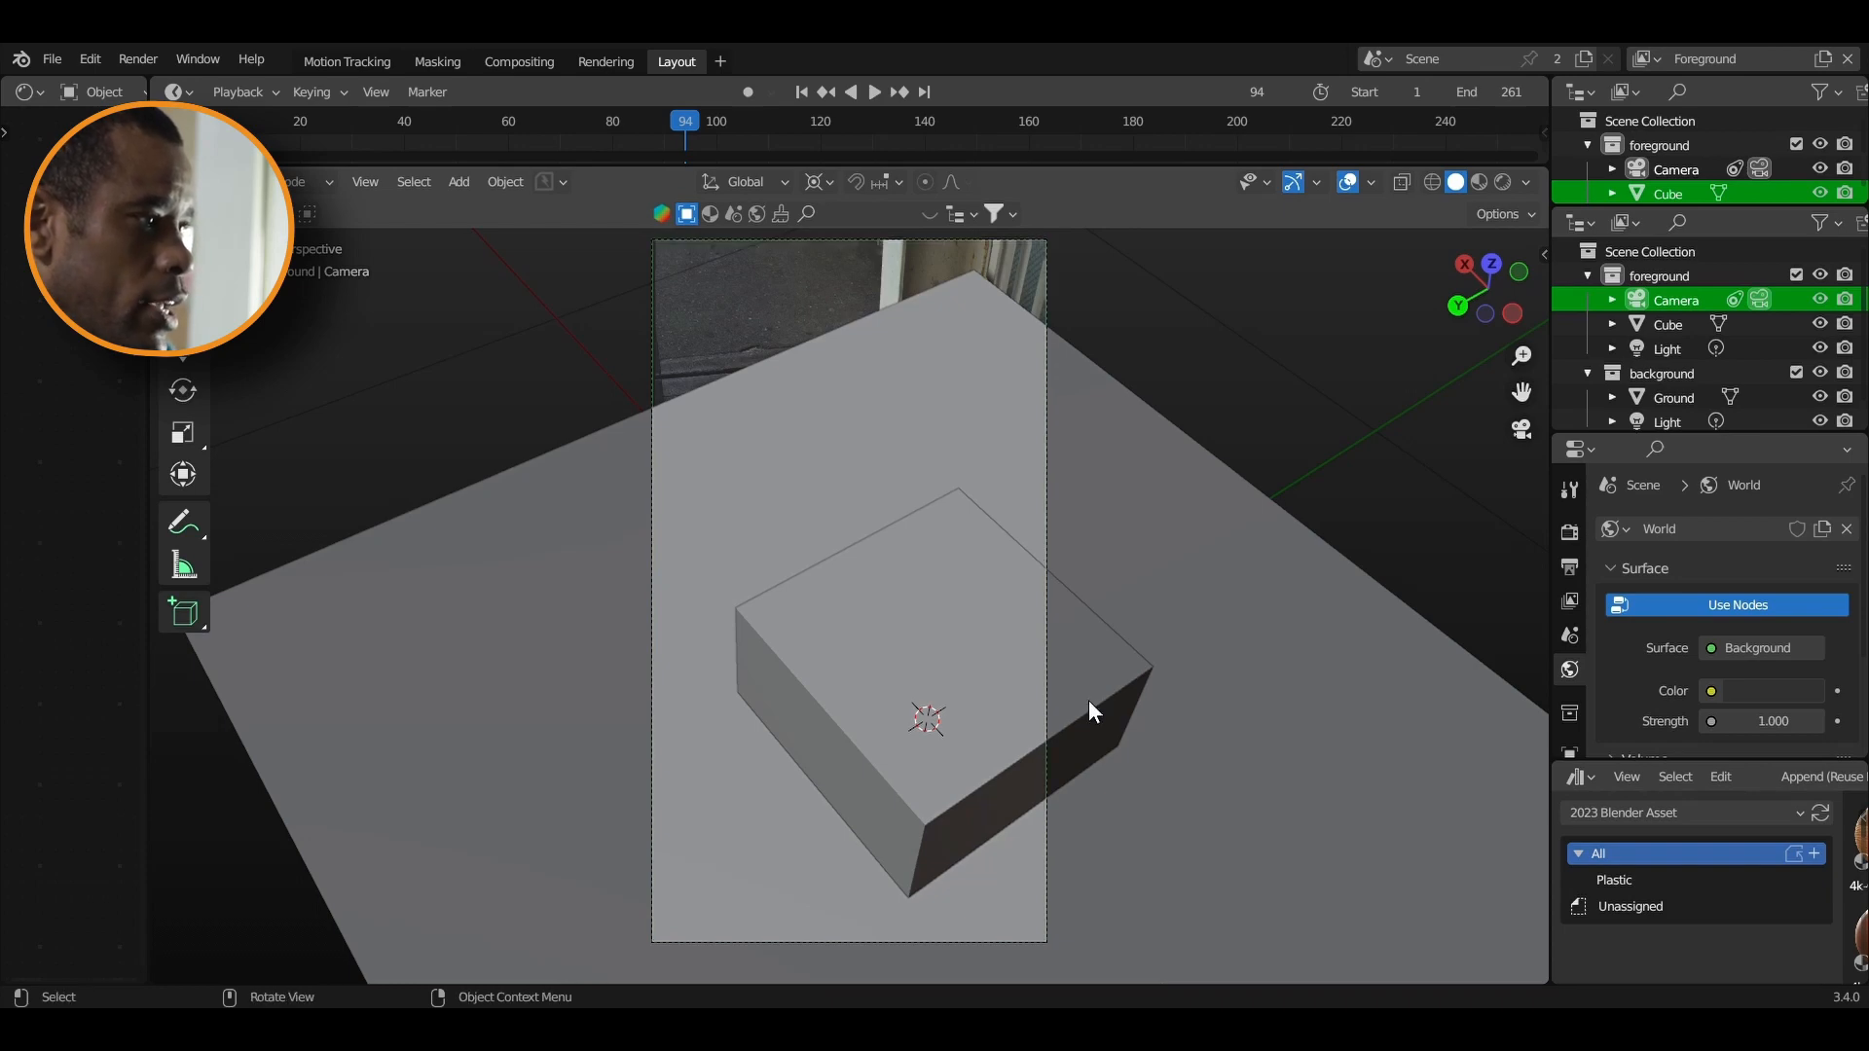
{"action": "key", "text": "r"}
{"action": "key", "text": "z"}
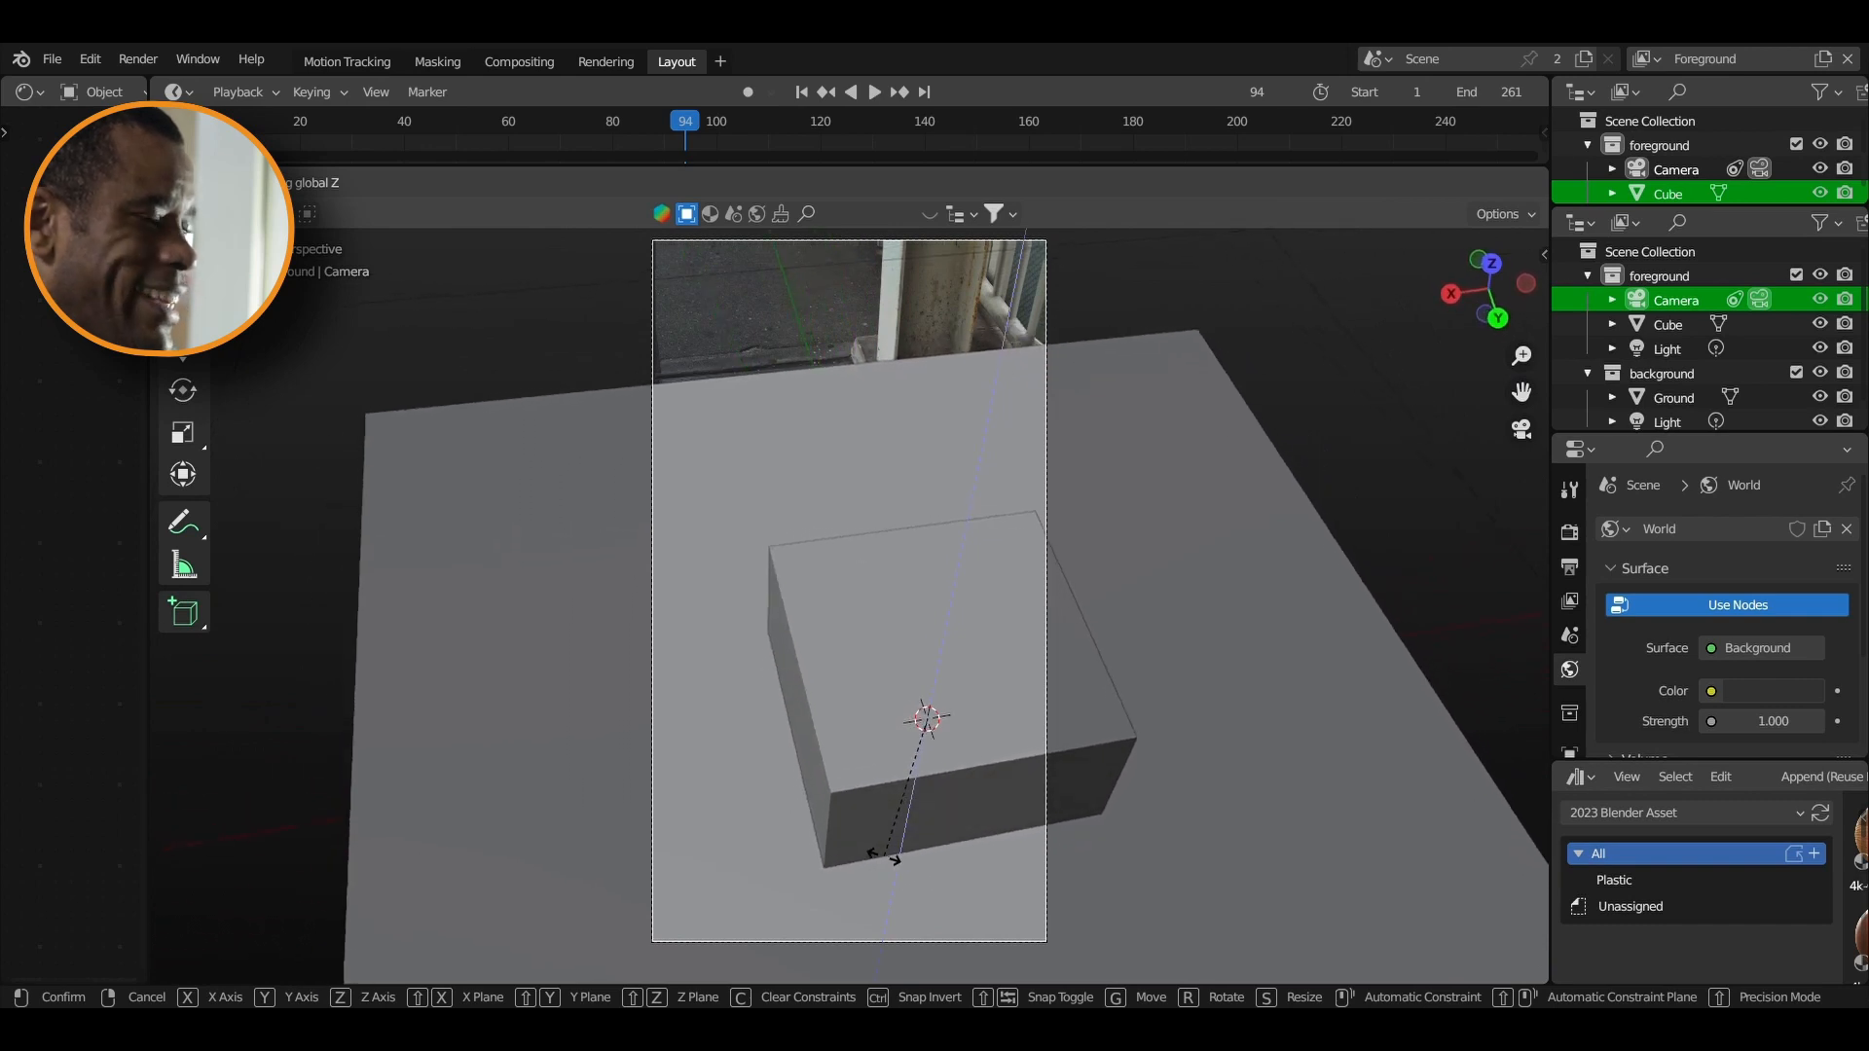
{"action": "left_click", "coordinate": [822, 819]}
Scale the ground plane down so it extends only slightly beyond the cube
{"action": "left_click", "coordinate": [1083, 744]}
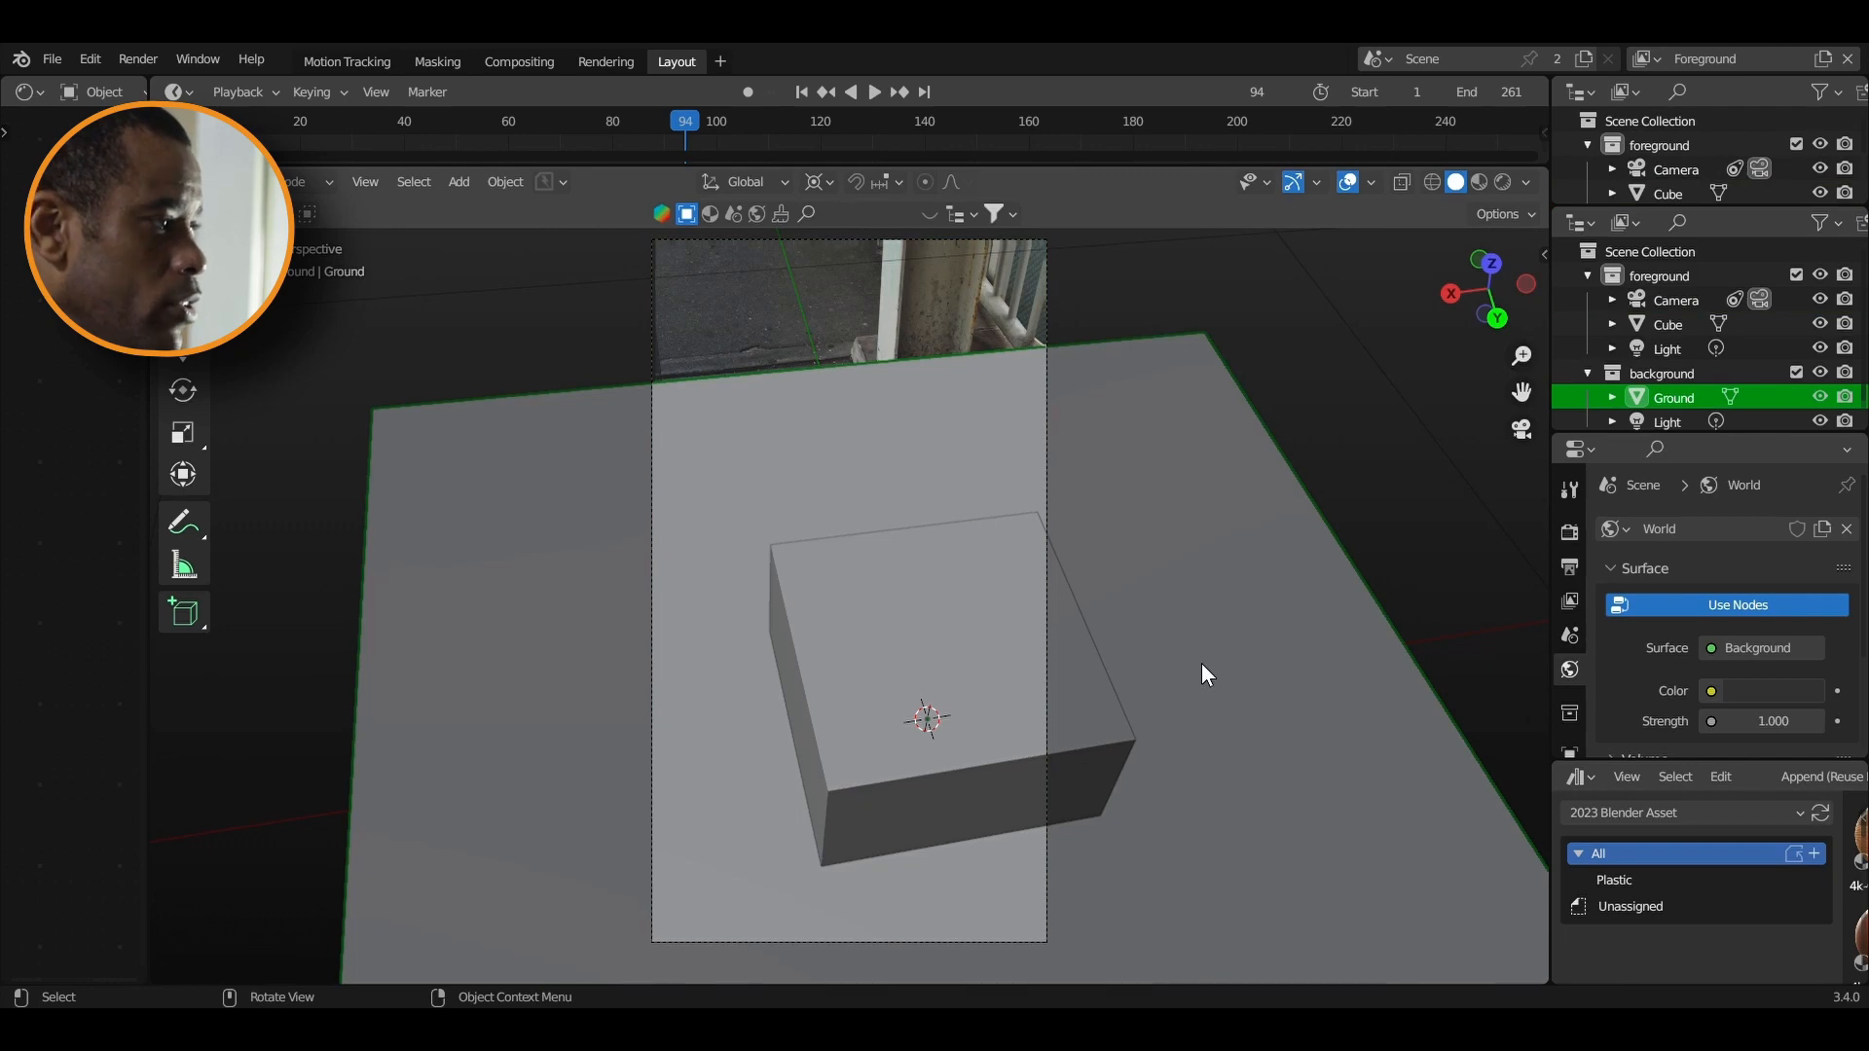
{"action": "key", "text": "s"}
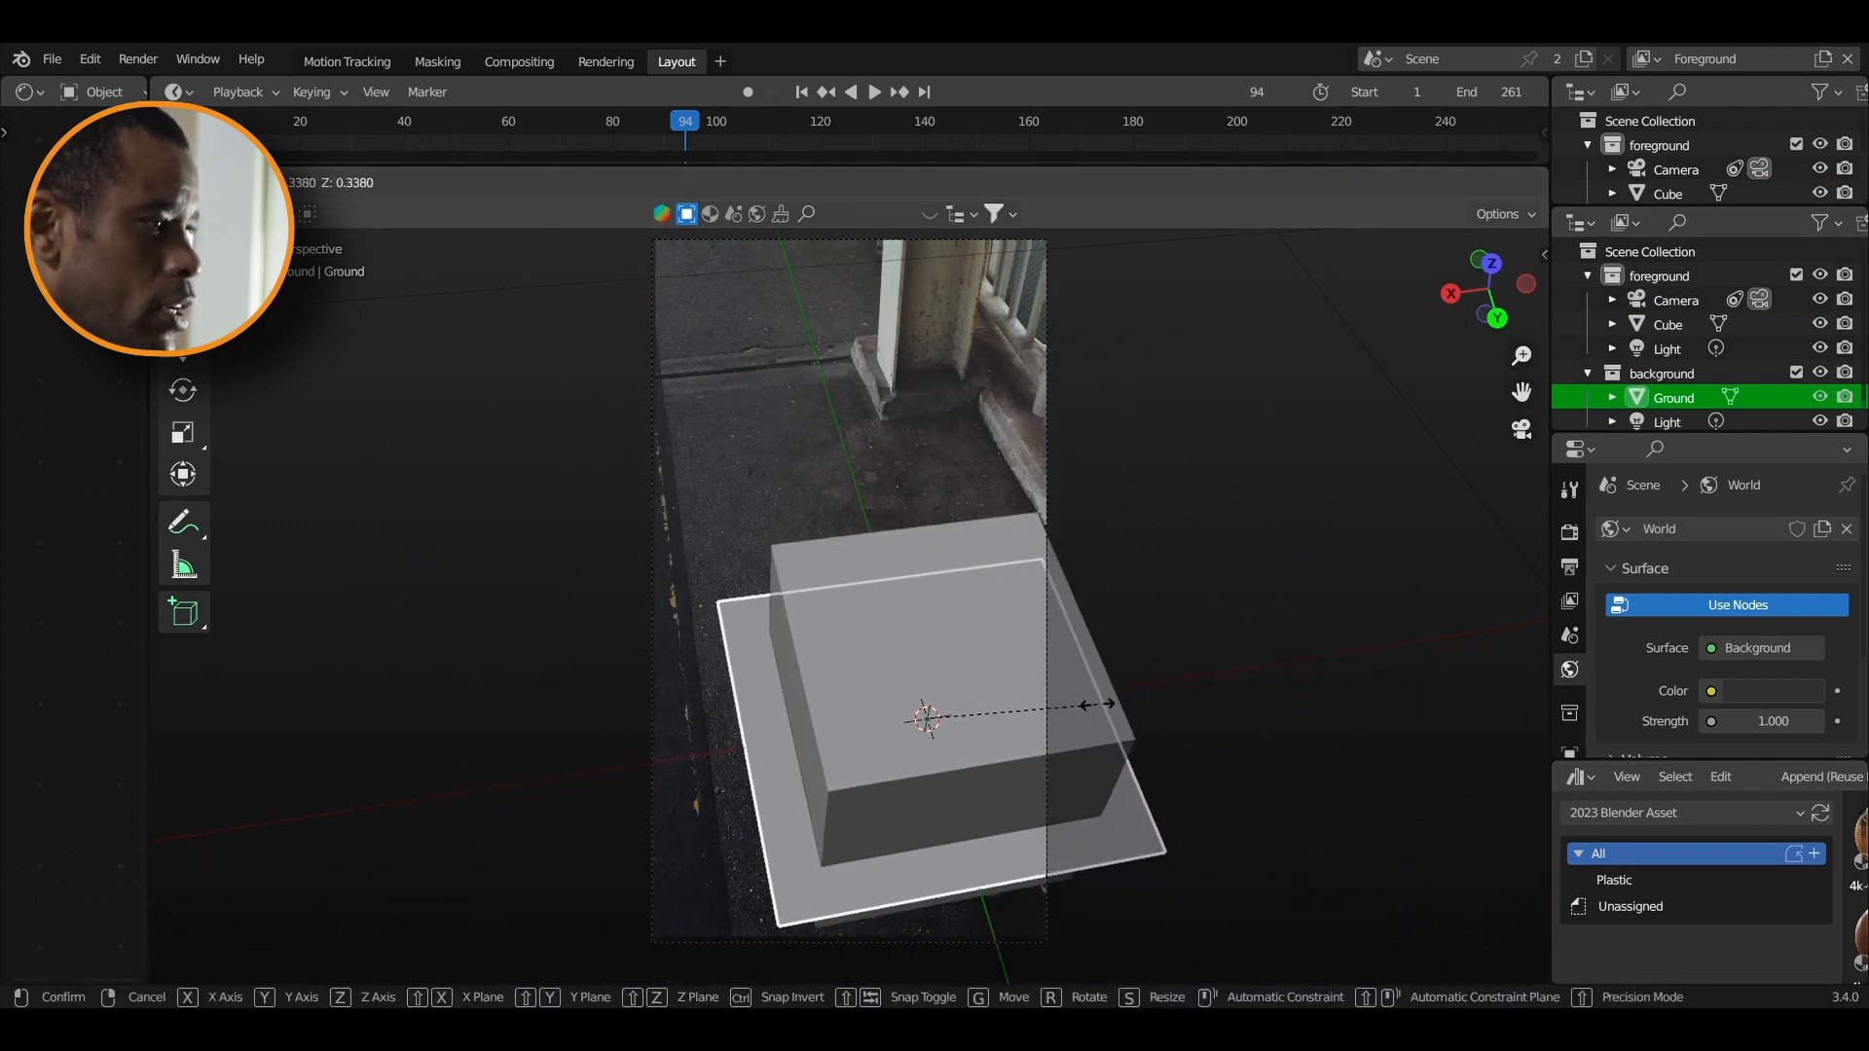
{"action": "left_click", "coordinate": [1124, 704]}
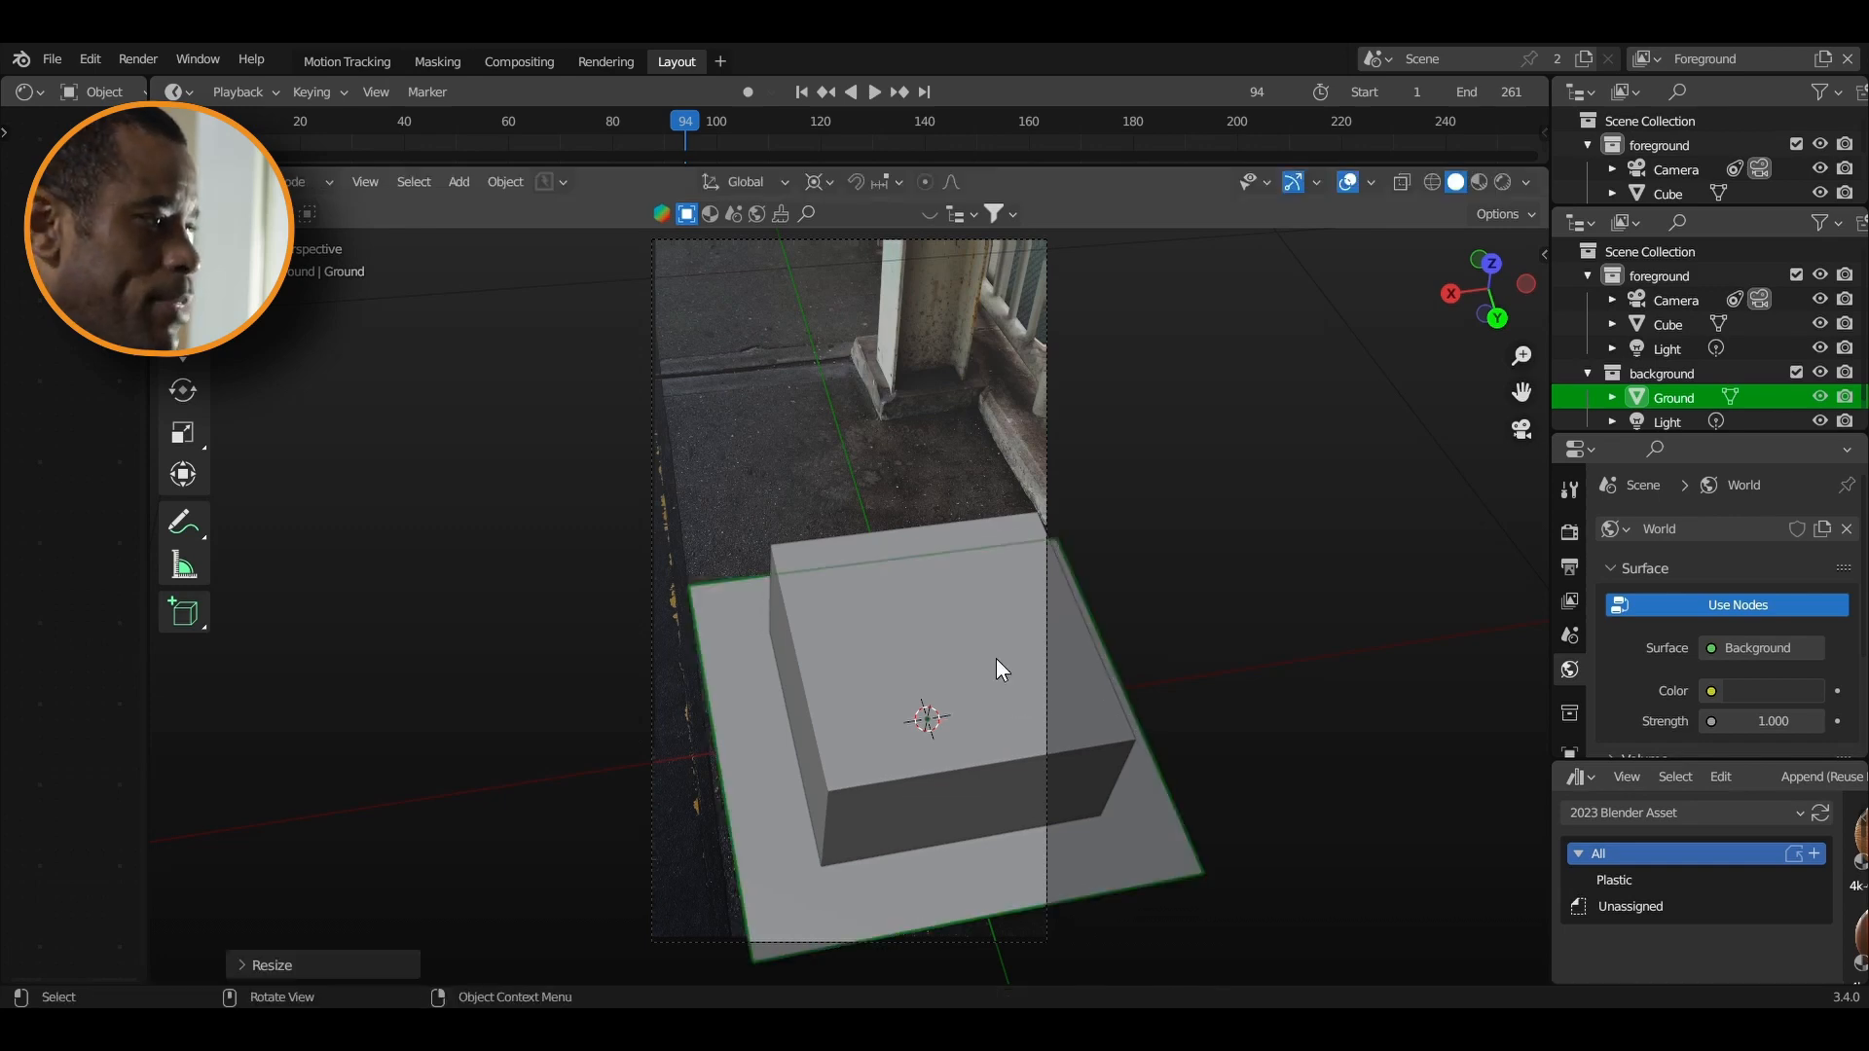
Scale the cube down to roughly a third of its size around the 3D cursor
{"action": "left_click", "coordinate": [1022, 600]}
{"action": "key", "text": "s"}
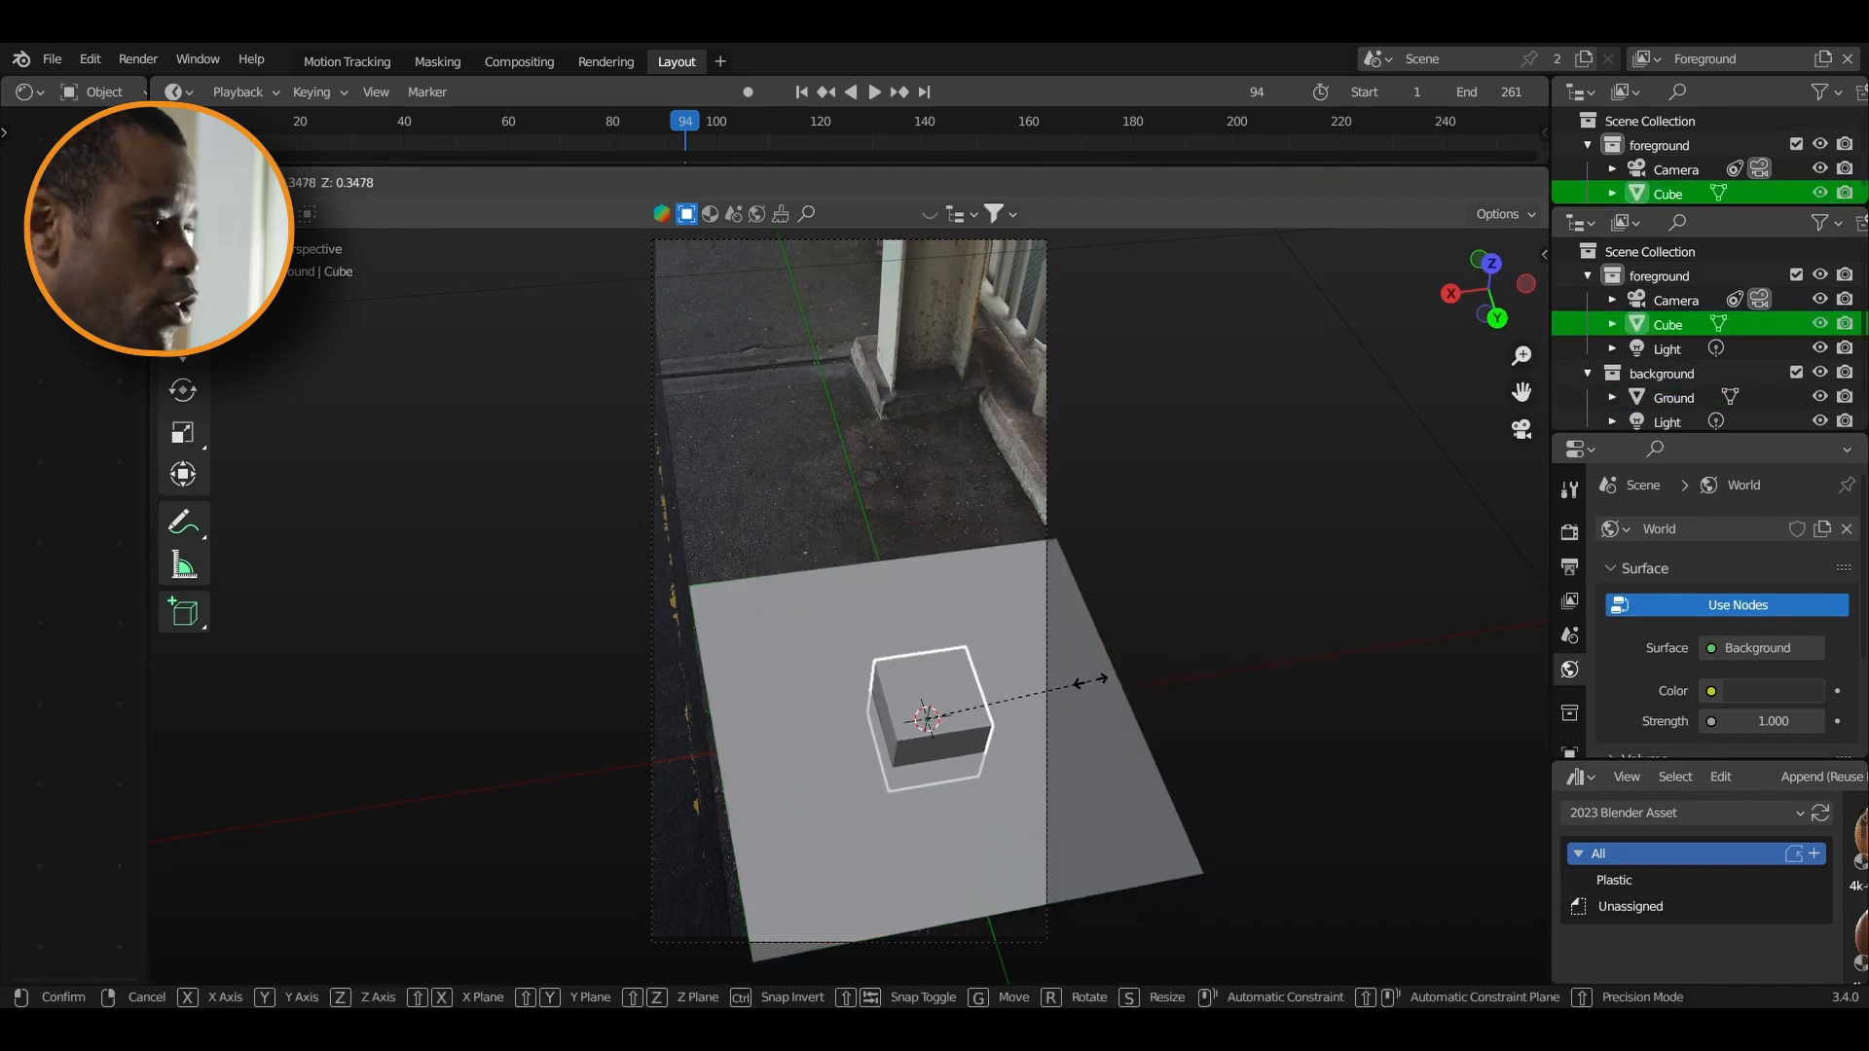
{"action": "left_click", "coordinate": [1083, 685]}
{"action": "key", "text": "g"}
{"action": "key", "text": "z"}
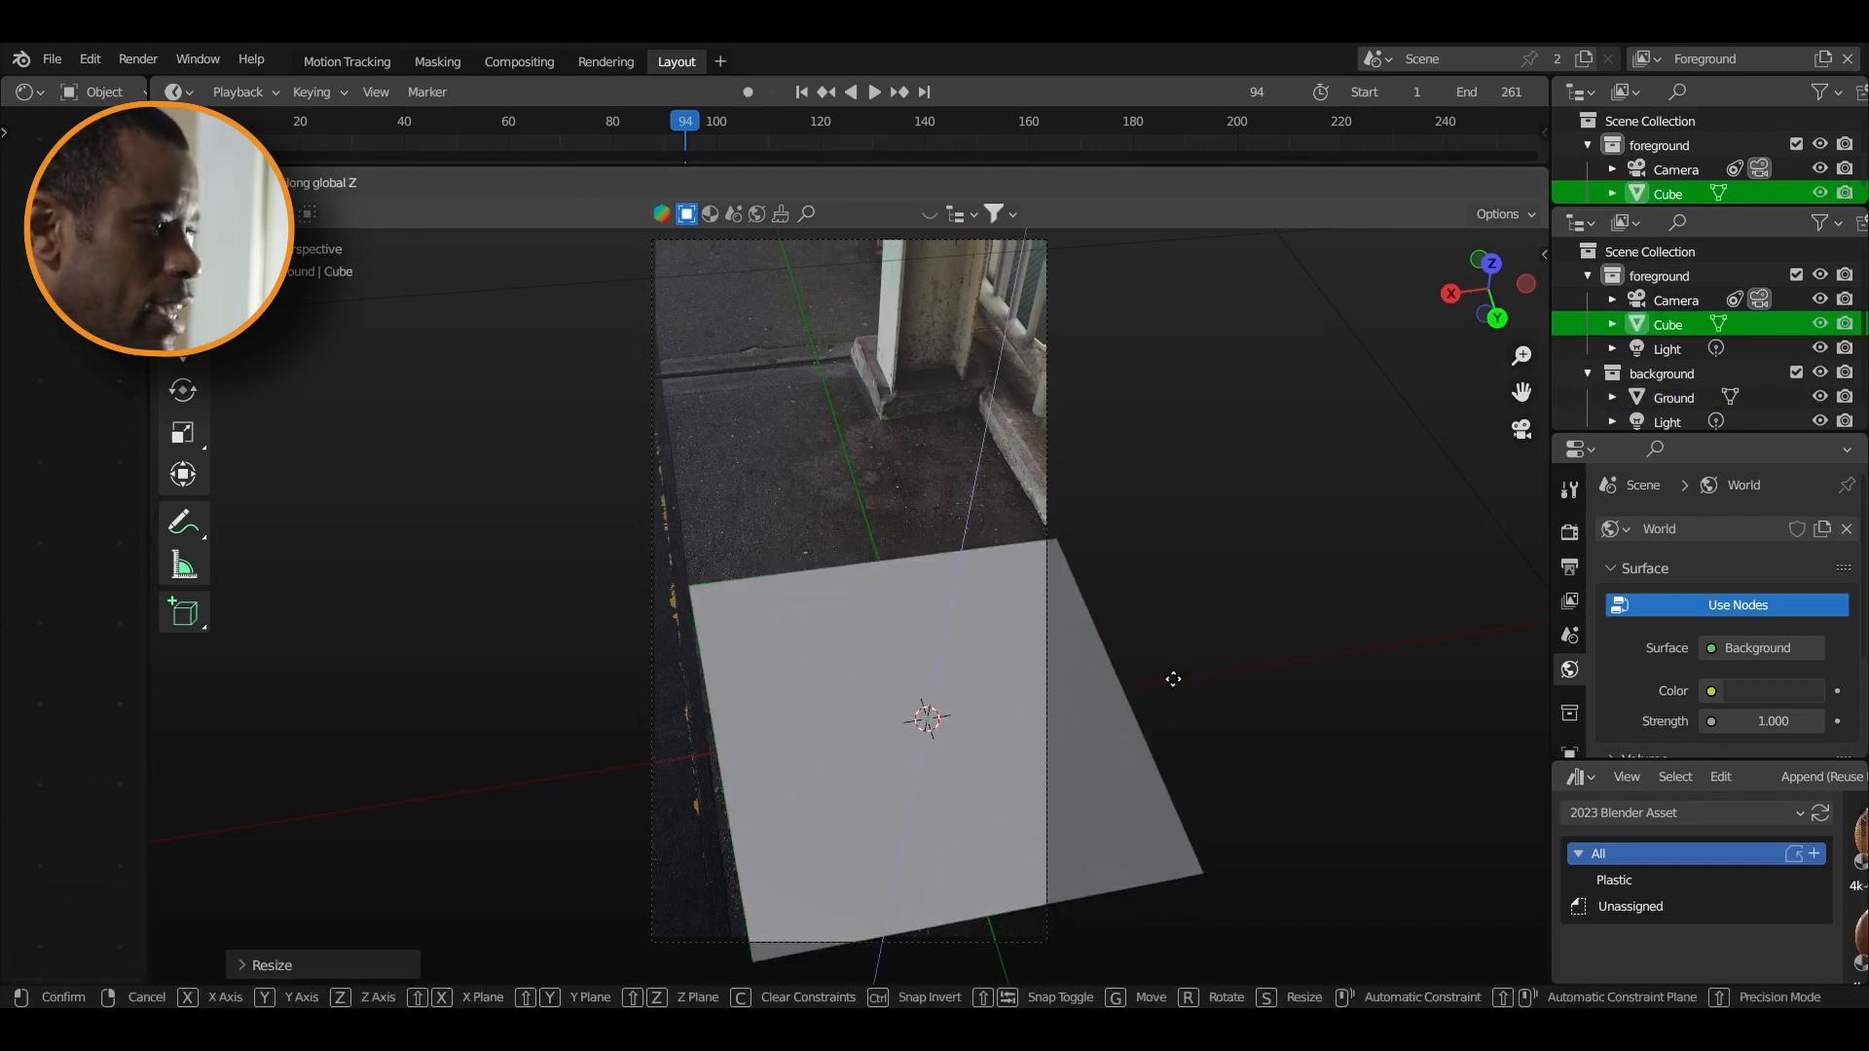
{"action": "right_click", "coordinate": [1173, 678]}
{"action": "left_click", "coordinate": [1141, 675]}
Select the ground plane and rotate it very slightly around the global Z axis
{"action": "left_click", "coordinate": [870, 742]}
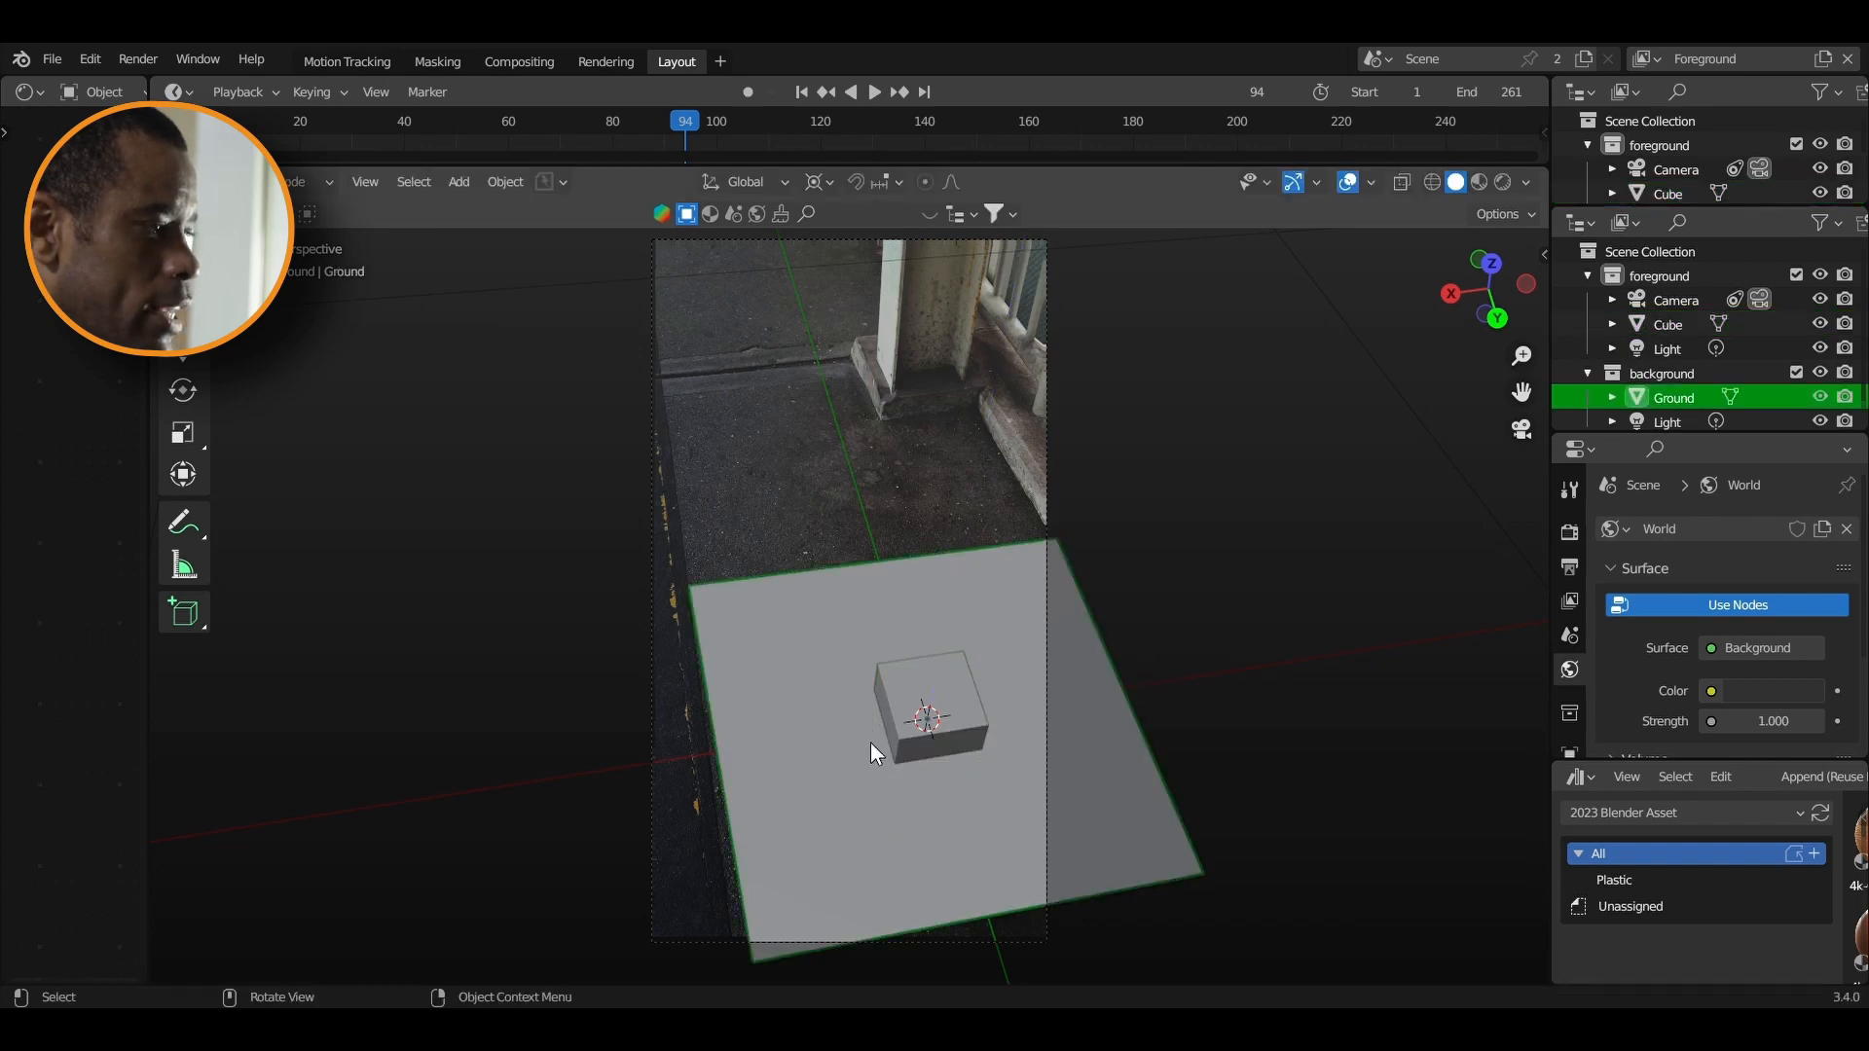
{"action": "key", "text": "g"}
{"action": "key", "text": "z"}
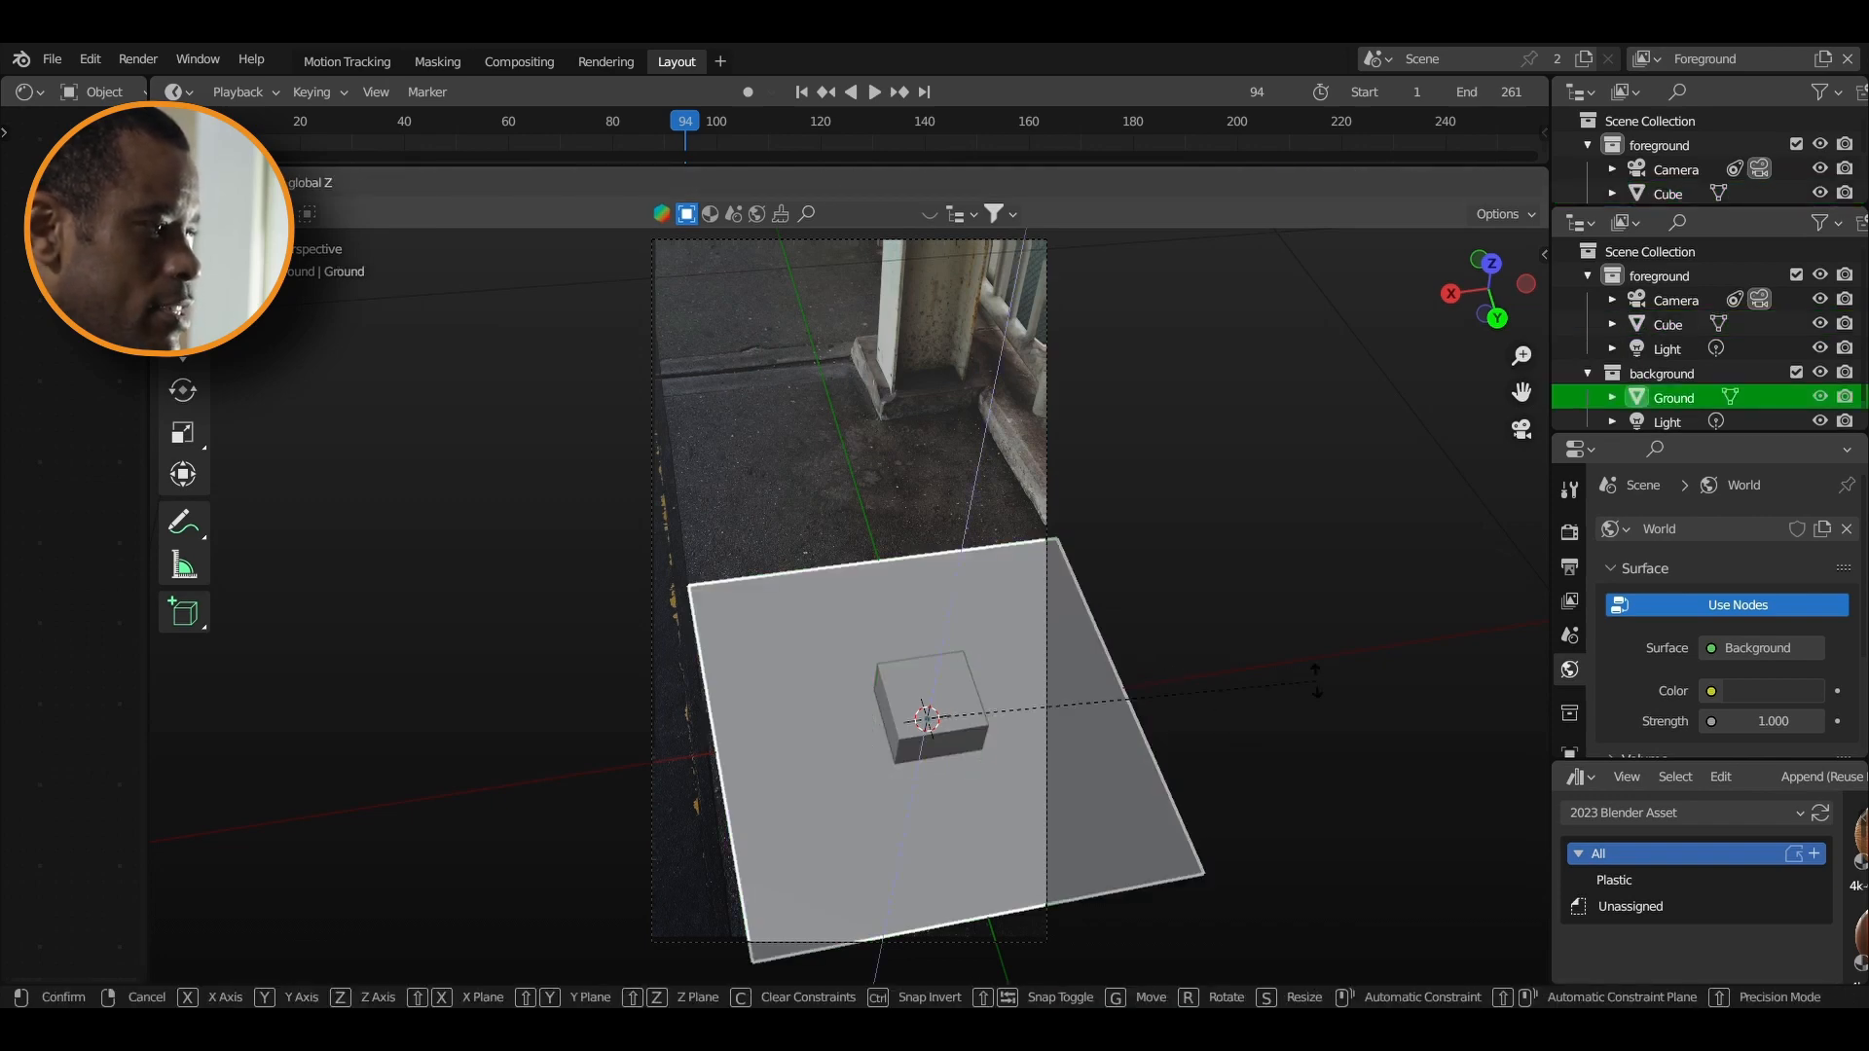
{"action": "left_click", "coordinate": [1242, 762]}
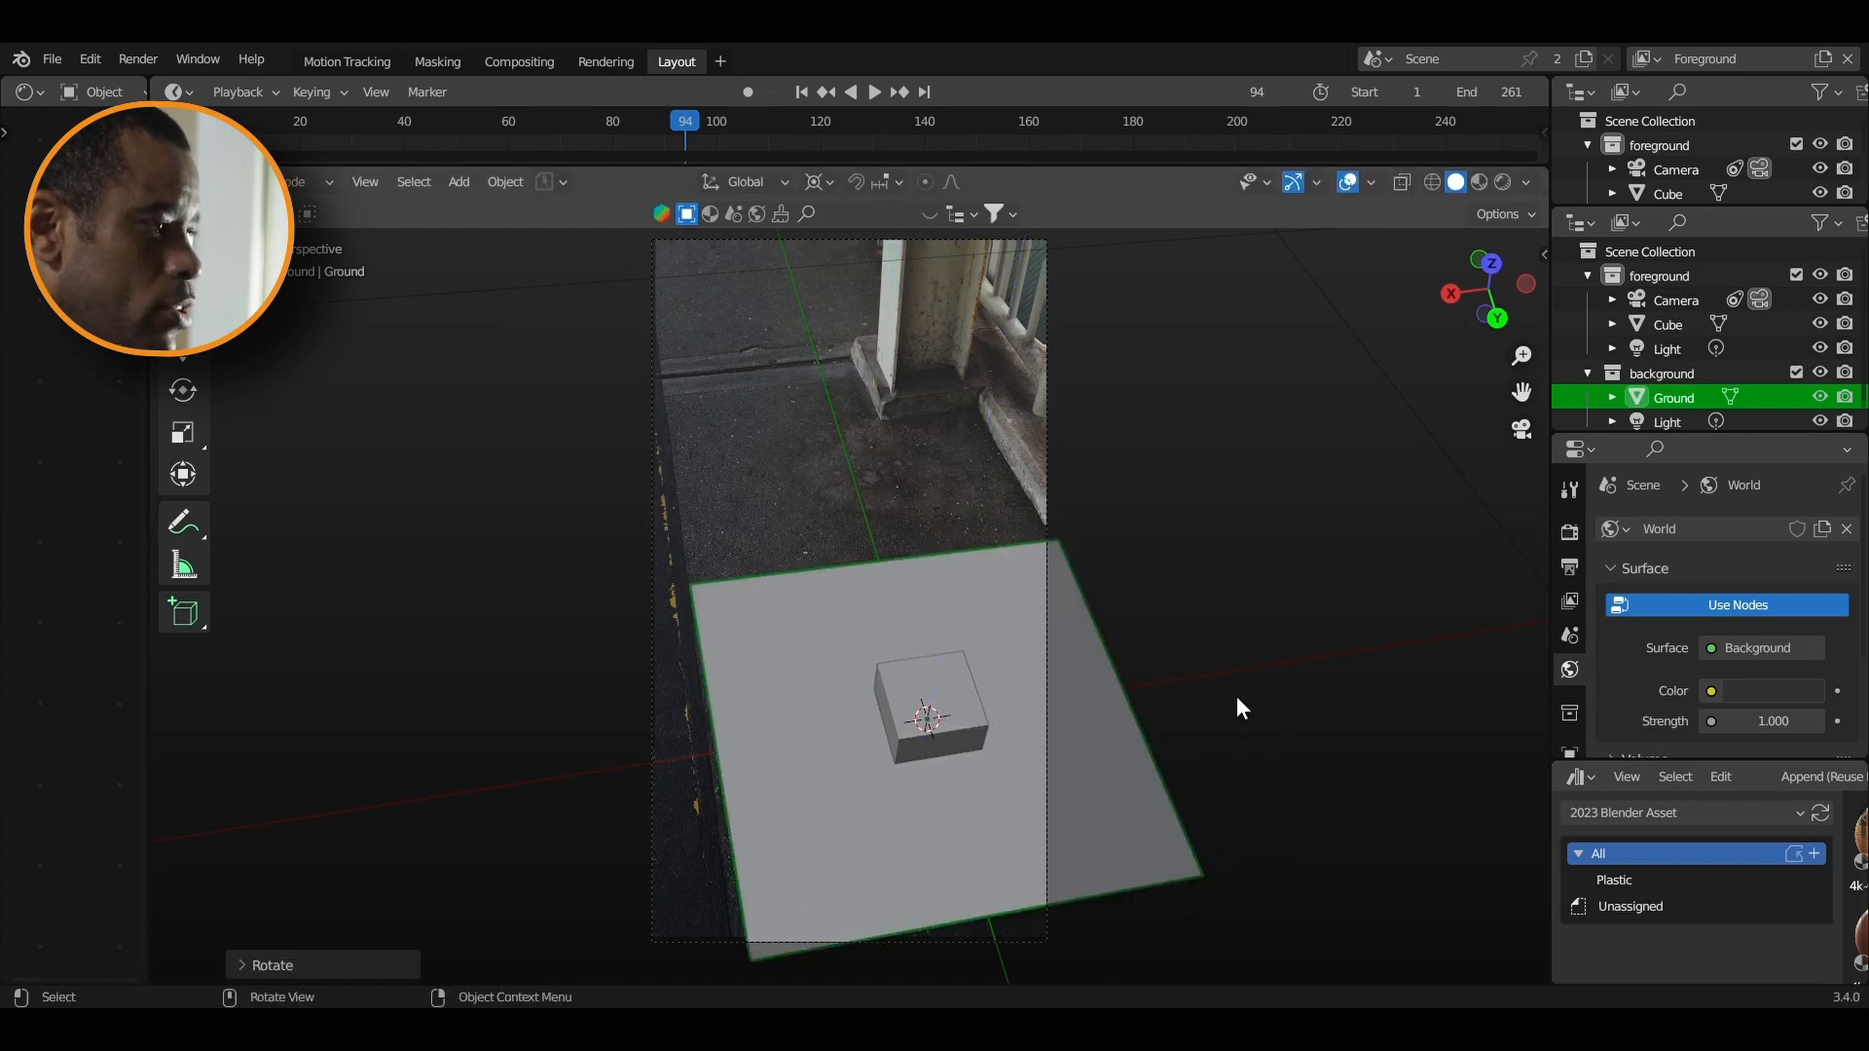
Rotate the camera around the global Z axis and shift it so the scene origin sits beside the yellow pavement line
{"action": "left_click", "coordinate": [1678, 301]}
{"action": "key", "text": "r"}
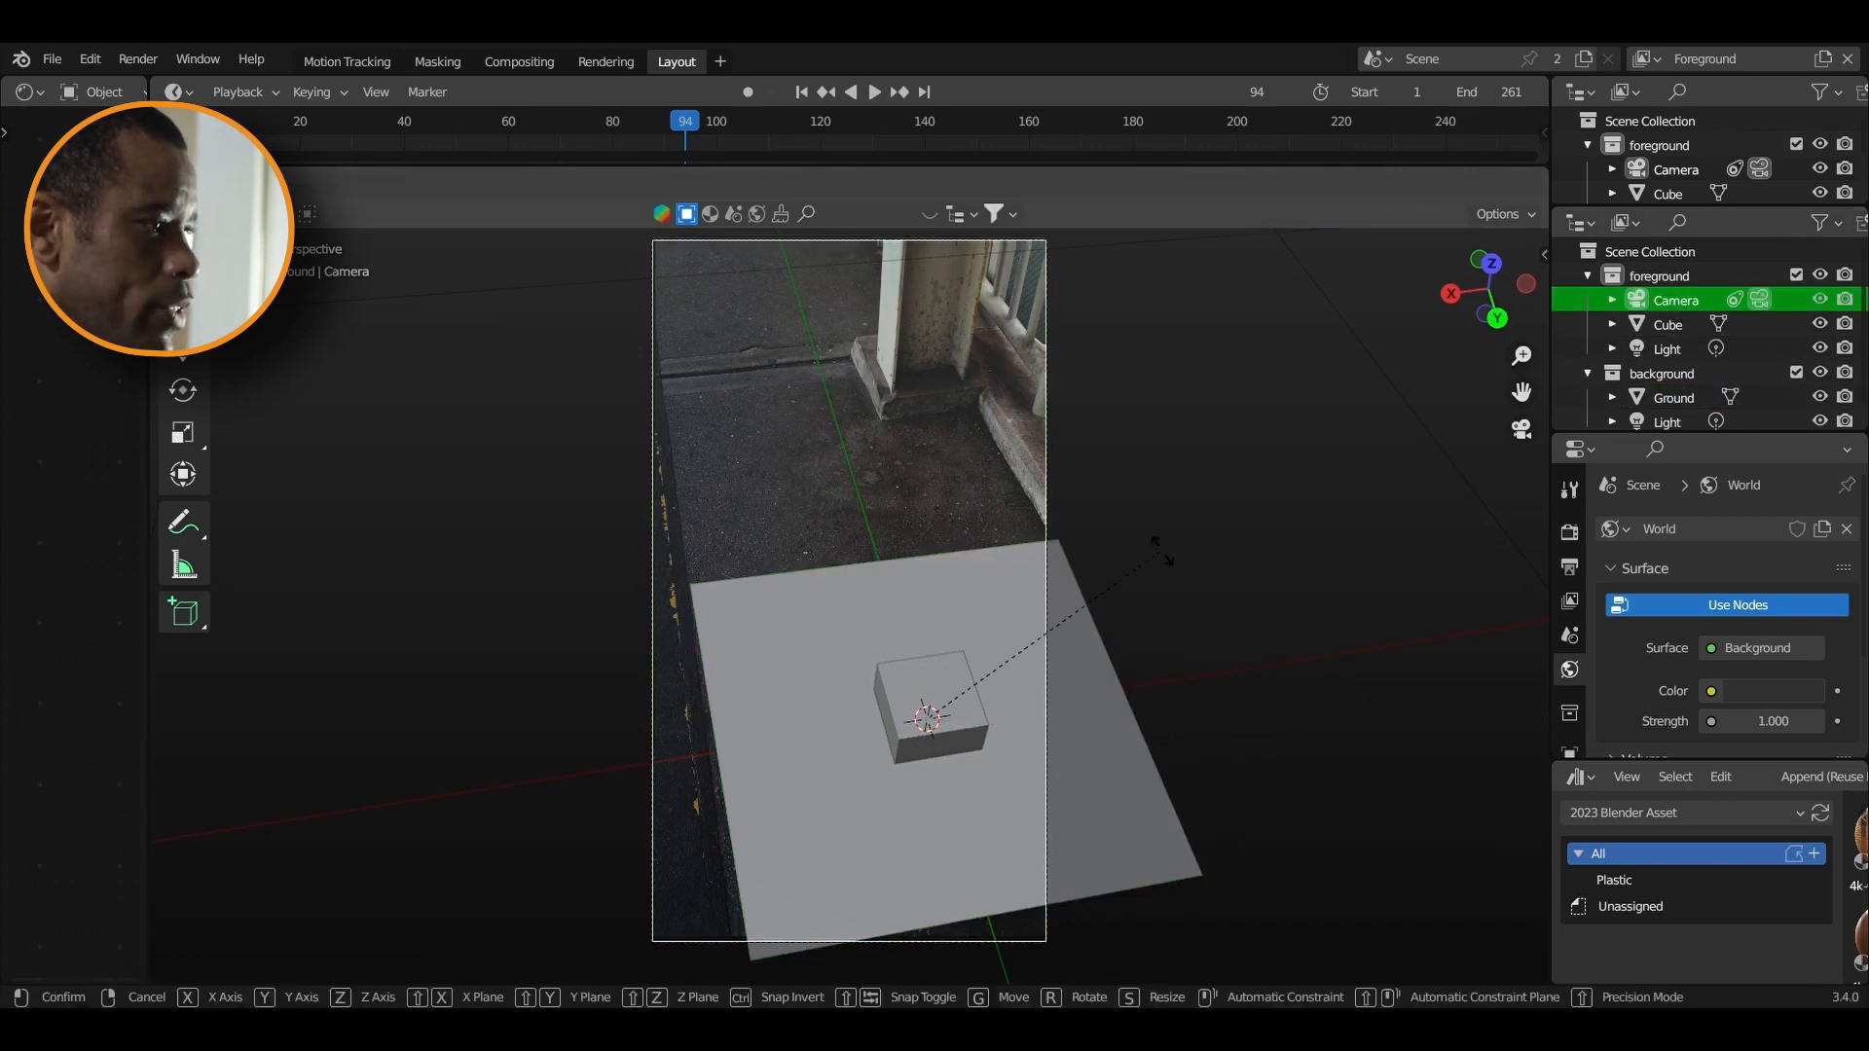
{"action": "key", "text": "z"}
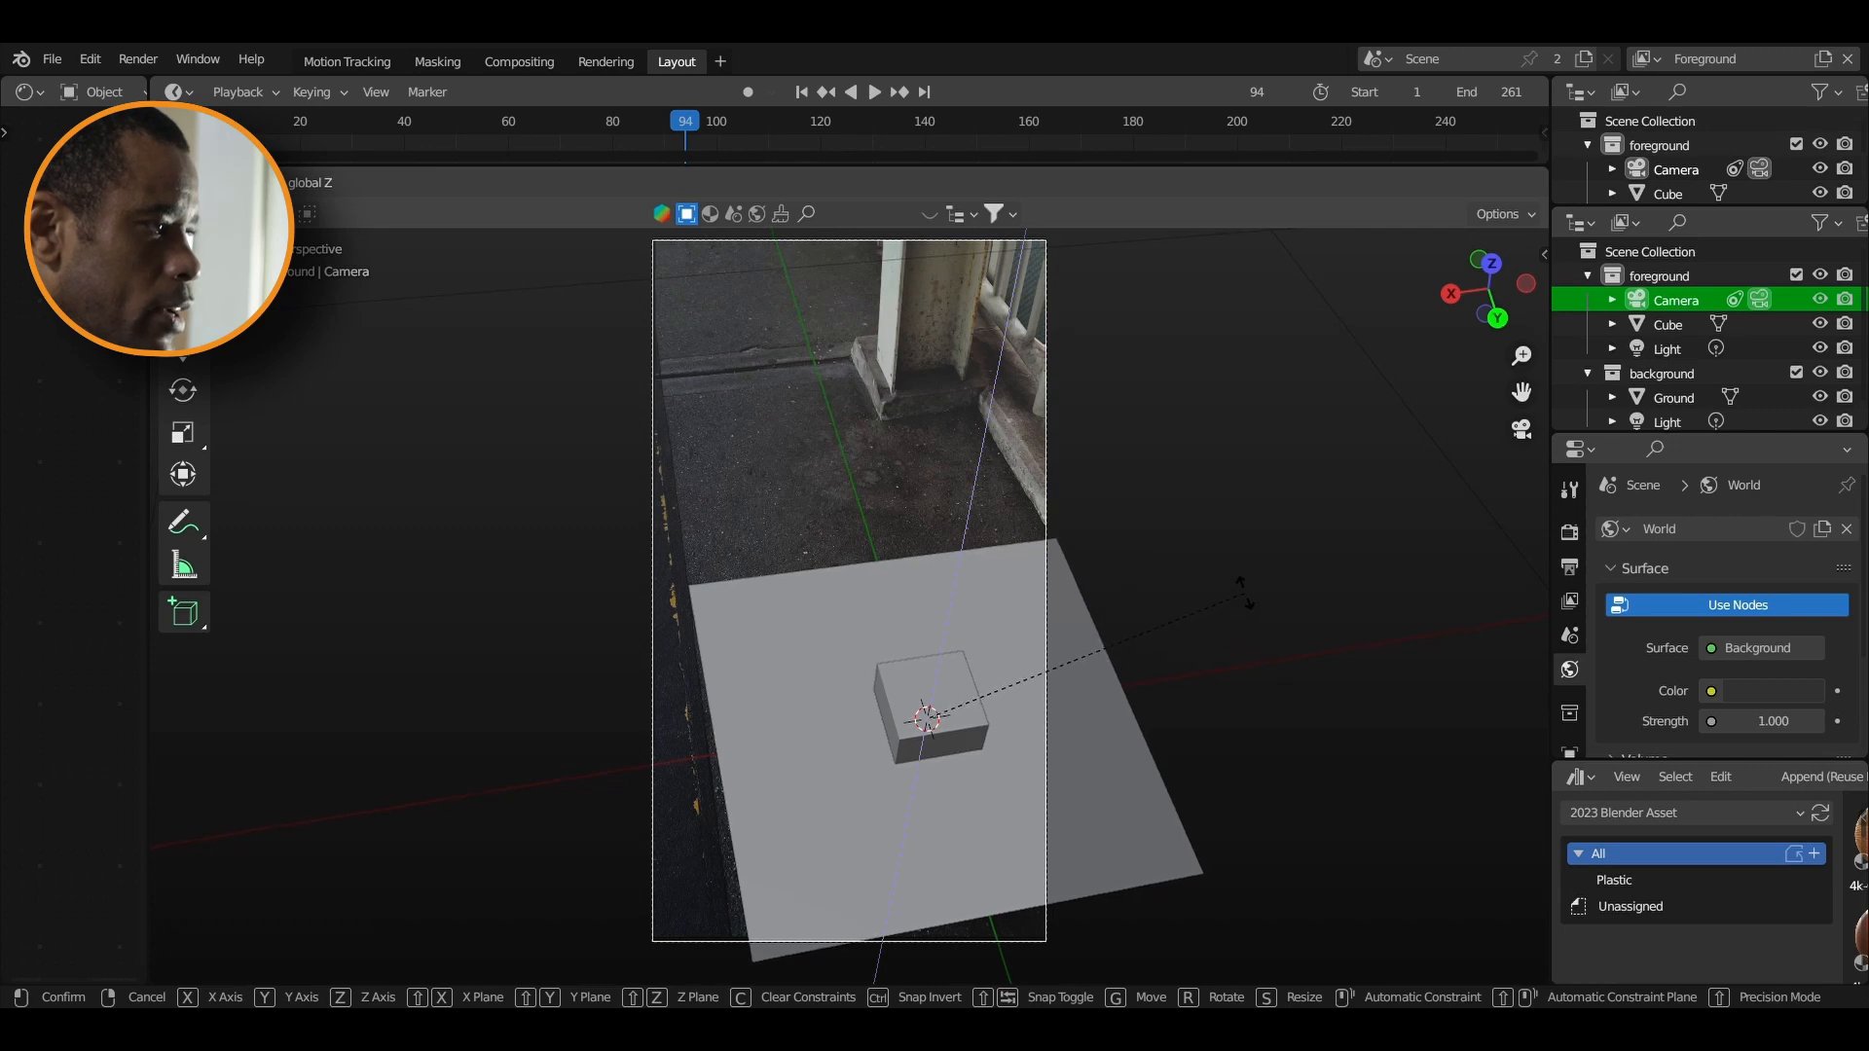
{"action": "left_click", "coordinate": [1227, 564]}
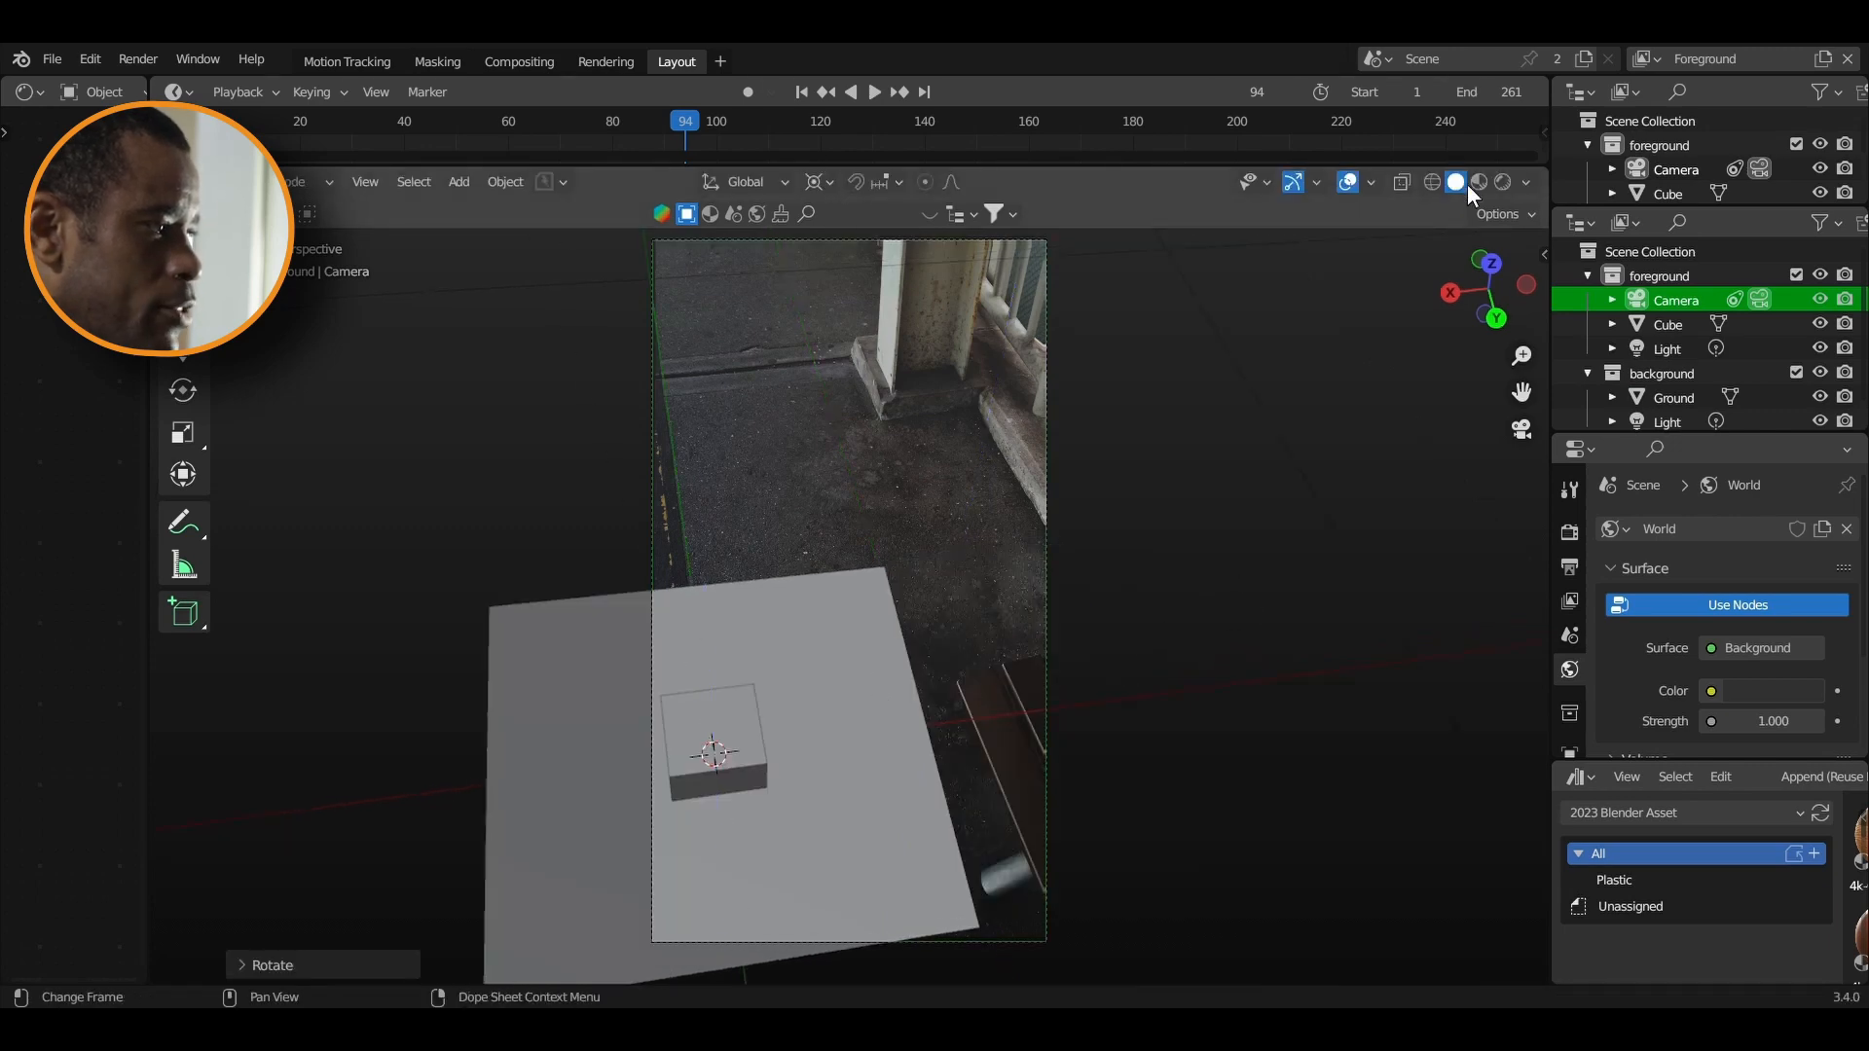
Switch the viewport to wireframe shading and rotate the camera around global Z to align the Y axis with the pavement edge
{"action": "left_click", "coordinate": [1432, 190]}
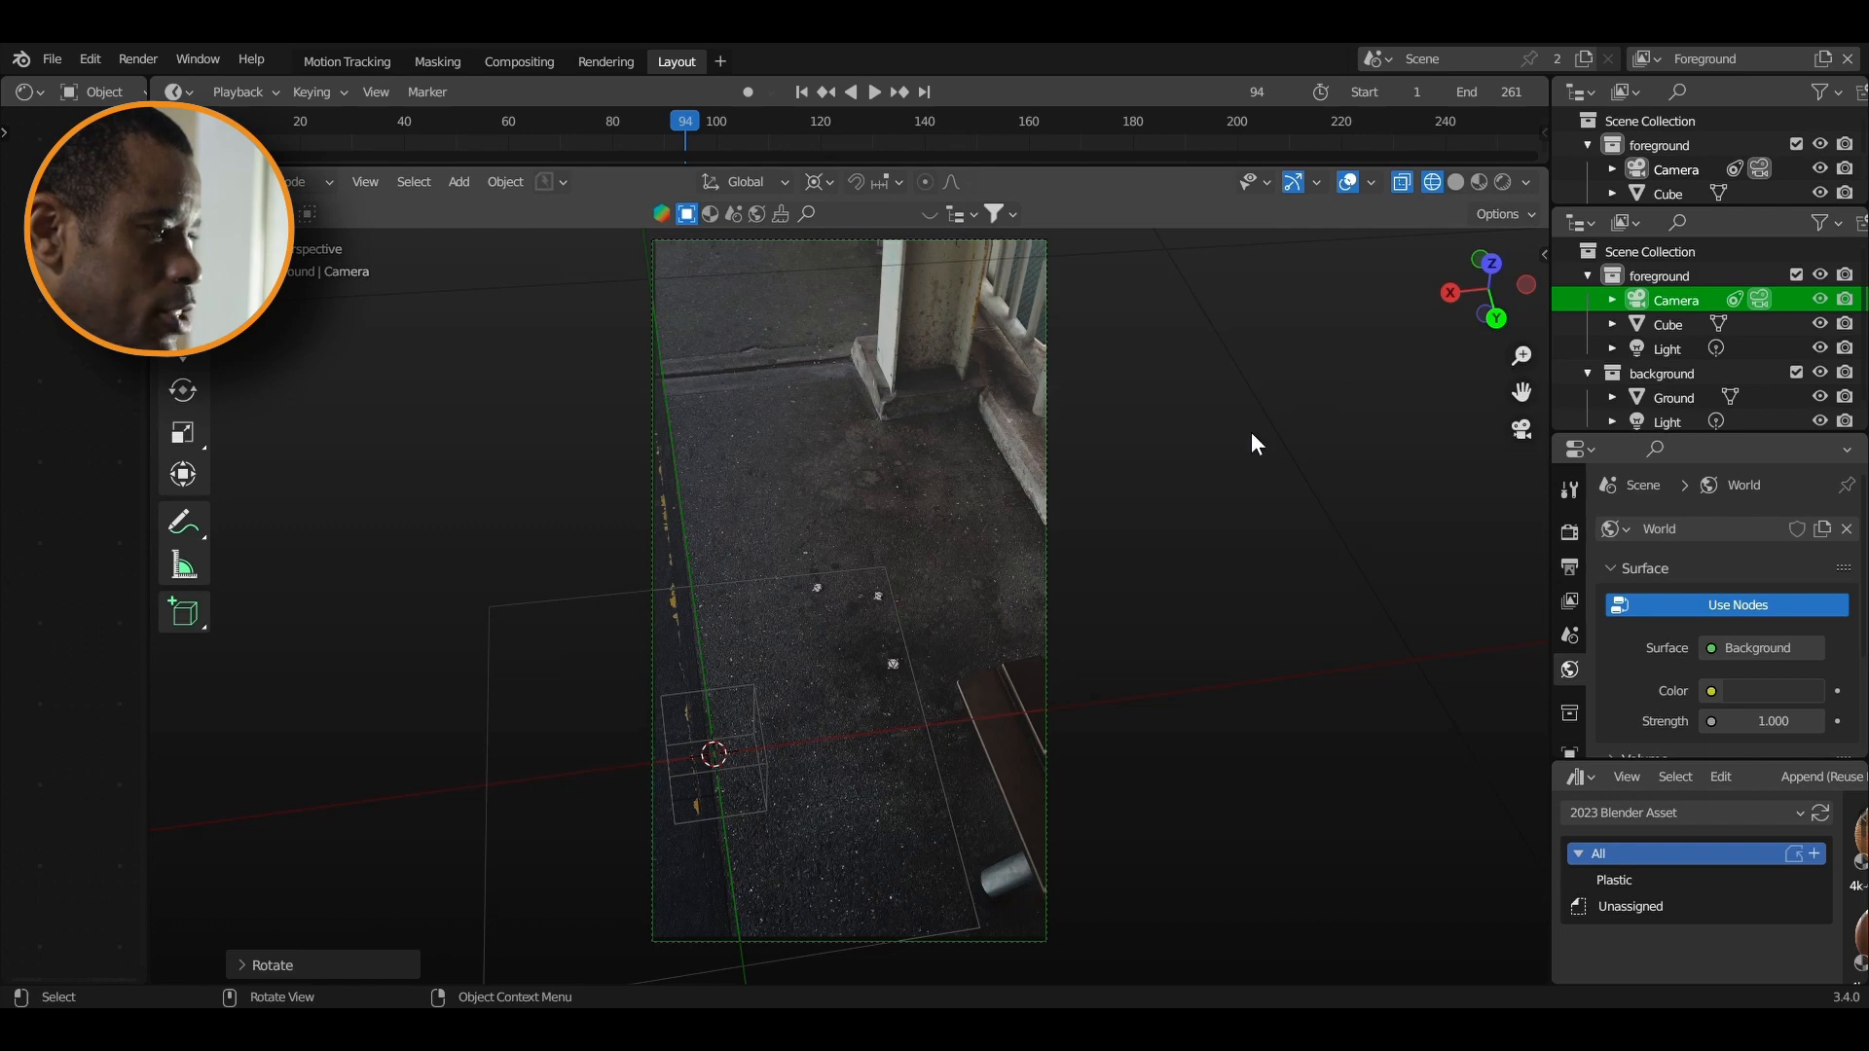
{"action": "key", "text": "r"}
{"action": "key", "text": "z"}
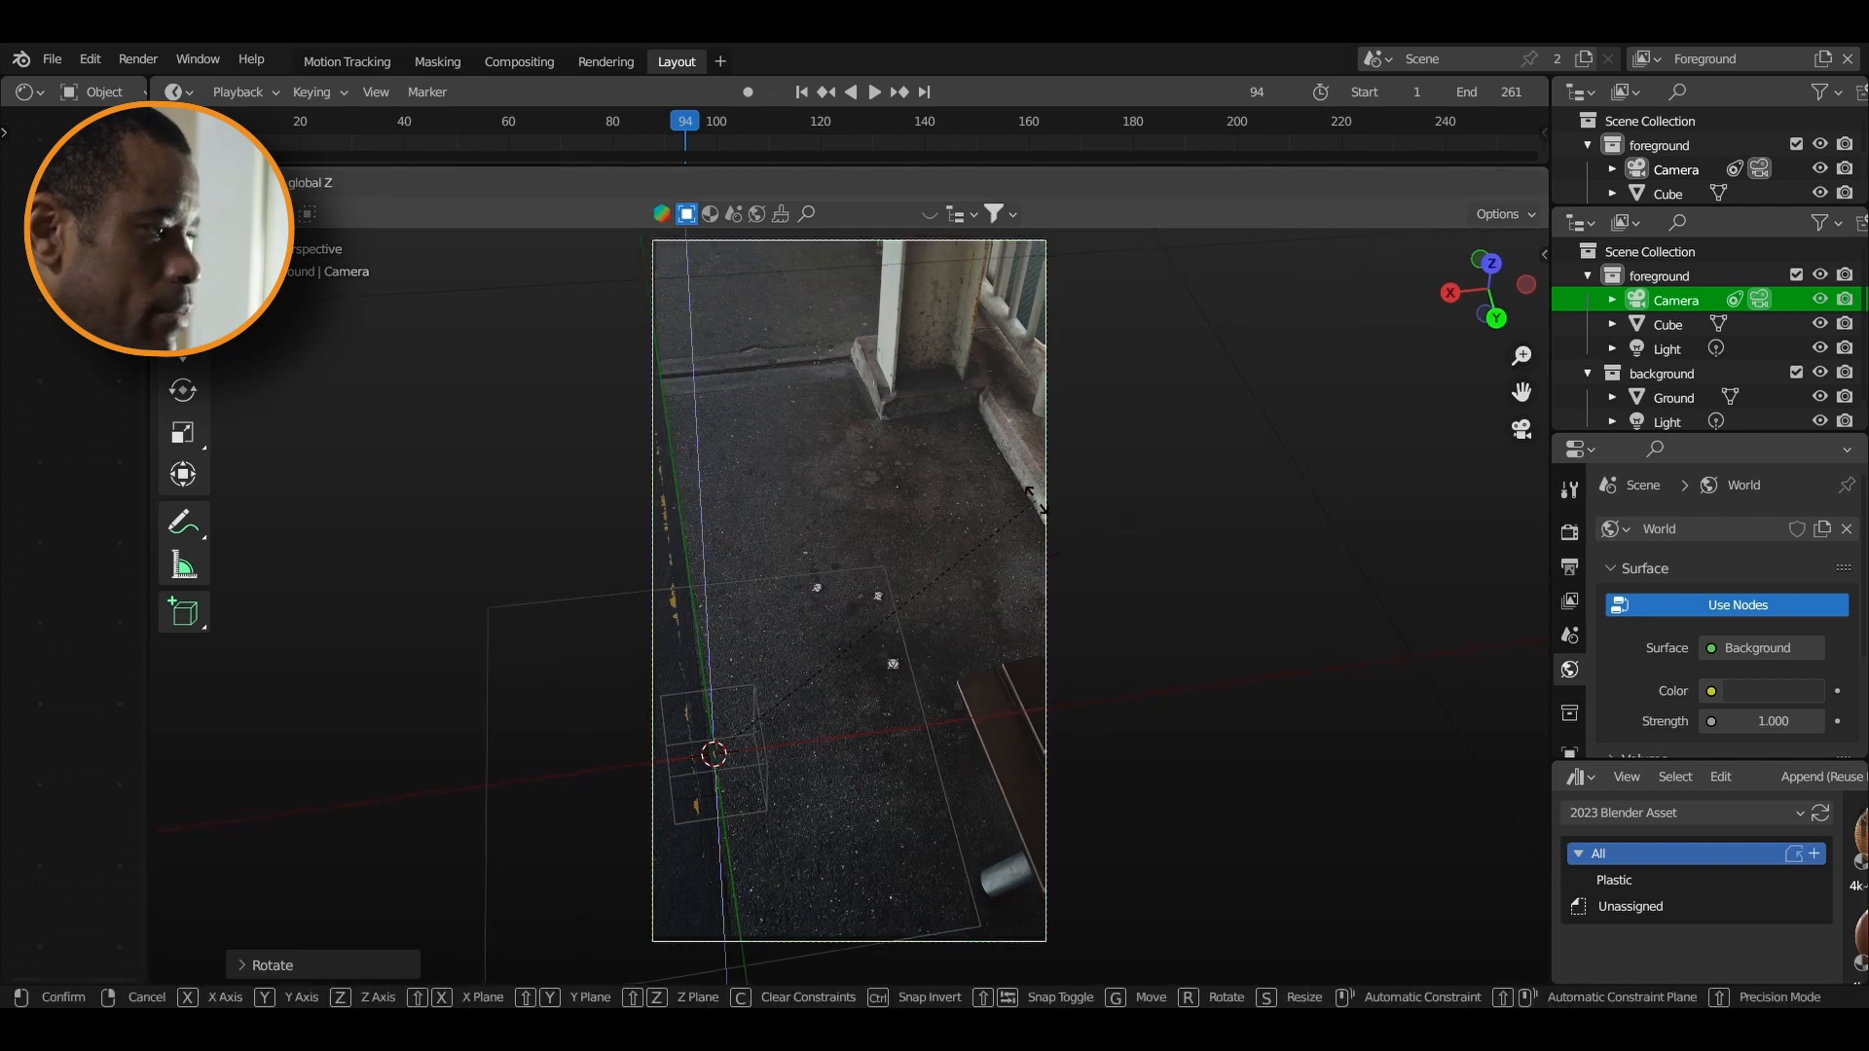
{"action": "left_click", "coordinate": [1011, 507]}
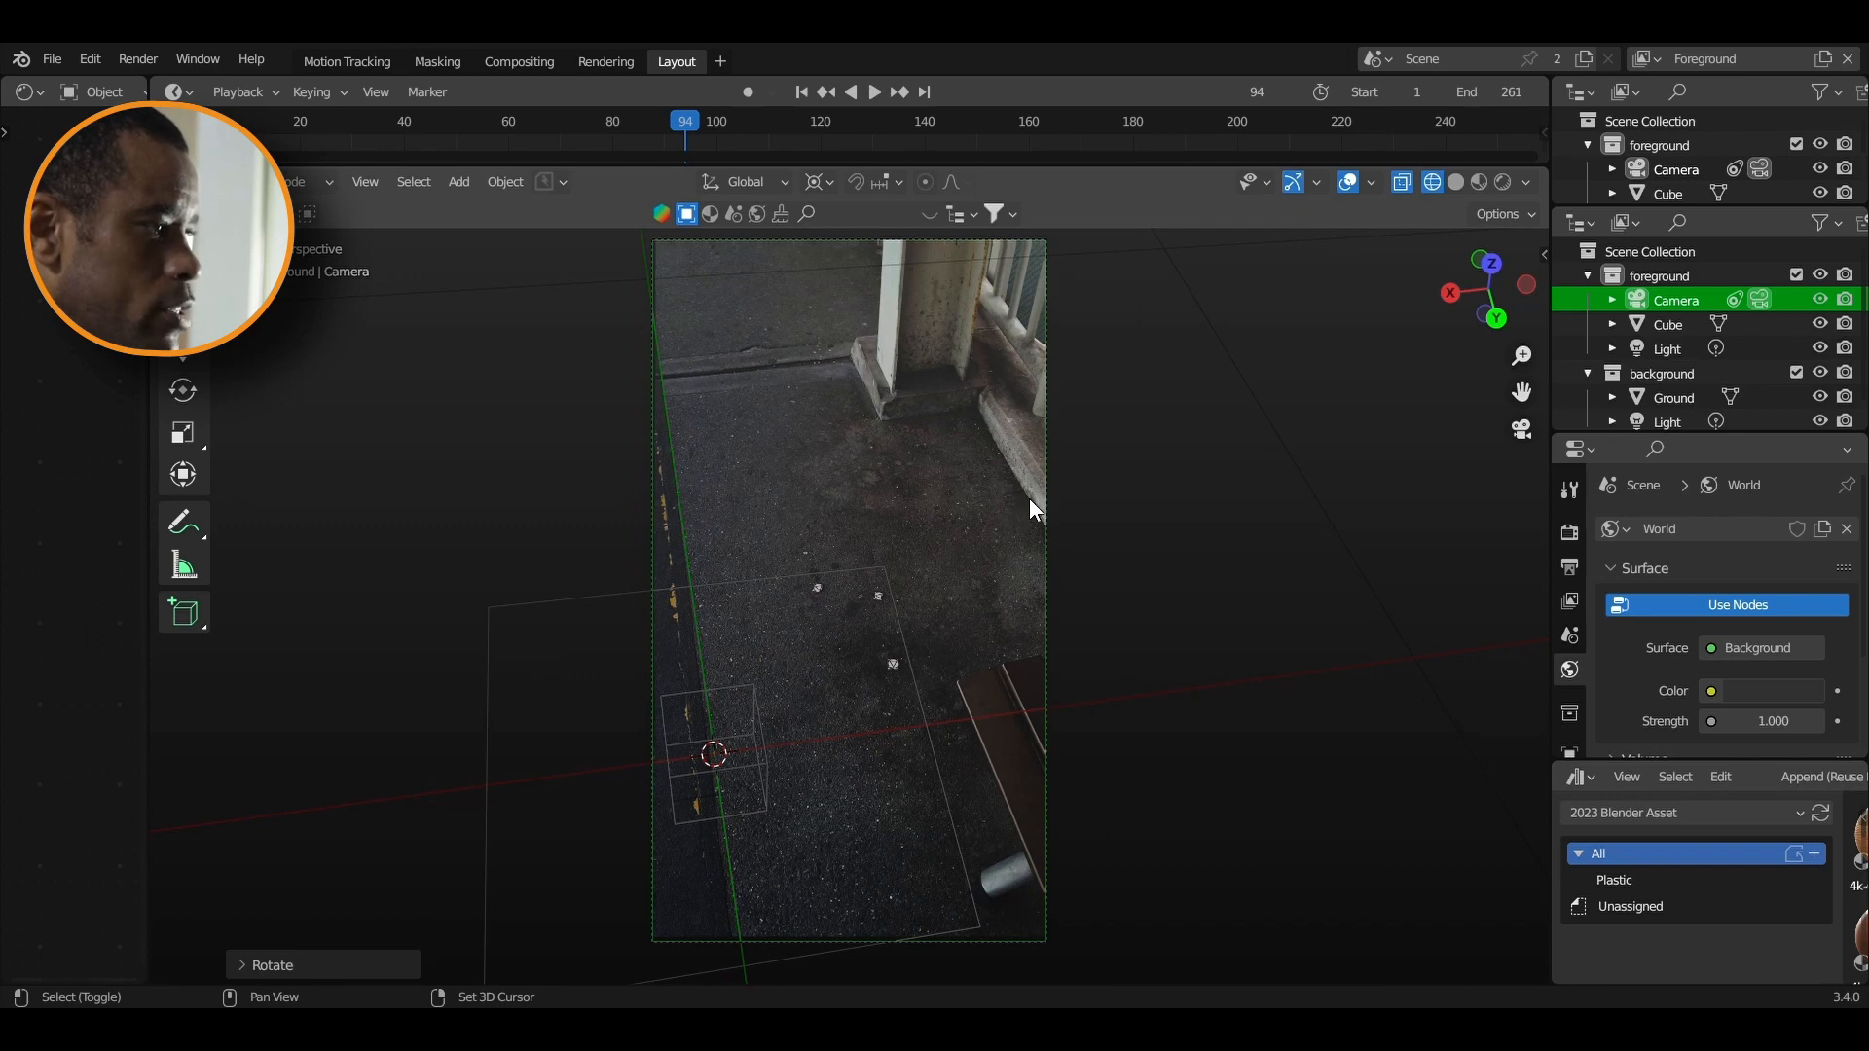
Move the camera along global Y until the scene origin sits on the horizontal pavement joint near the pillar
{"action": "key", "text": "g"}
{"action": "key", "text": "y"}
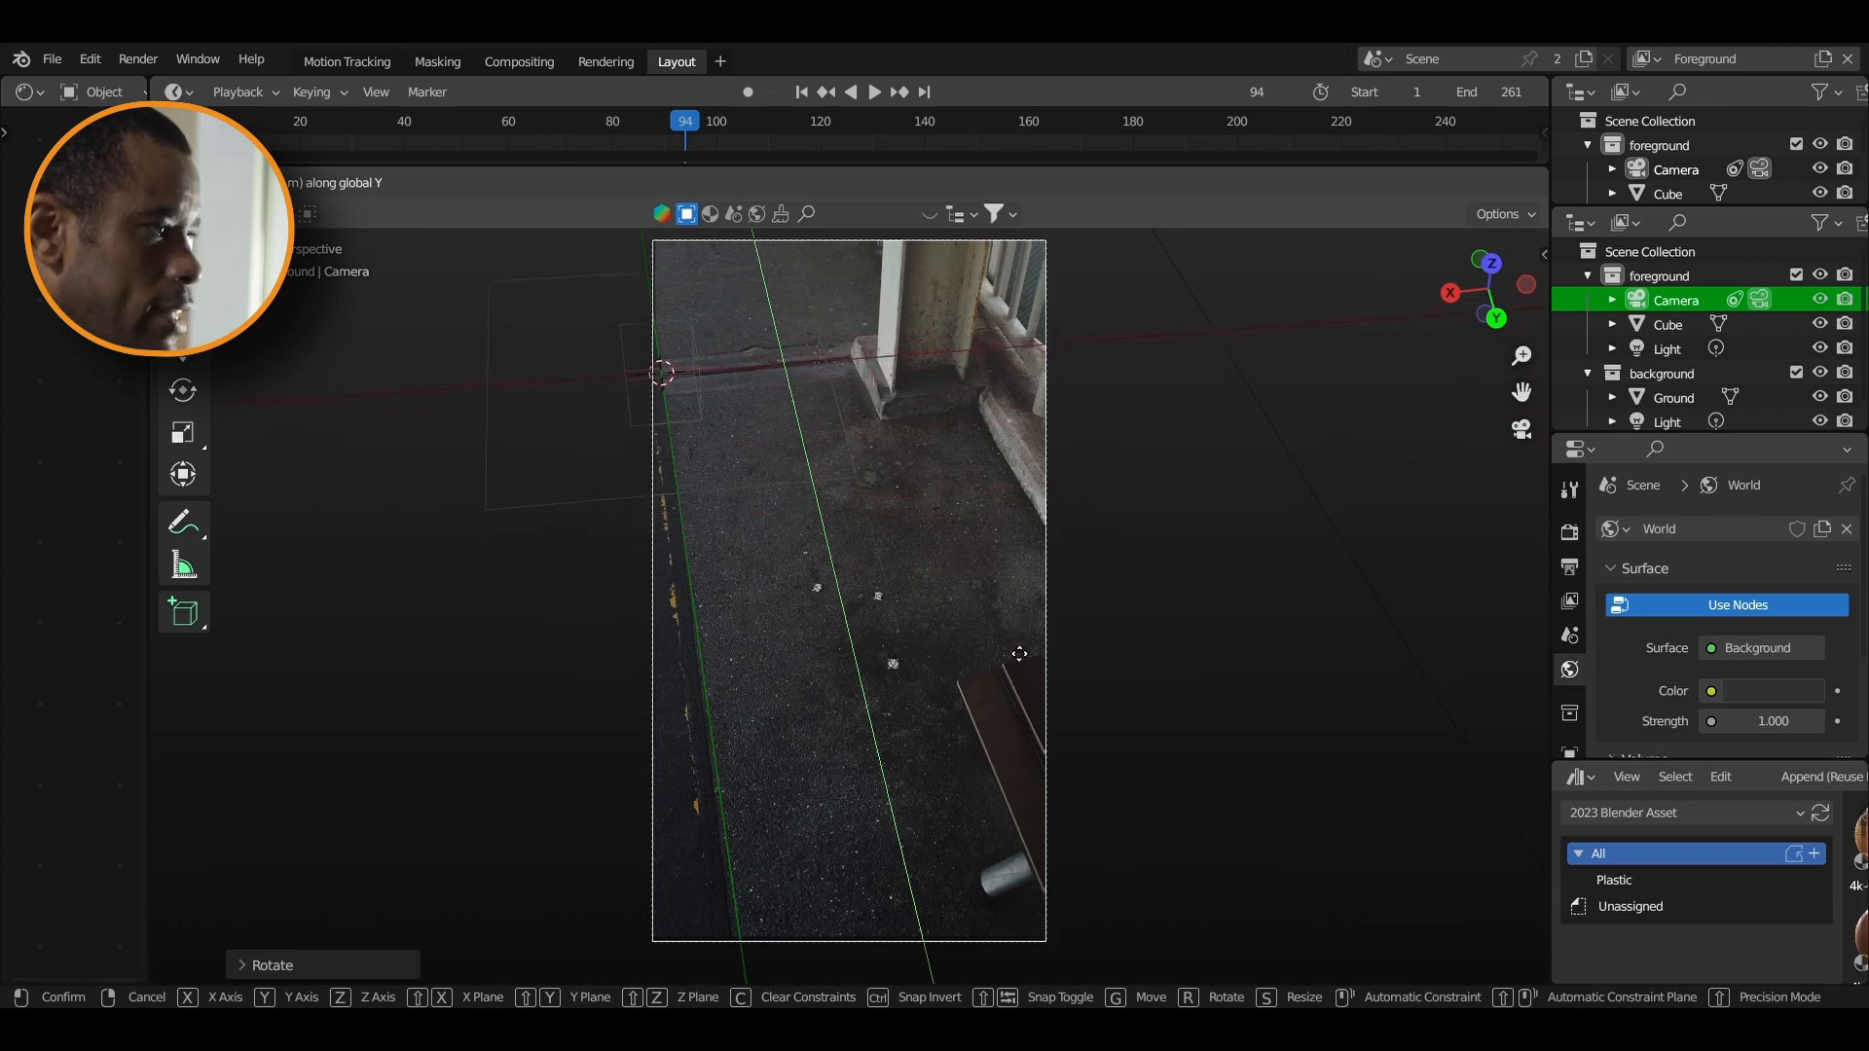
{"action": "left_click", "coordinate": [1021, 648]}
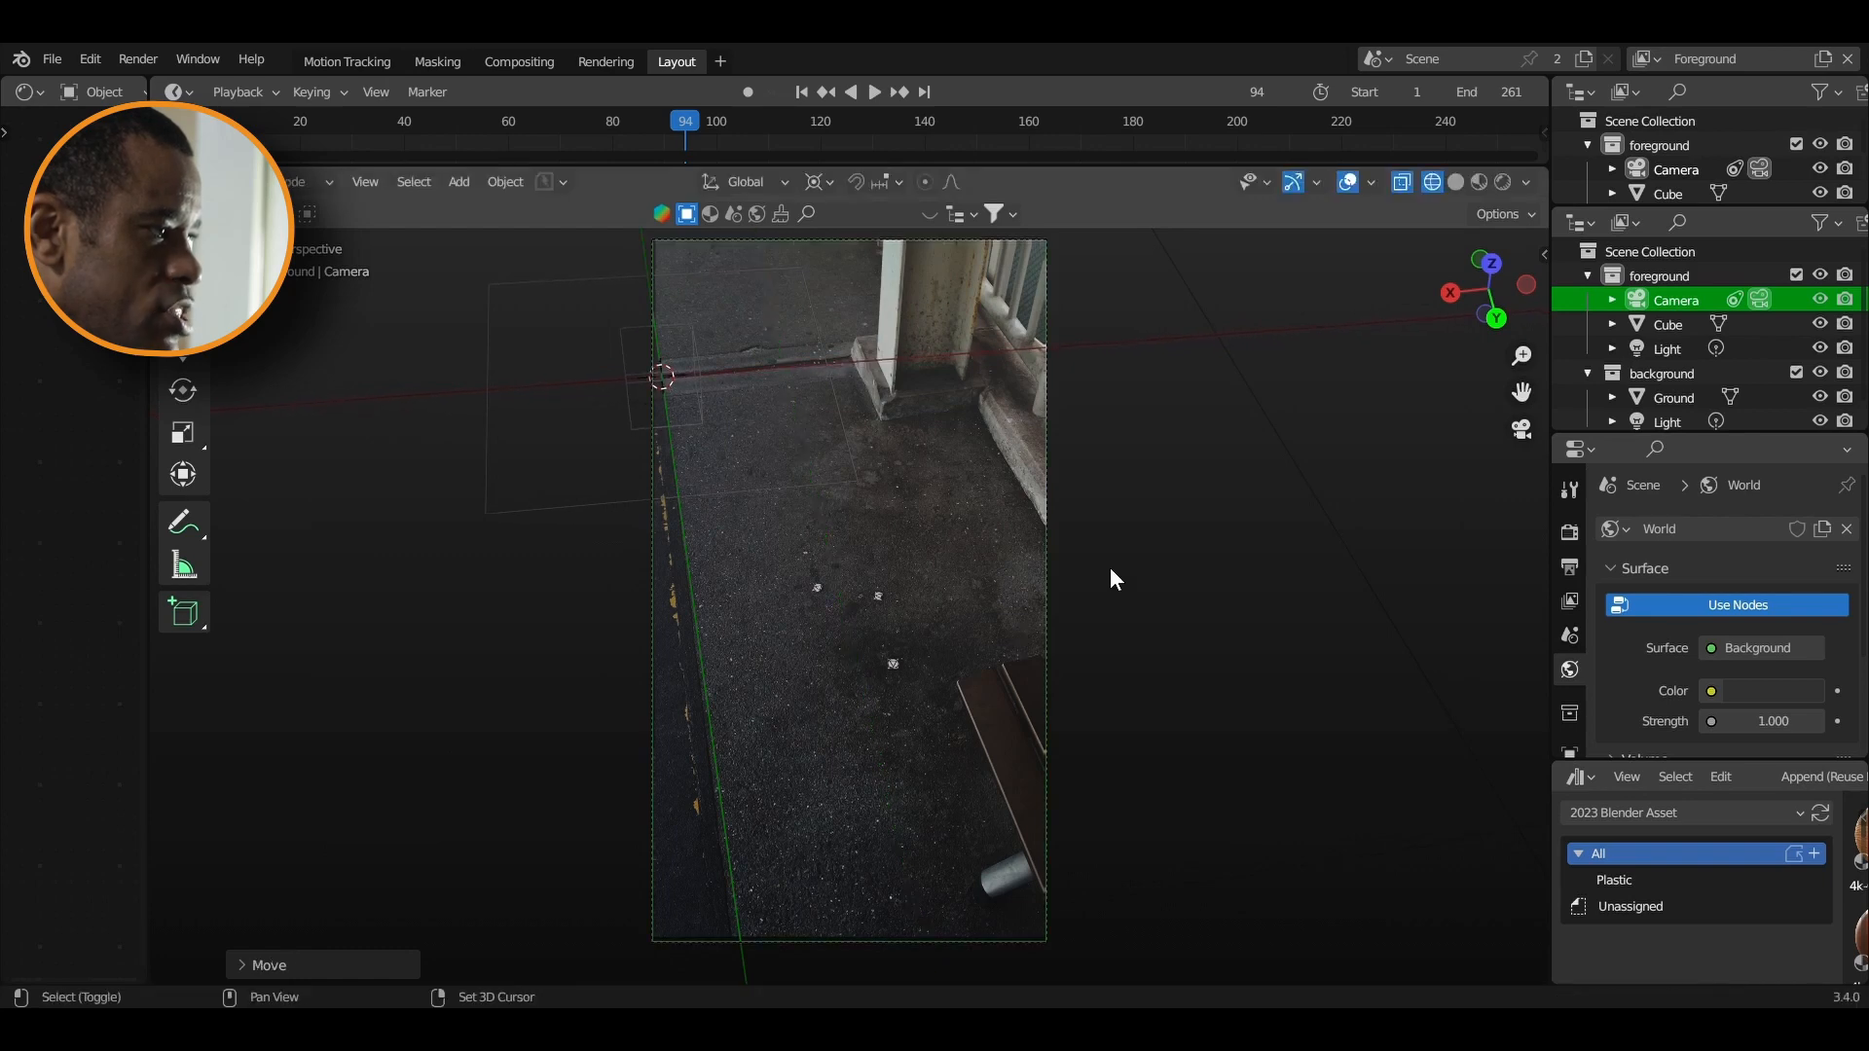
Fine-tune the camera's rotation around global Z and its position along Y against the pavement joint and edge
{"action": "key", "text": "r"}
{"action": "key", "text": "z"}
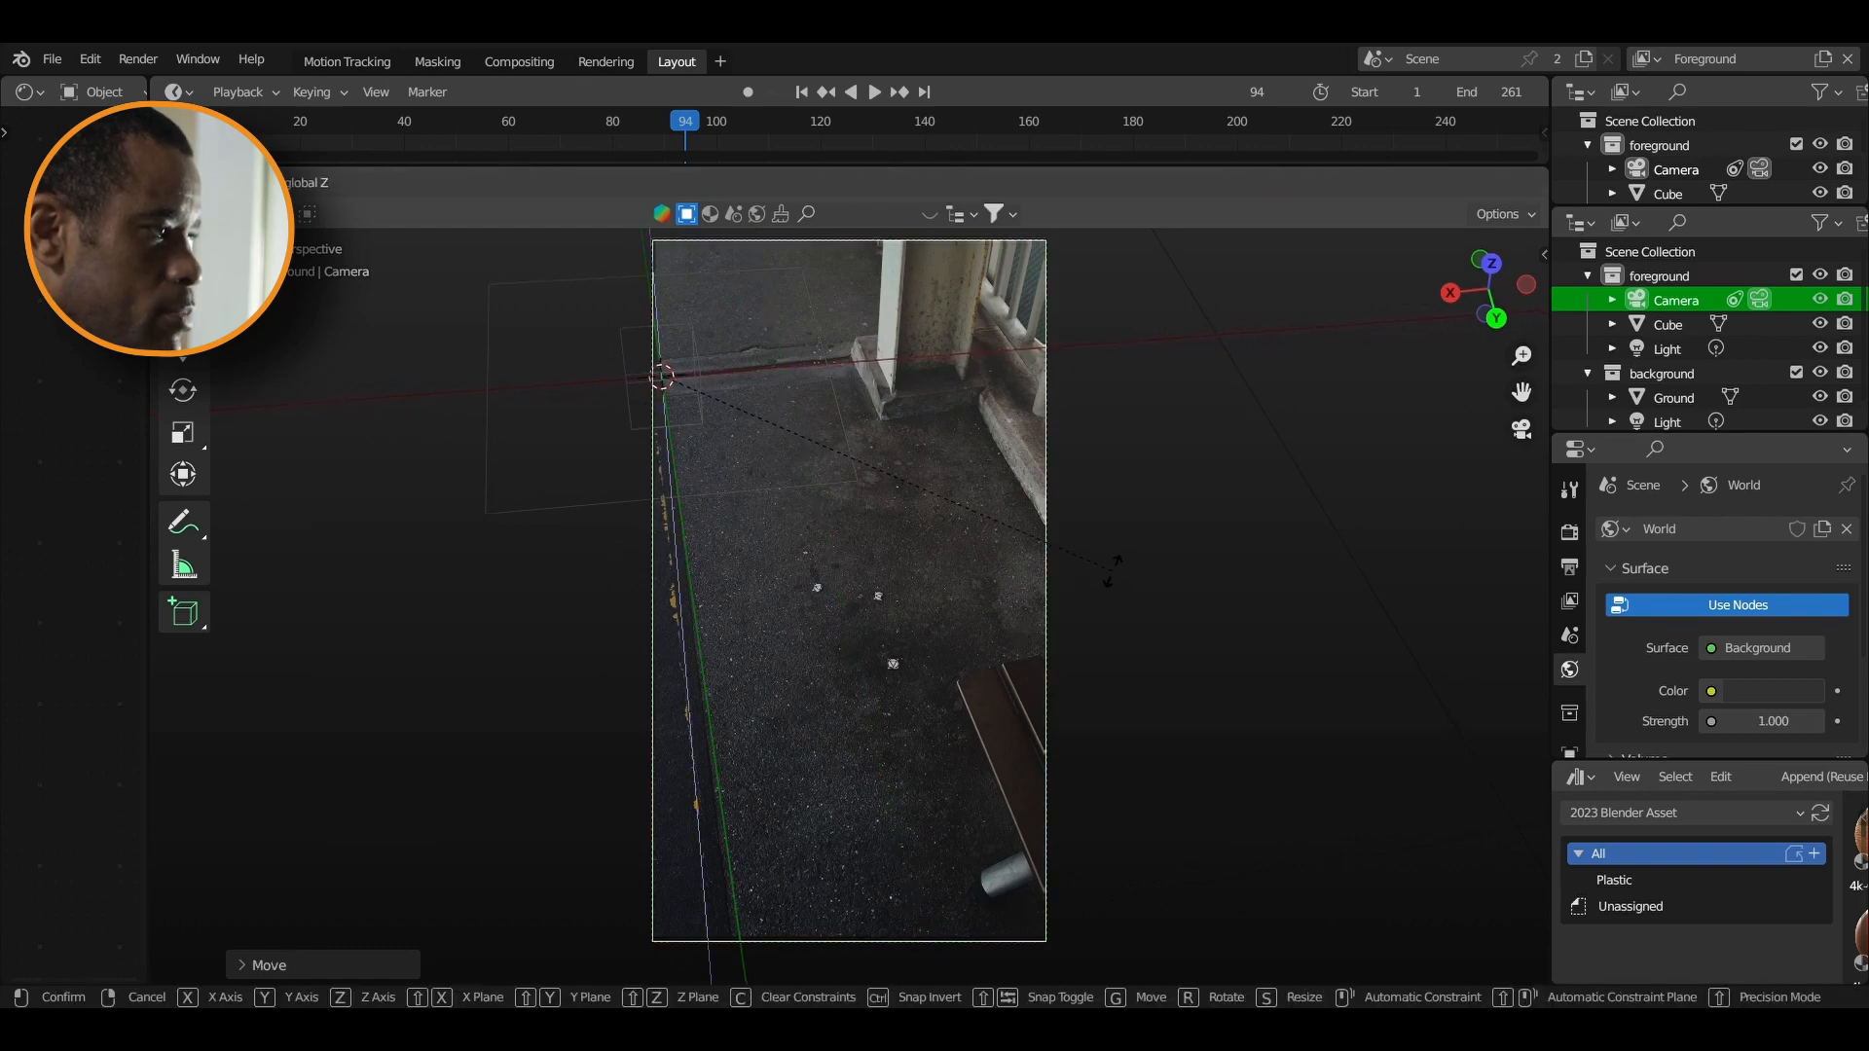
{"action": "left_click", "coordinate": [970, 711]}
{"action": "key", "text": "g"}
{"action": "key", "text": "y"}
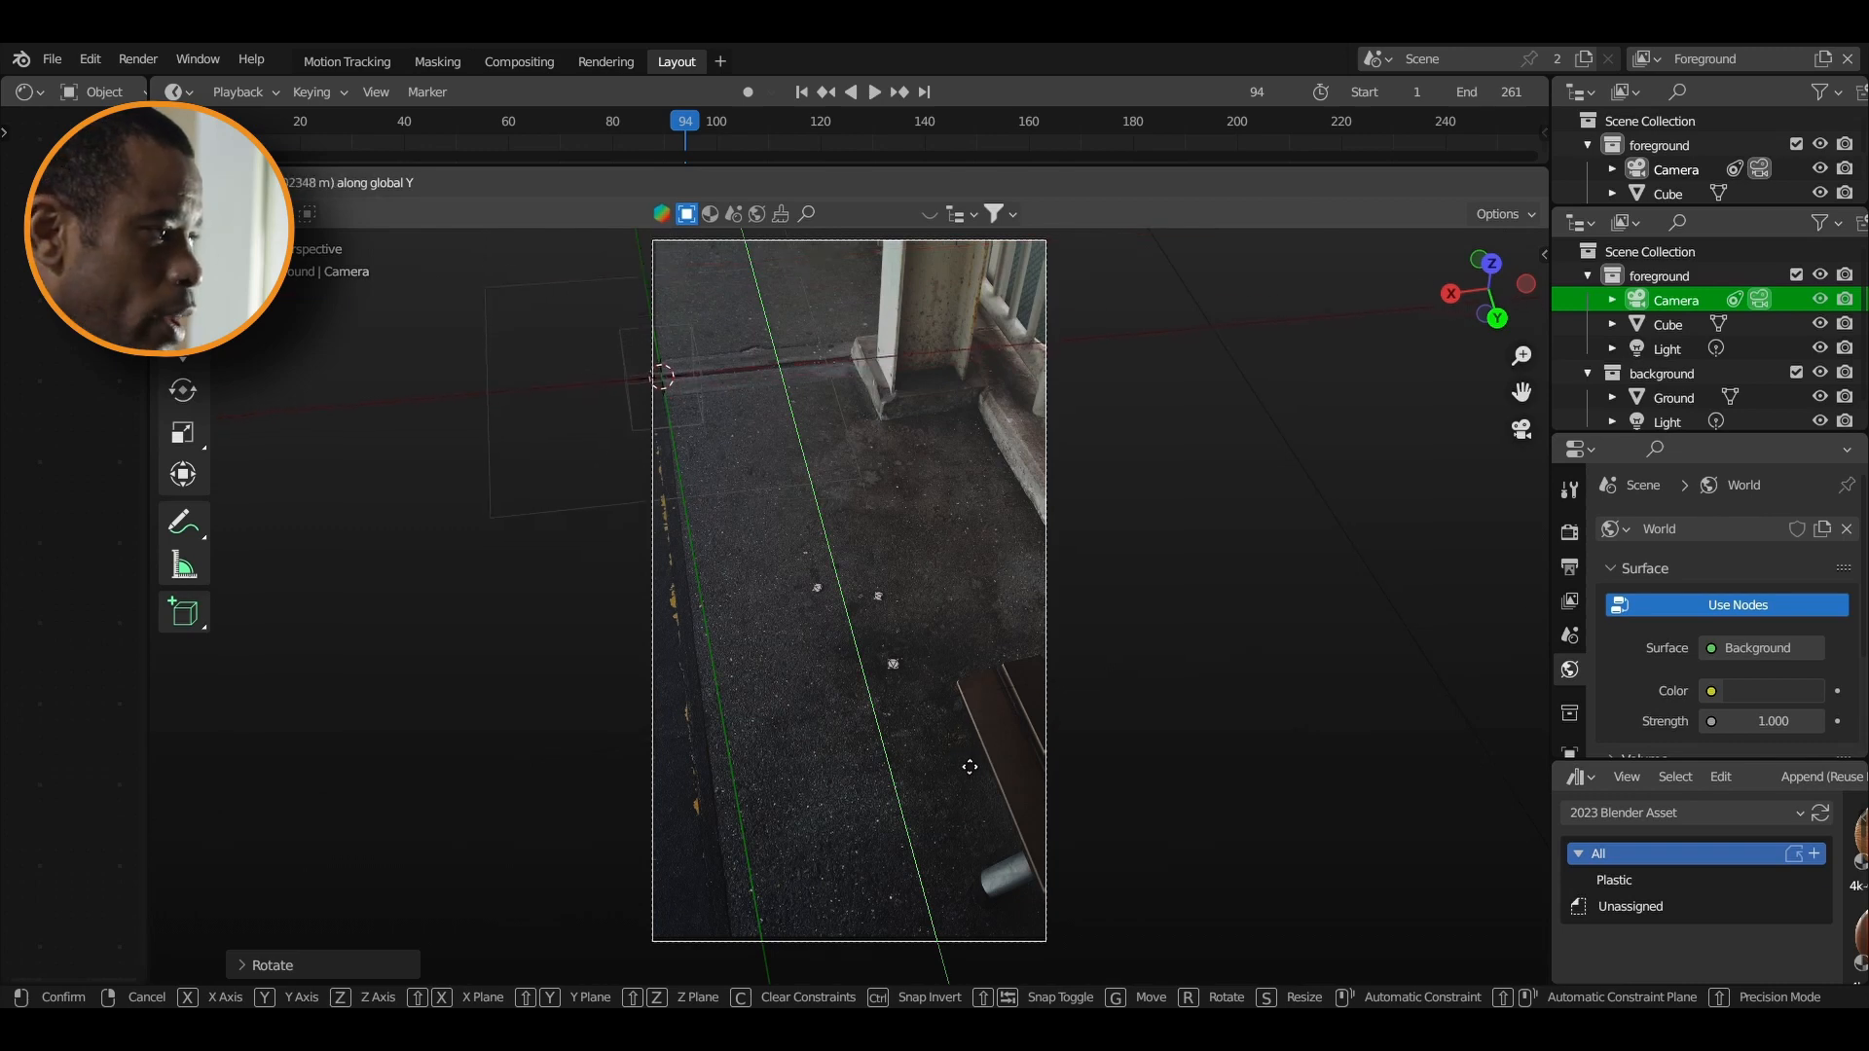
{"action": "left_click", "coordinate": [967, 750]}
Move the camera along global X to bring the origin to the pillar, and rotate it around Z to match the wall base
{"action": "key", "text": "g"}
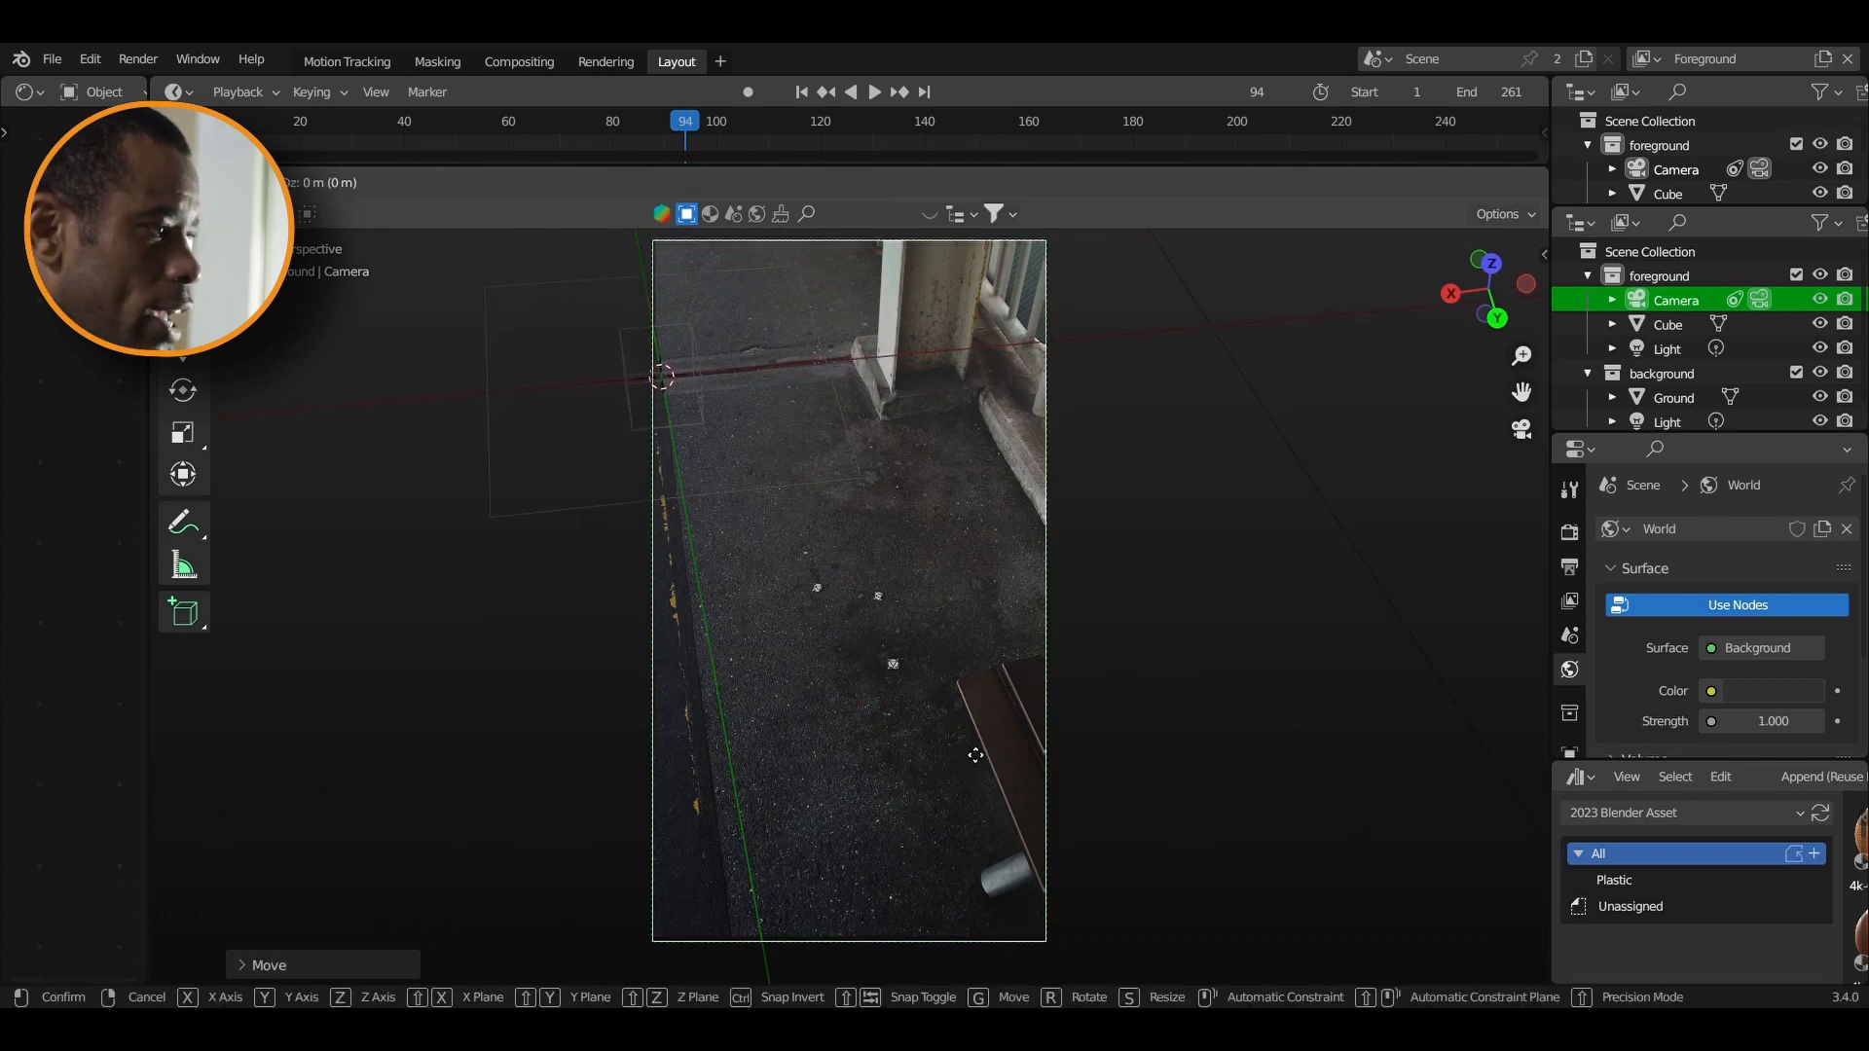
{"action": "key", "text": "x"}
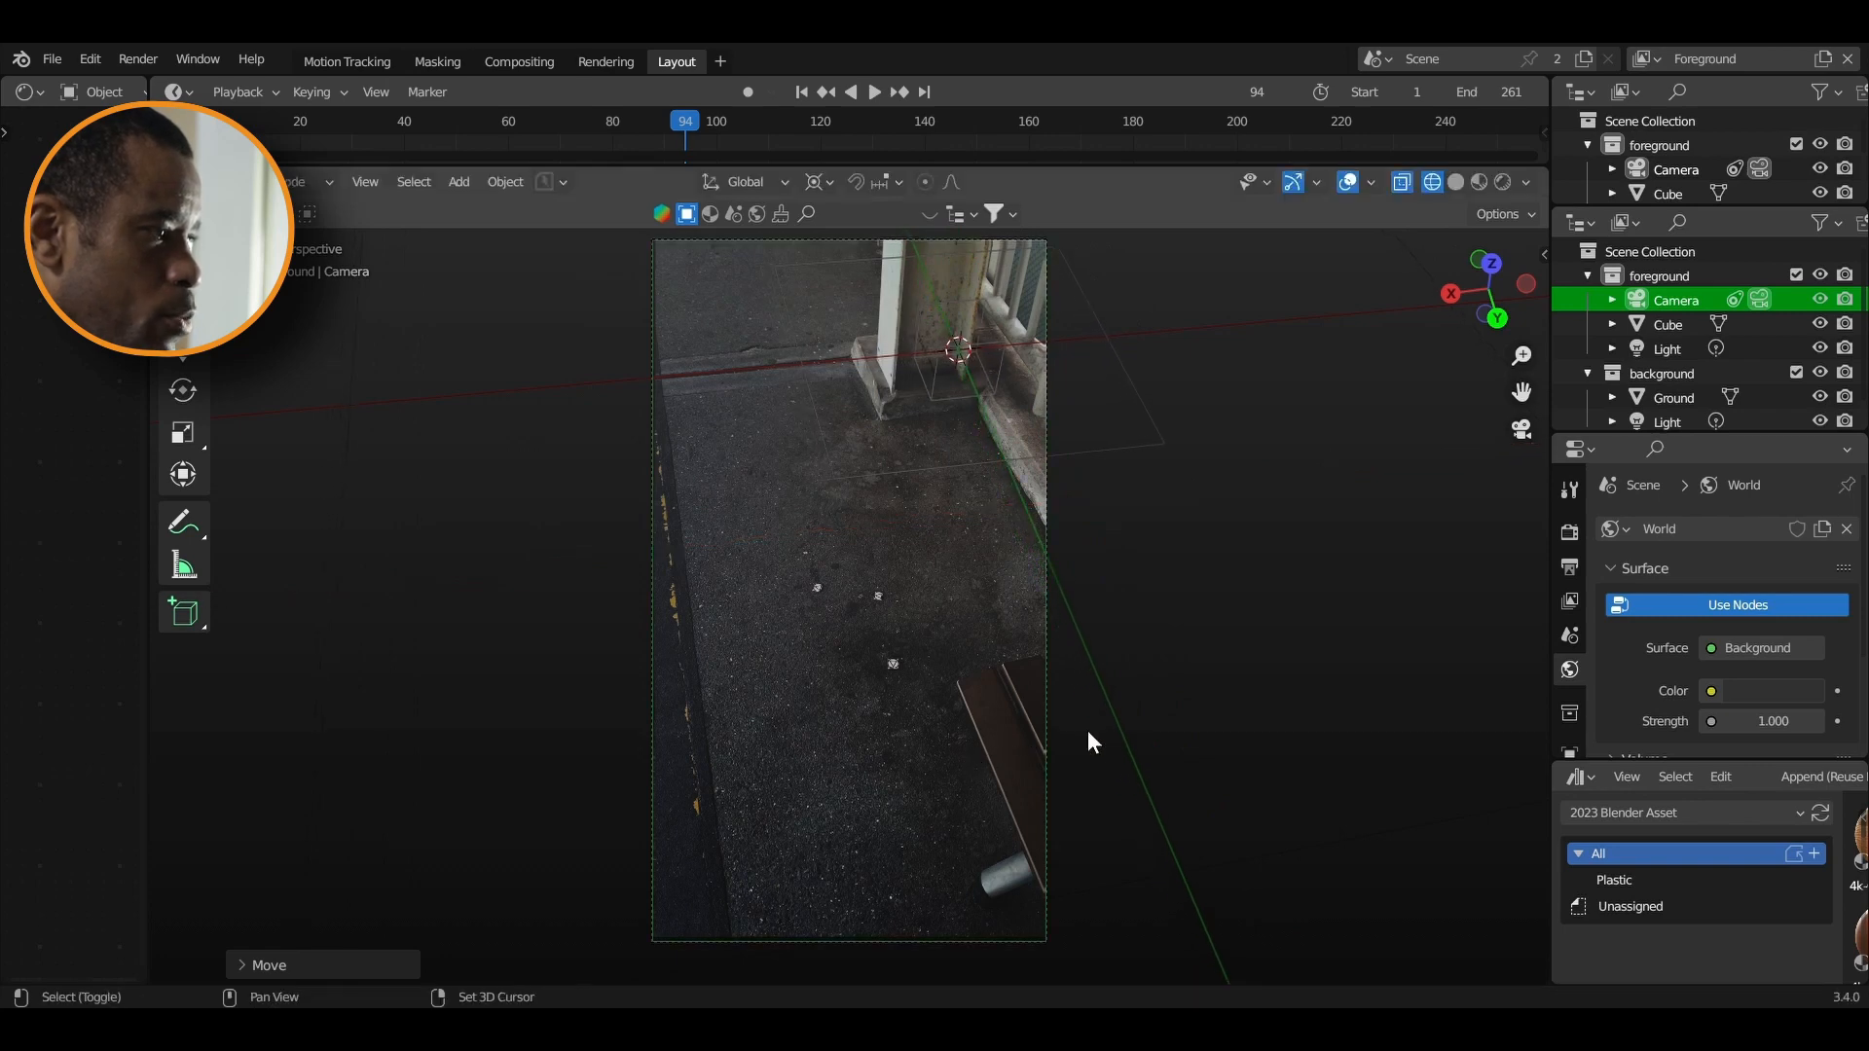
{"action": "key", "text": "z"}
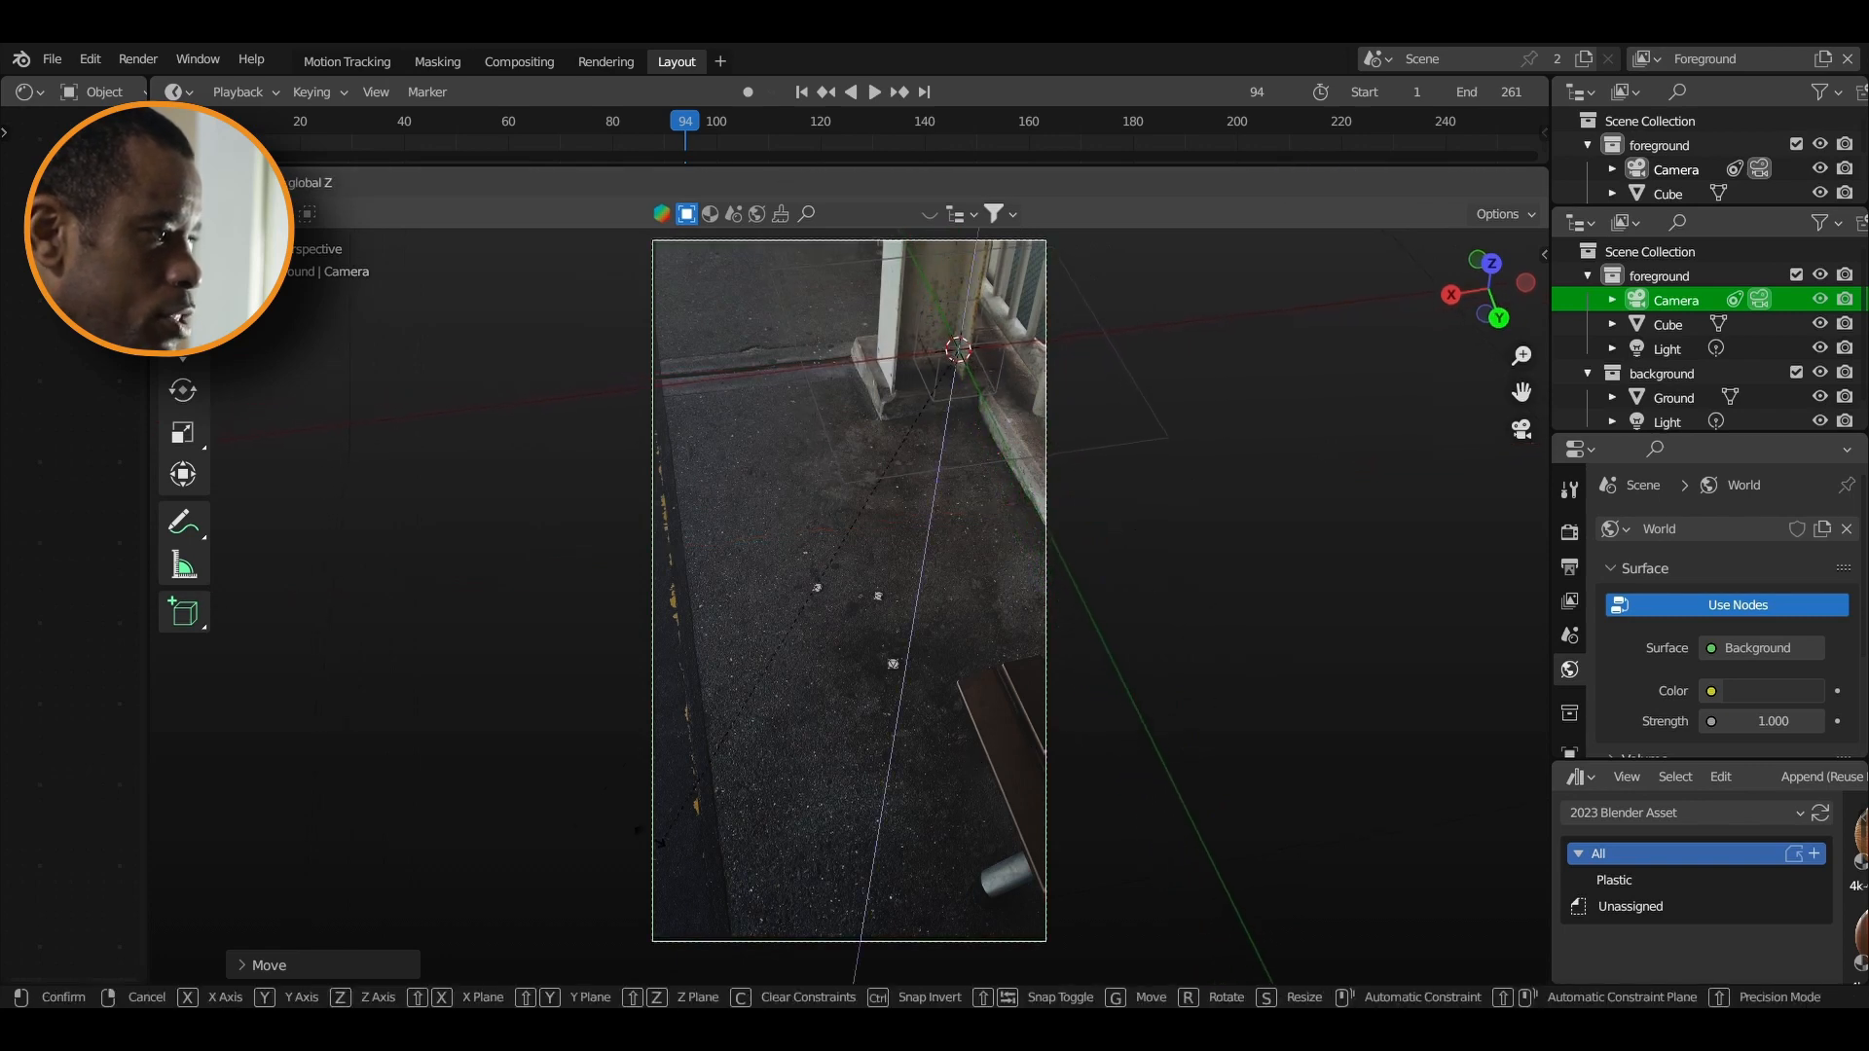
{"action": "key", "text": "Escape"}
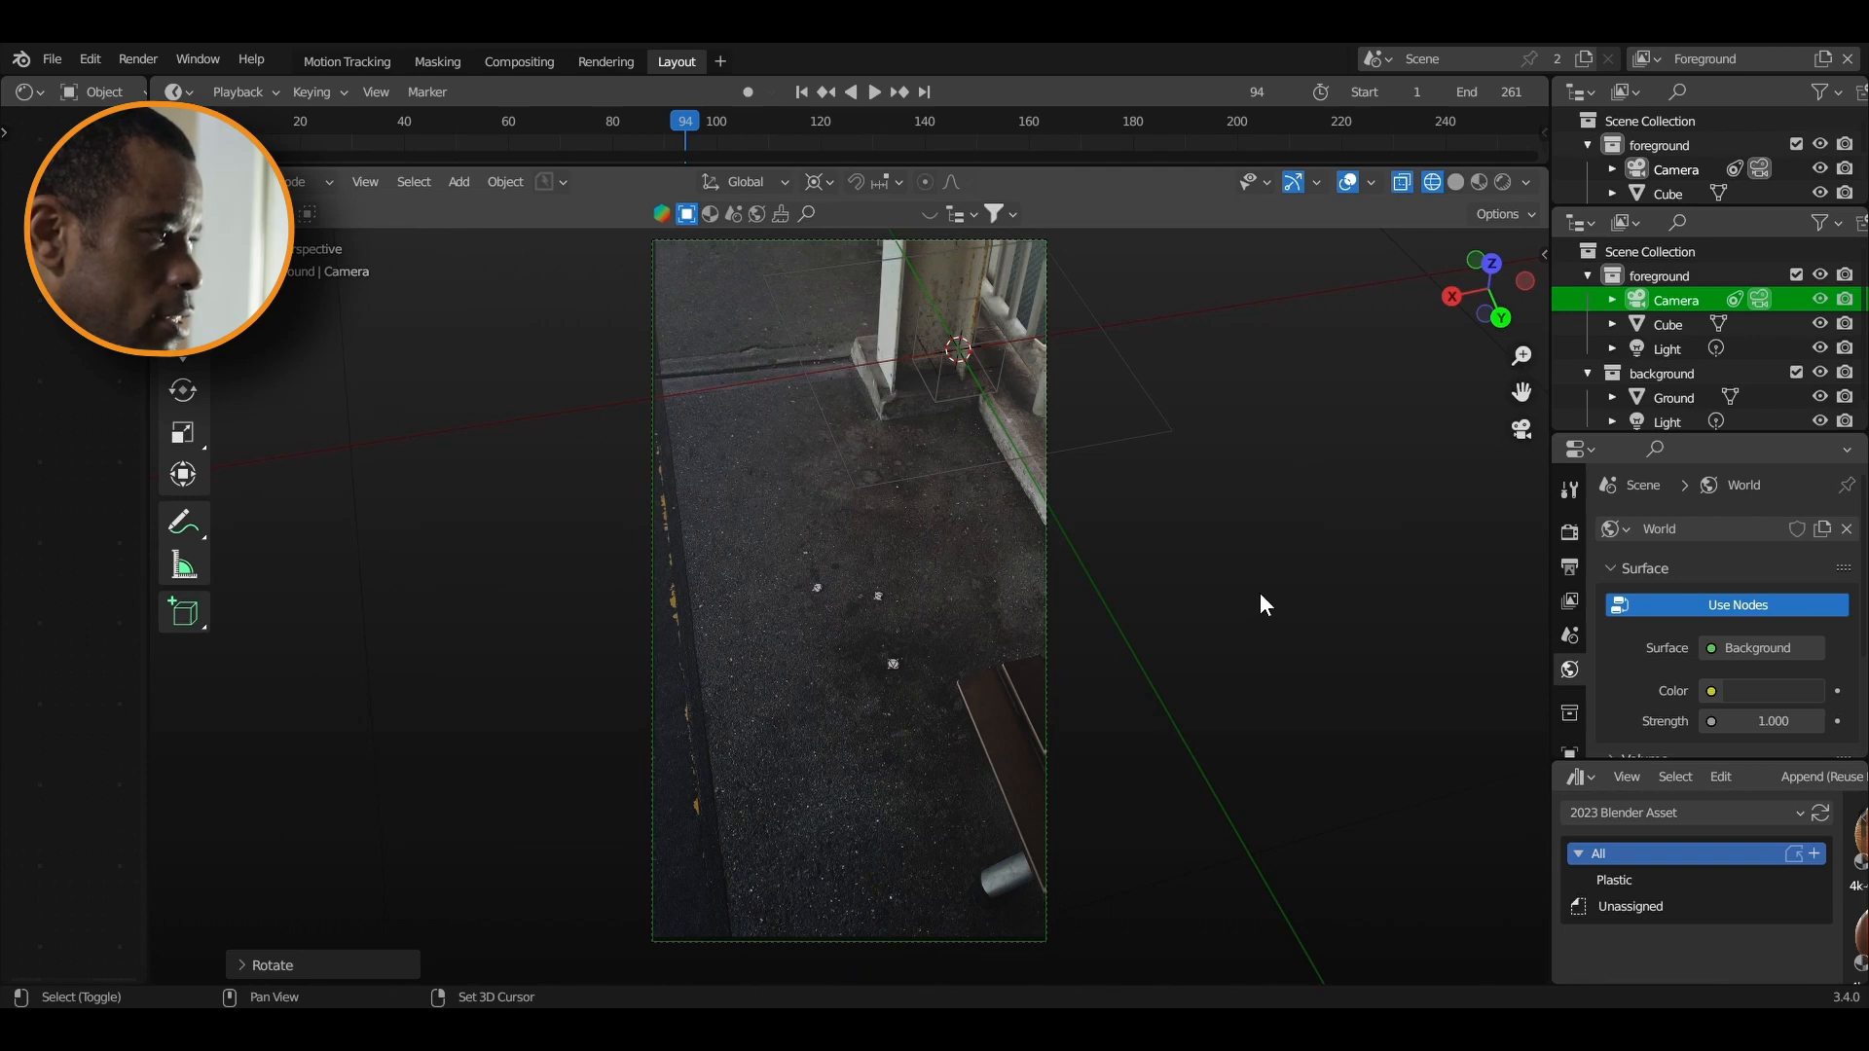
Move the camera along global Y and X to bring the scene origin to the paper markers on the pavement
{"action": "key", "text": "g"}
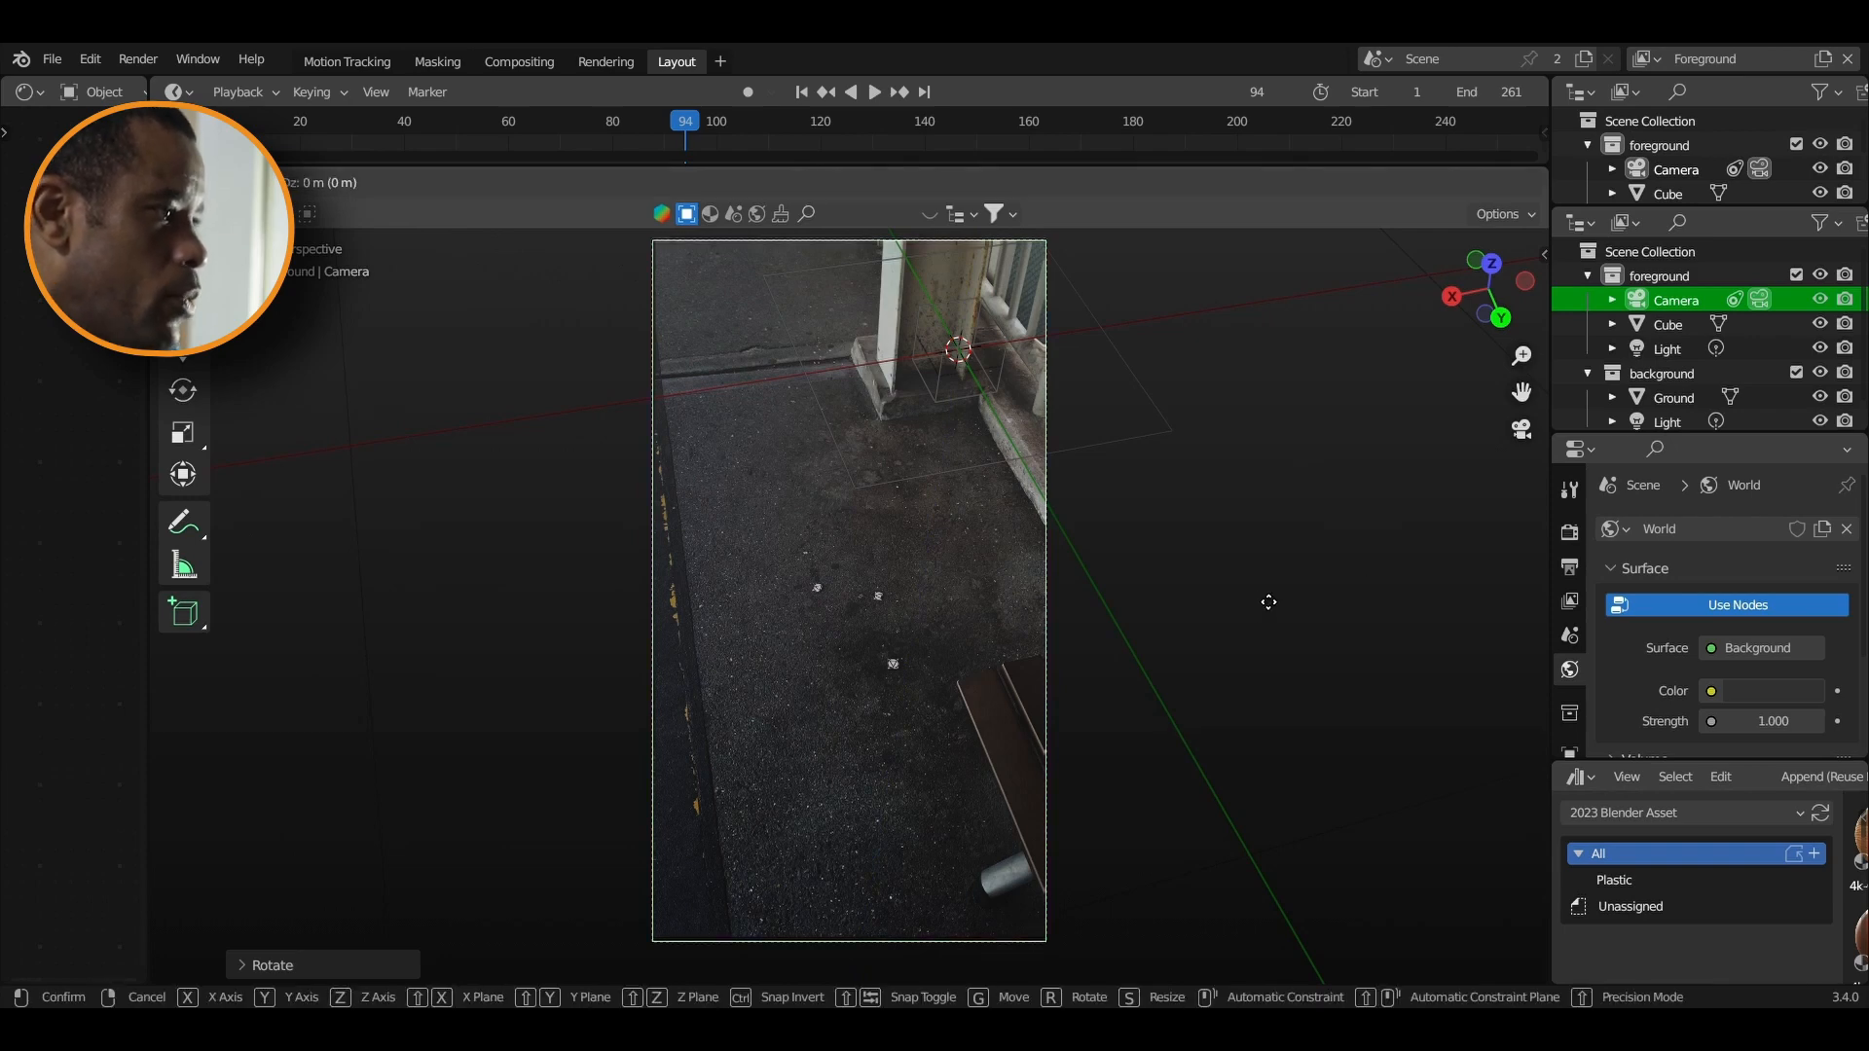
{"action": "key", "text": "y"}
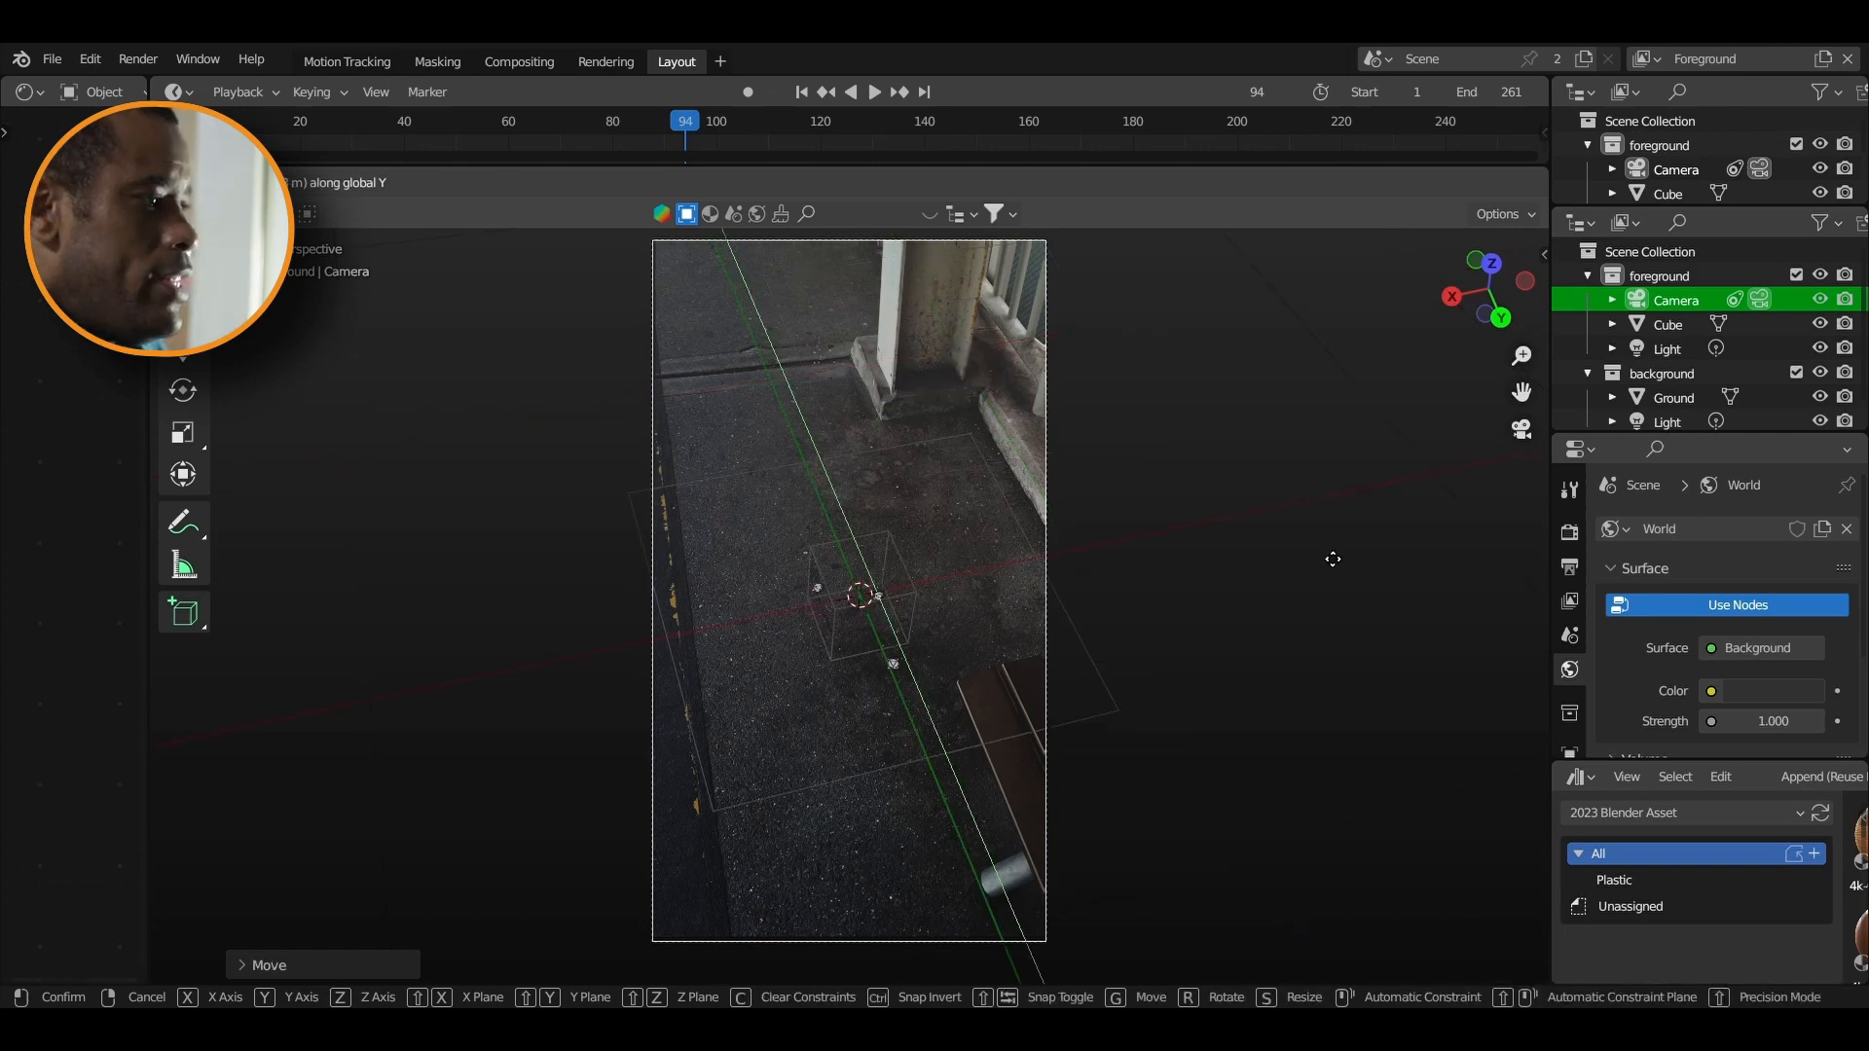
{"action": "key", "text": "x"}
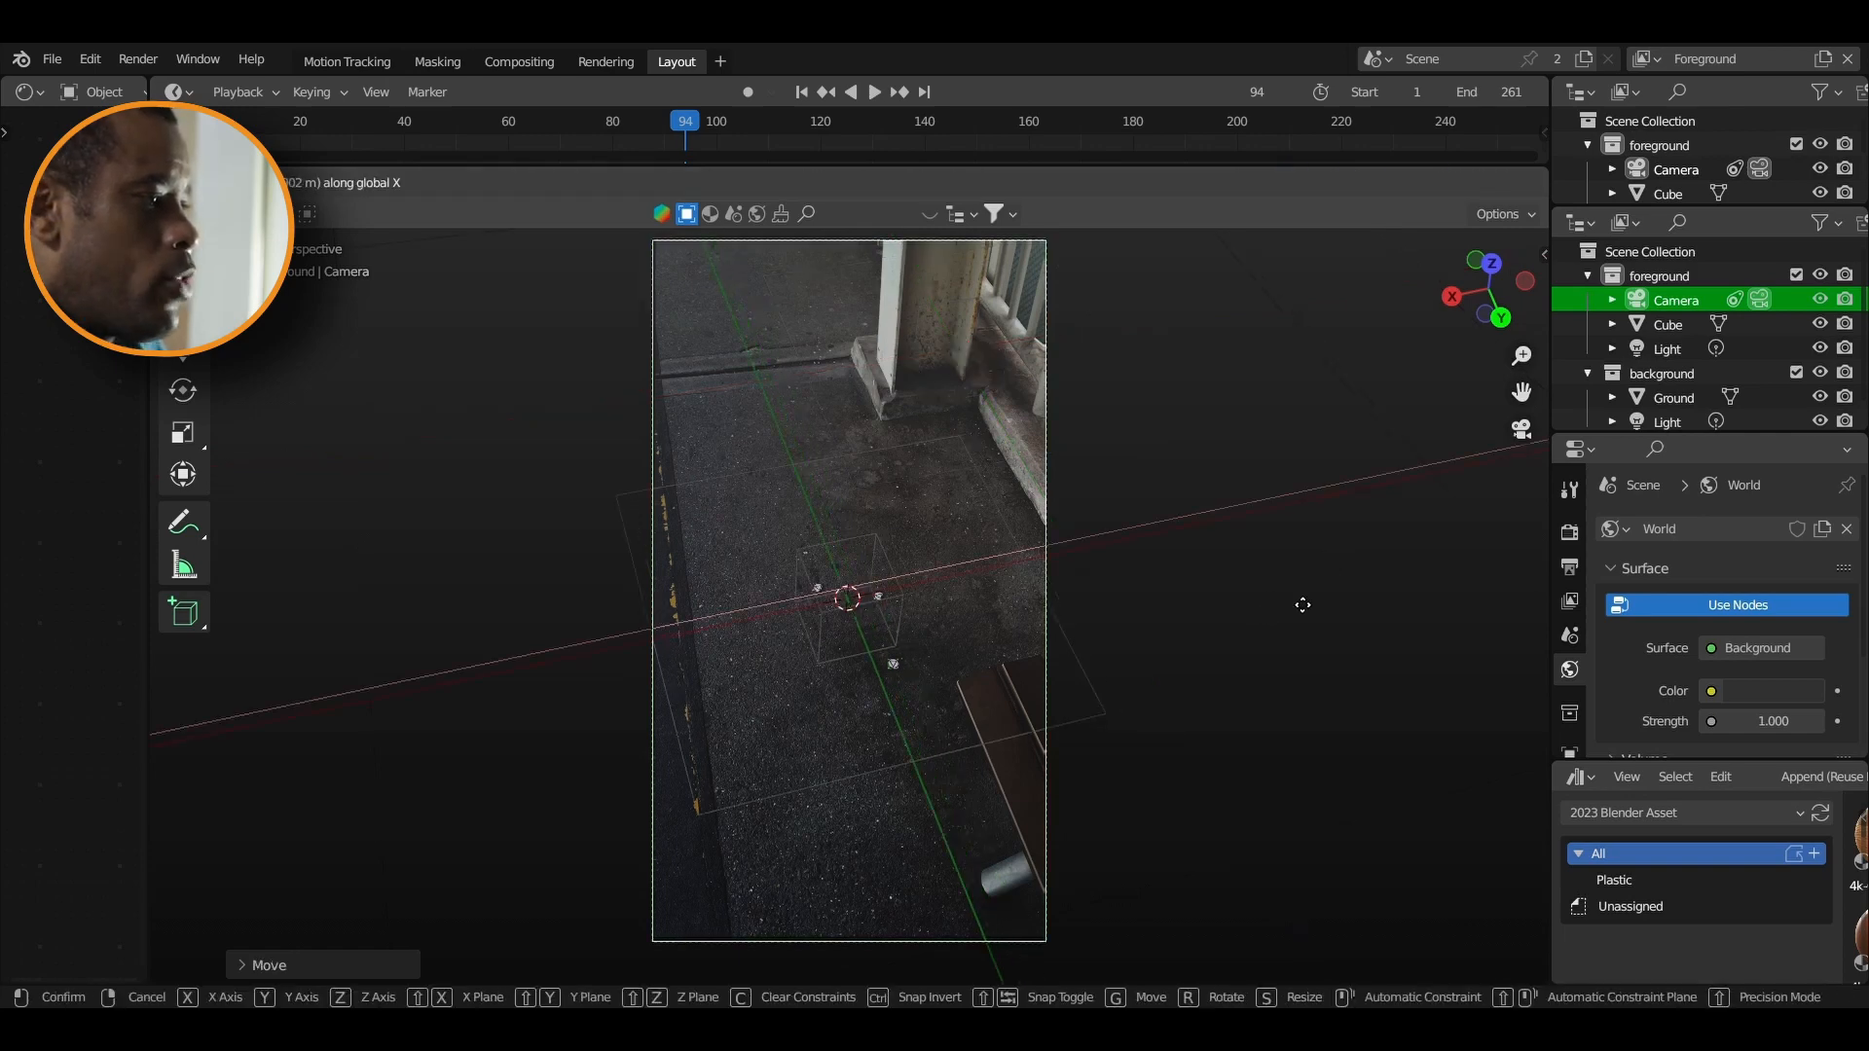
{"action": "left_click", "coordinate": [1228, 619]}
Nudge the camera along global Y so the scene origin lands exactly on the middle paper marker
{"action": "scroll", "coordinate": [971, 604], "scroll_direction": "up", "scroll_amount": 8}
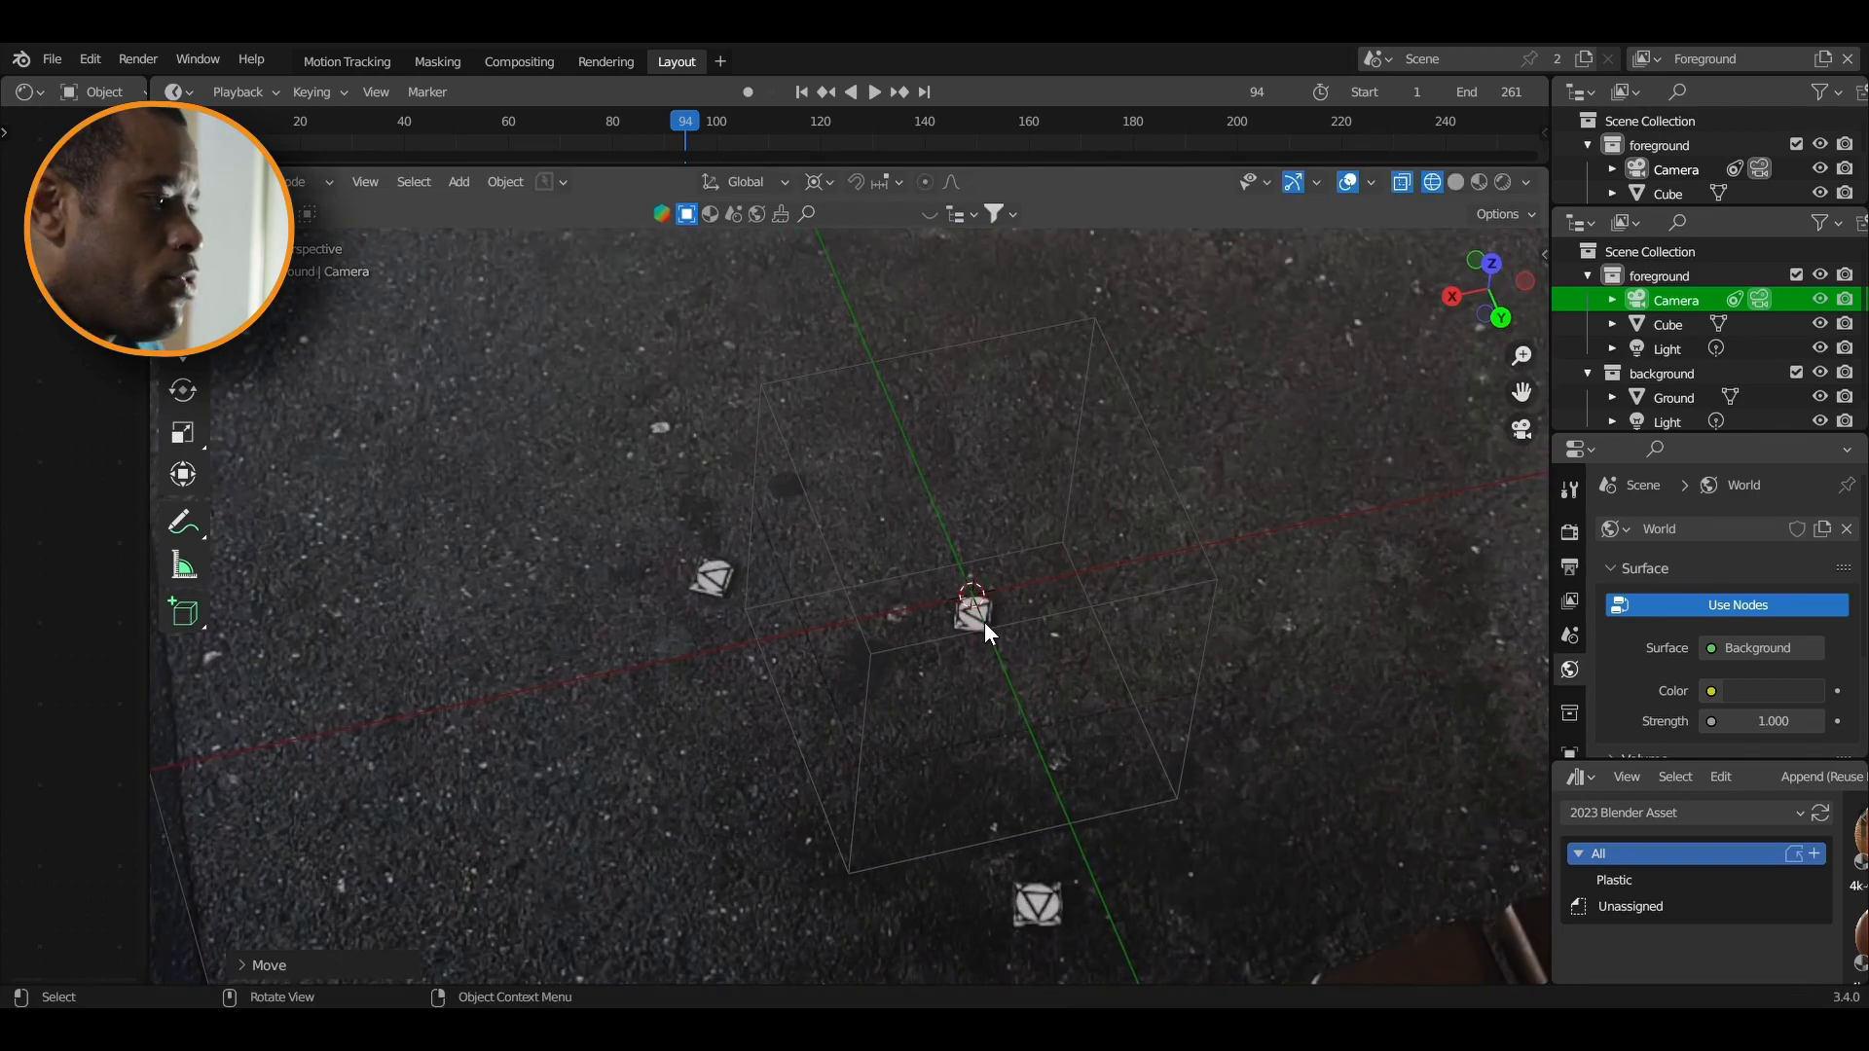
{"action": "key", "text": "g"}
{"action": "key", "text": "y"}
{"action": "left_click", "coordinate": [1000, 616]}
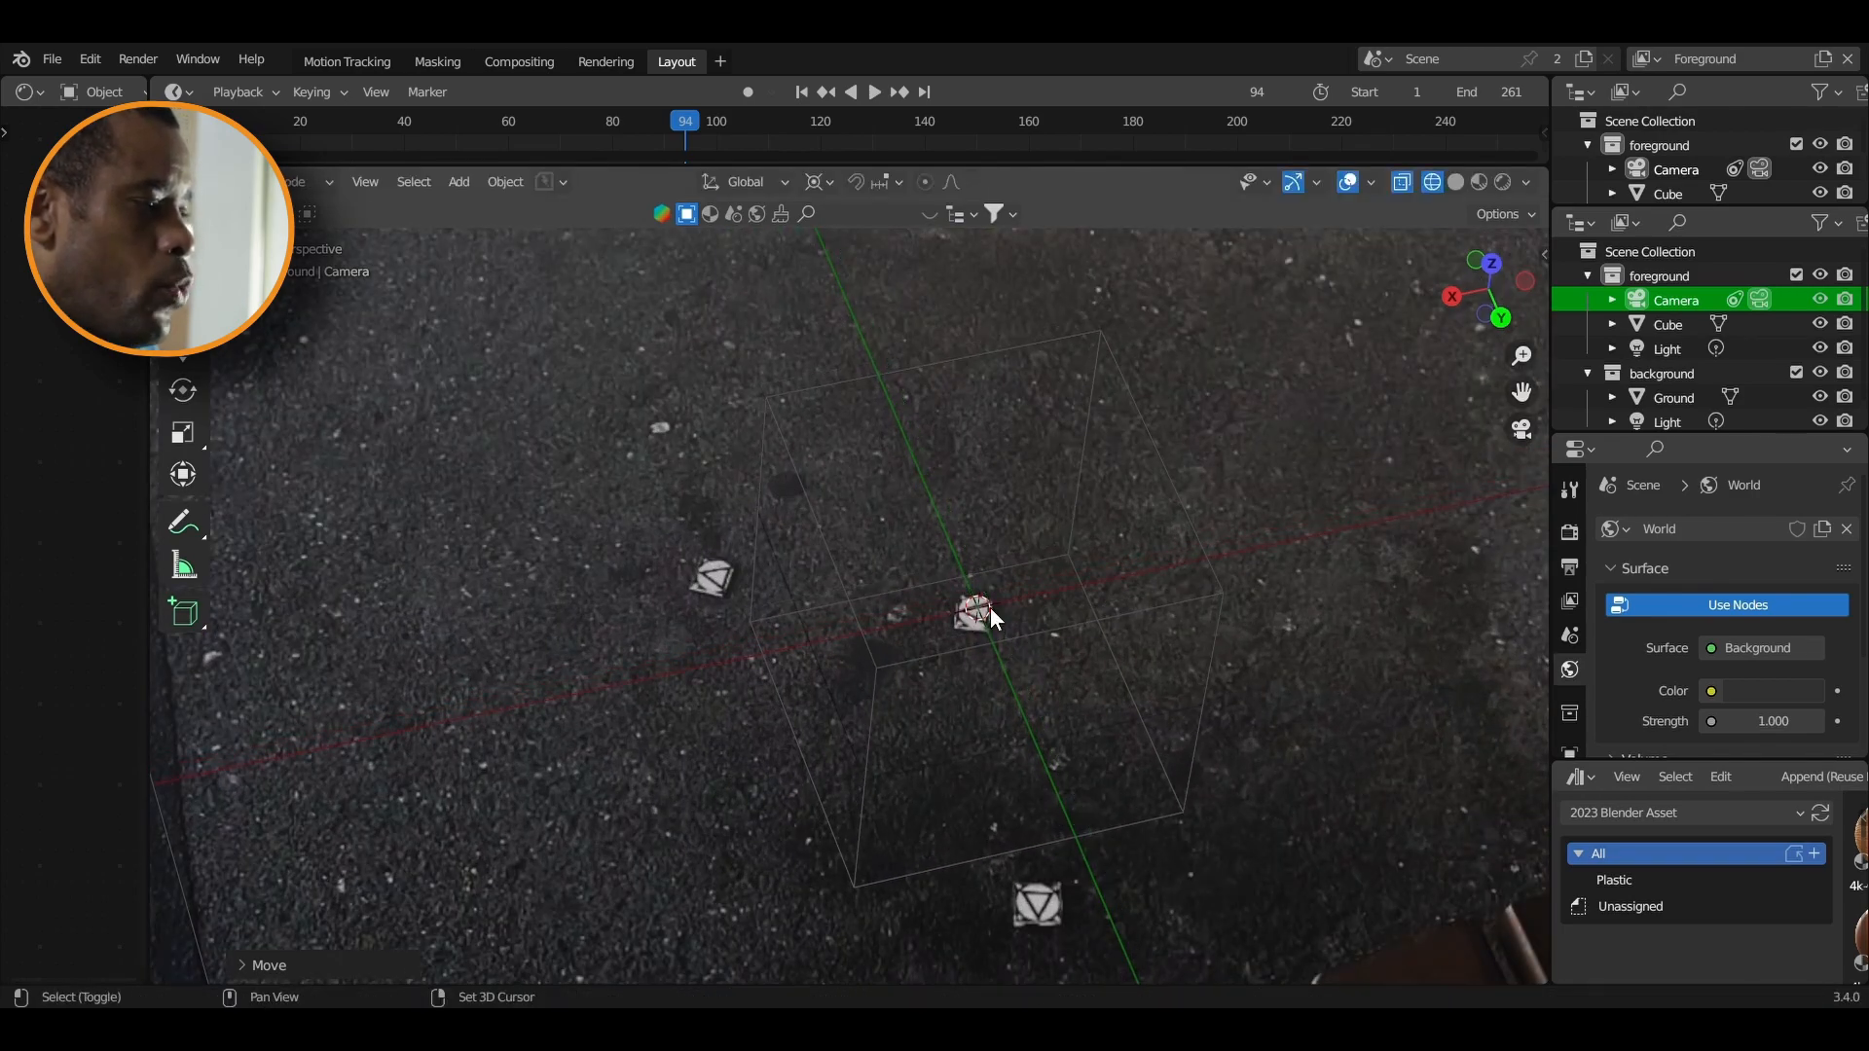
{"action": "scroll", "coordinate": [991, 610], "scroll_direction": "down", "scroll_amount": 8}
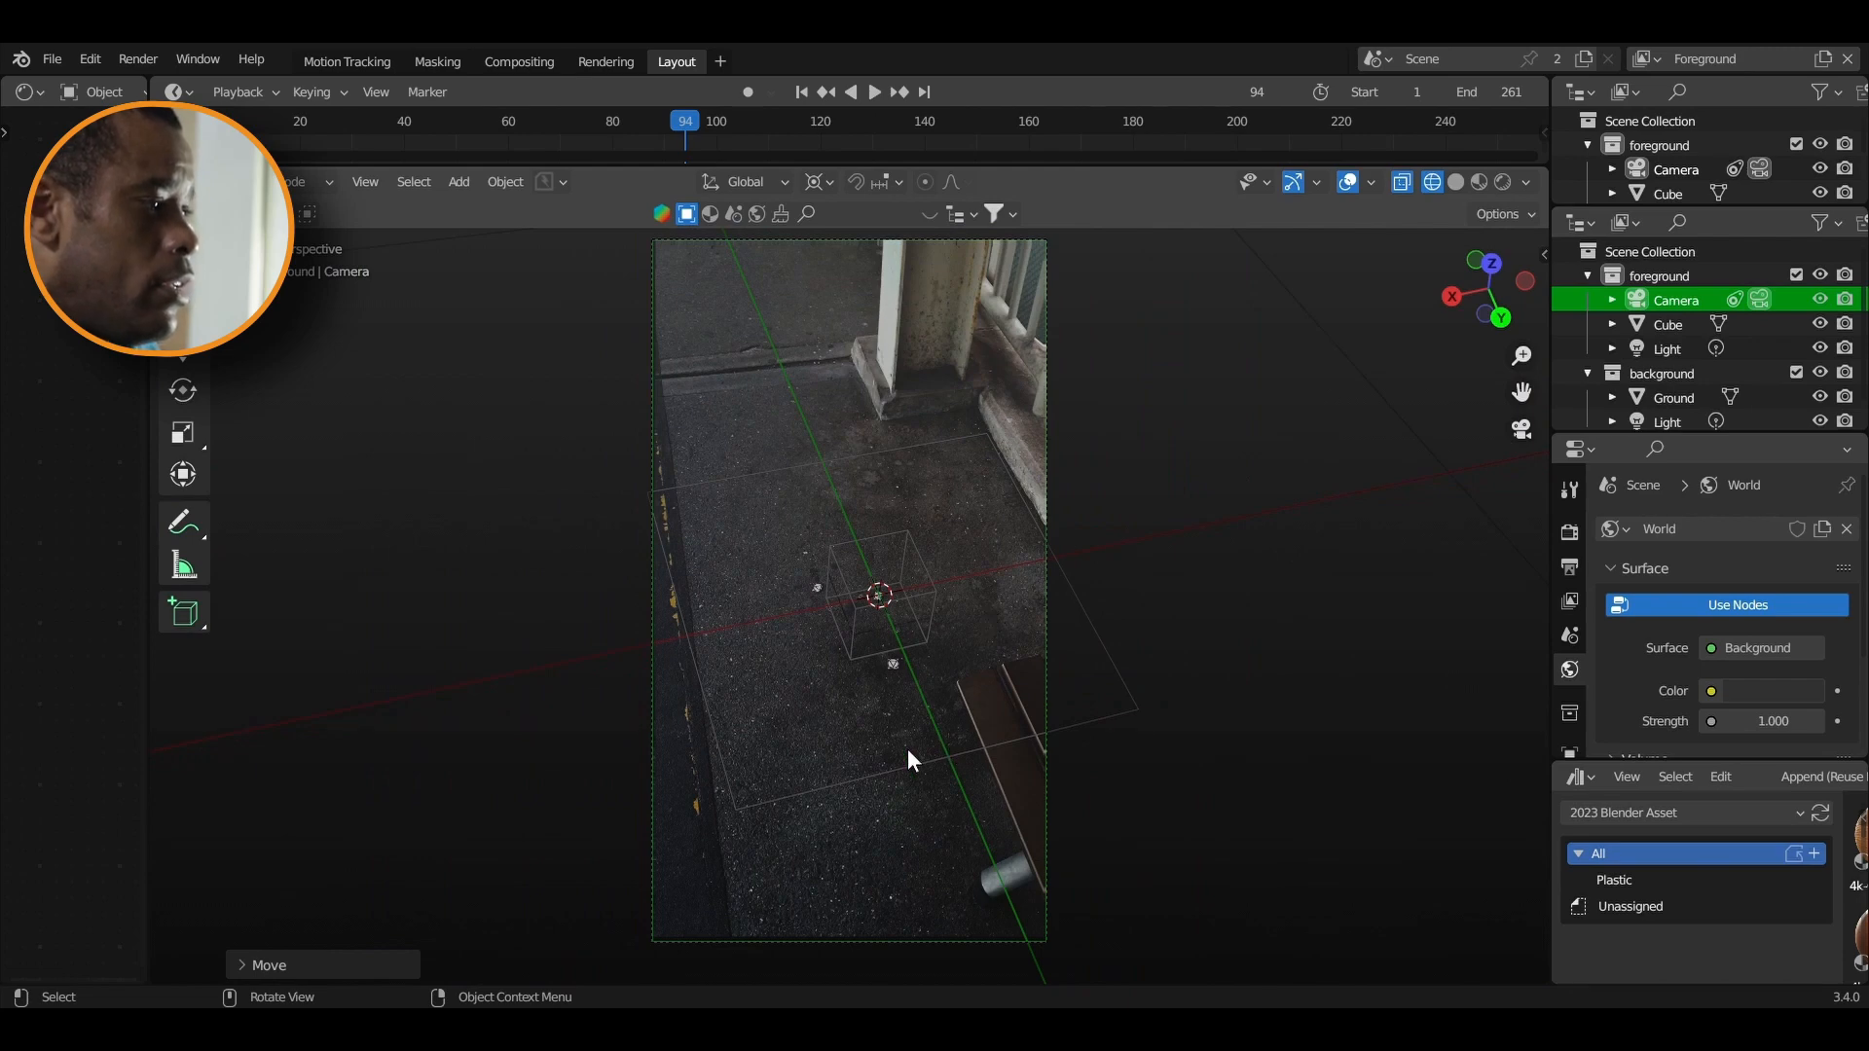
Set the transform pivot point back to Median Point and save the file
{"action": "left_click", "coordinate": [821, 183]}
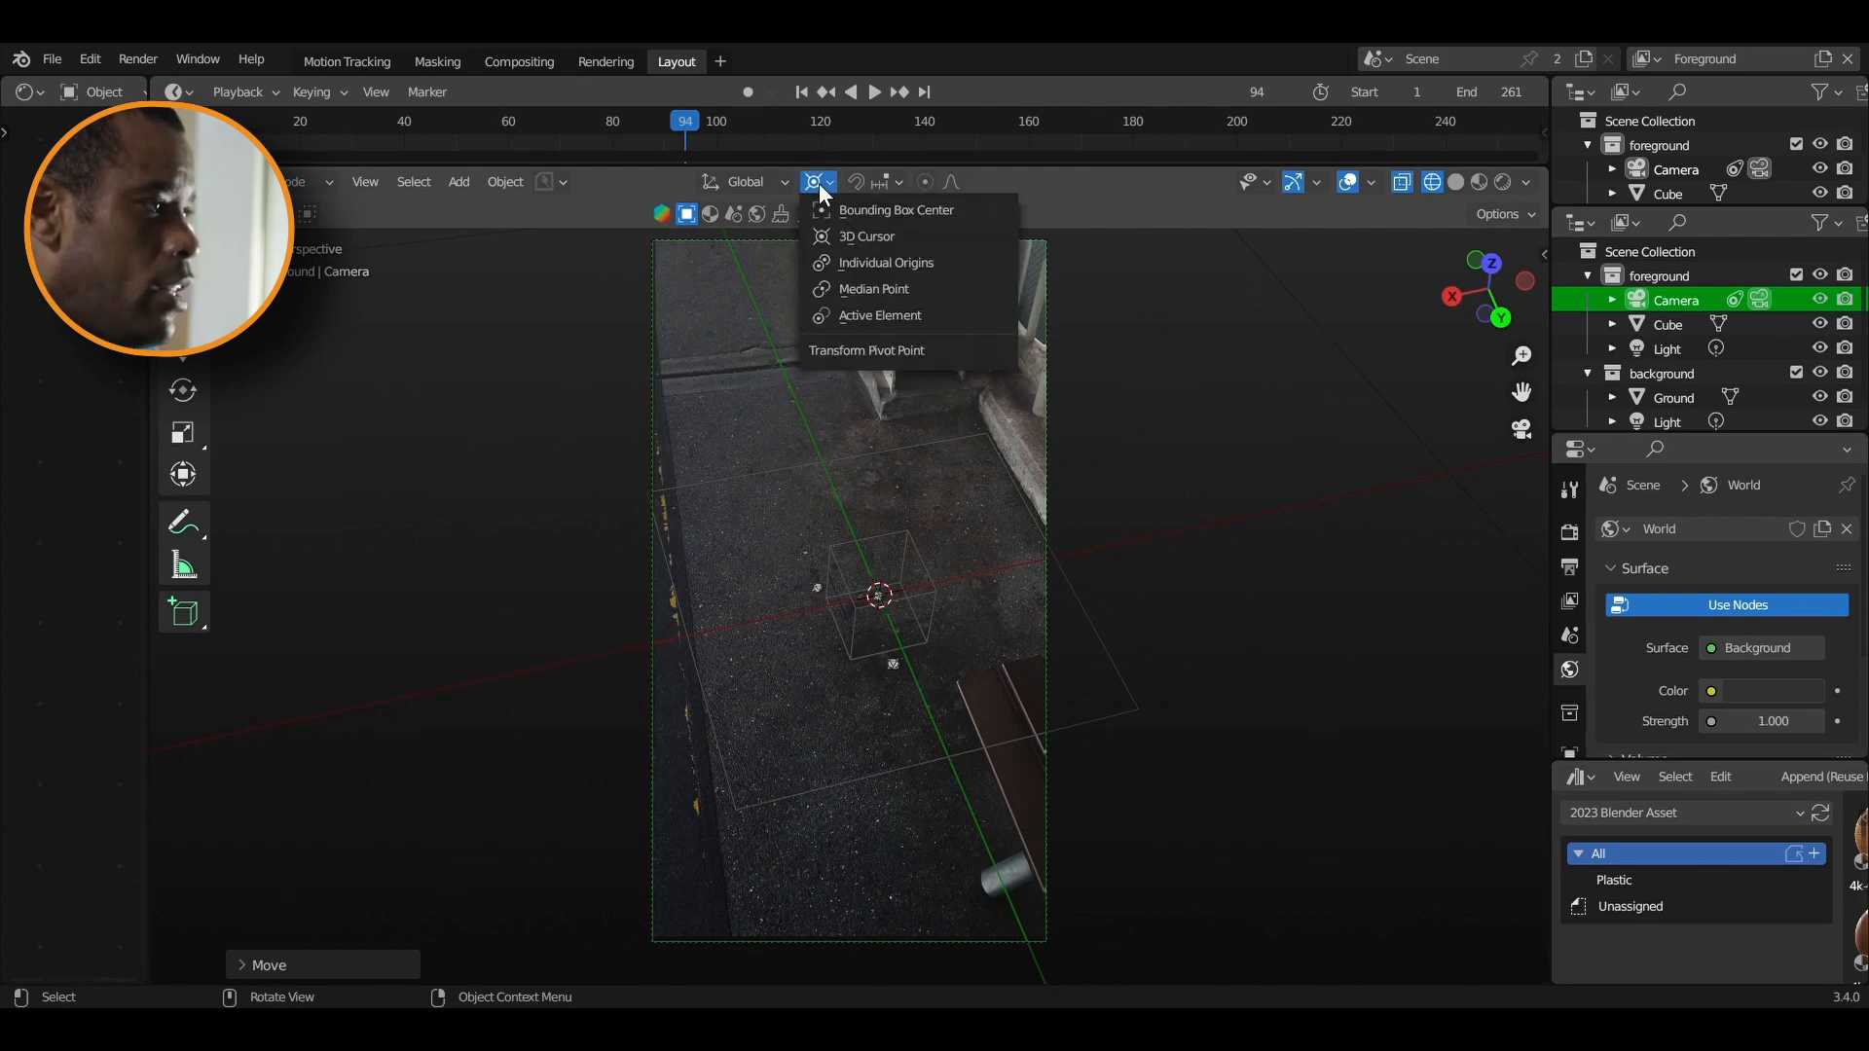
{"action": "left_click", "coordinate": [857, 280]}
{"action": "key", "text": "ctrl+s"}
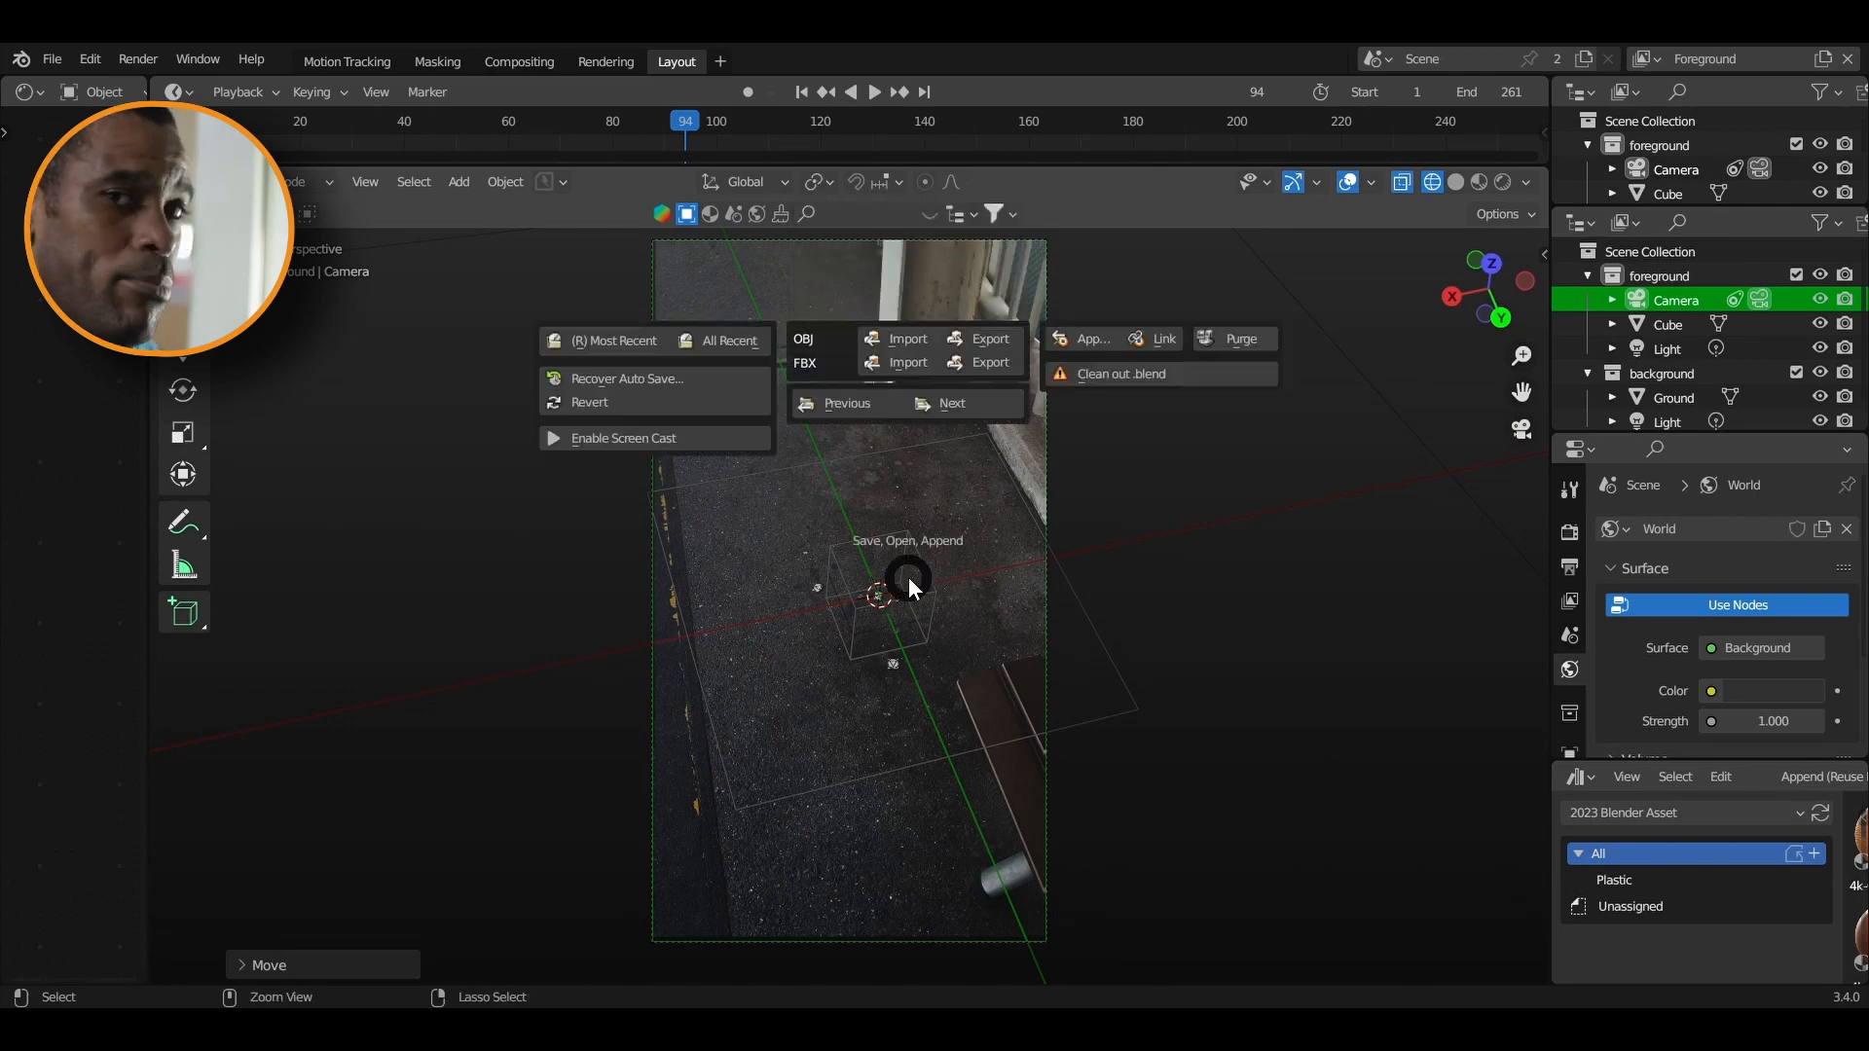
{"action": "left_click", "coordinate": [1048, 578]}
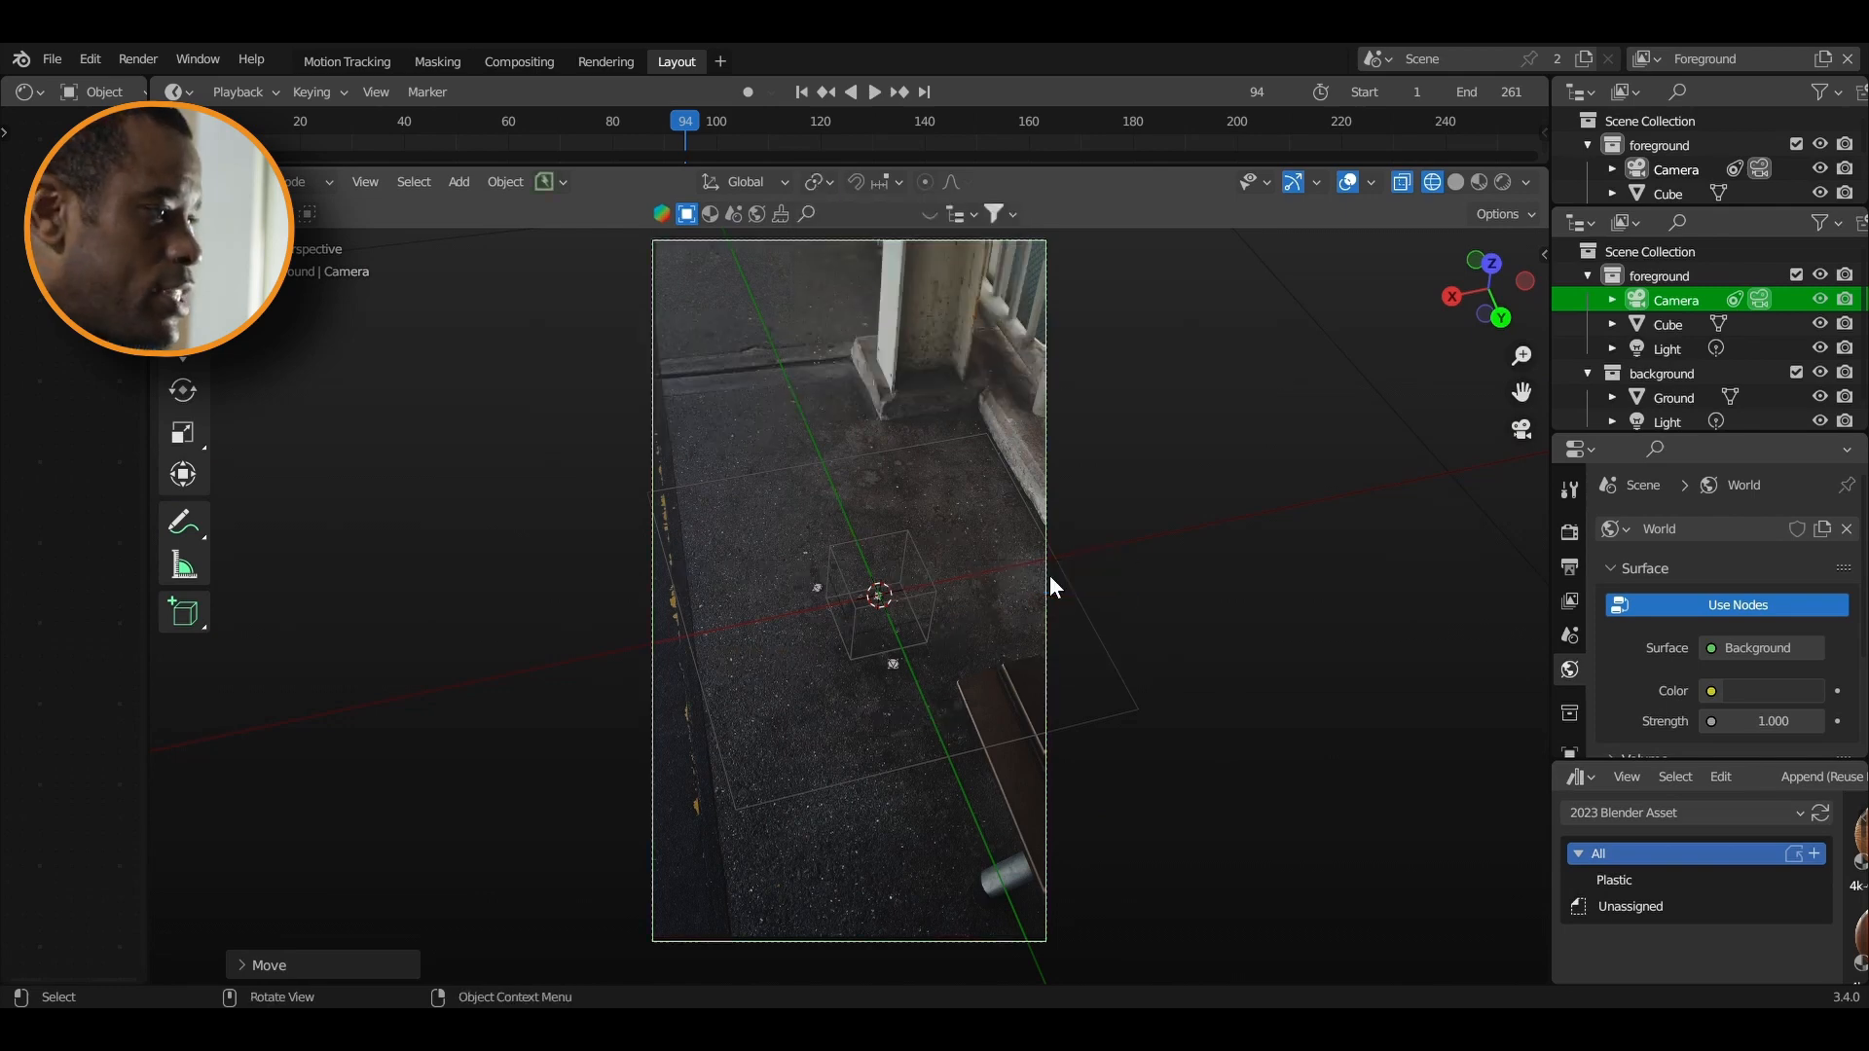
Select the ground plane and rotate it slightly around the global Z axis to fit the pavement
{"action": "left_click", "coordinate": [952, 644]}
{"action": "key", "text": "g"}
{"action": "key", "text": "z"}
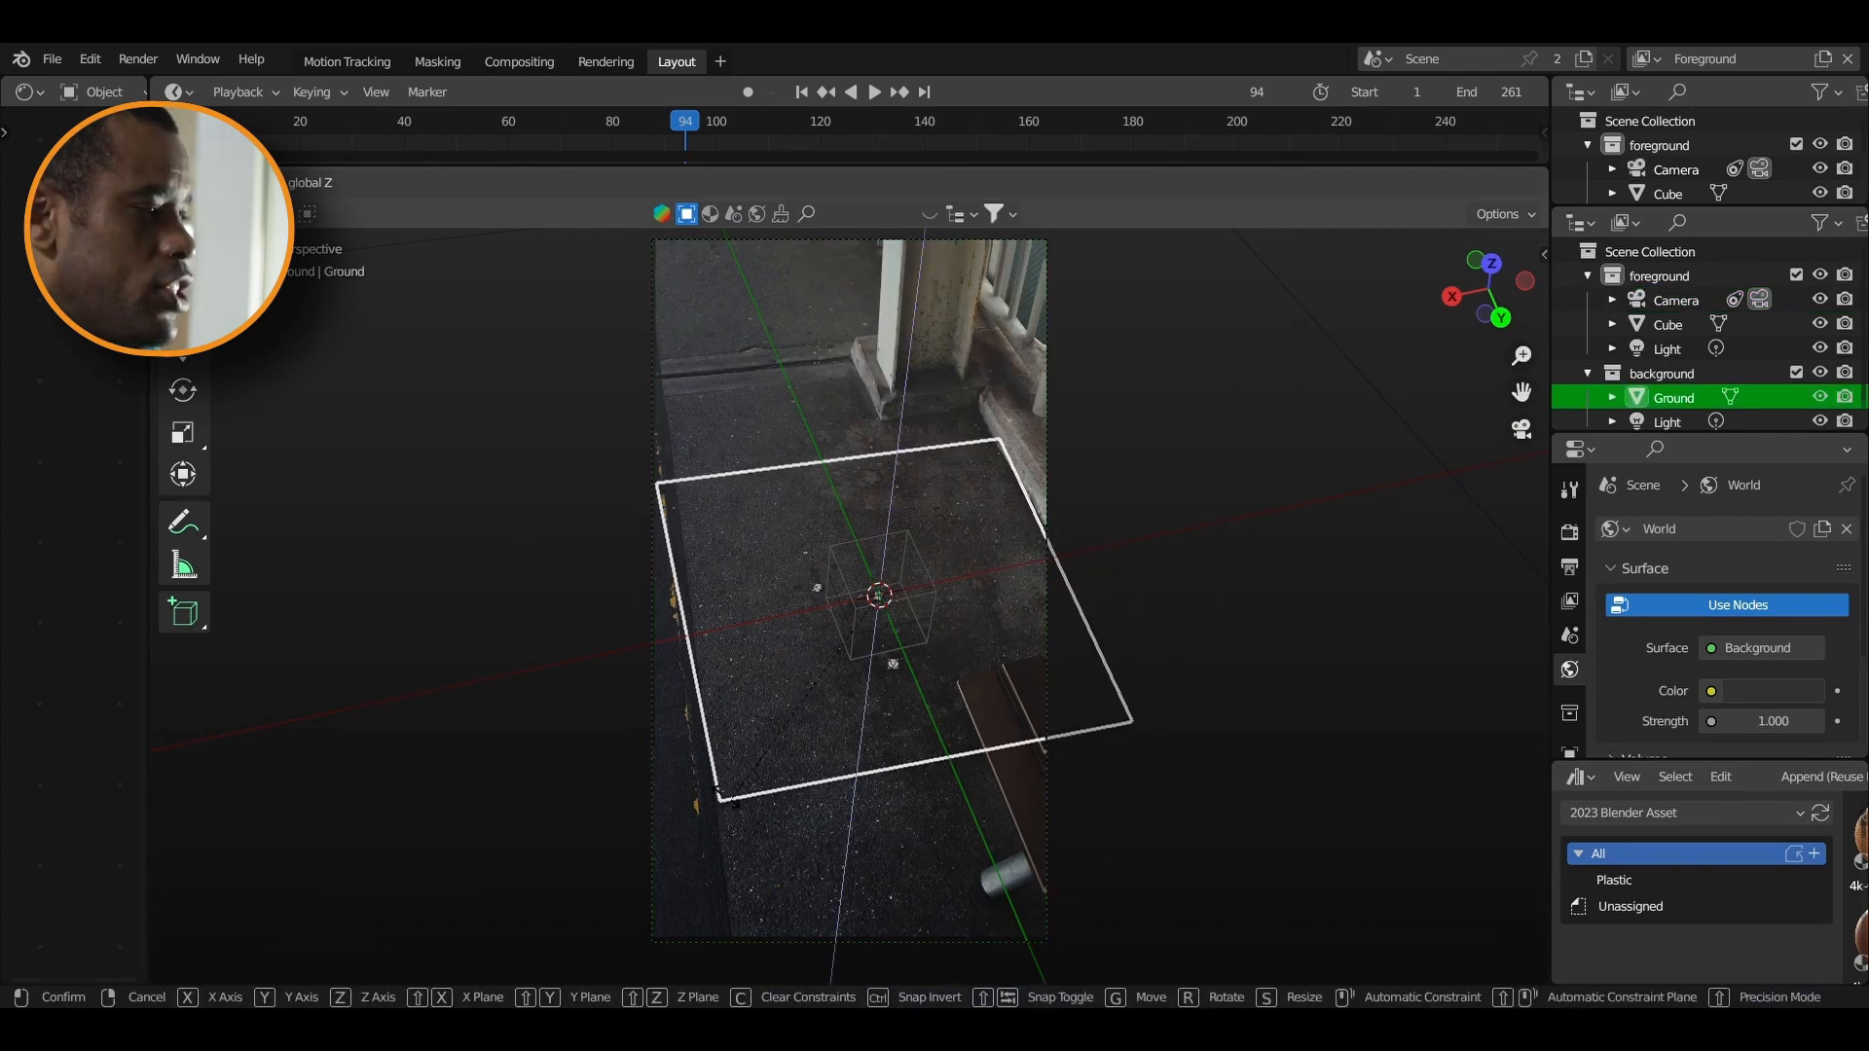
{"action": "left_click", "coordinate": [884, 719]}
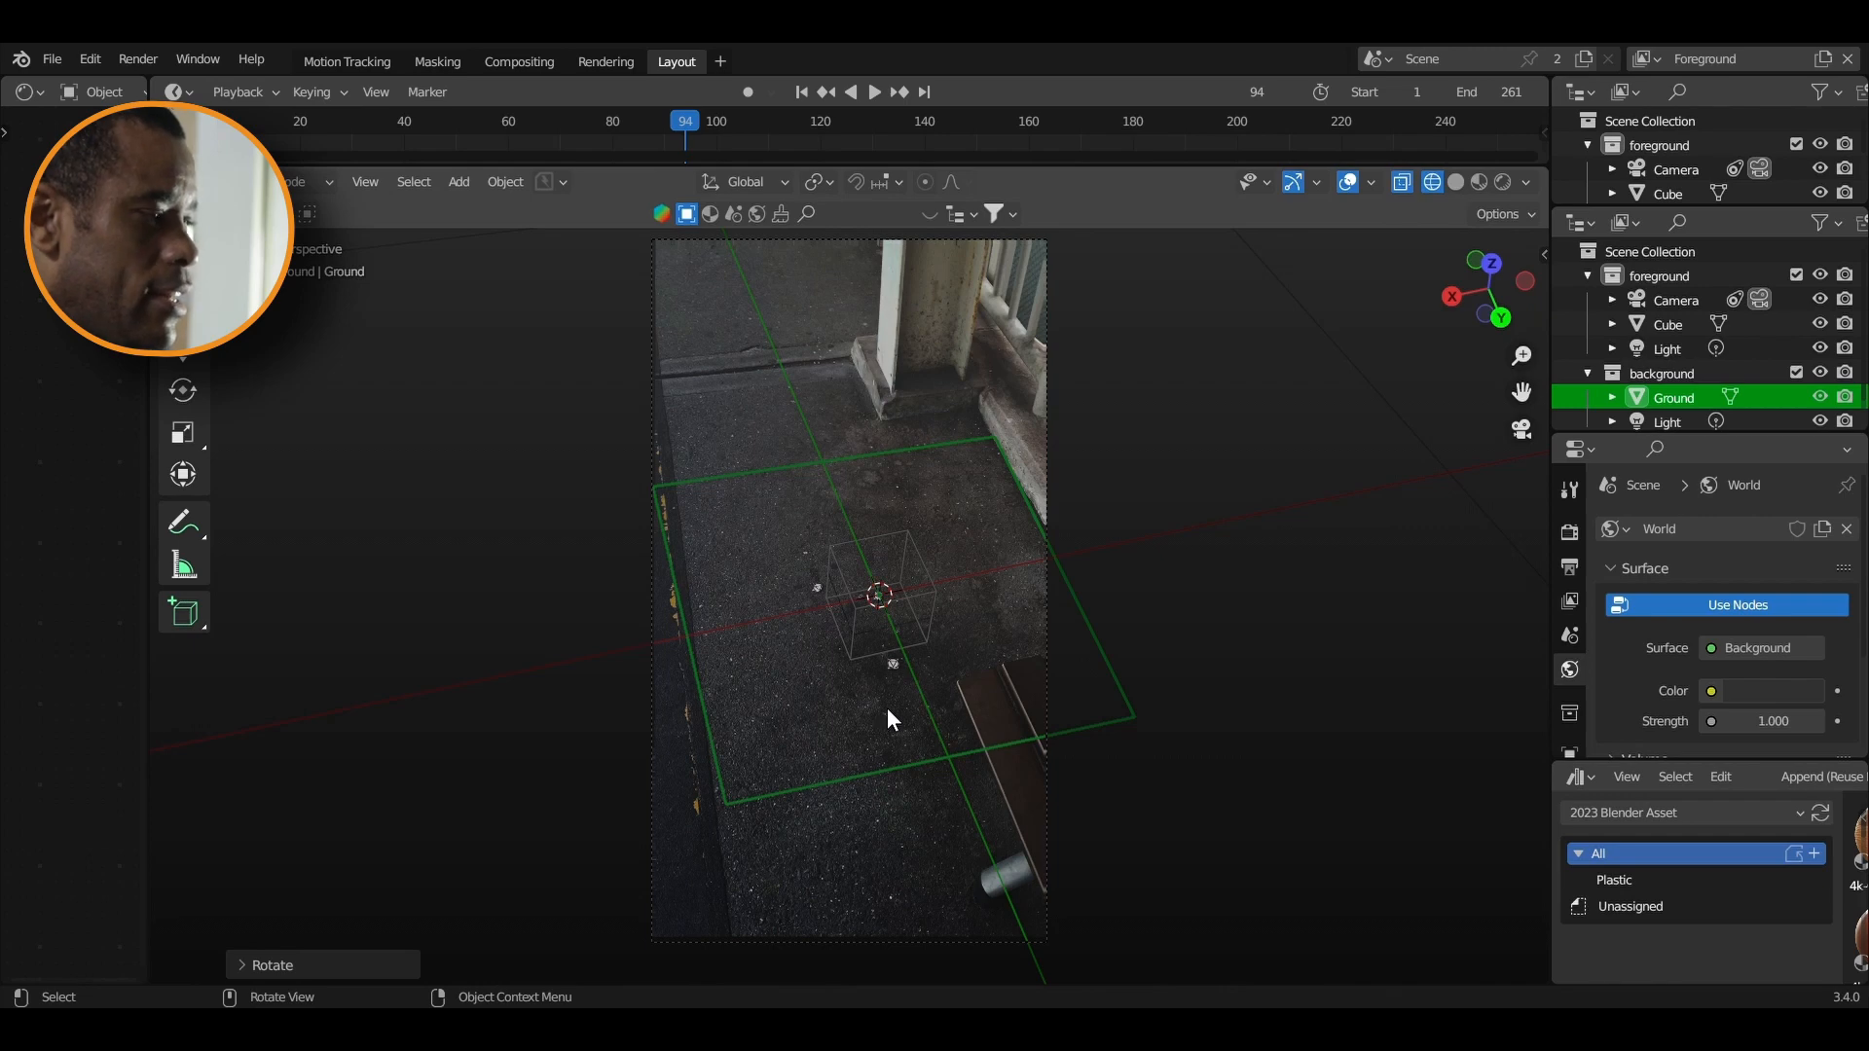
Raise the cube along the global Z axis so it sits on the ground plane, working in solid shading
{"action": "left_click", "coordinate": [929, 604]}
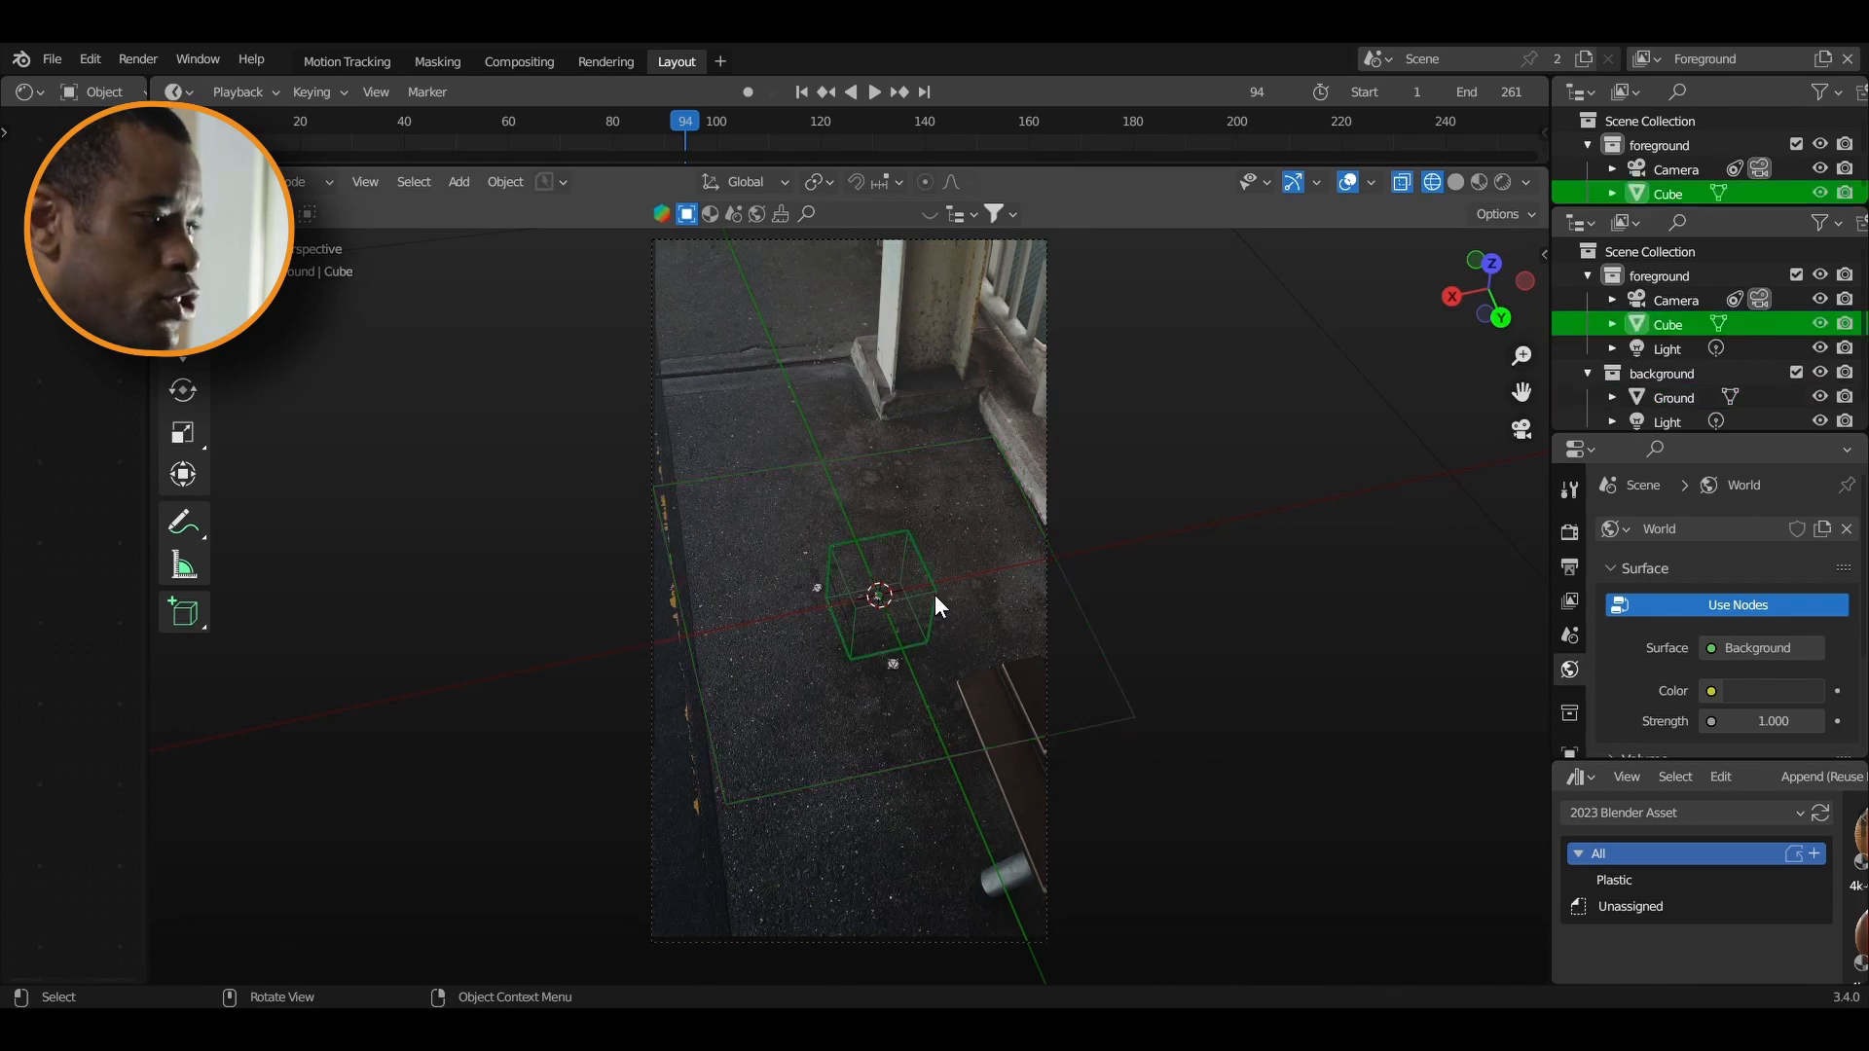
{"action": "left_click", "coordinate": [1455, 182]}
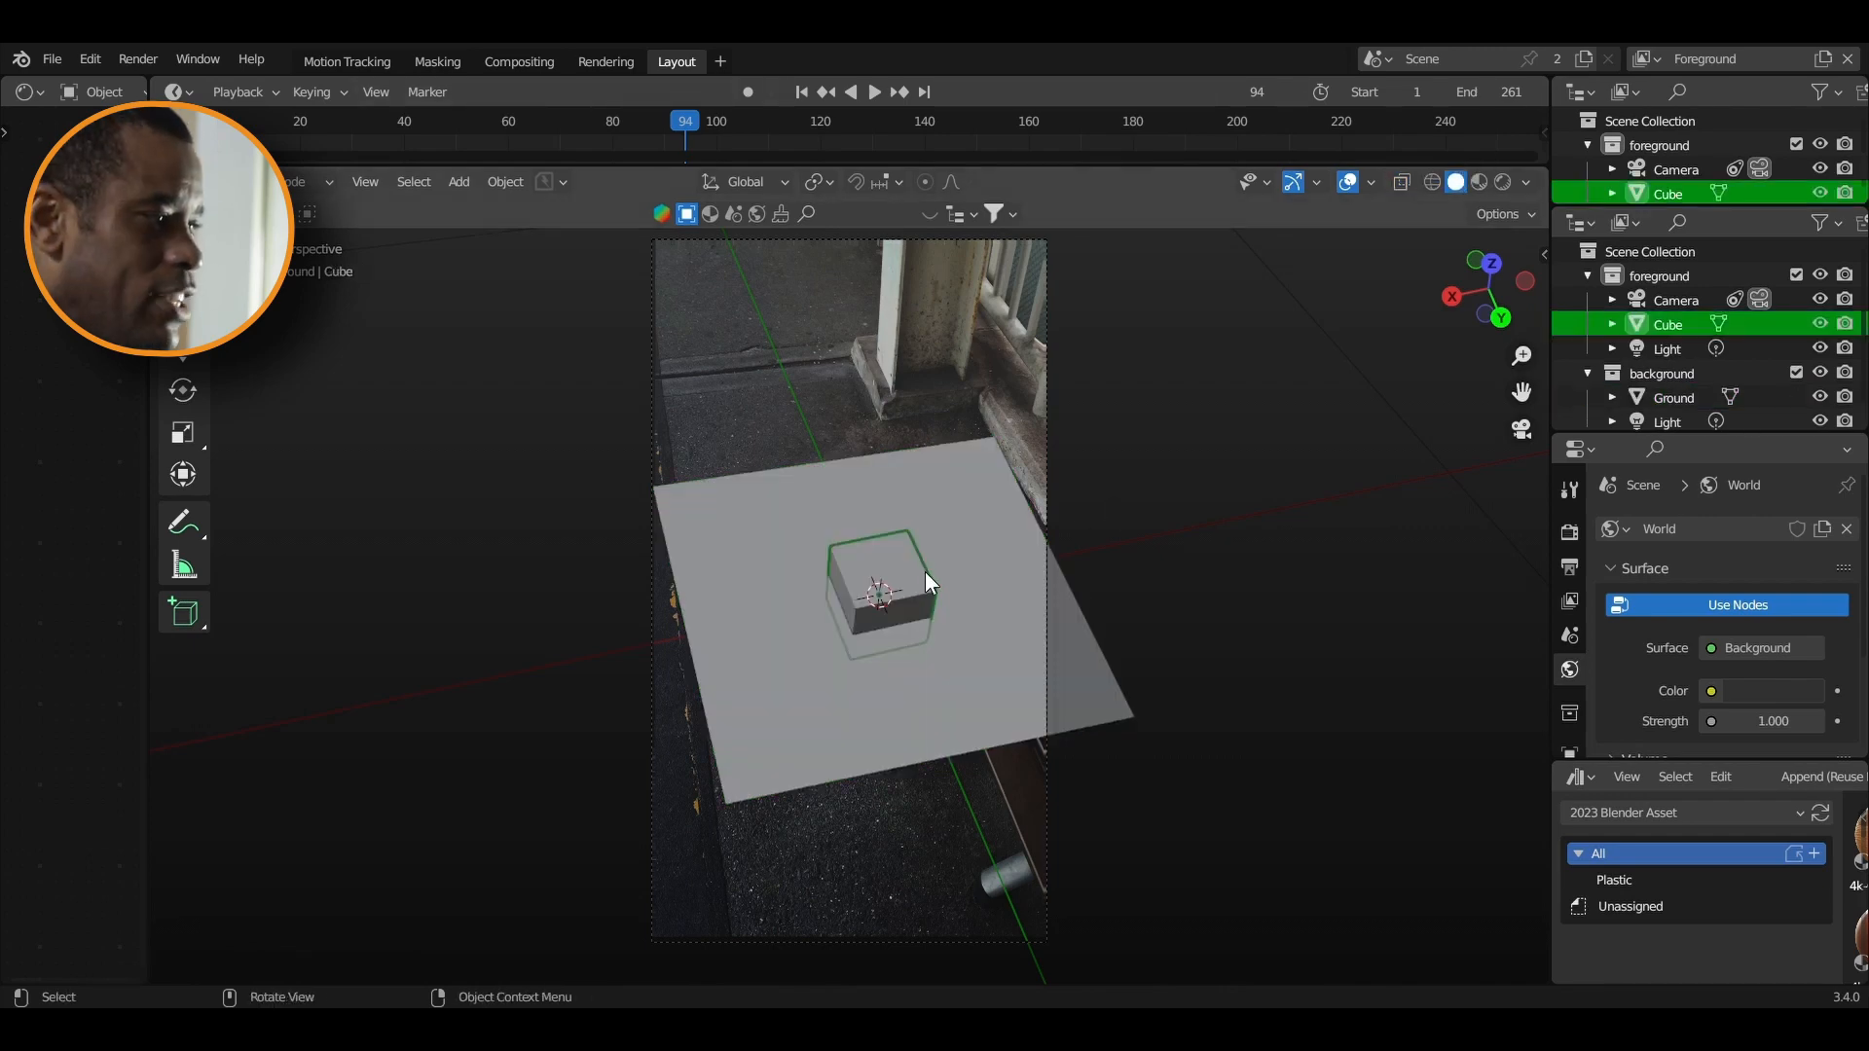
{"action": "key", "text": "KP_0"}
{"action": "key", "text": "g"}
{"action": "key", "text": "z"}
{"action": "key", "text": "z"}
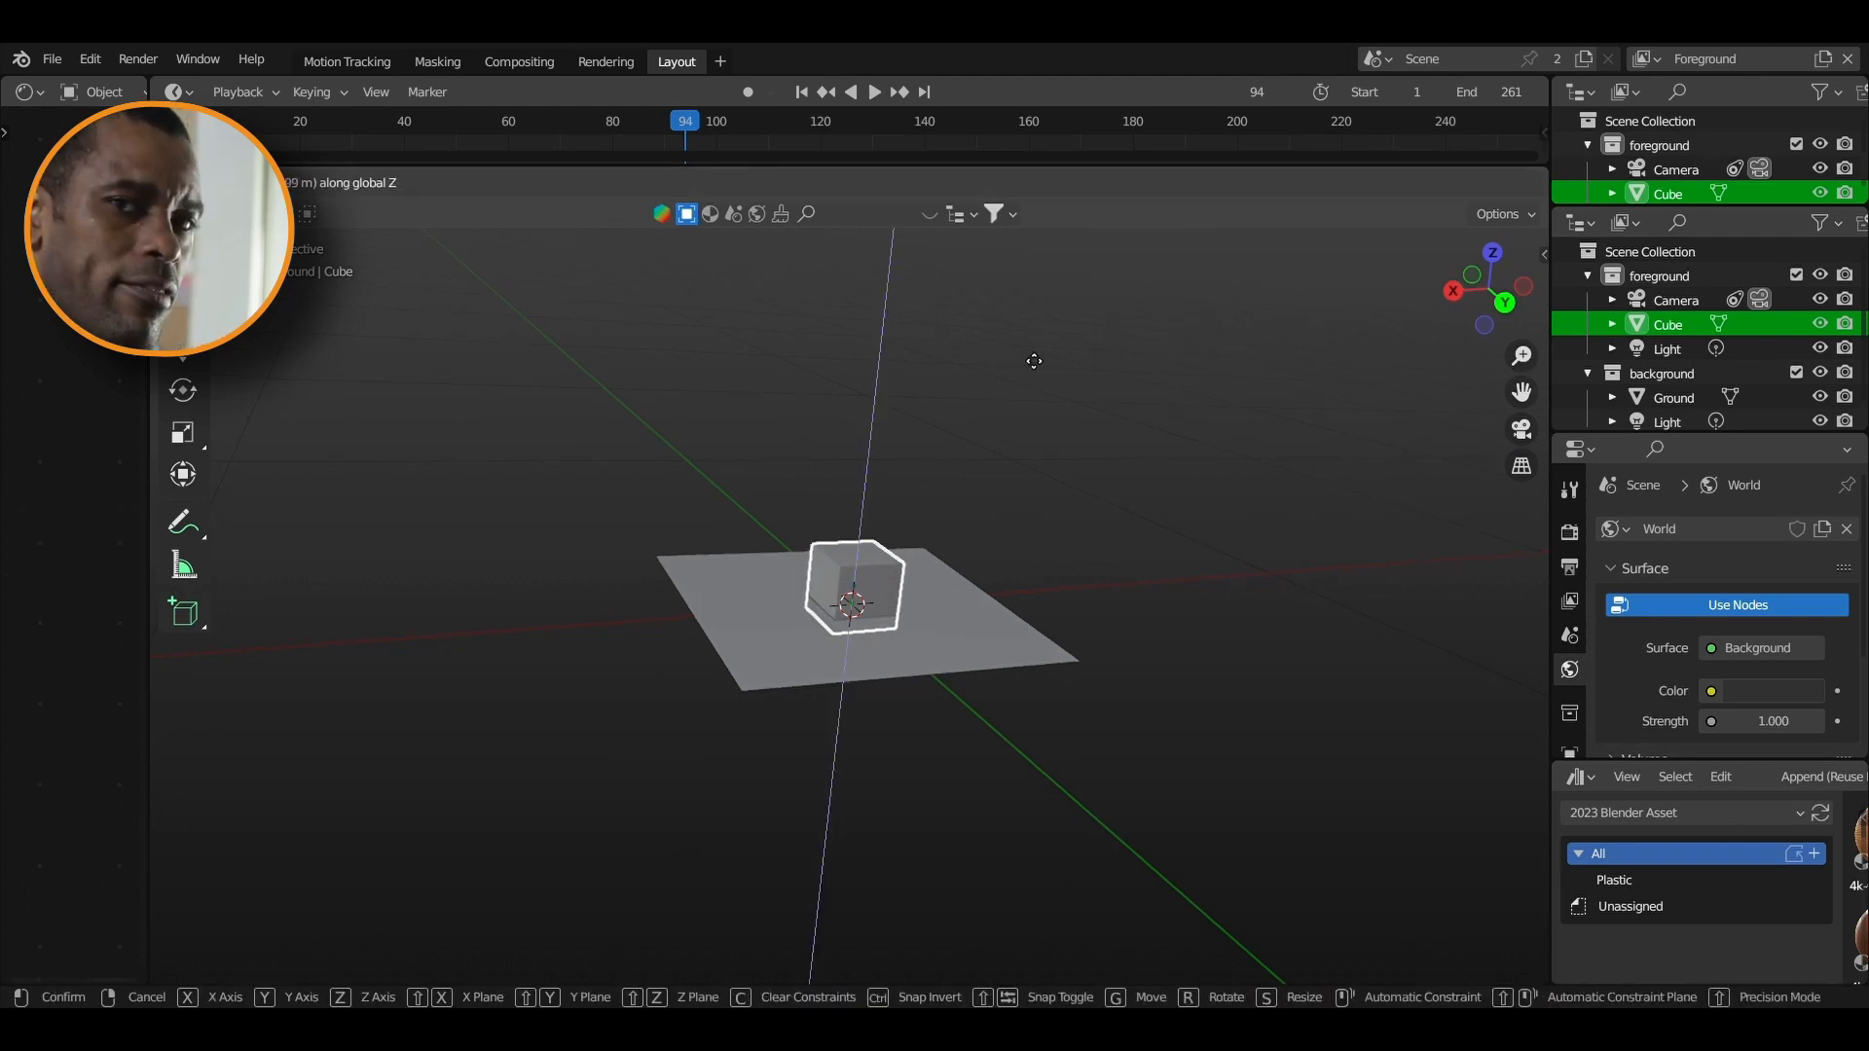
{"action": "left_click", "coordinate": [1037, 318]}
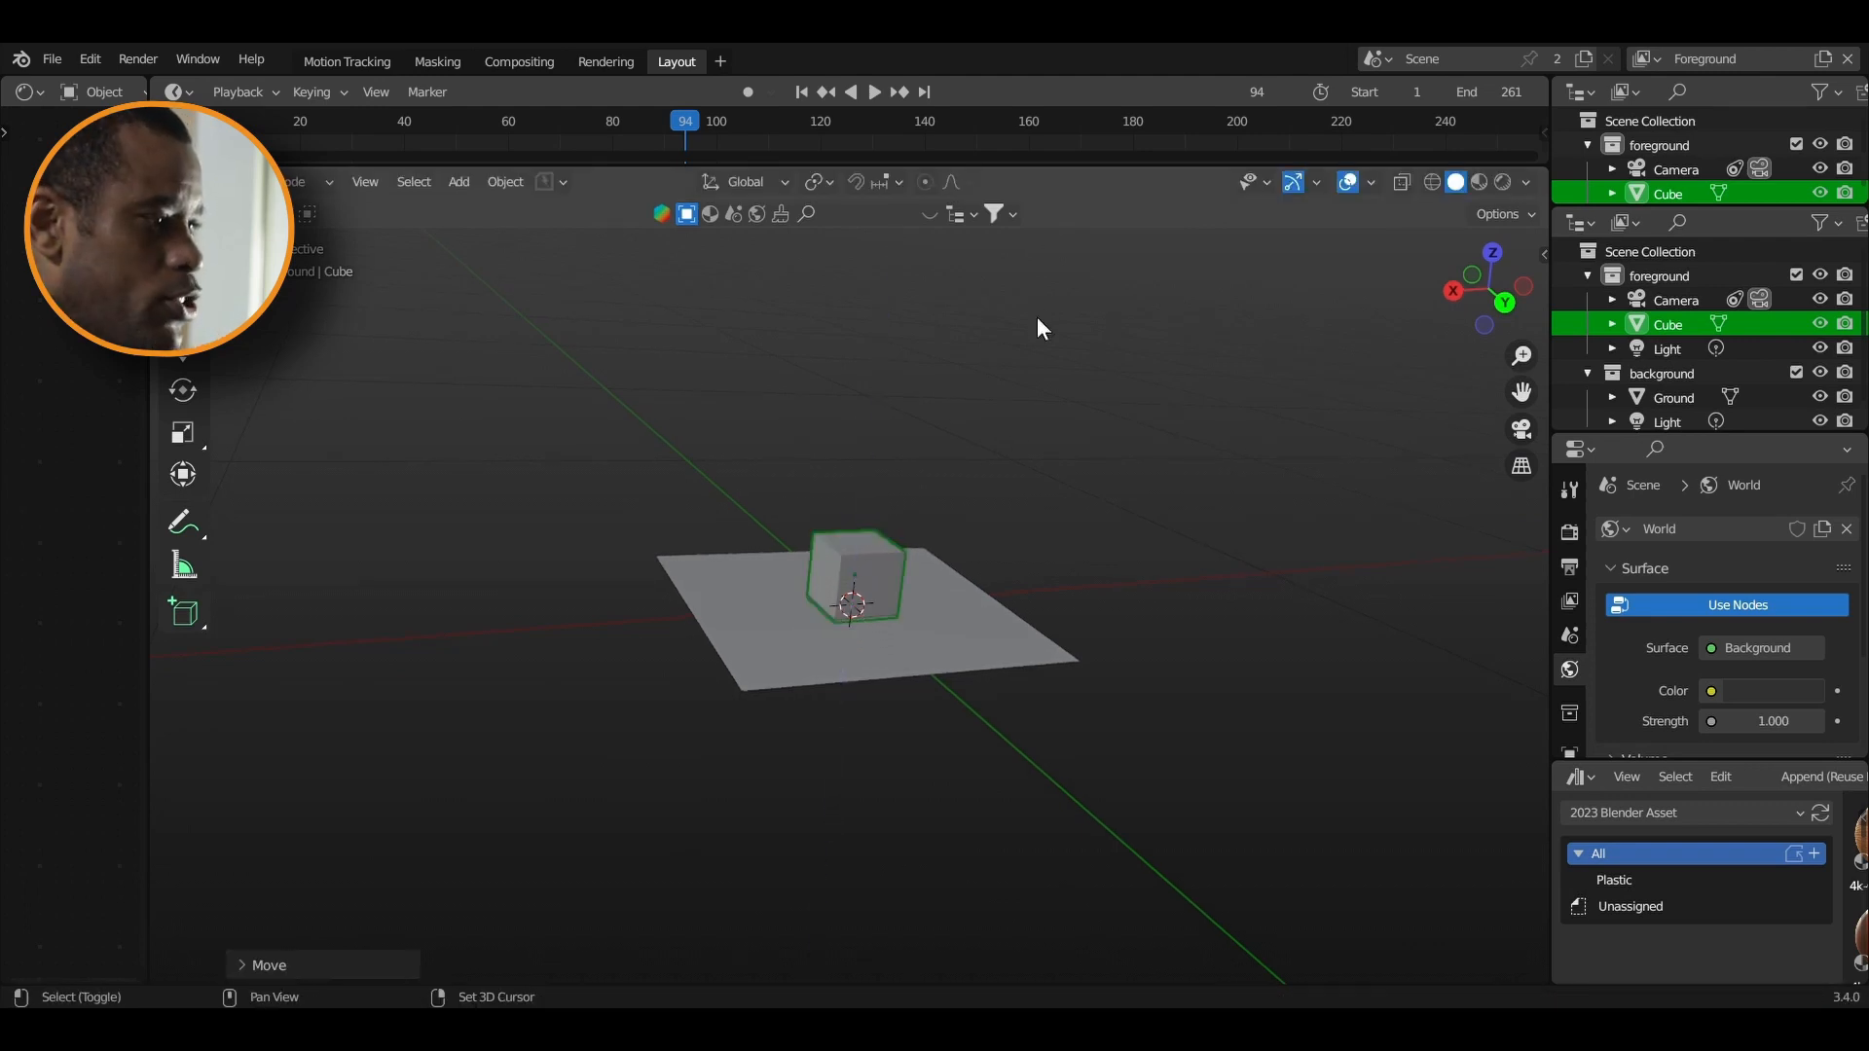
Set snapping to Face Project, move the cube so it snaps onto the ground plane, and save the file
{"action": "left_click", "coordinate": [900, 181]}
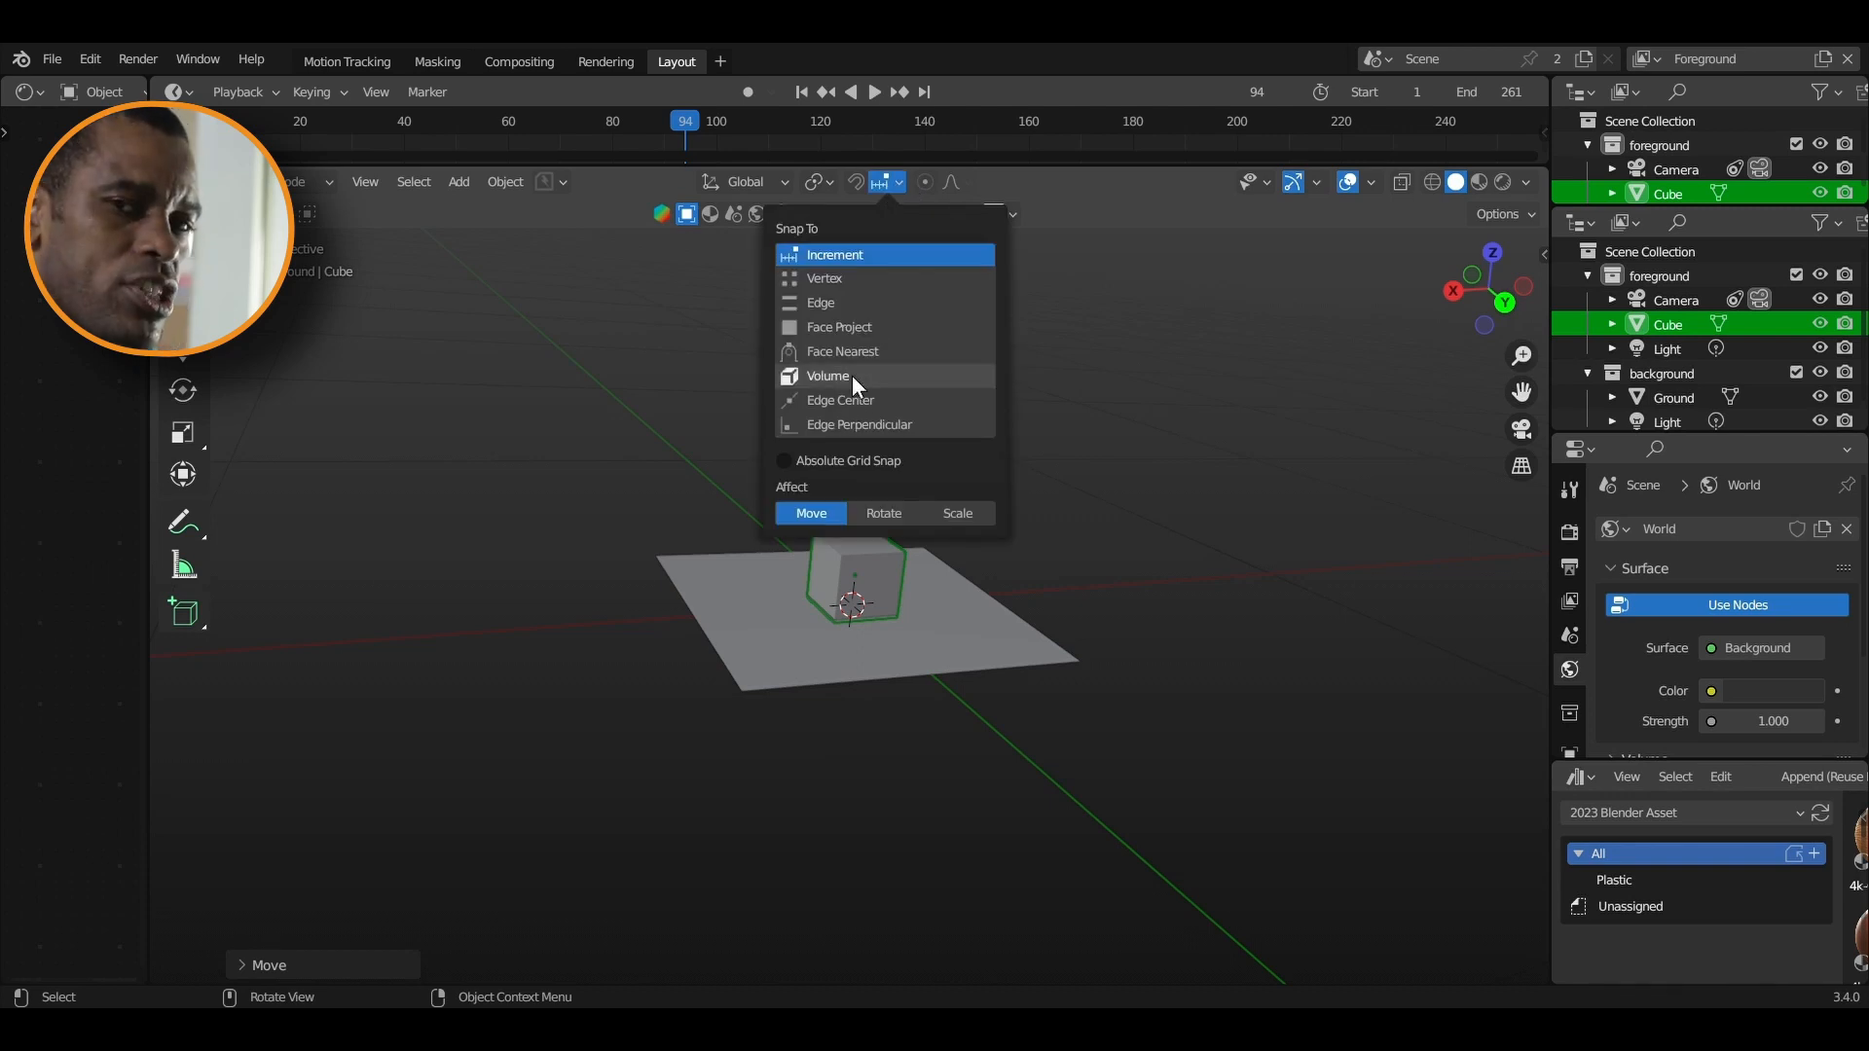
{"action": "left_click", "coordinate": [854, 327]}
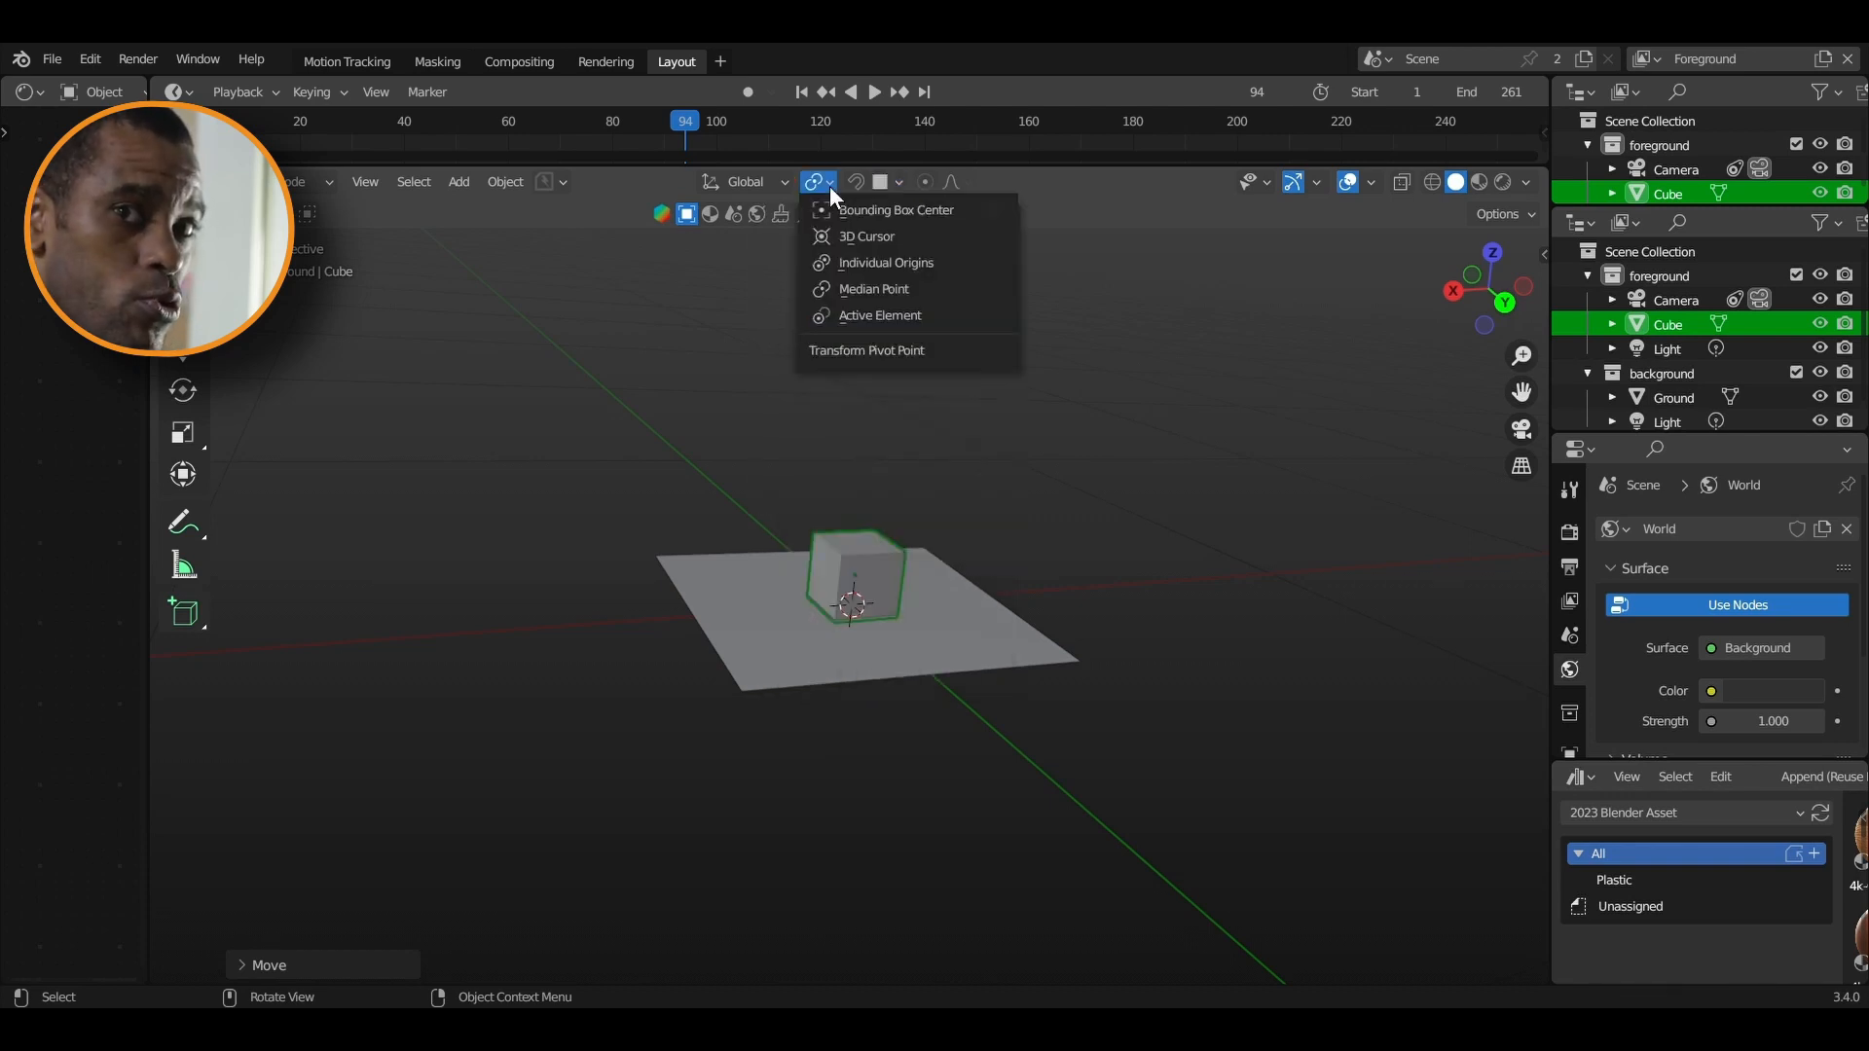
{"action": "key", "text": "g"}
{"action": "left_click", "coordinate": [905, 627]}
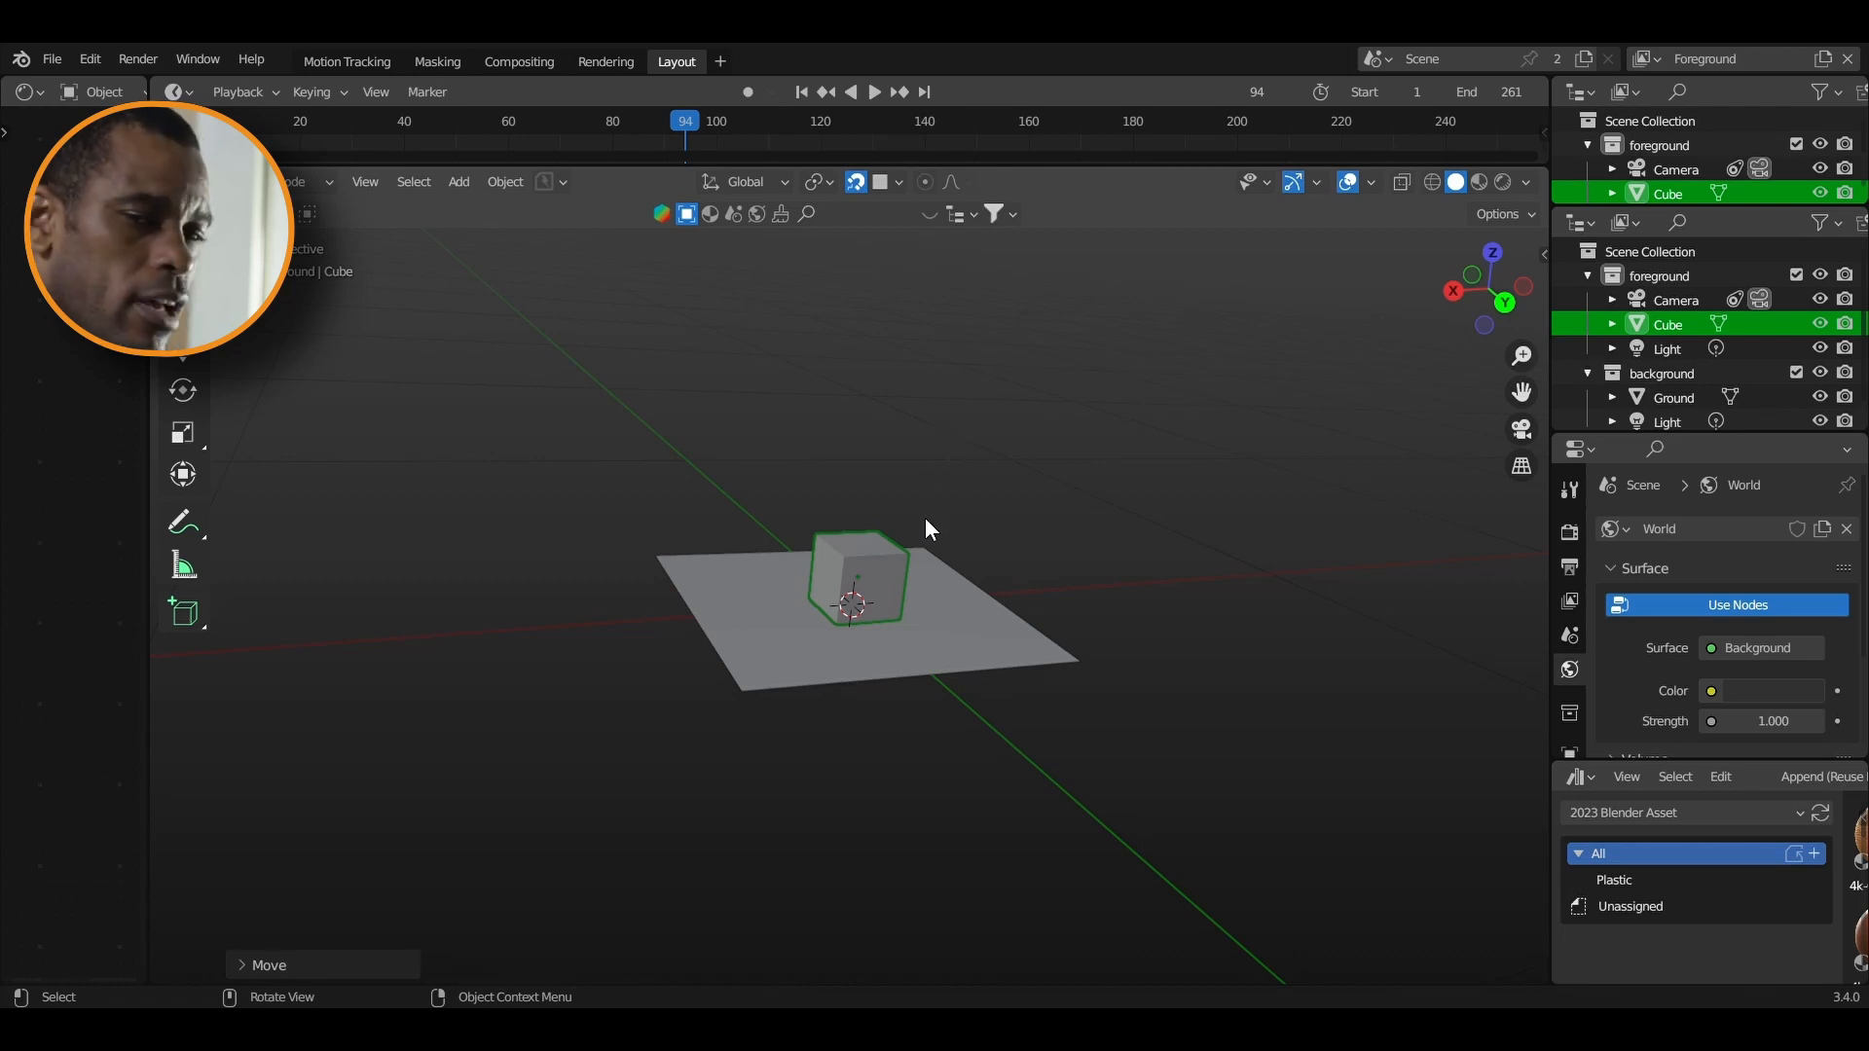
{"action": "key", "text": "ctrl+s"}
Enable Proxy/Timecode for the plate_001.exr clip and build only an undistorted proxy at 50%
{"action": "left_click", "coordinate": [1120, 535]}
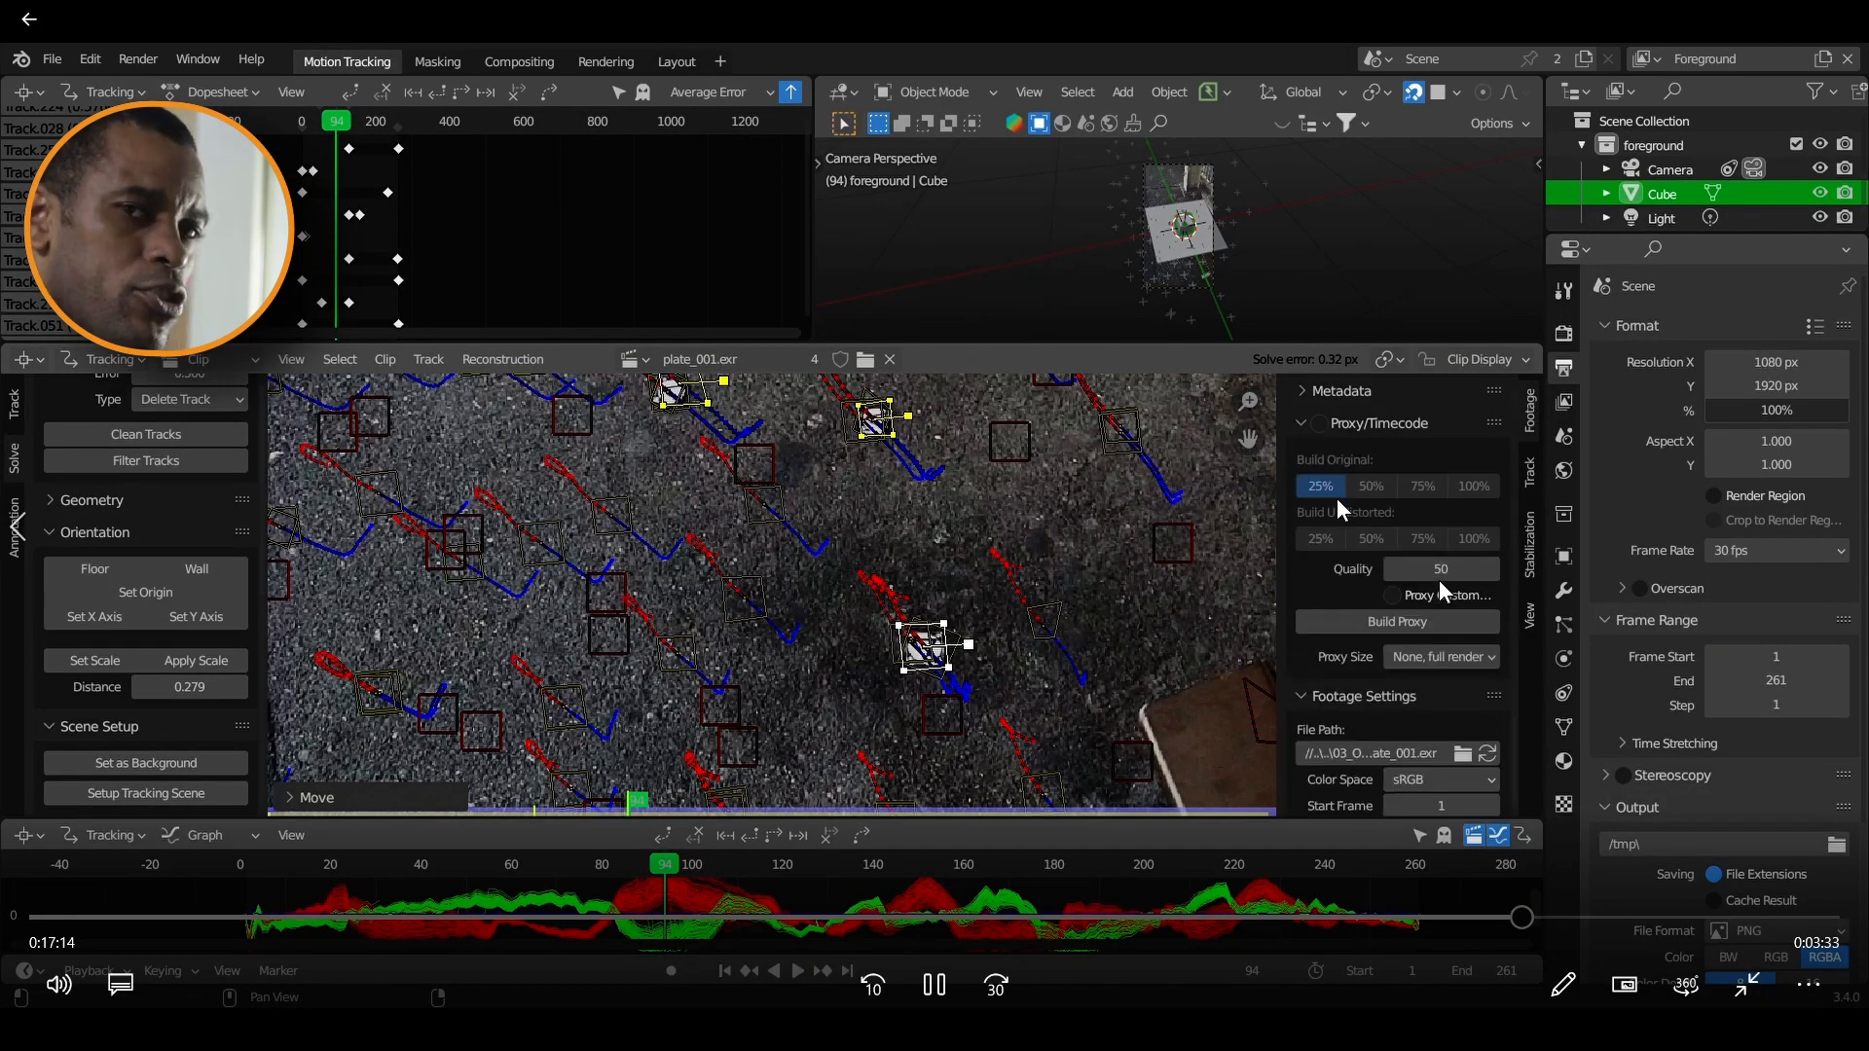
{"action": "left_click", "coordinate": [1369, 540]}
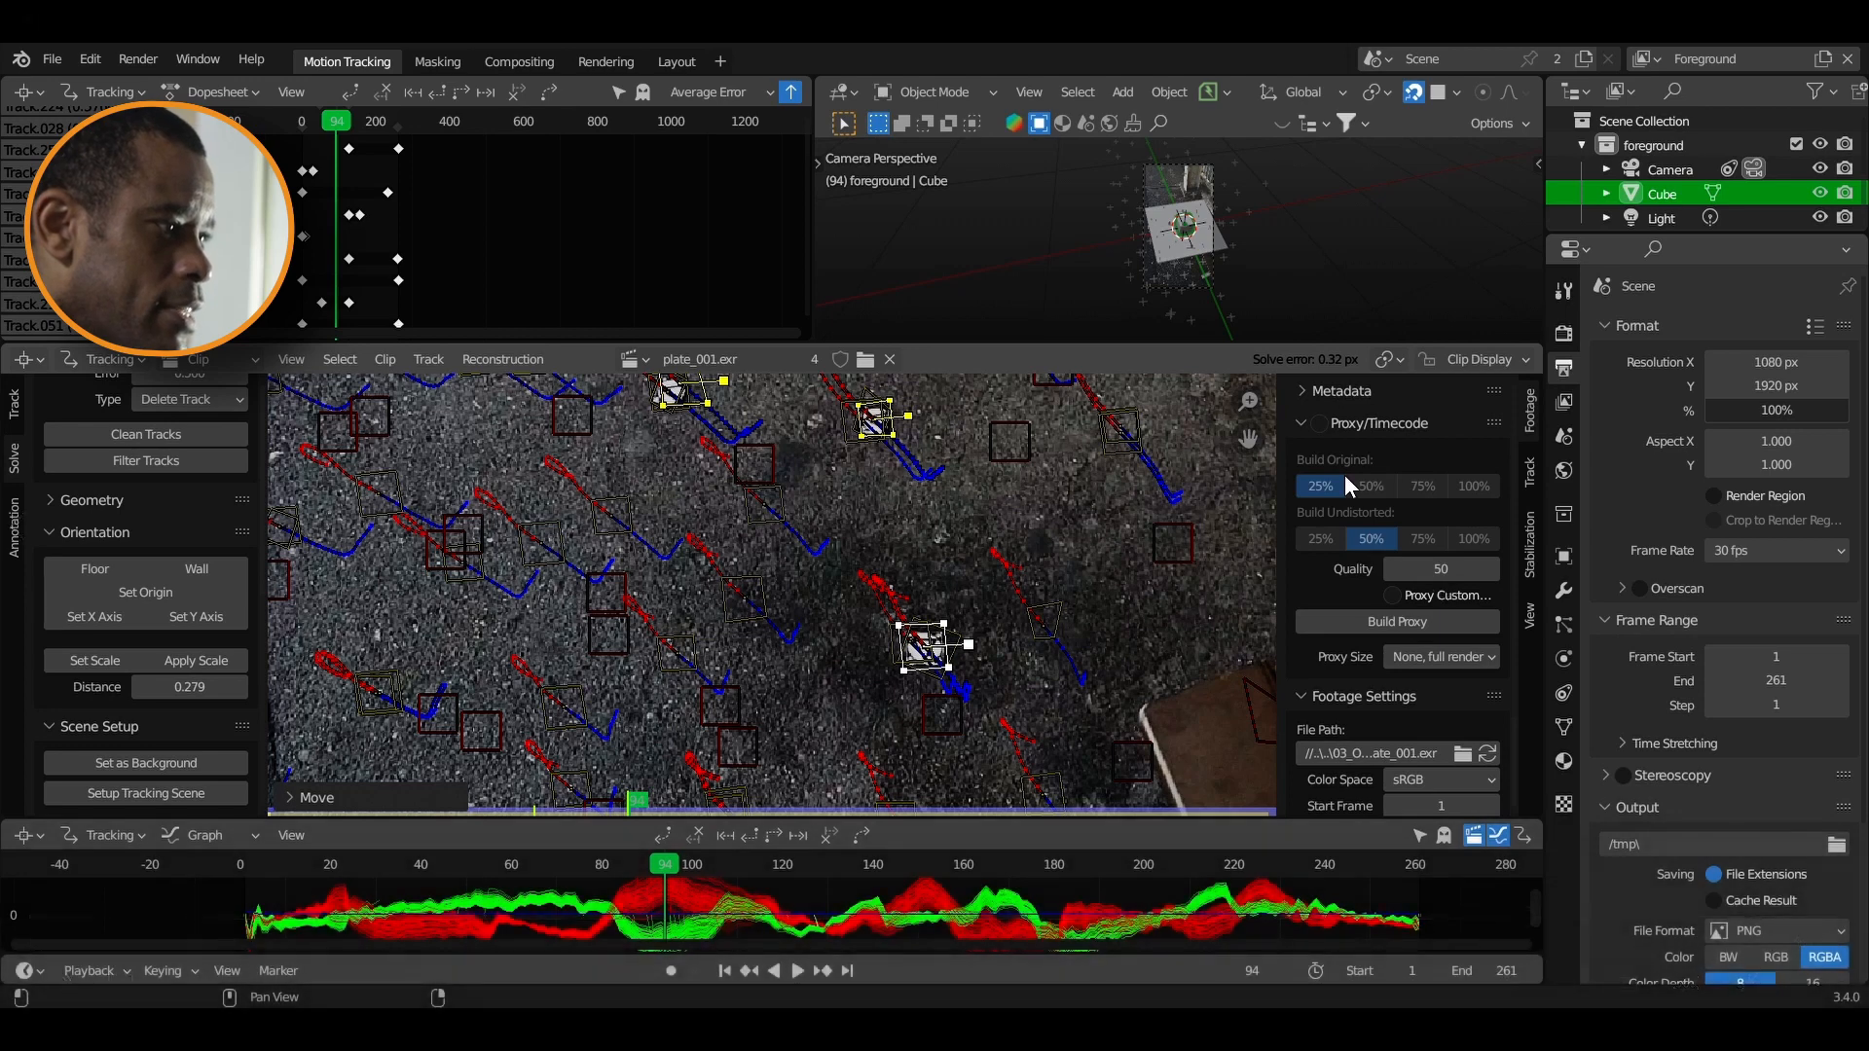
{"action": "left_click", "coordinate": [1319, 424]}
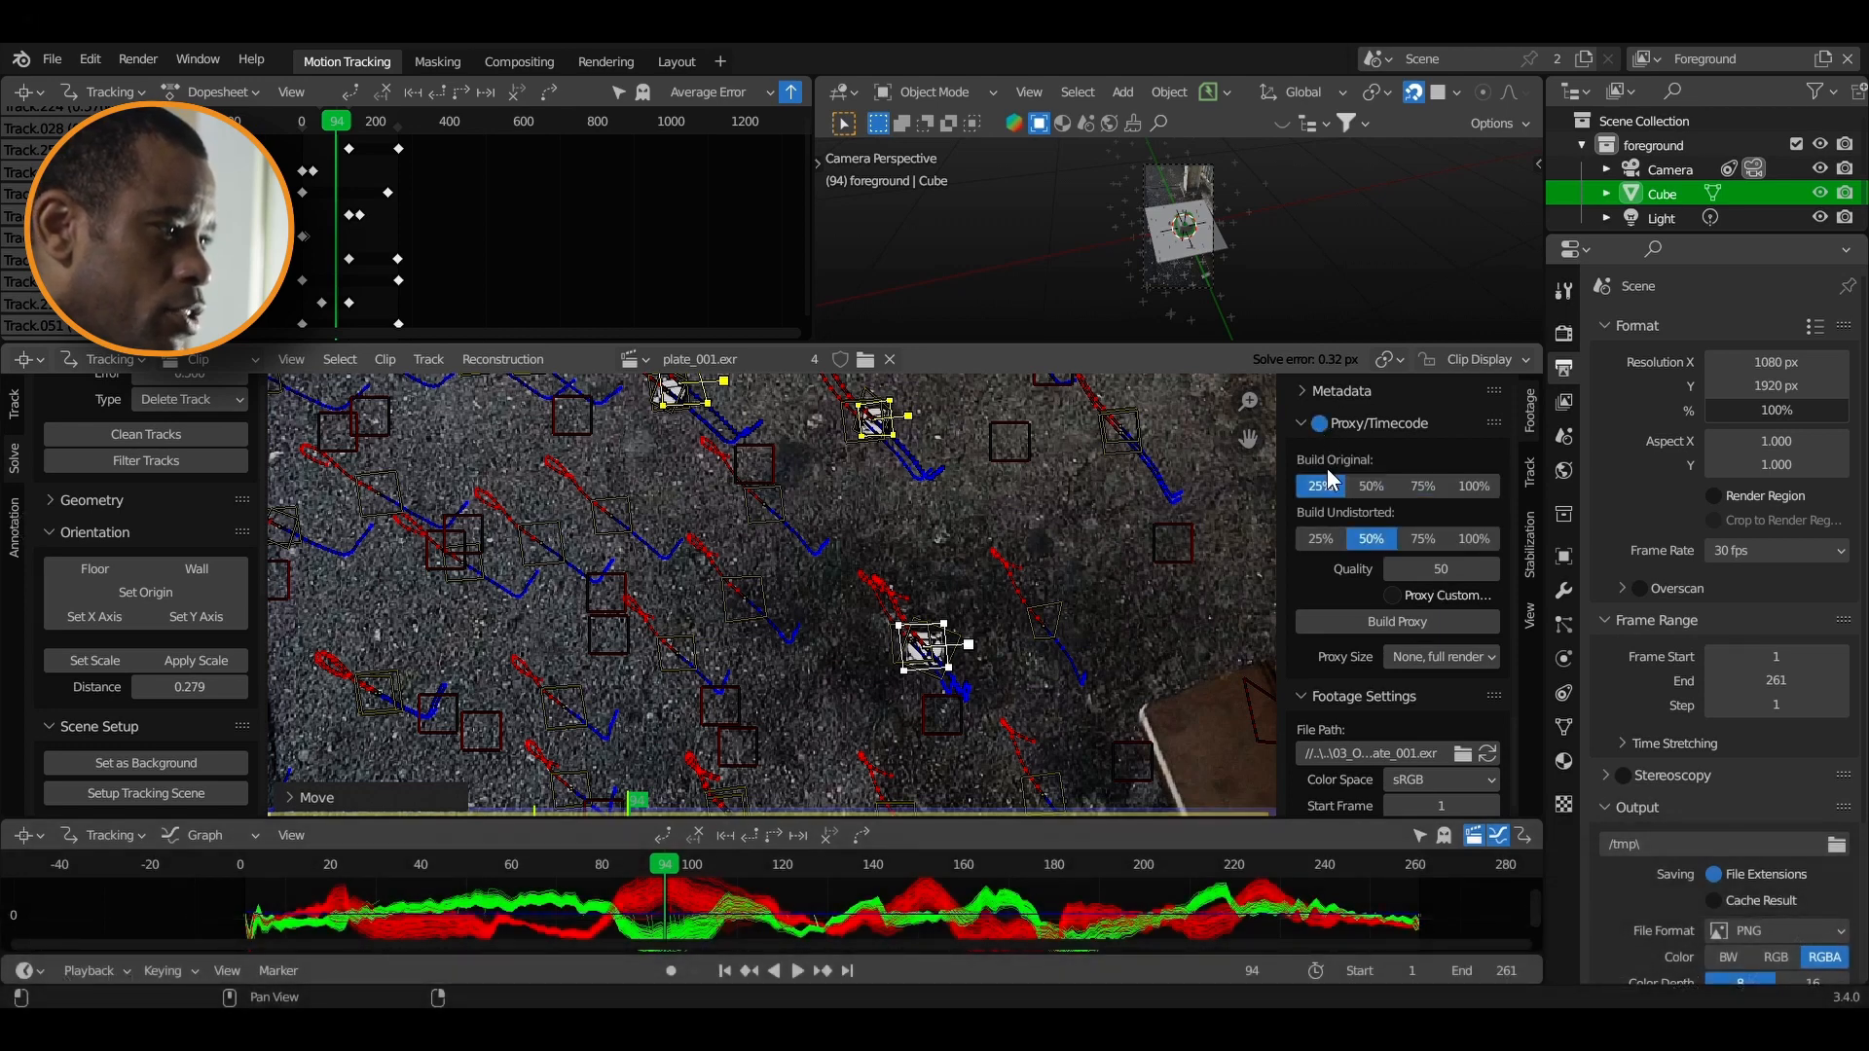
{"action": "left_click", "coordinate": [1381, 617]}
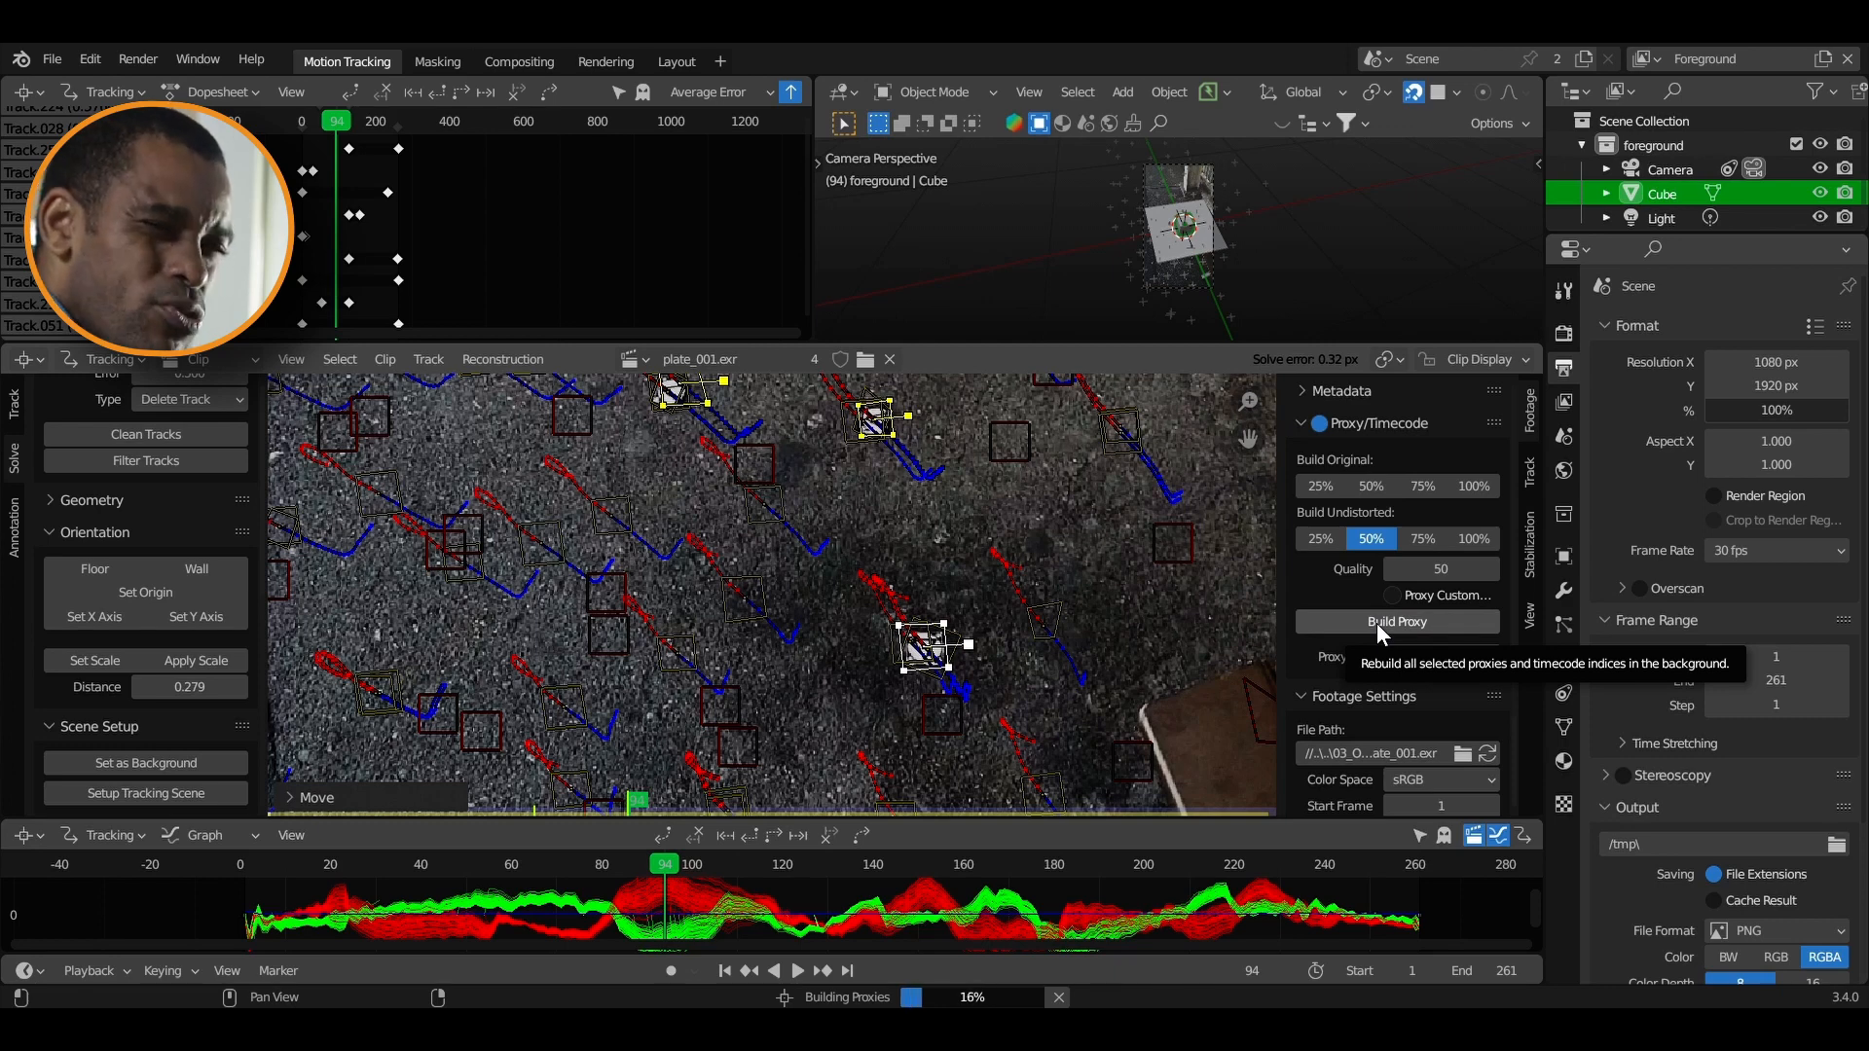
Select the ground plane in the Layout workspace and set the Cycles device to GPU Compute from the Shading workspace
{"action": "left_click", "coordinate": [677, 61]}
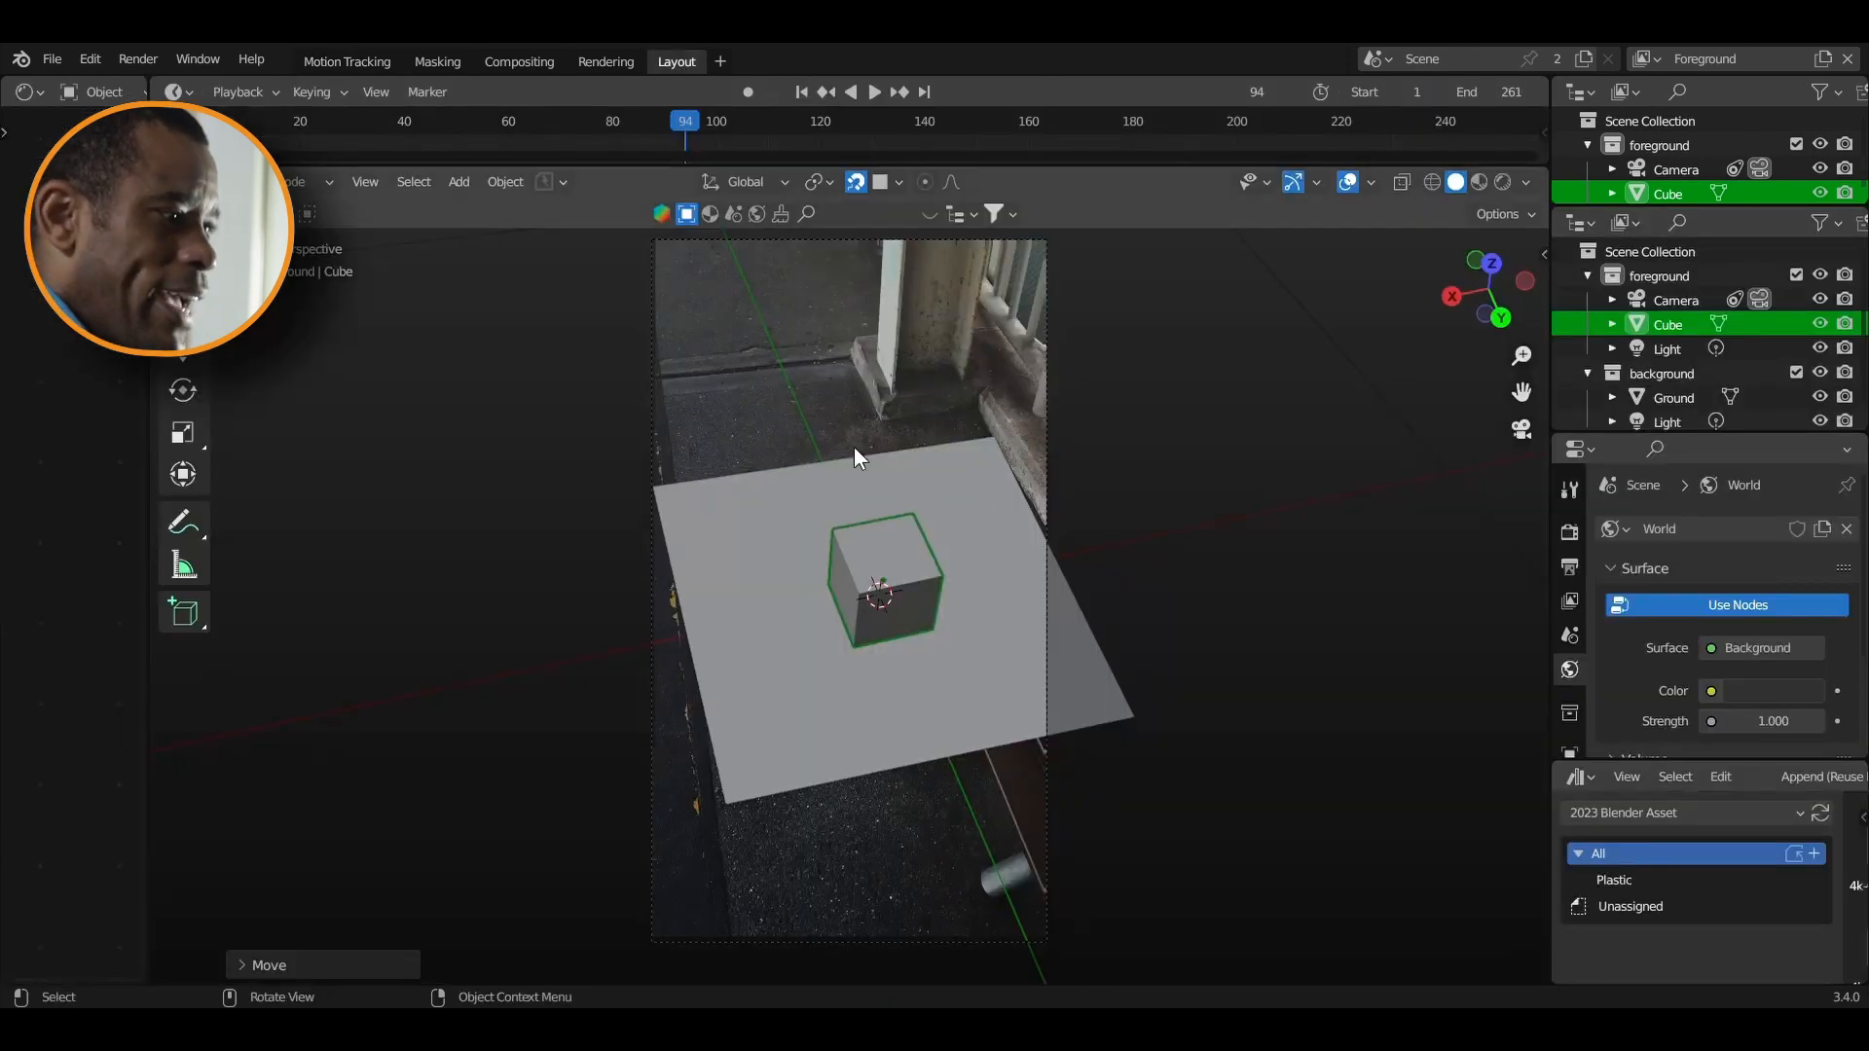
{"action": "left_click", "coordinate": [909, 642]}
{"action": "left_click", "coordinate": [909, 559]}
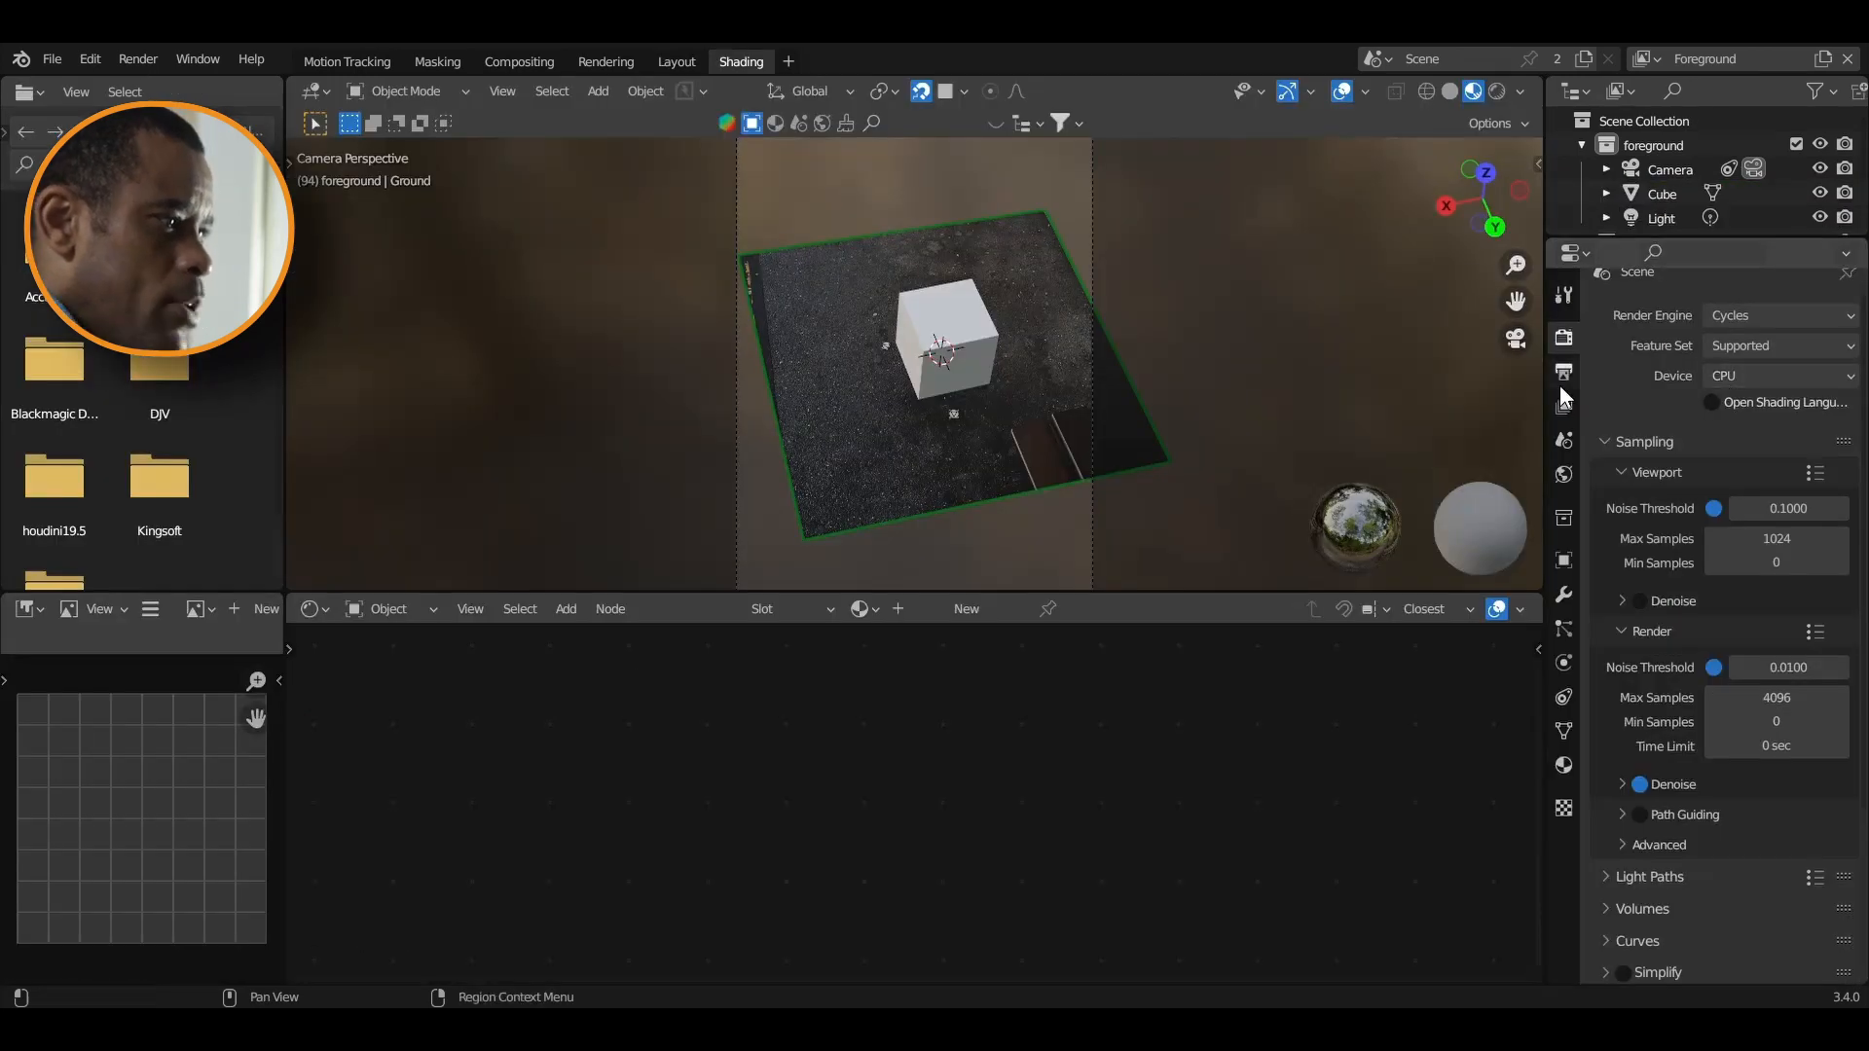
{"action": "left_click", "coordinate": [1768, 376]}
{"action": "left_click", "coordinate": [1748, 431]}
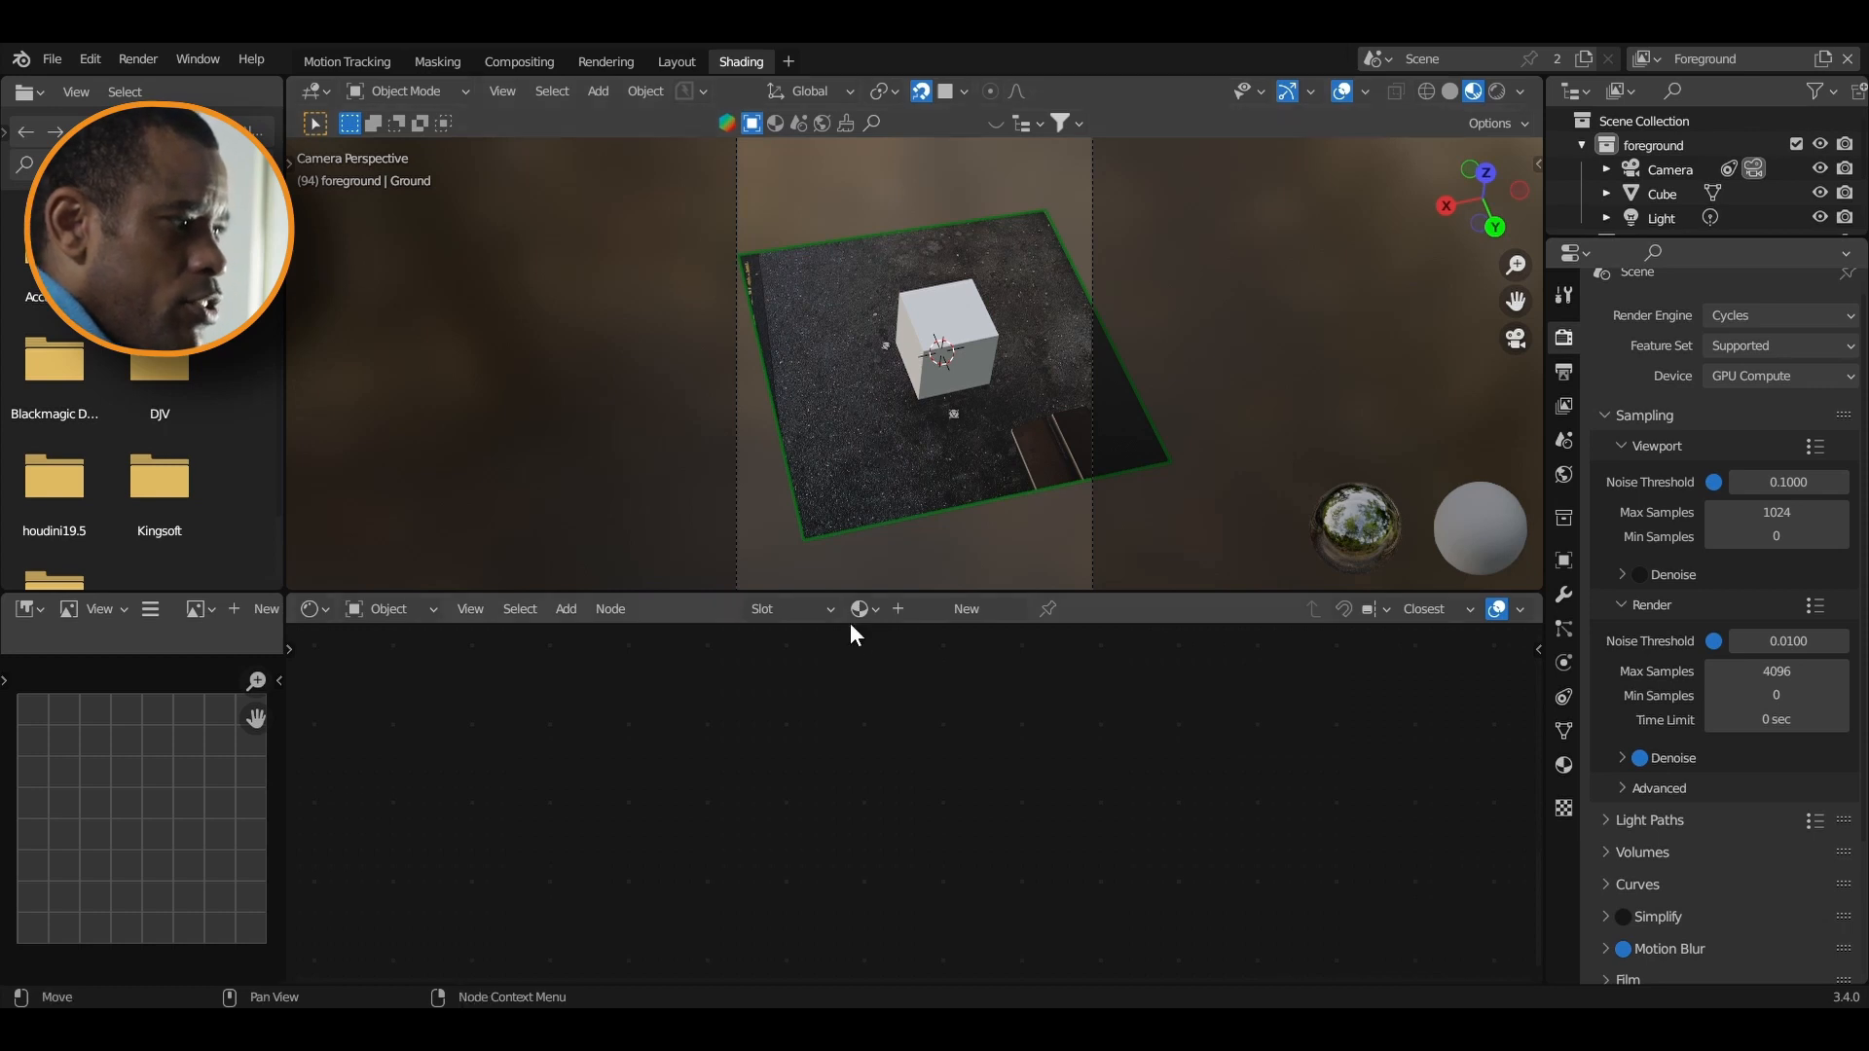
Create a new material for the ground plane and add an Image Texture with Mapping and Texture Coordinate nodes to its Base Color
{"action": "left_click", "coordinate": [967, 608]}
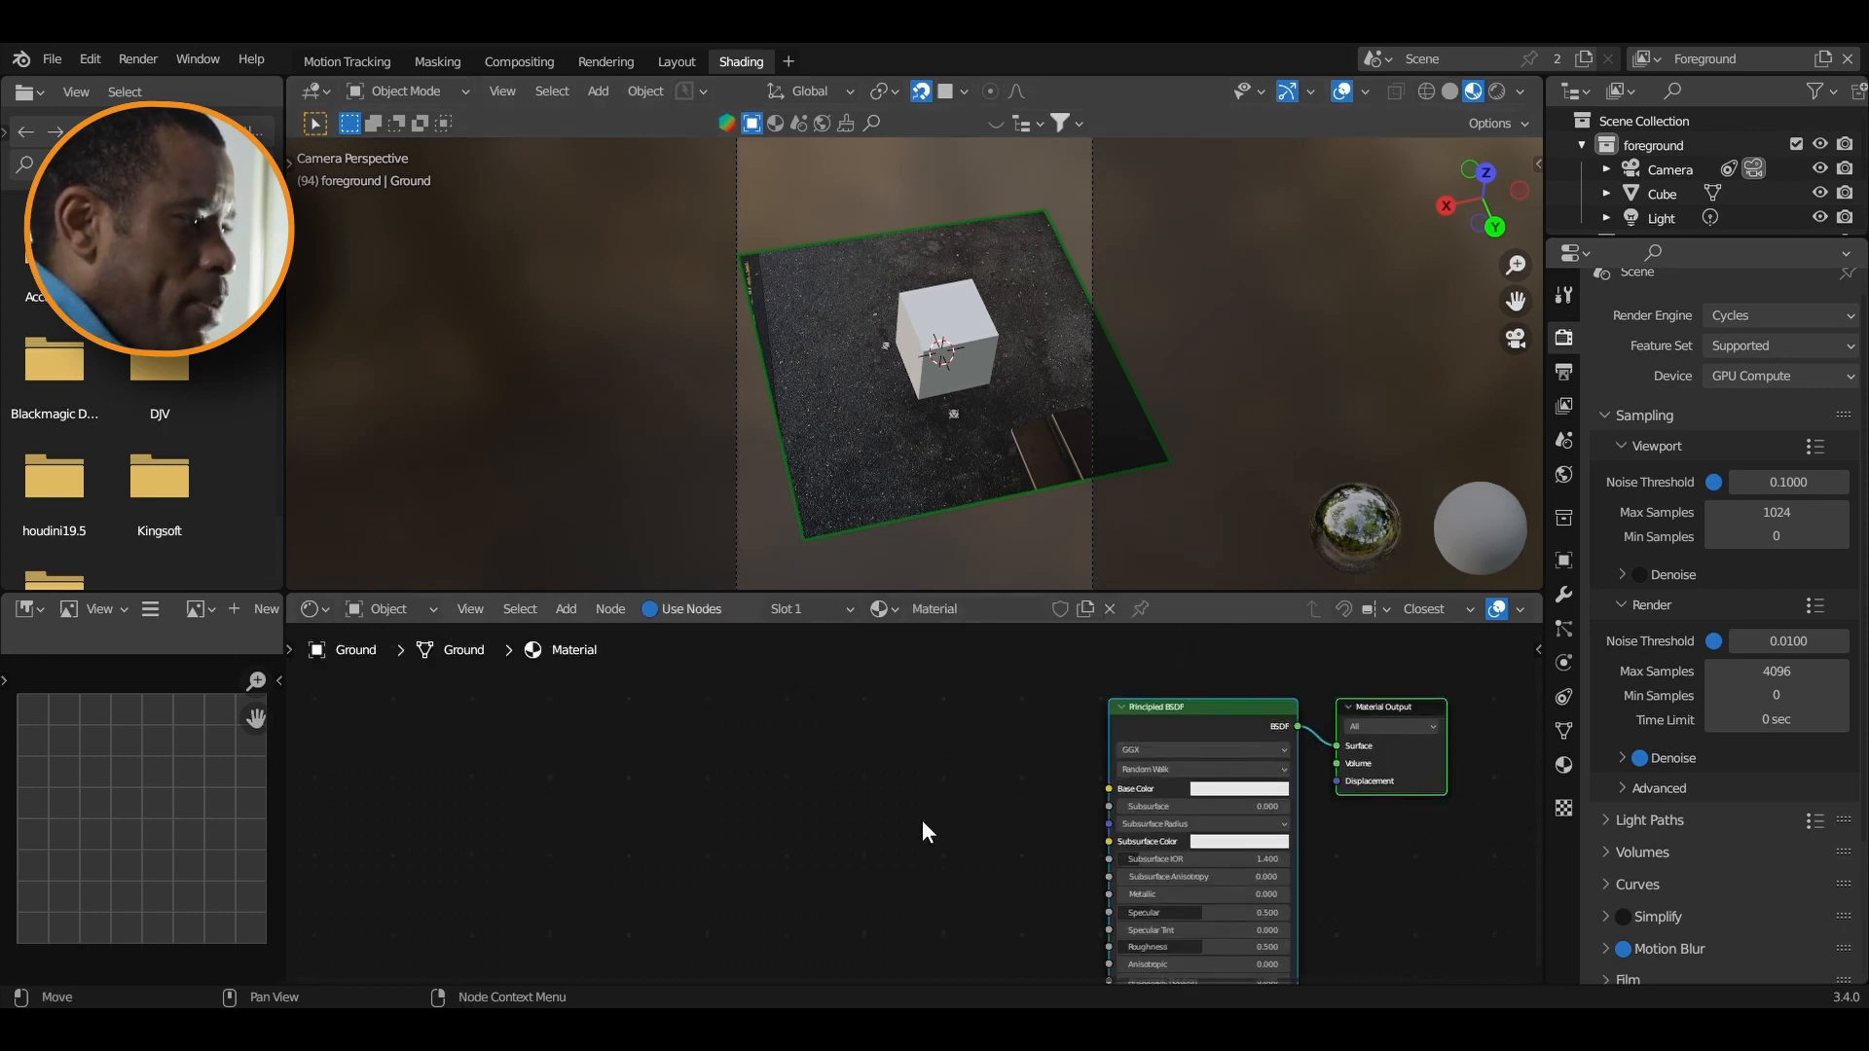
{"action": "left_click", "coordinate": [1119, 732]}
{"action": "key", "text": "ctrl+t"}
{"action": "left_click", "coordinate": [1025, 717]}
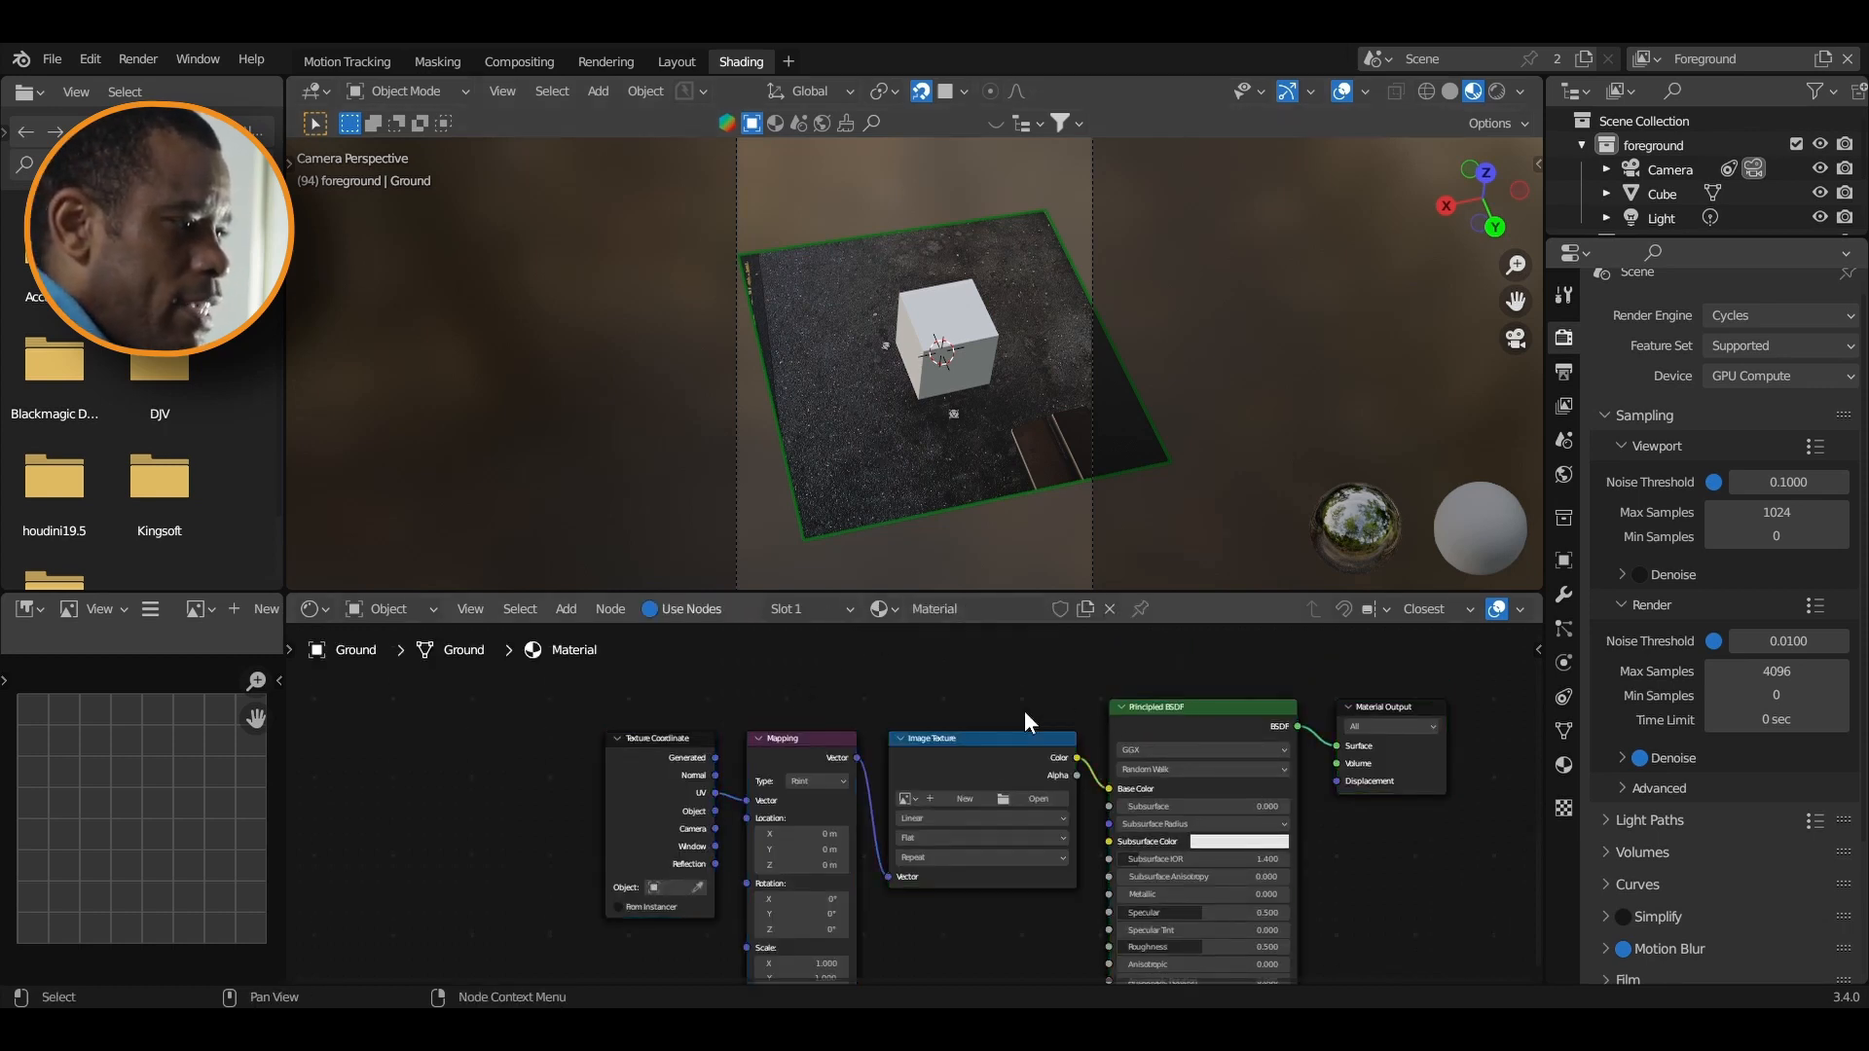
{"action": "left_click", "coordinate": [910, 798]}
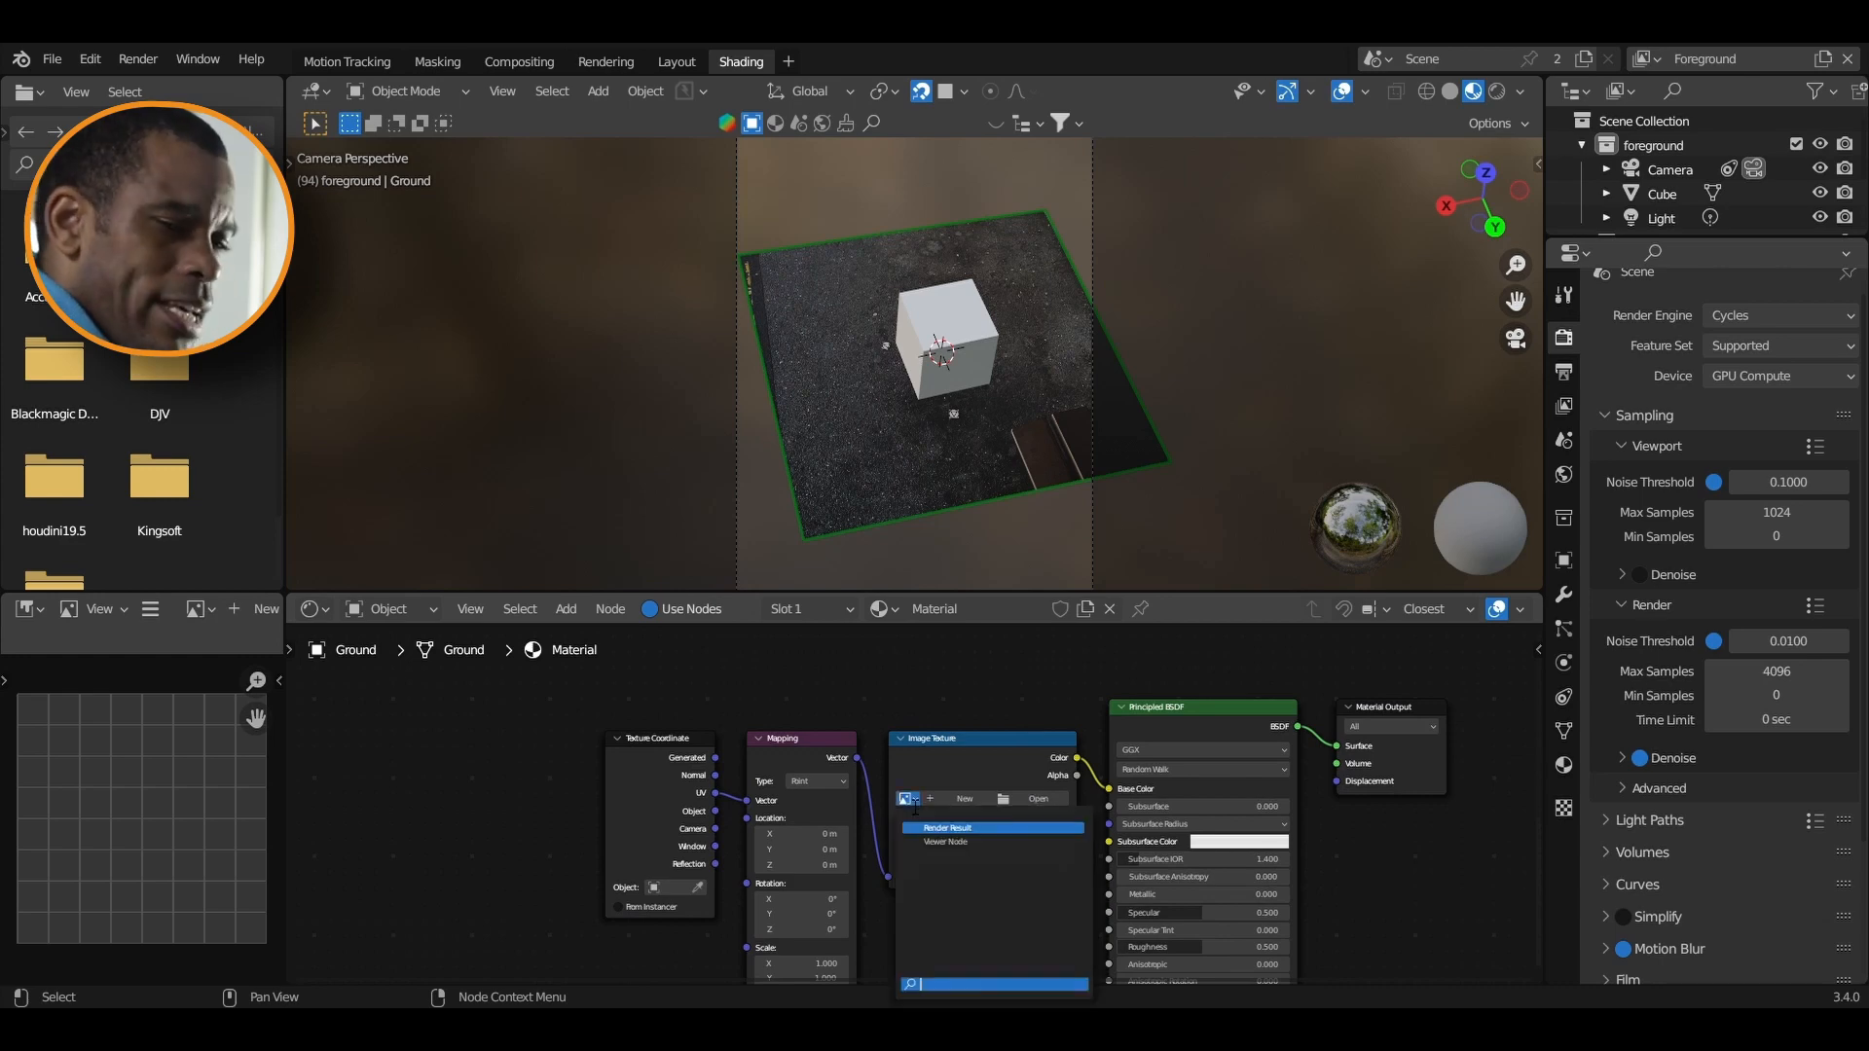
{"action": "left_click", "coordinate": [1006, 794]}
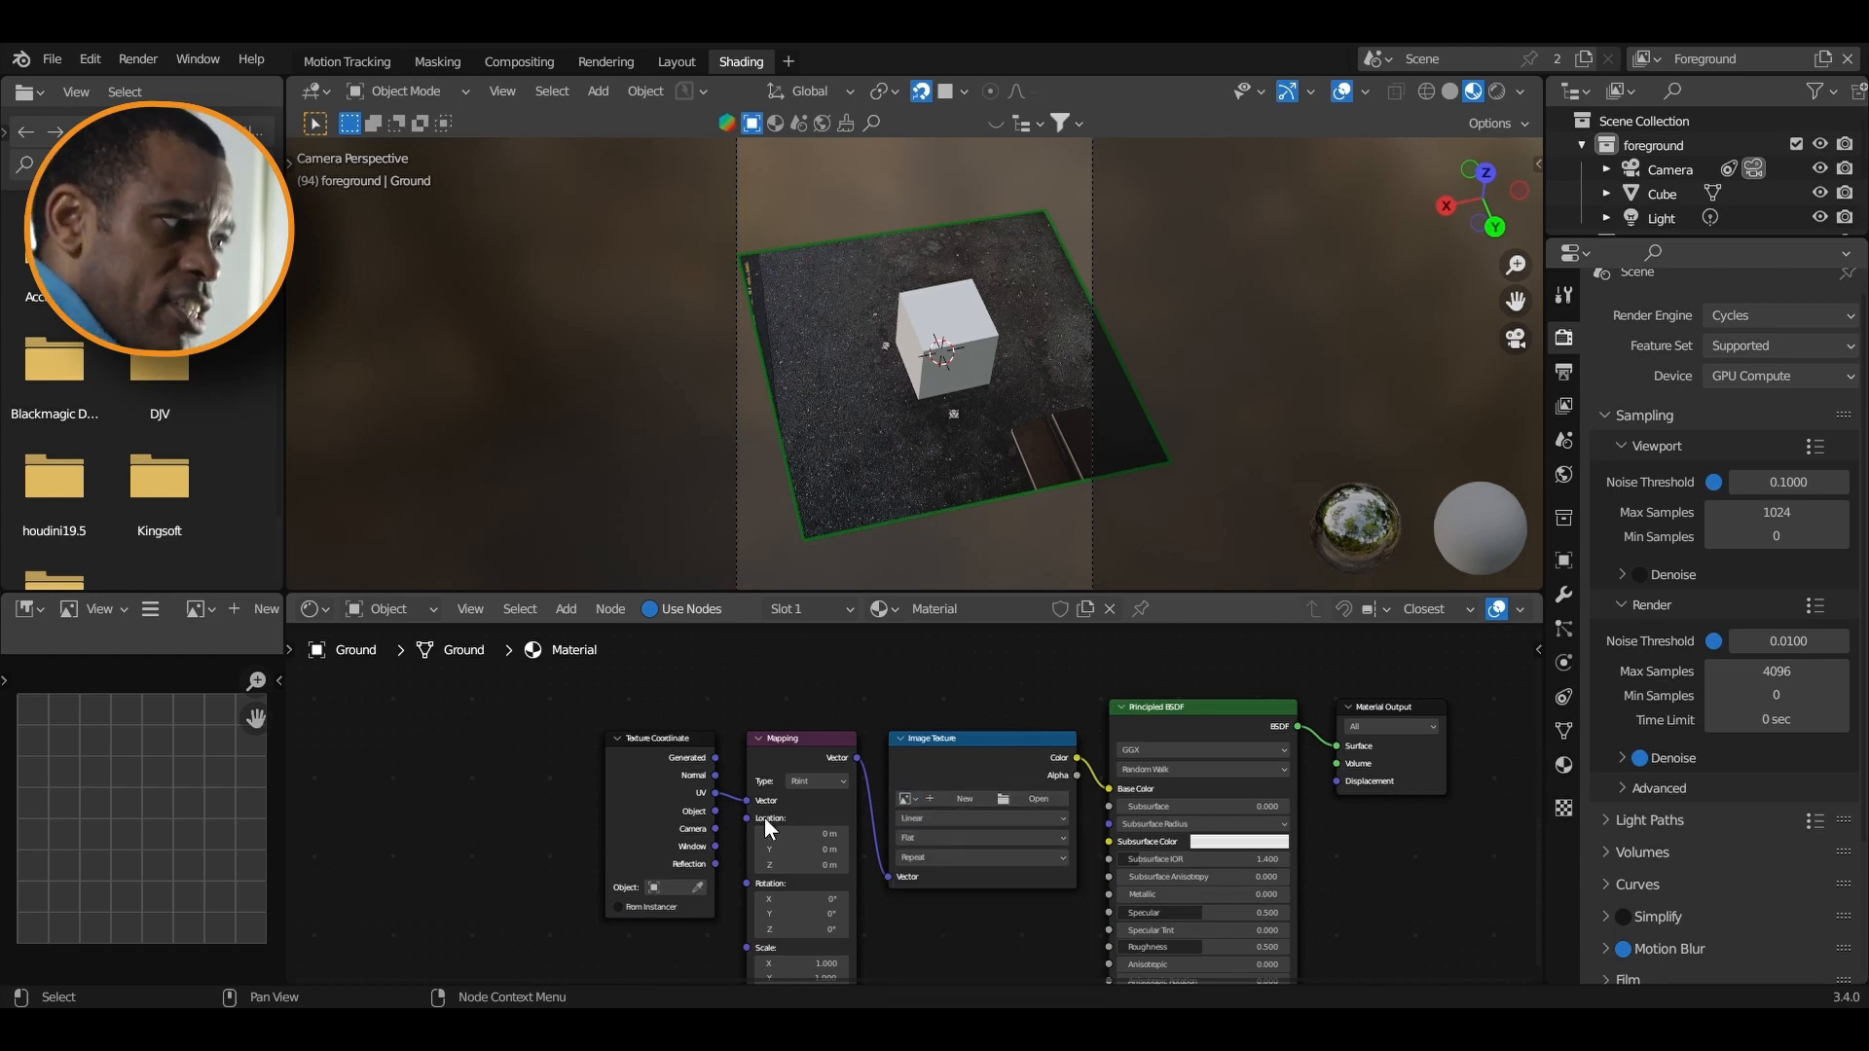
Feed Window coordinates into the Mapping node and load the plate_001.exr image sequence into the image texture with Auto Refresh enabled
{"action": "left_click_drag", "start_coordinate": [715, 845], "coordinate": [750, 802]}
{"action": "left_click", "coordinate": [1497, 91]}
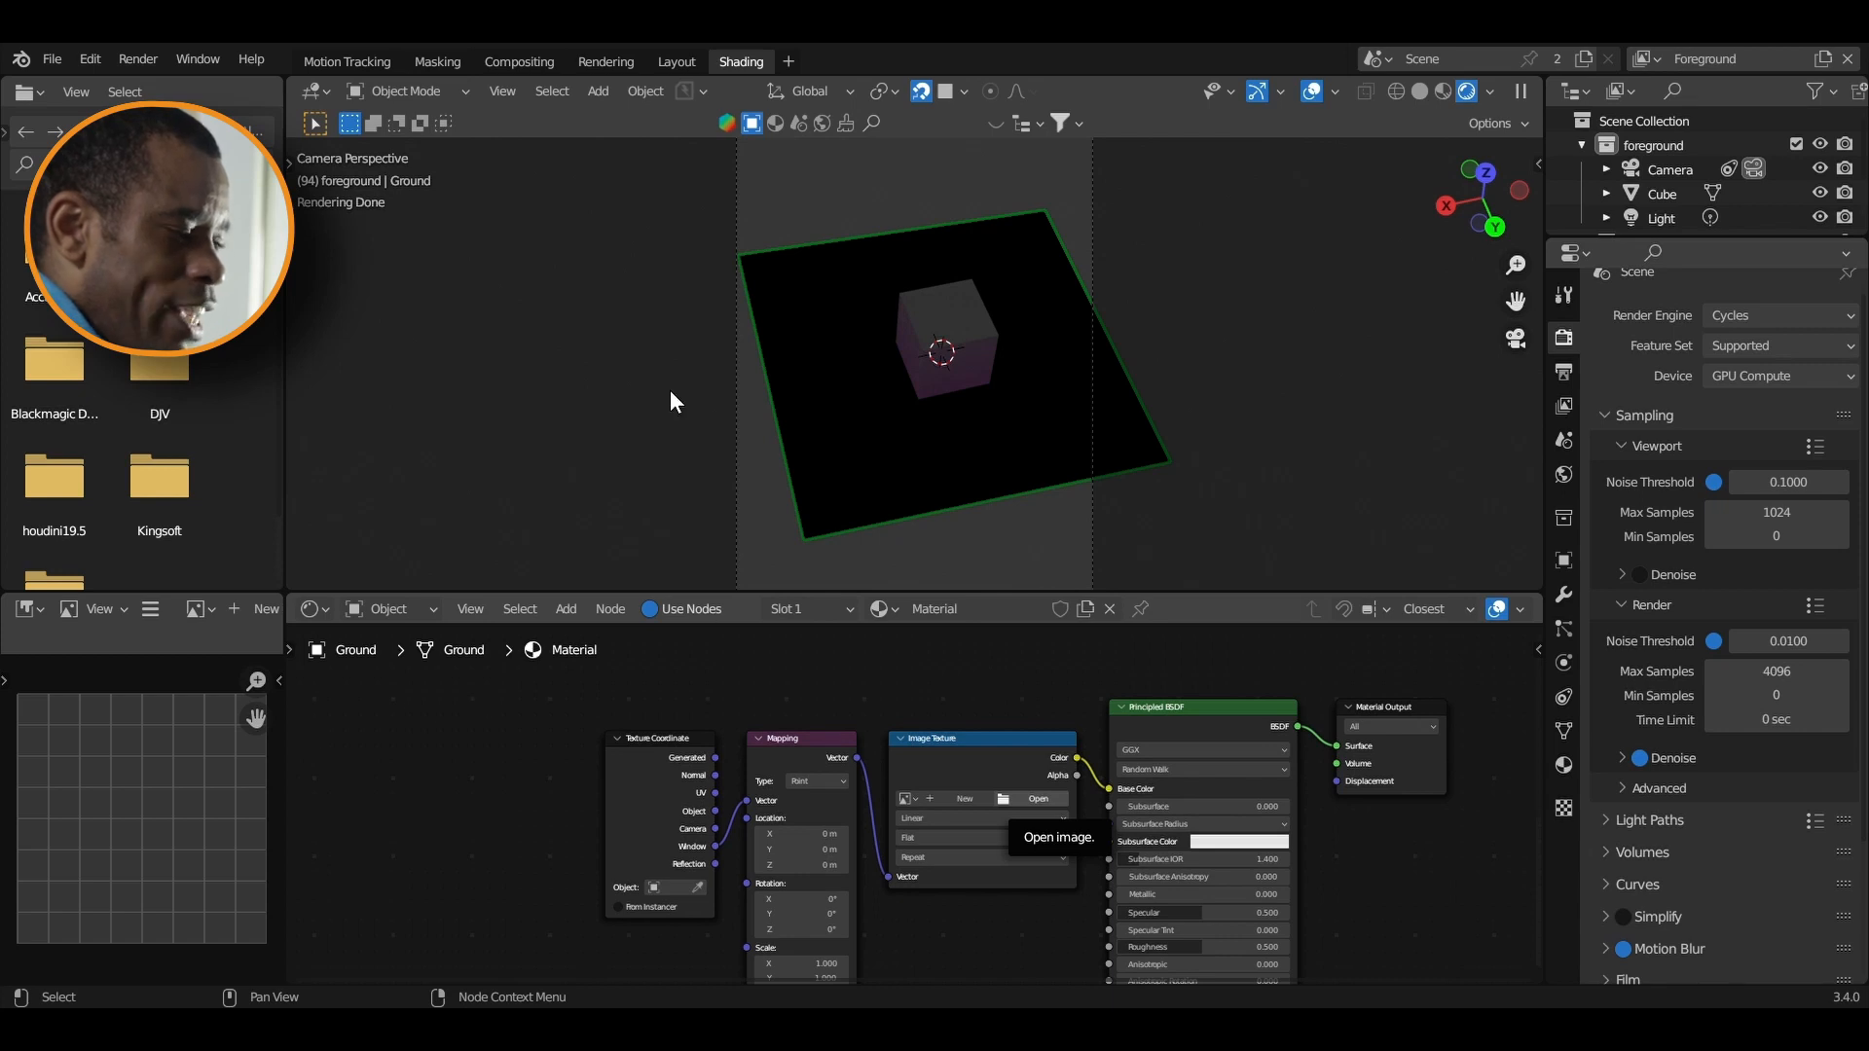
{"action": "middle_click_drag", "start_coordinate": [977, 668], "coordinate": [956, 578]}
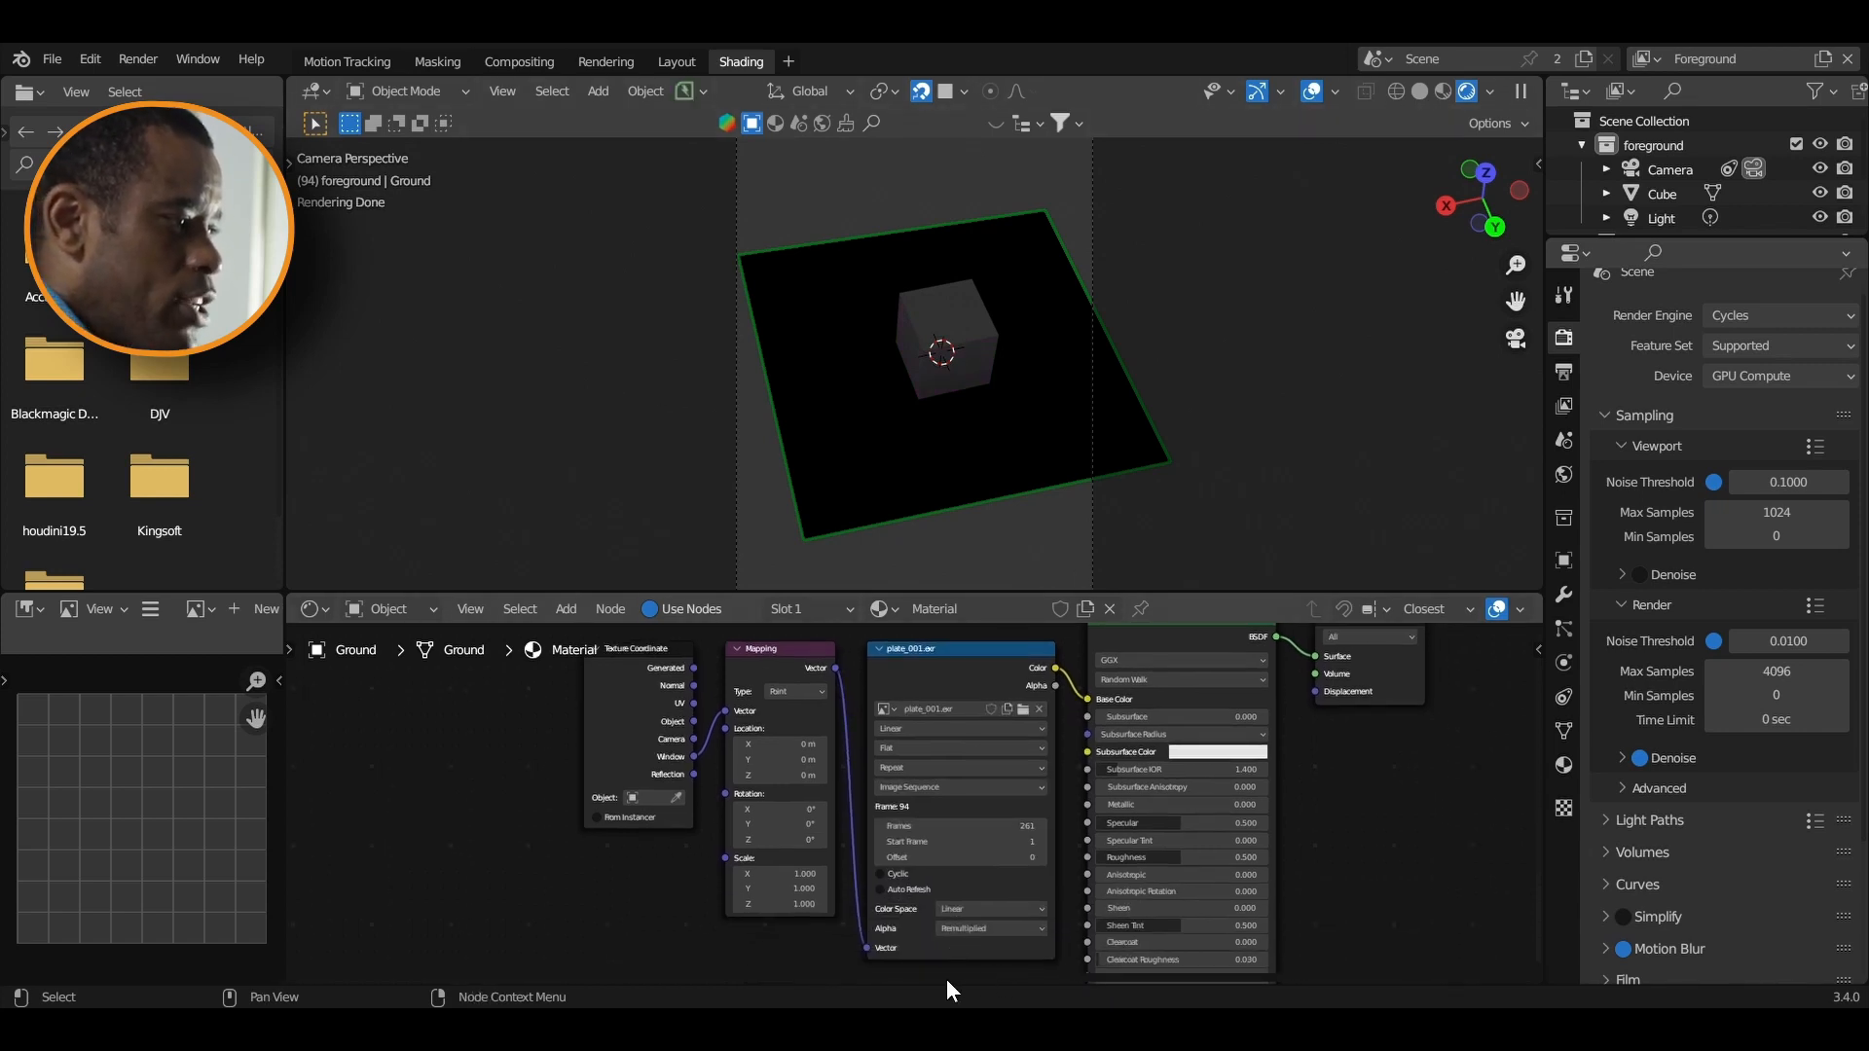
{"action": "left_click", "coordinate": [880, 889]}
Add an Environment Texture node to the World shader and connect its colour to the Background node's Color input
{"action": "left_click", "coordinate": [428, 604]}
{"action": "left_click", "coordinate": [389, 633]}
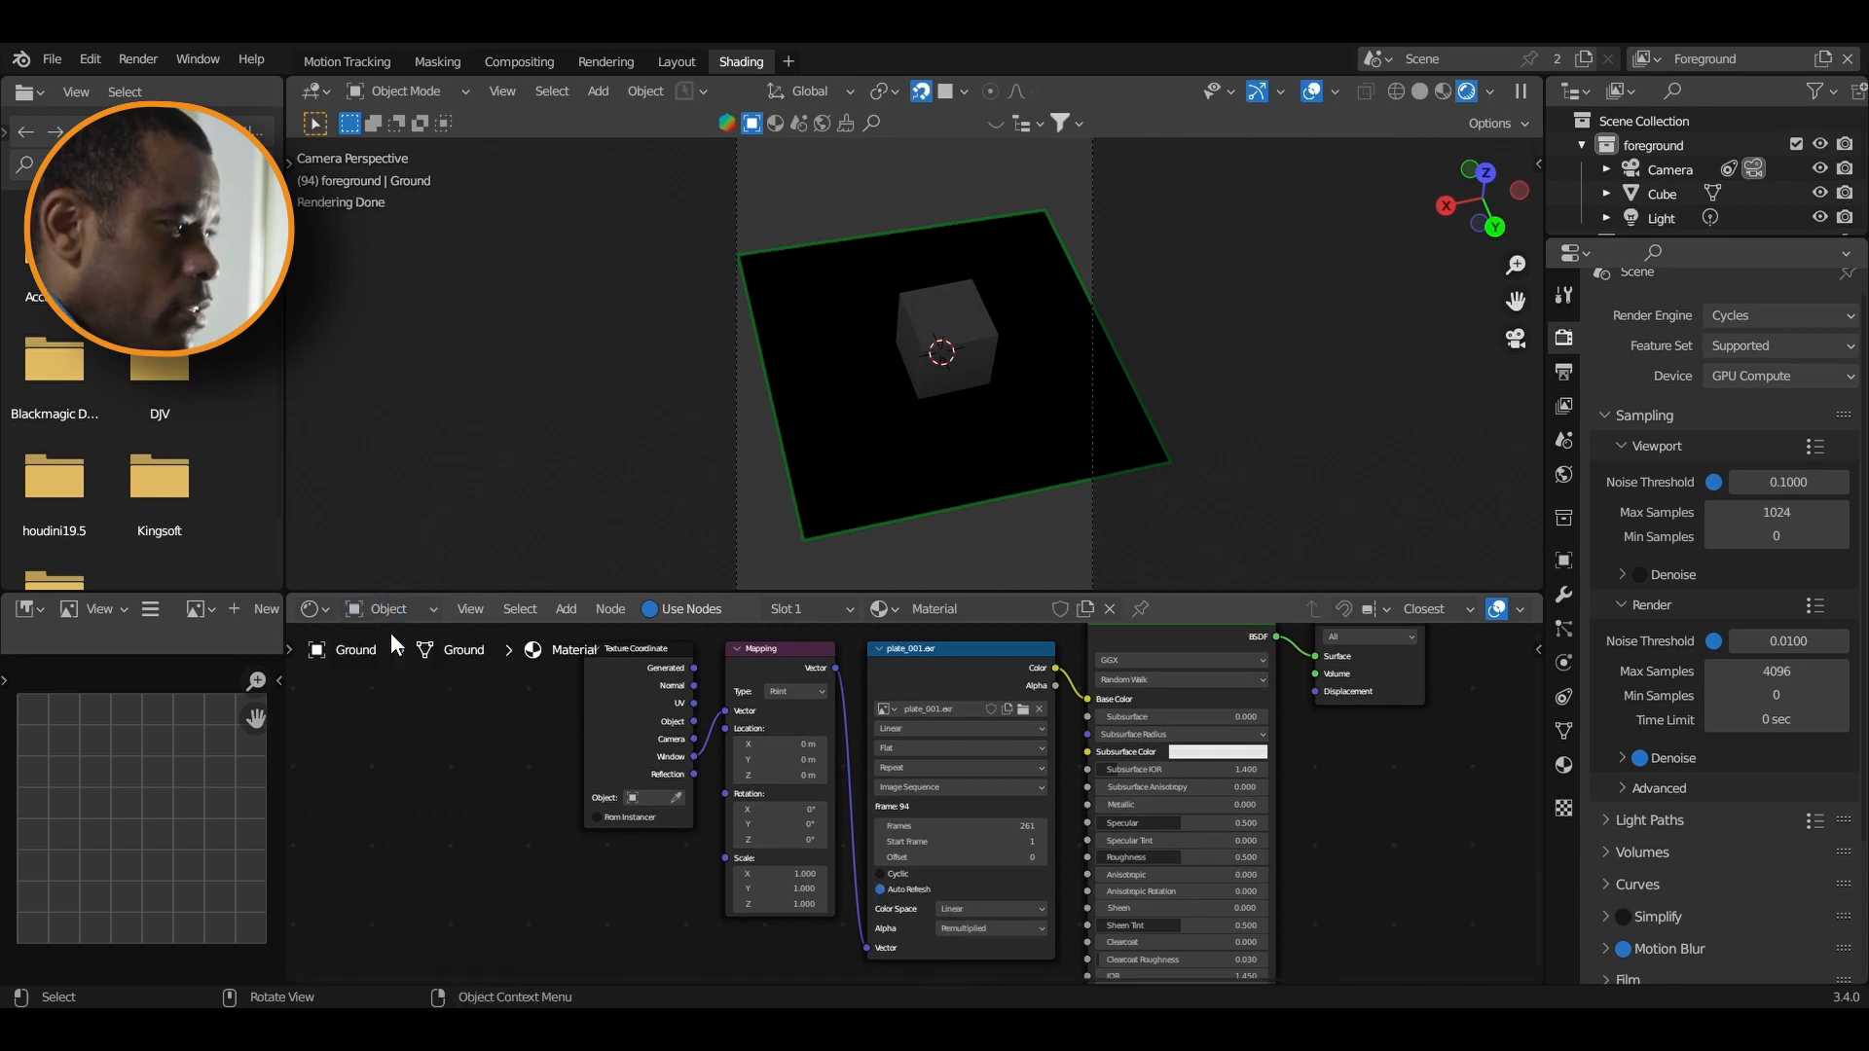
{"action": "left_click", "coordinate": [399, 606]}
{"action": "left_click", "coordinate": [400, 654]}
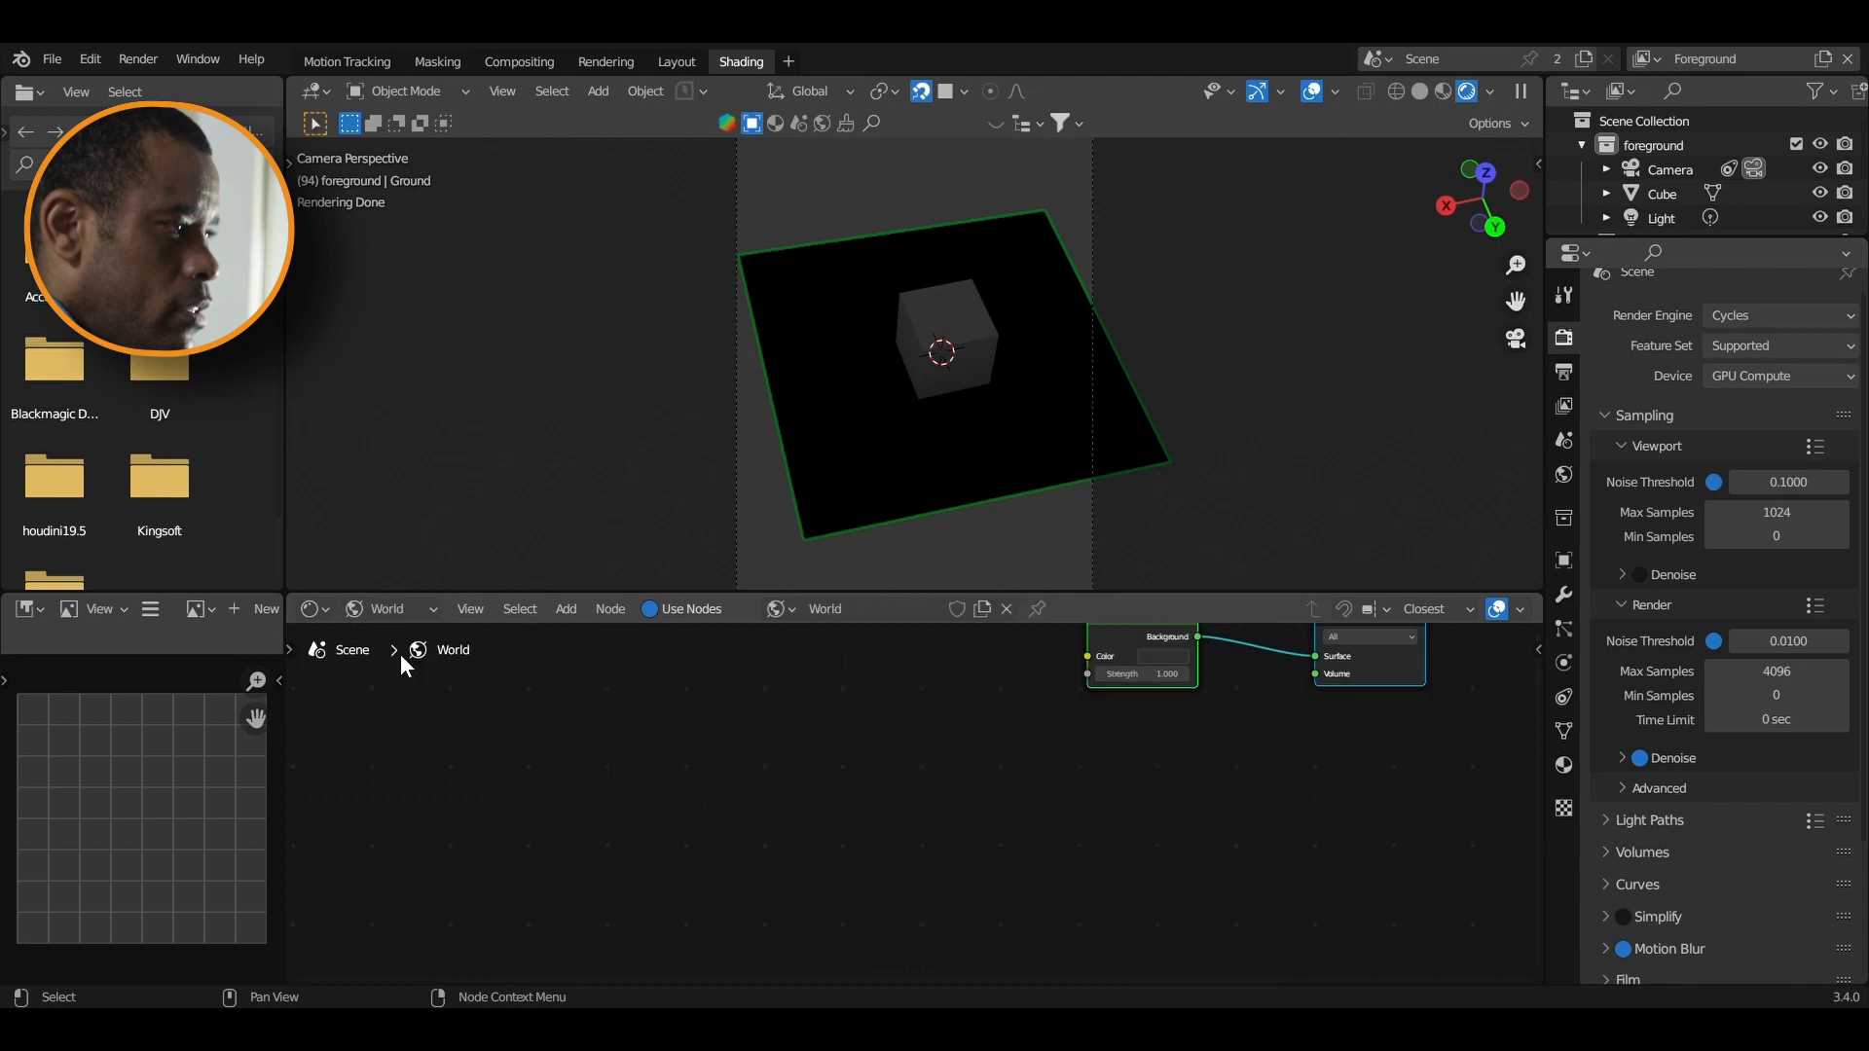
{"action": "middle_click_drag", "start_coordinate": [1049, 816], "coordinate": [1018, 848]}
{"action": "left_click", "coordinate": [917, 804]}
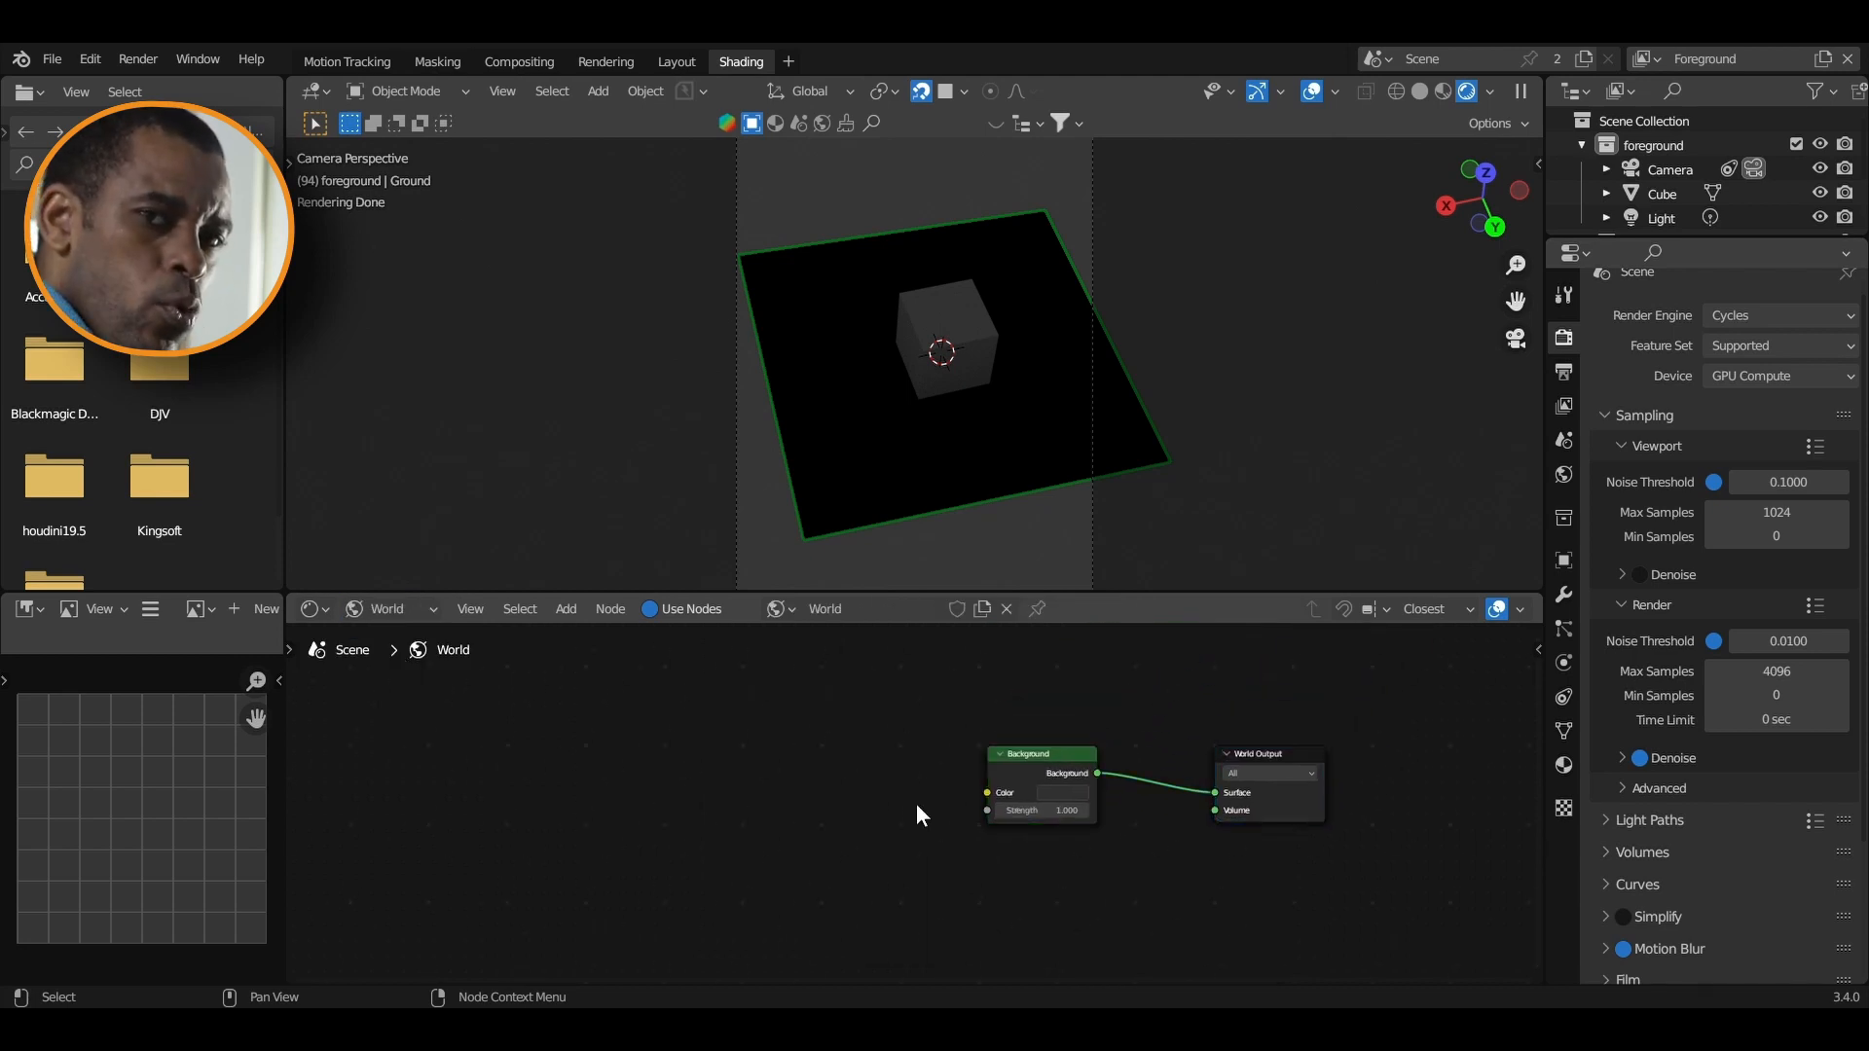
{"action": "key", "text": "shift+a"}
{"action": "left_click", "coordinate": [918, 714]}
{"action": "type", "text": "en"}
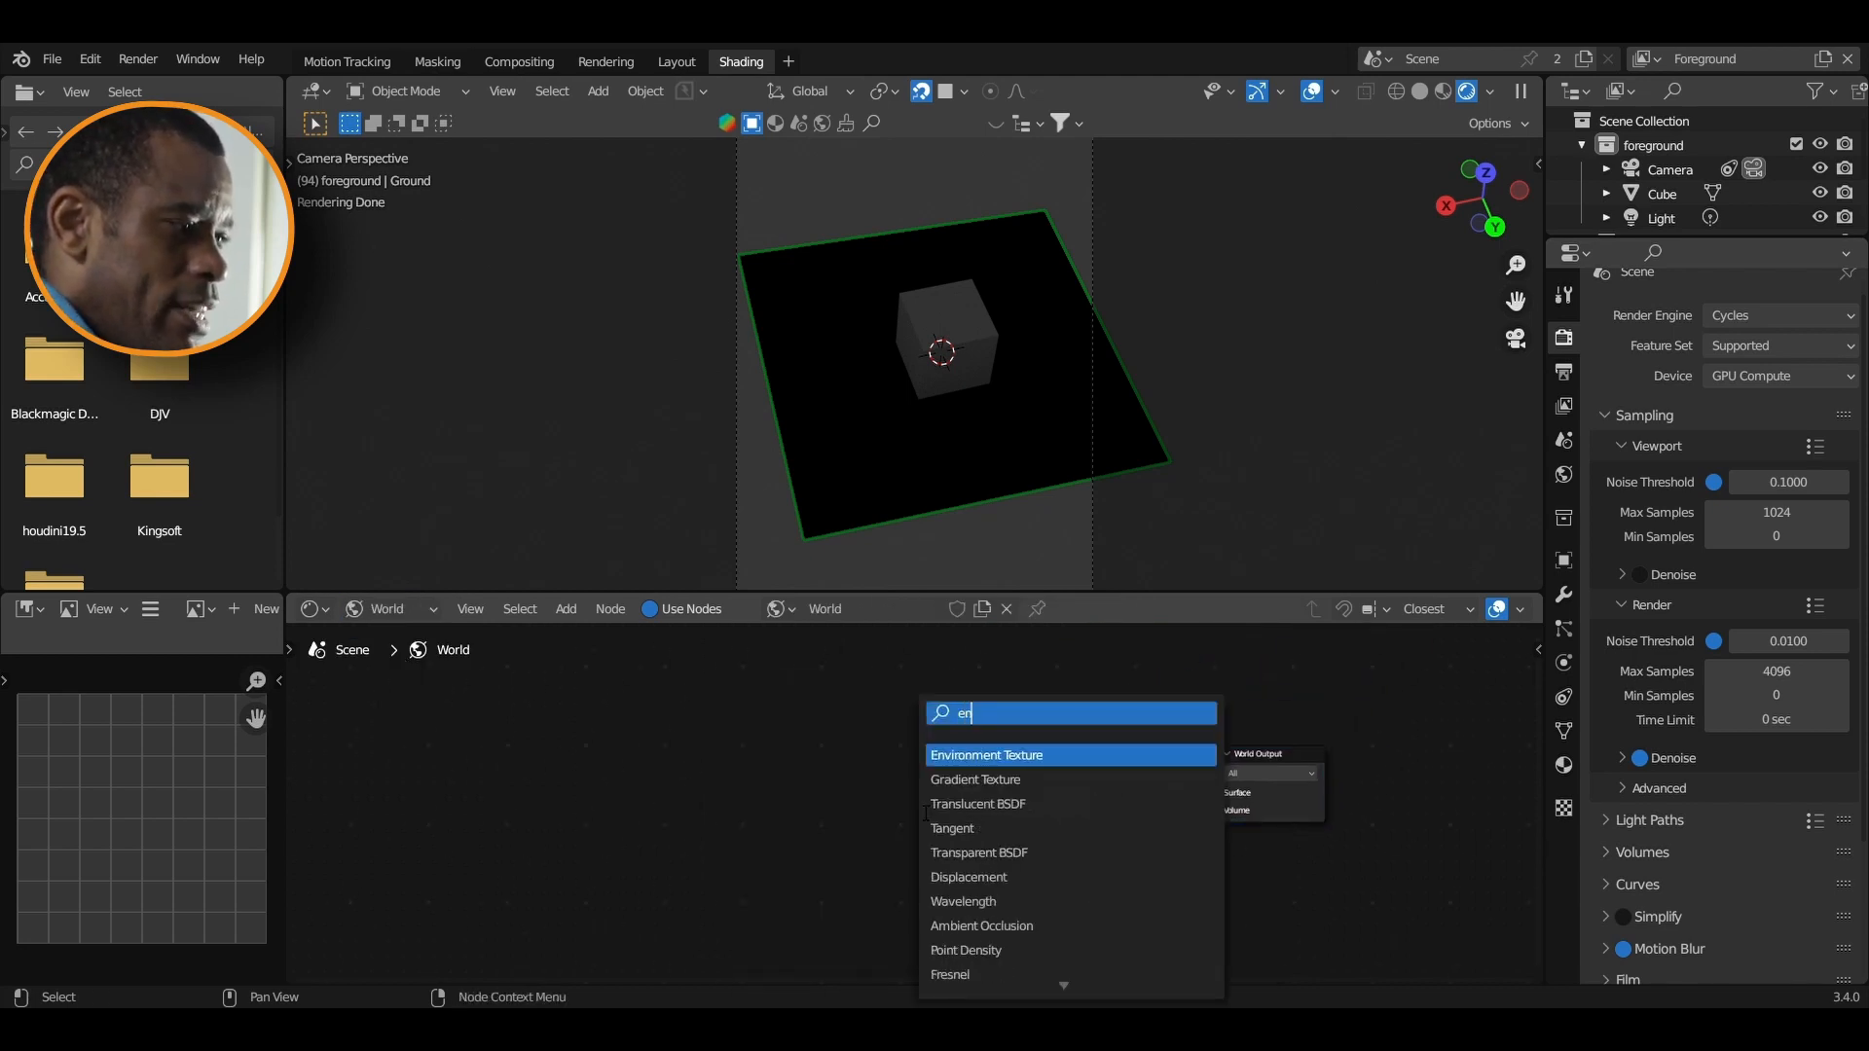
{"action": "left_click", "coordinate": [963, 756]}
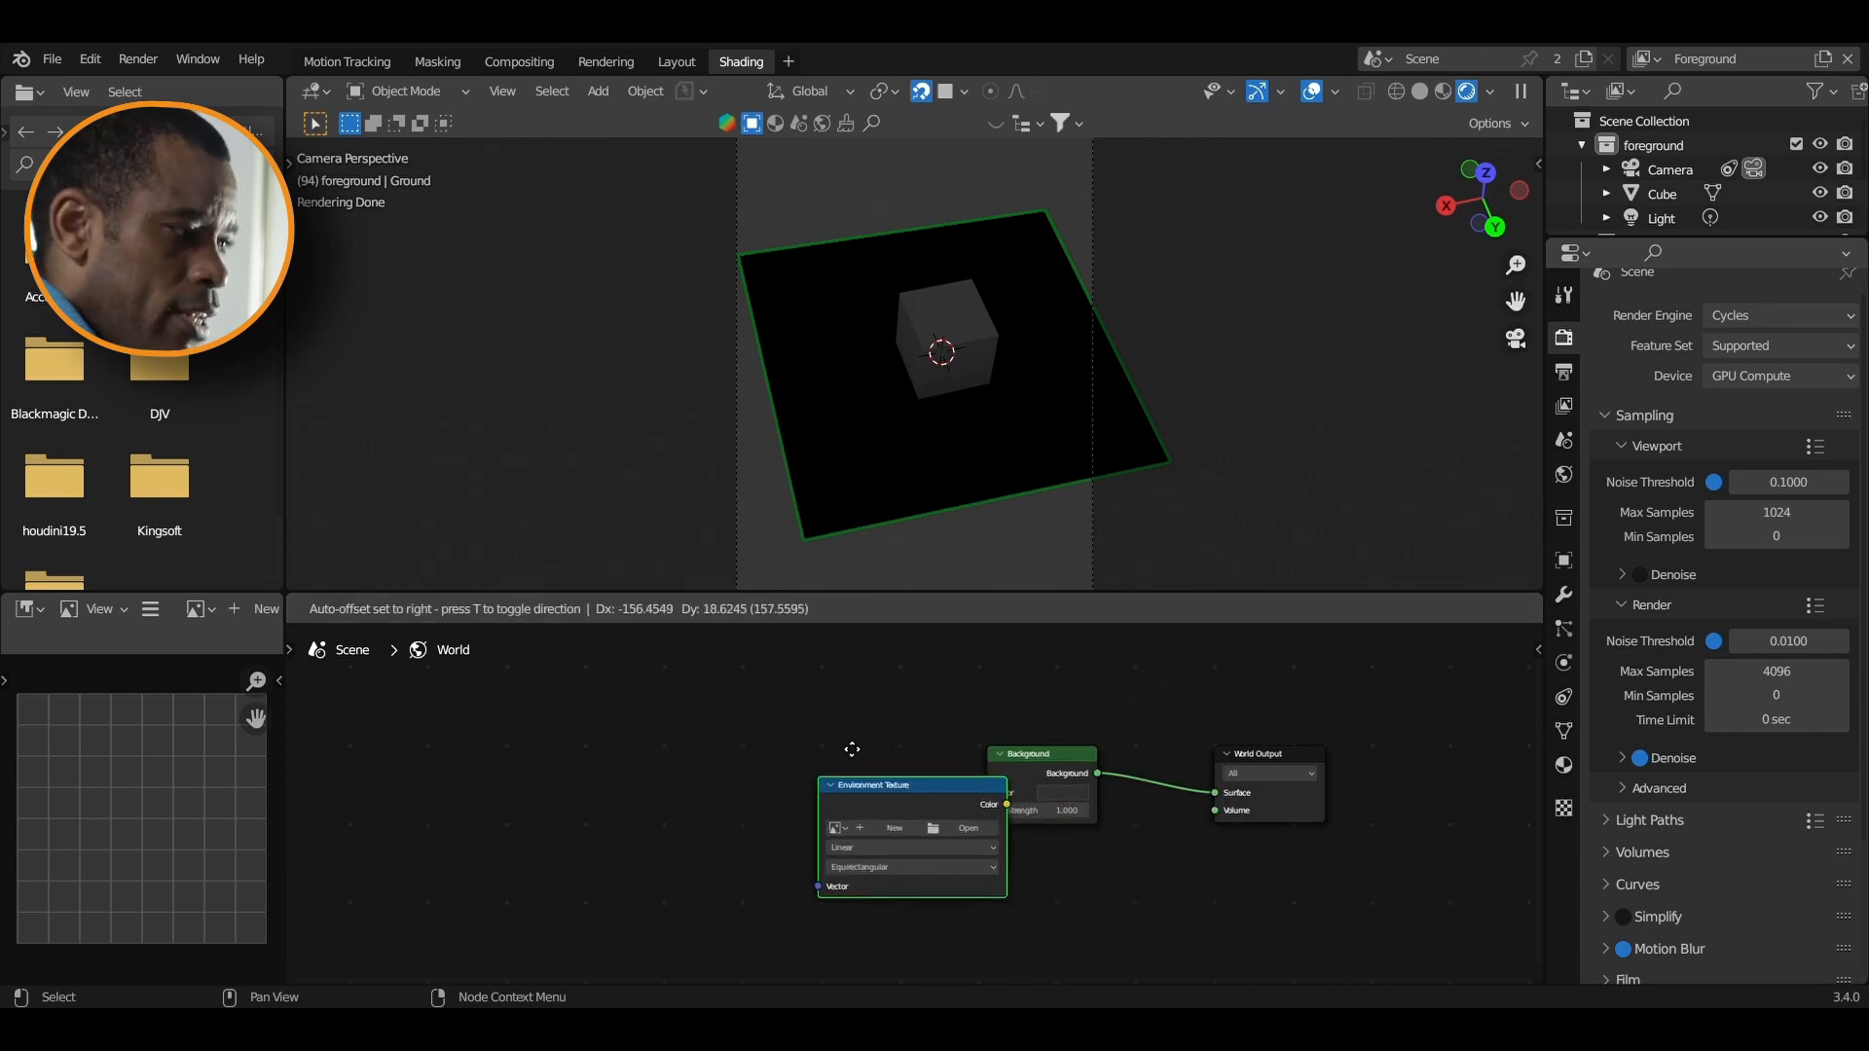
{"action": "left_click", "coordinate": [800, 741]}
{"action": "left_click_drag", "start_coordinate": [944, 791], "coordinate": [987, 792]}
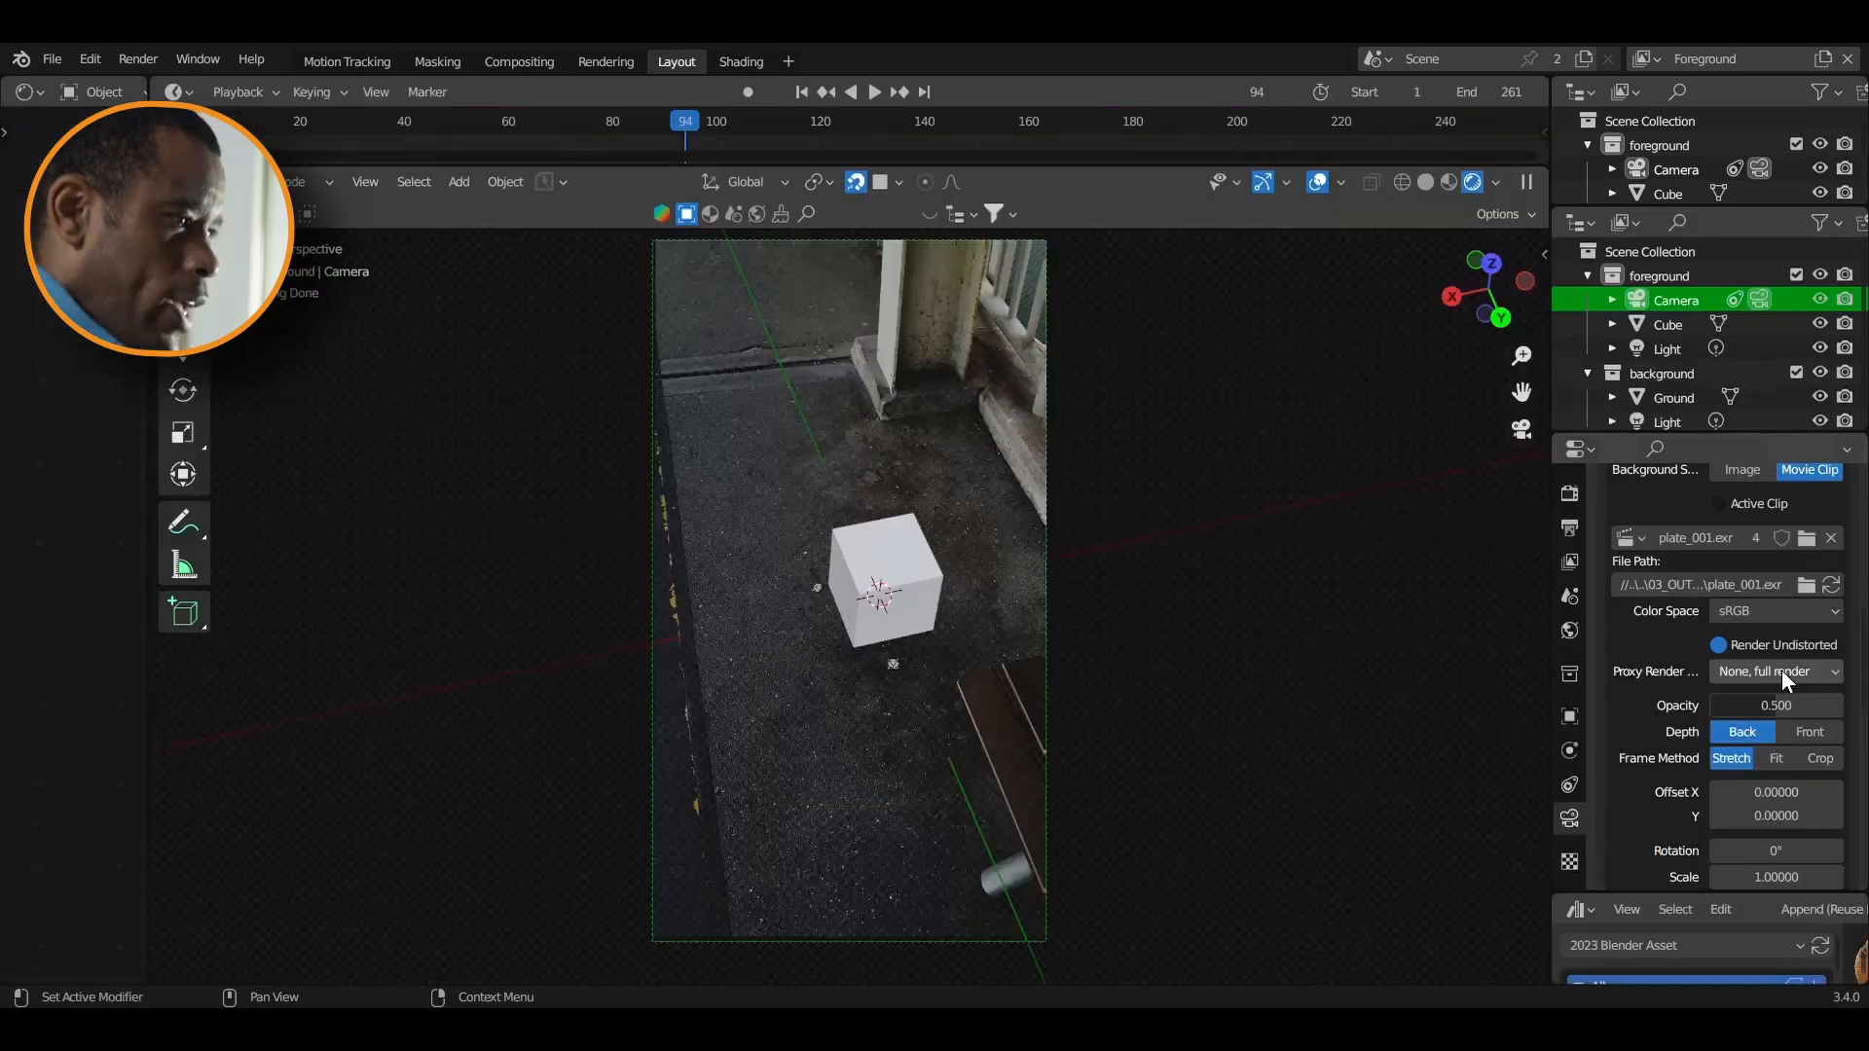
Set the camera background clip's proxy render size to 50% and its opacity to 1.000, and play the shot in solid shading
{"action": "left_click", "coordinate": [1734, 662]}
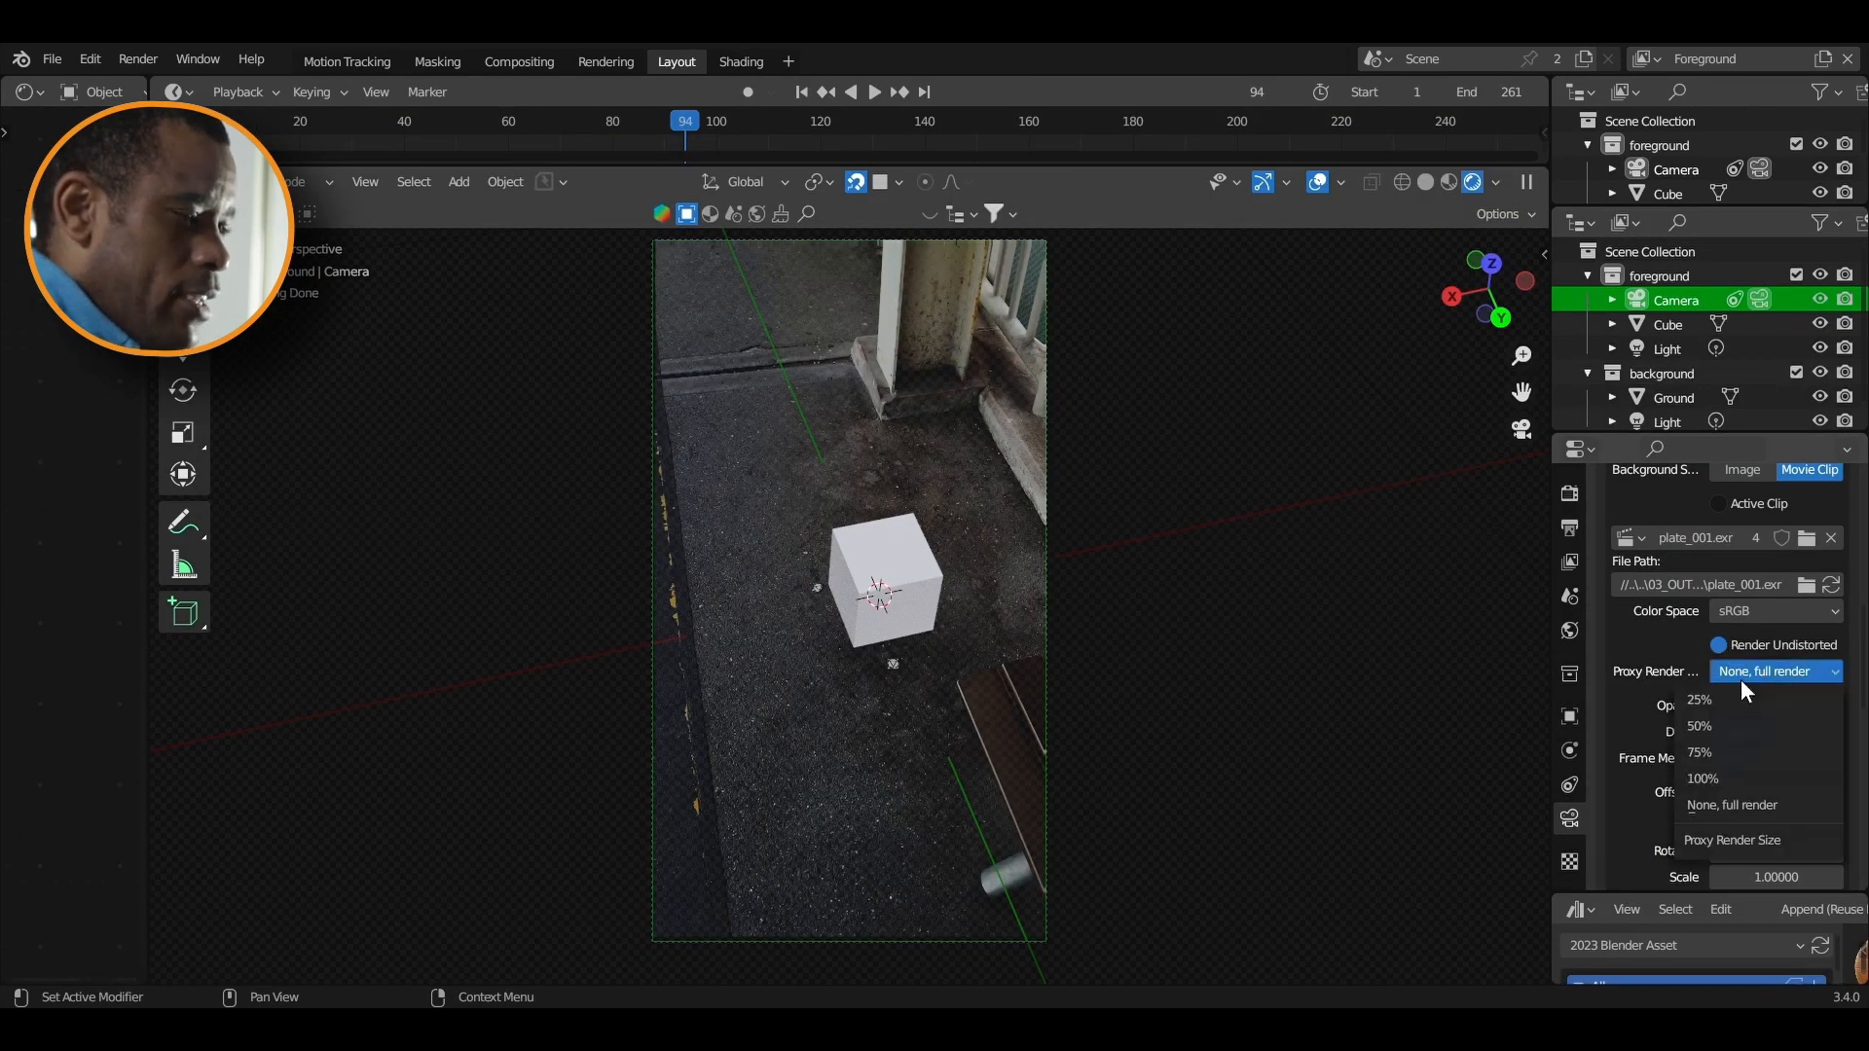
{"action": "left_click", "coordinate": [1737, 732]}
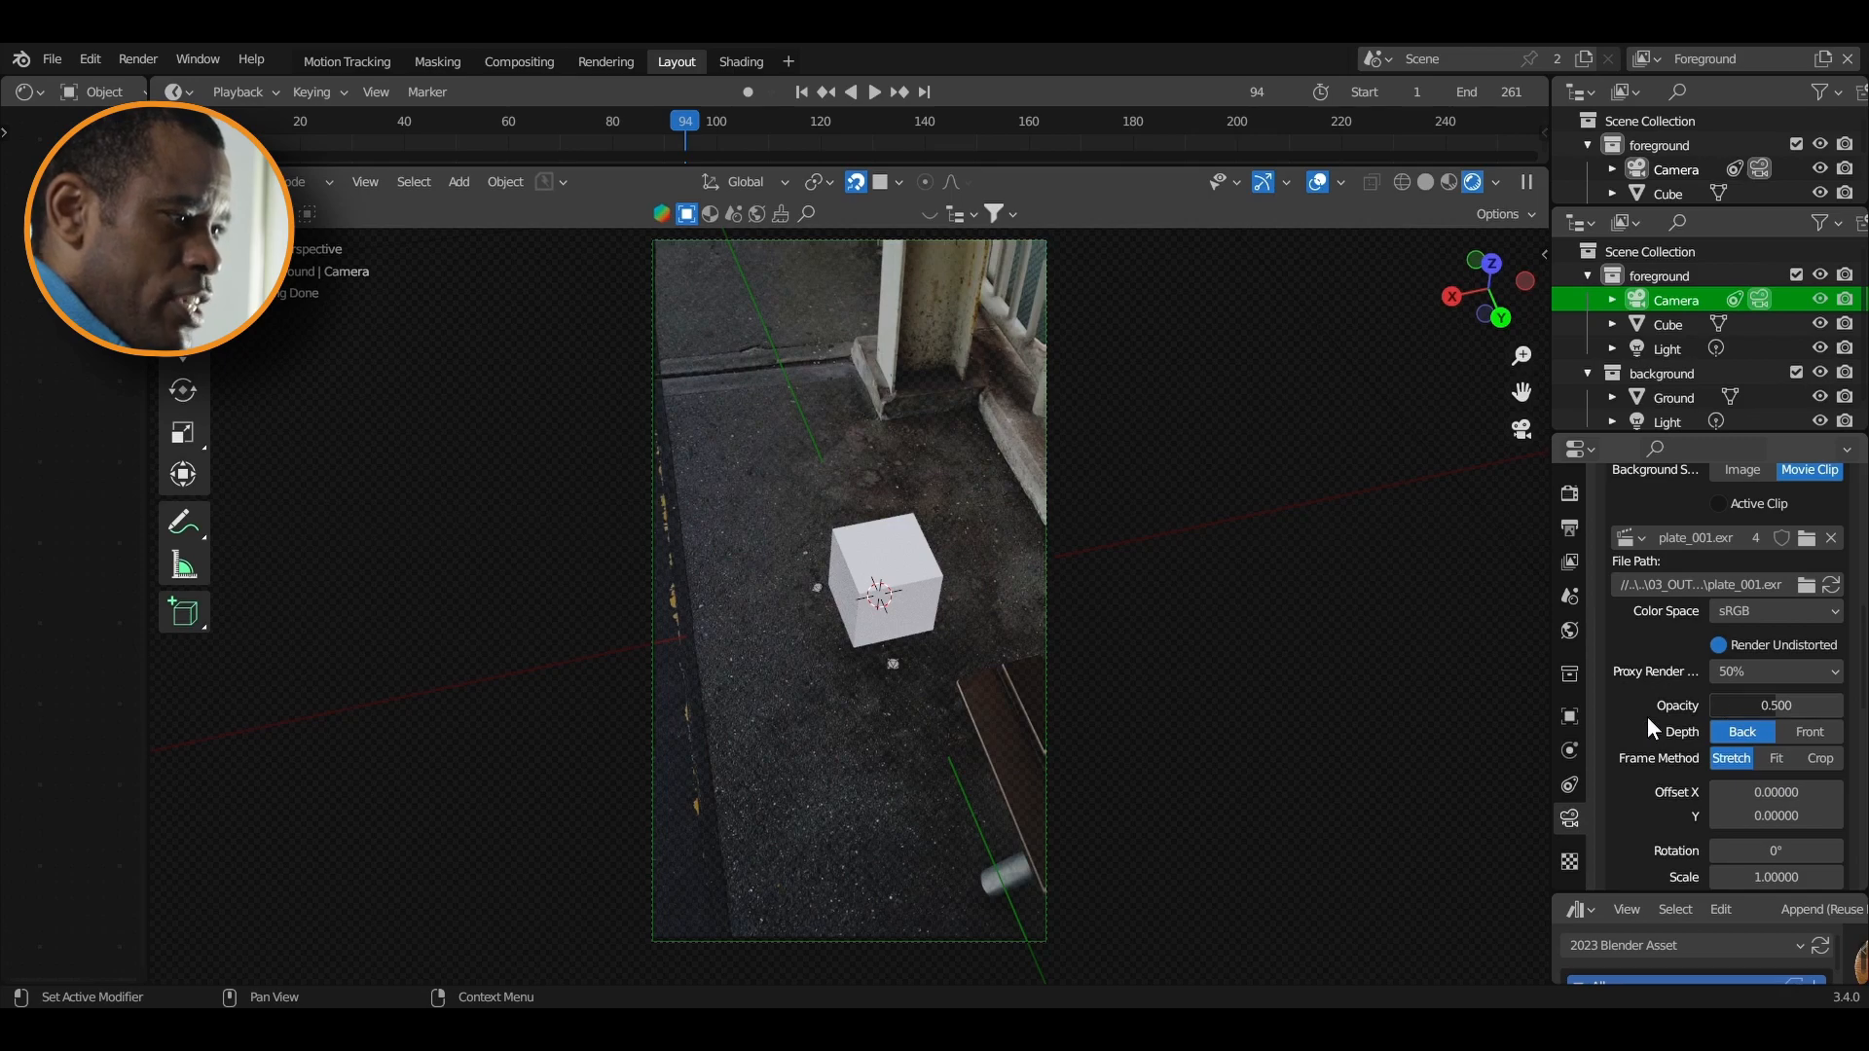
{"action": "left_click_drag", "start_coordinate": [1742, 705], "coordinate": [1849, 705]}
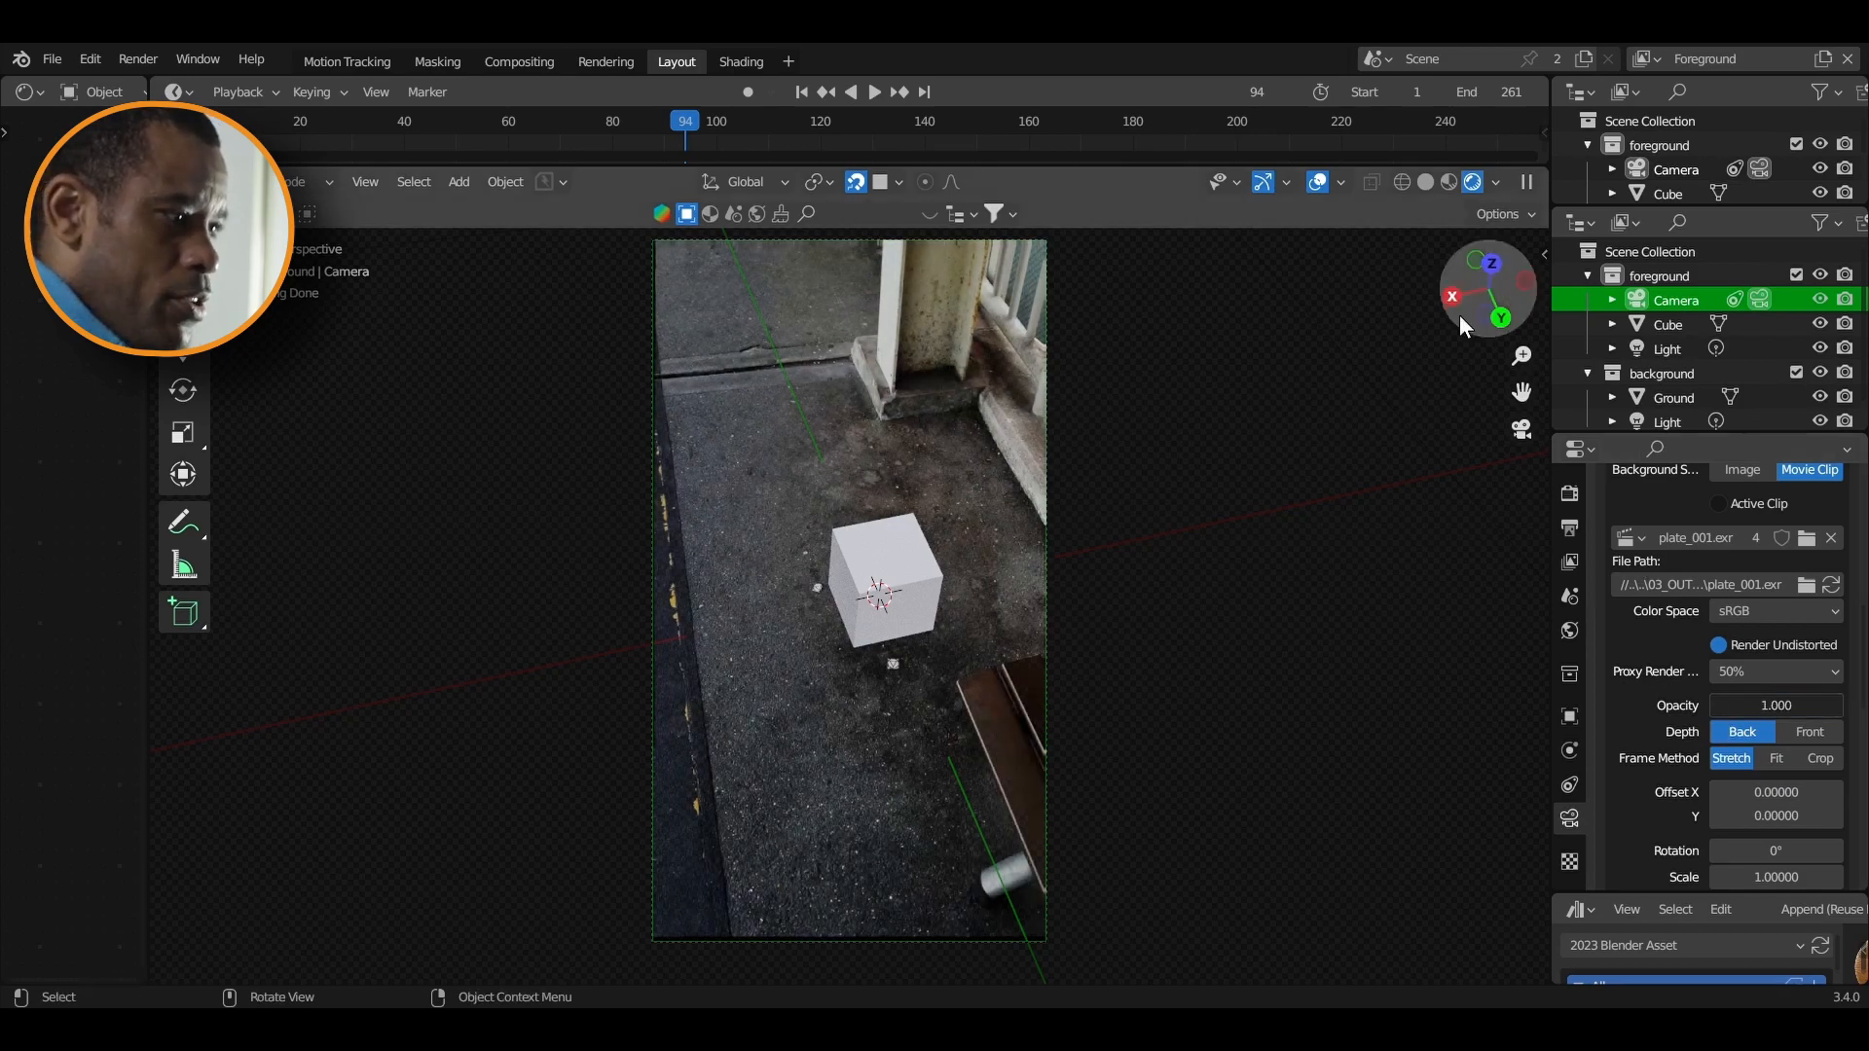
{"action": "left_click", "coordinate": [1429, 182]}
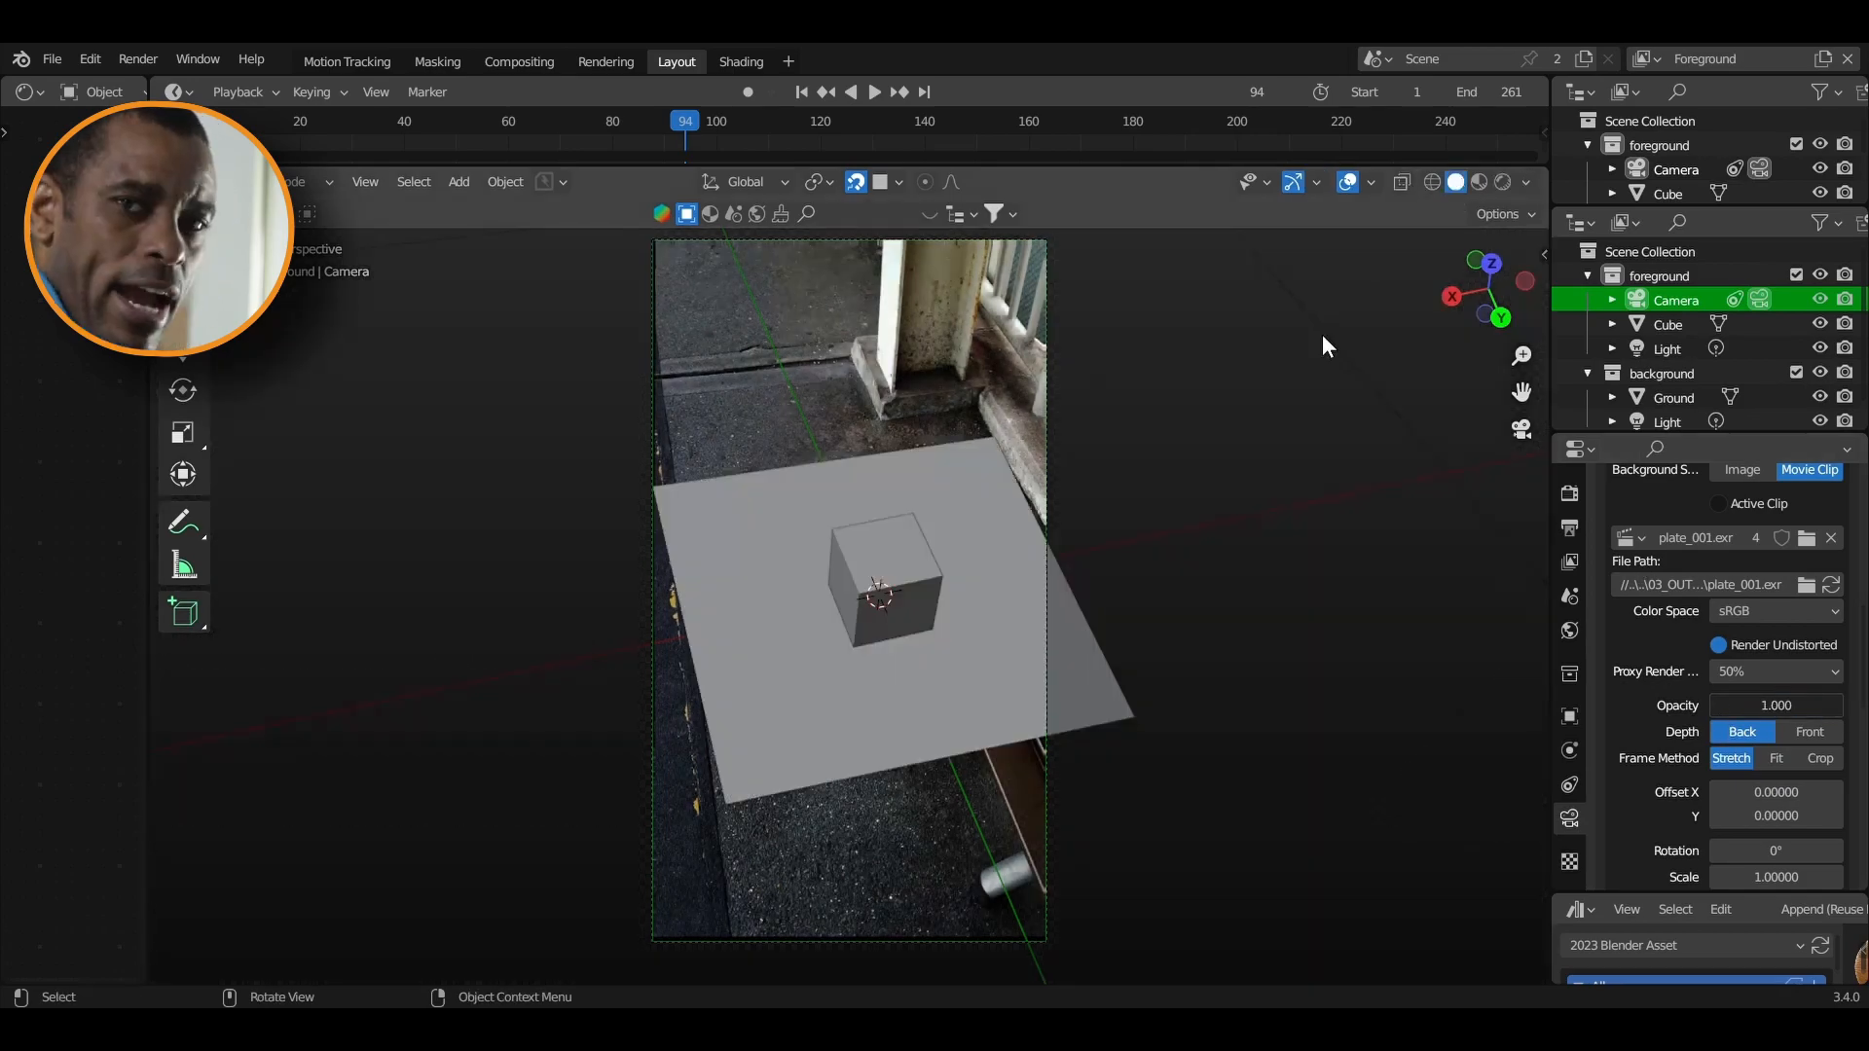
{"action": "key", "text": "space"}
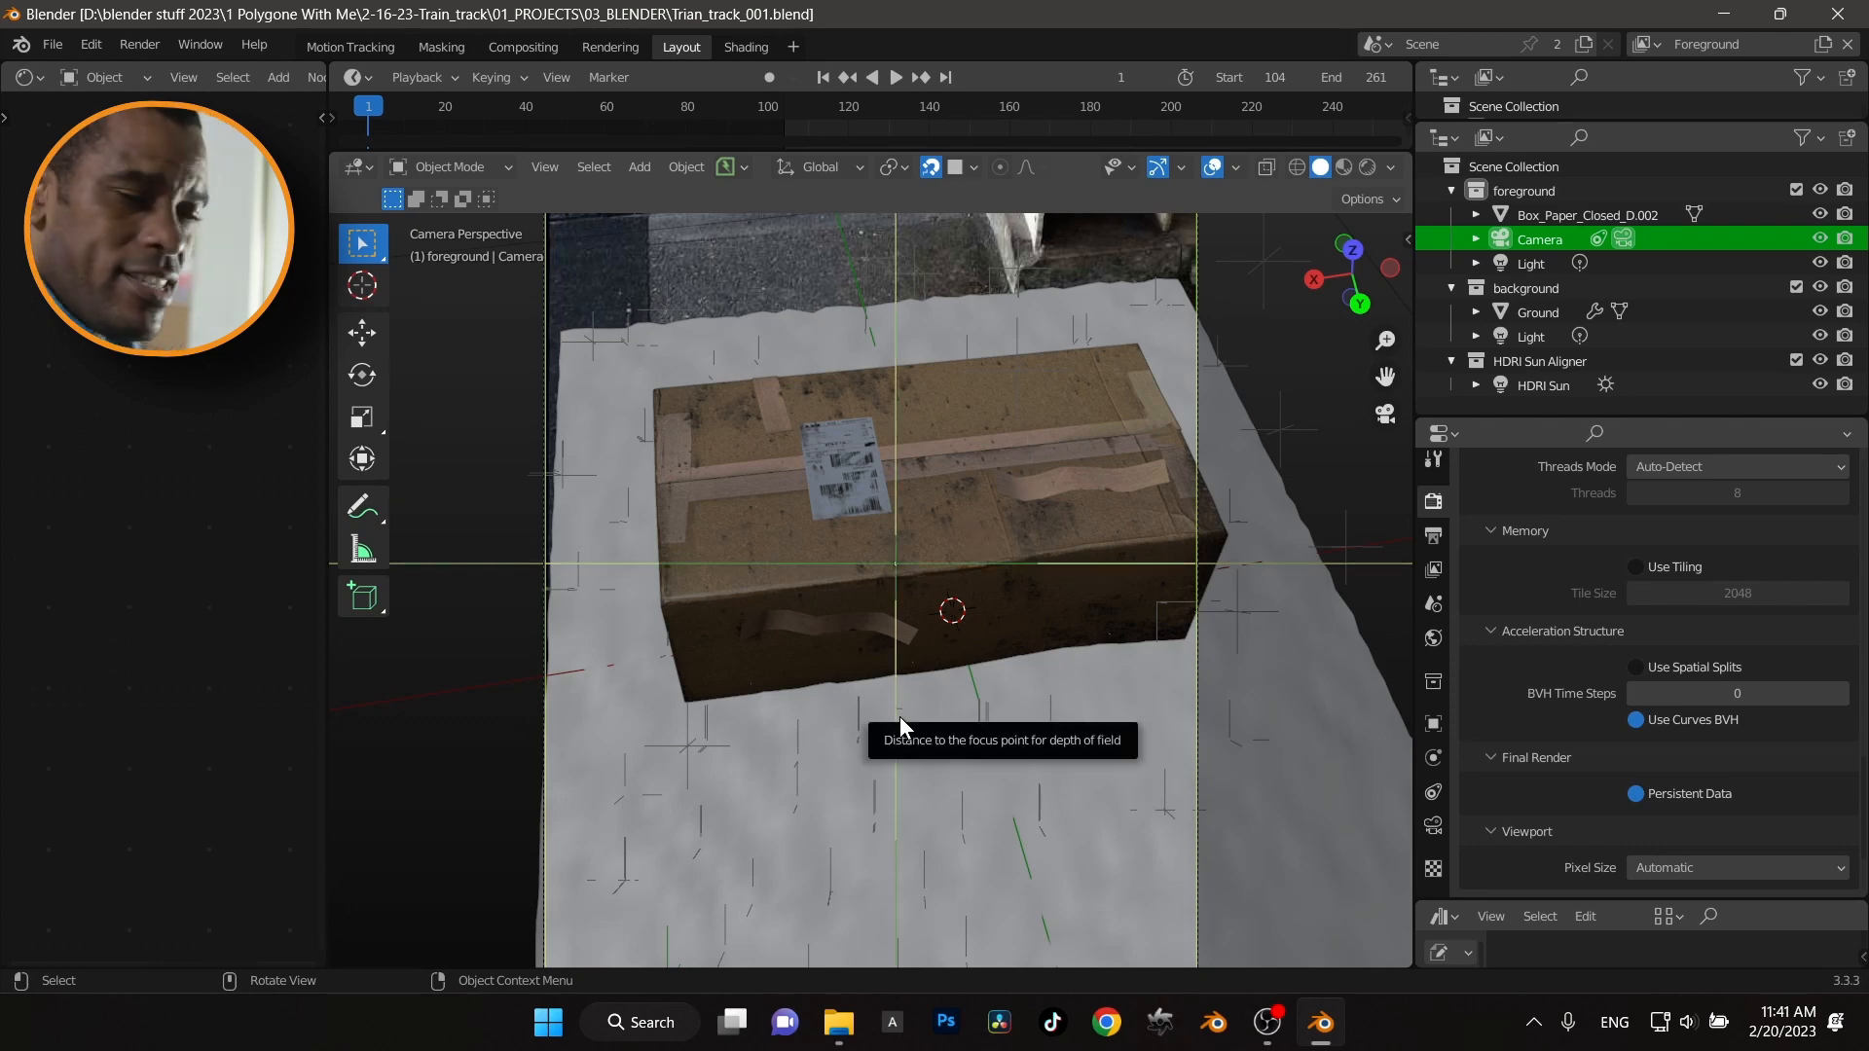
Open the Sensor Fit options in the sensor settings of the camera's properties
{"action": "left_click_drag", "start_coordinate": [899, 716], "coordinate": [1090, 610]}
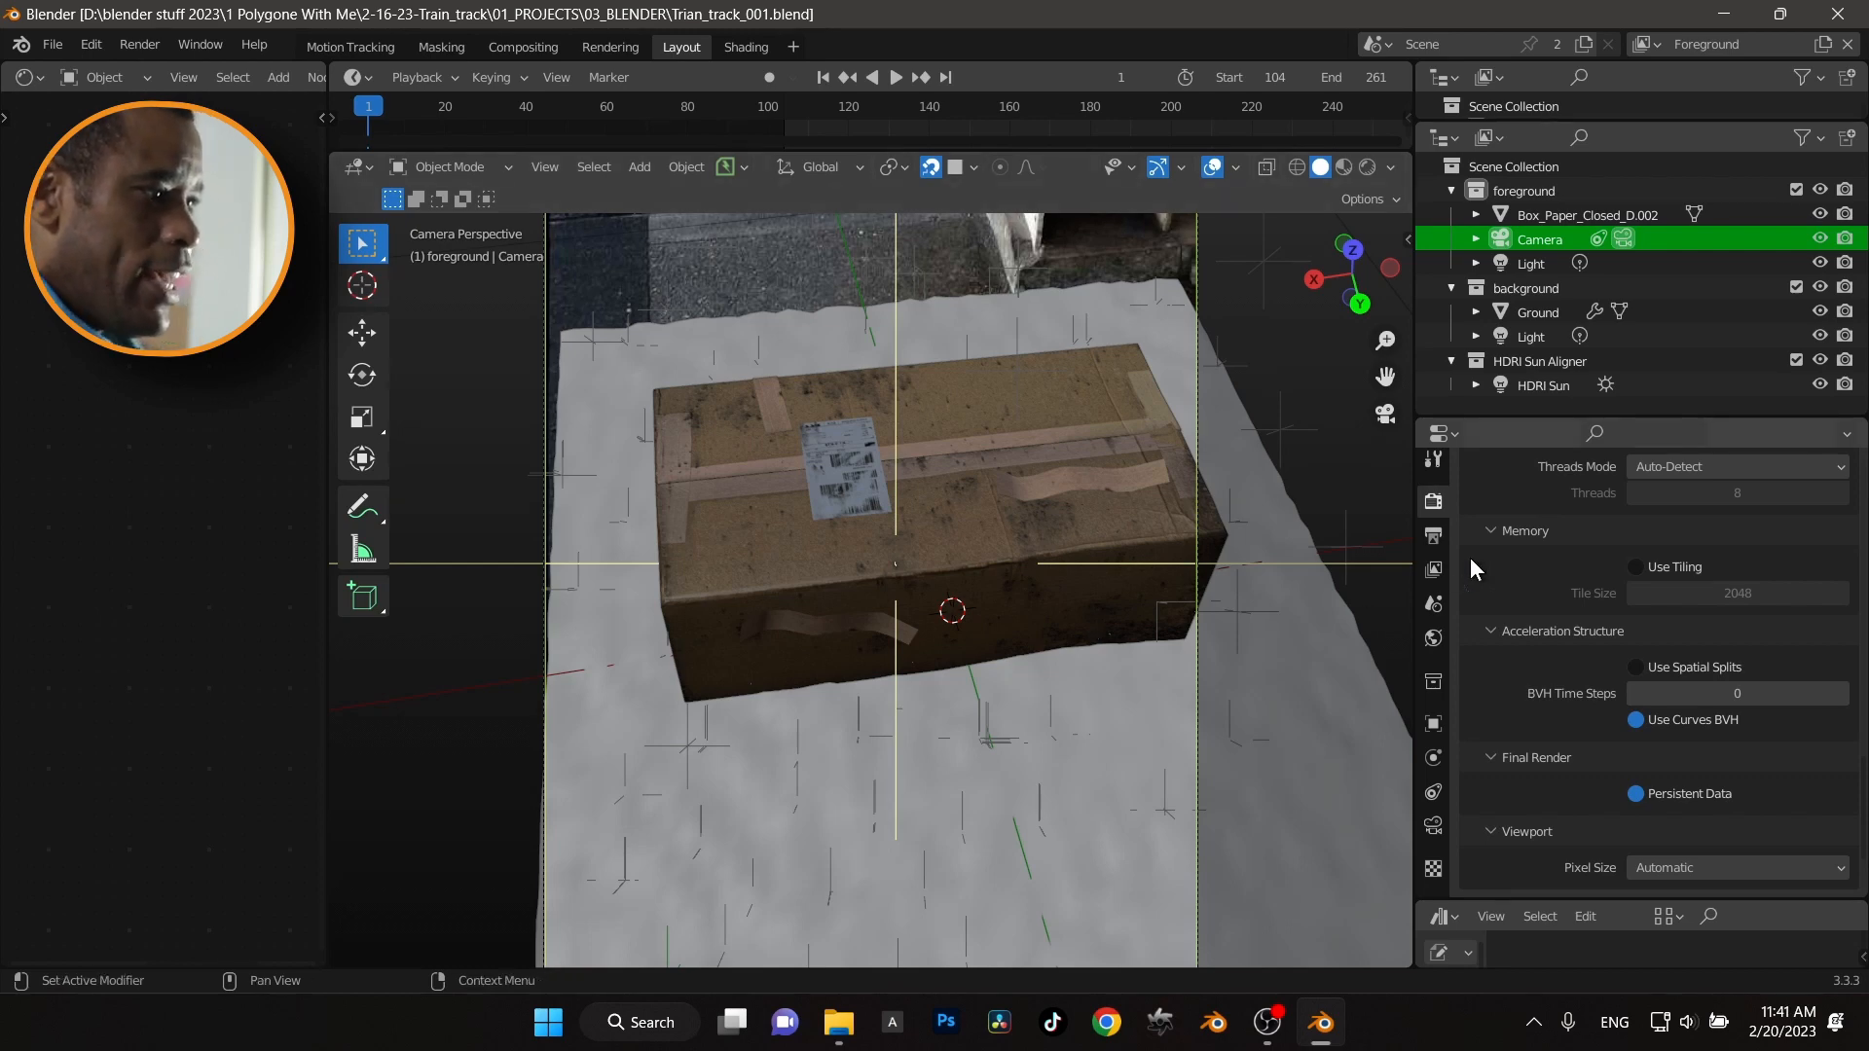
{"action": "left_click", "coordinate": [1431, 829]}
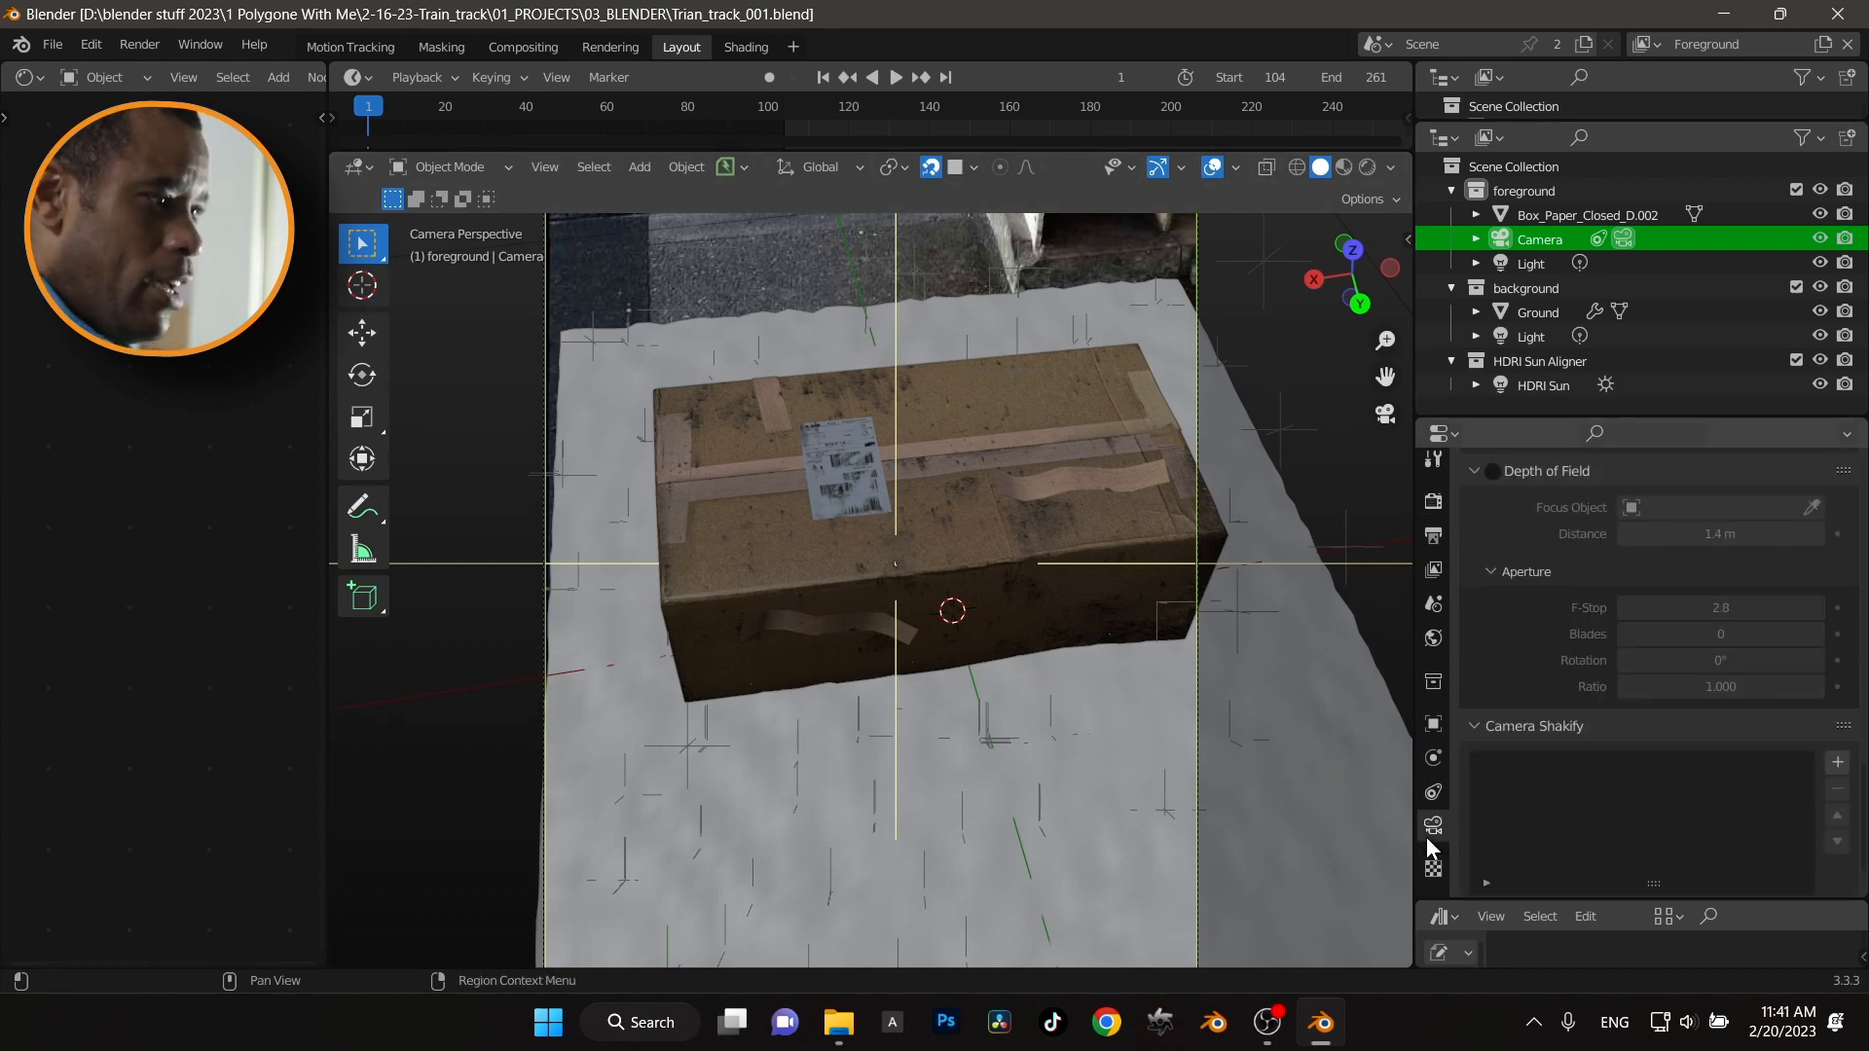
{"action": "scroll", "coordinate": [1513, 662], "scroll_direction": "down", "scroll_amount": 12}
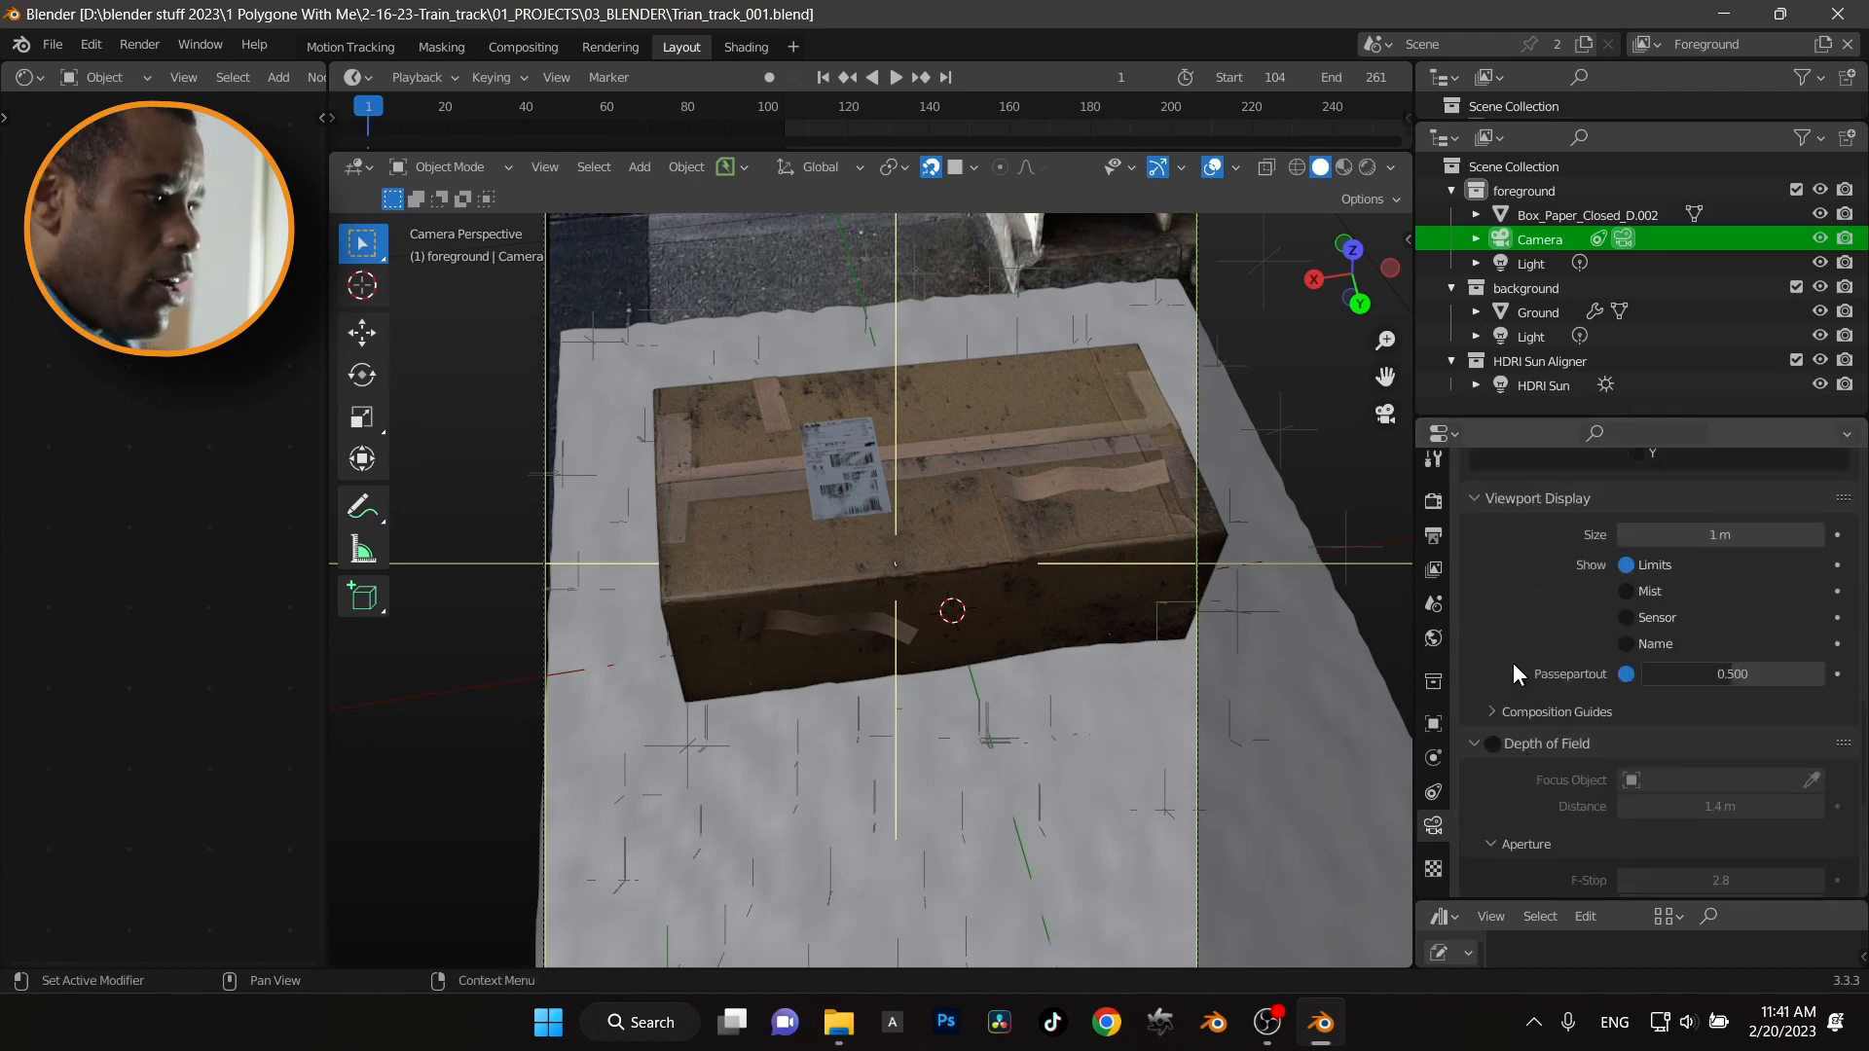
{"action": "scroll", "coordinate": [1512, 662], "scroll_direction": "up", "scroll_amount": 10}
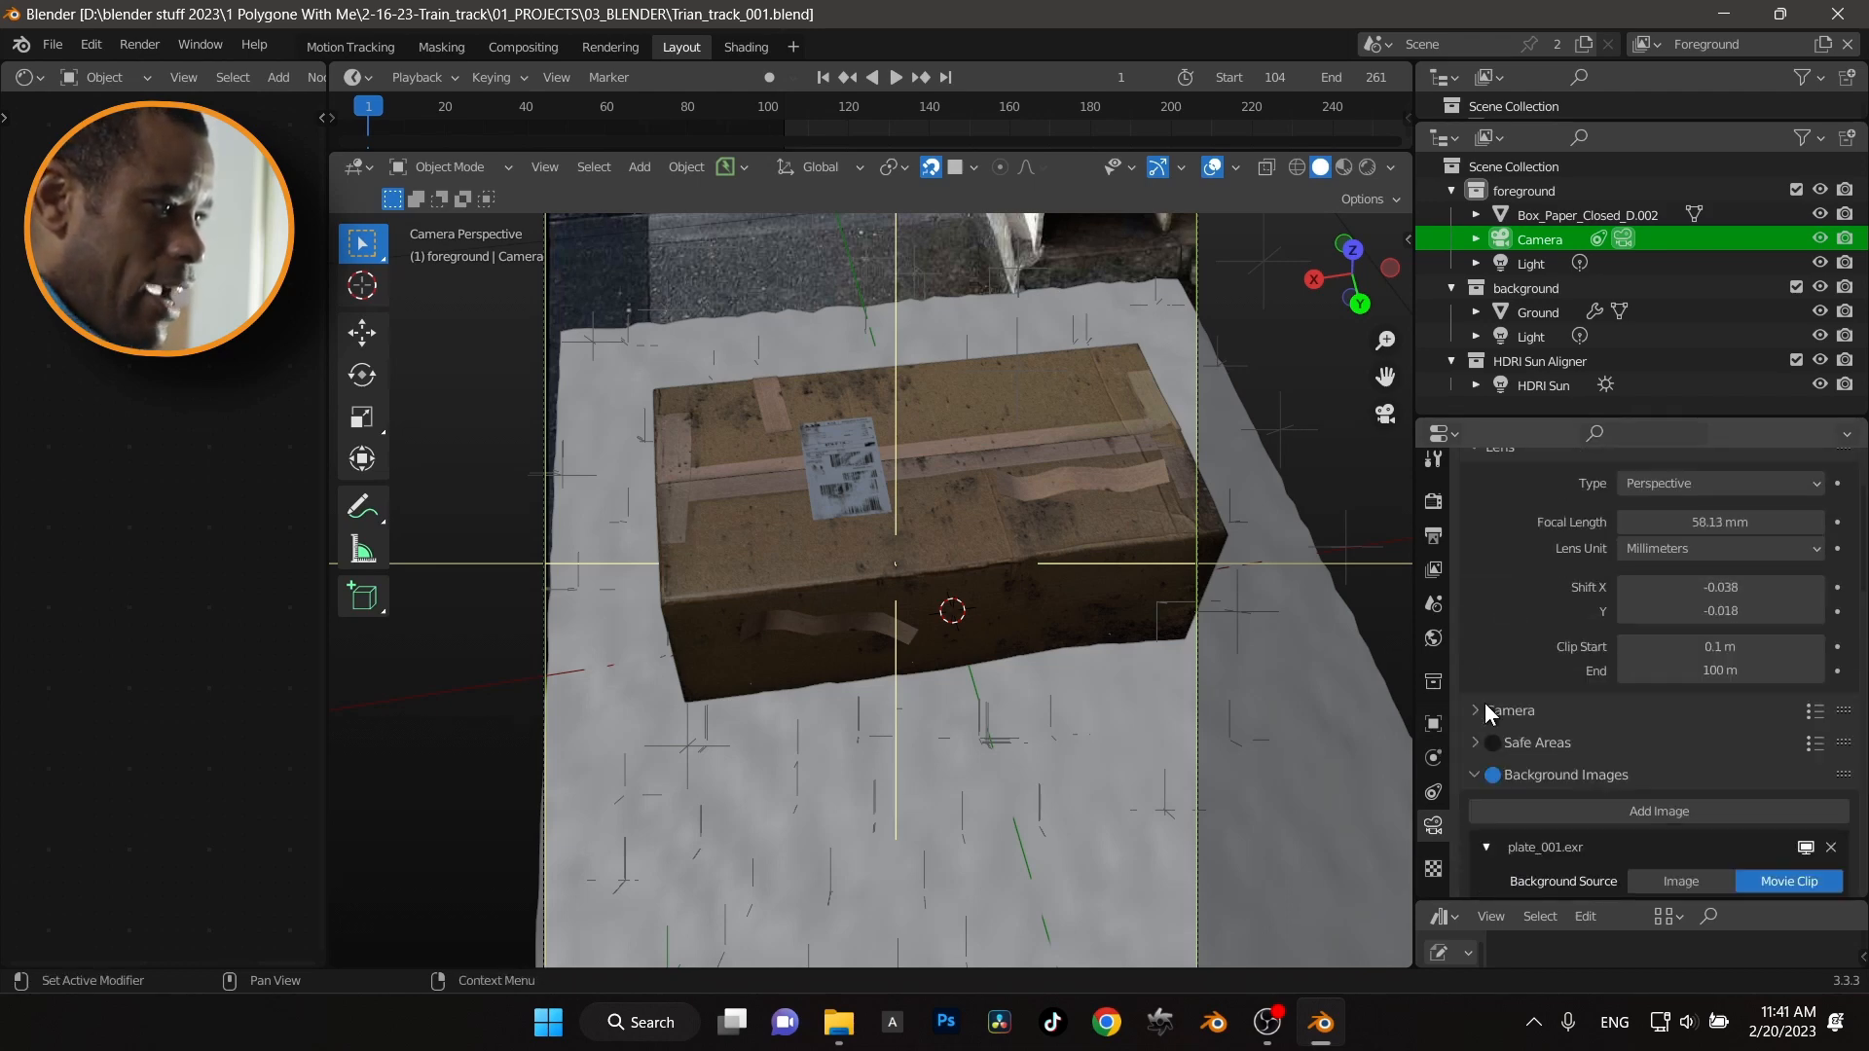
{"action": "left_click", "coordinate": [1485, 708]}
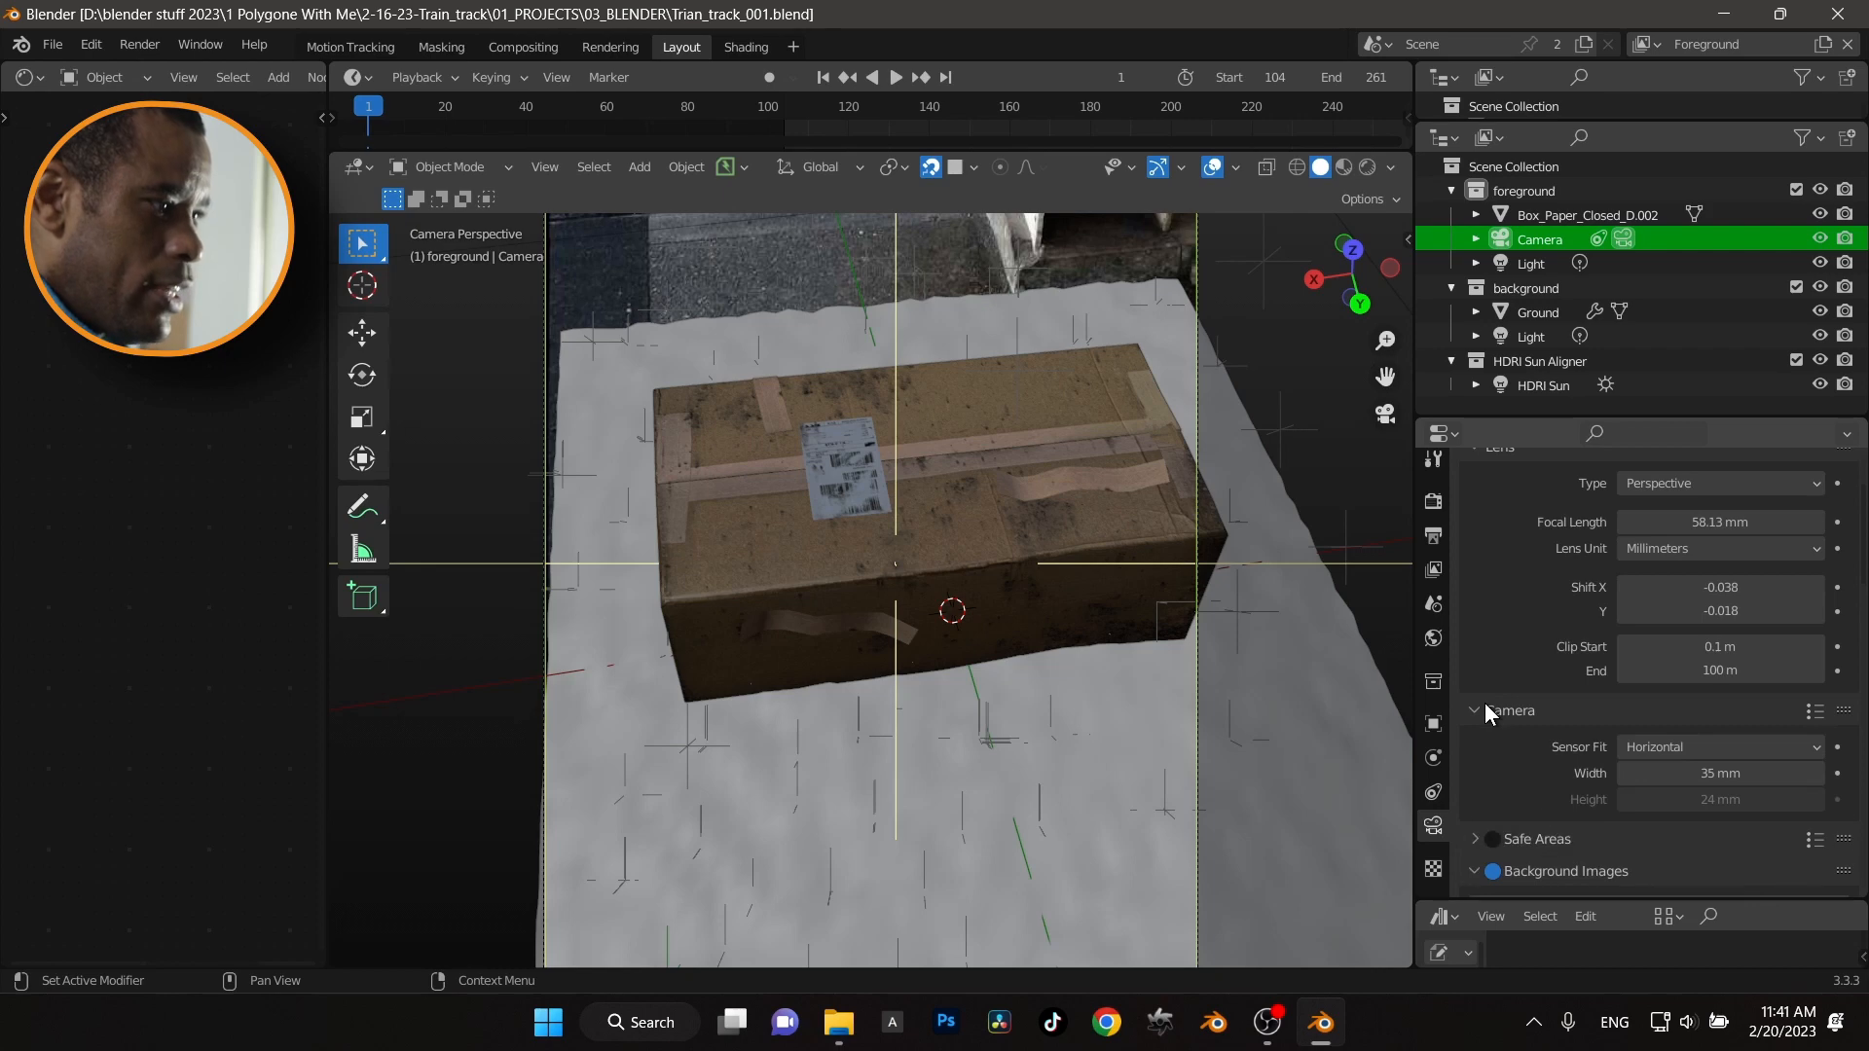
{"action": "left_click", "coordinate": [1692, 746]}
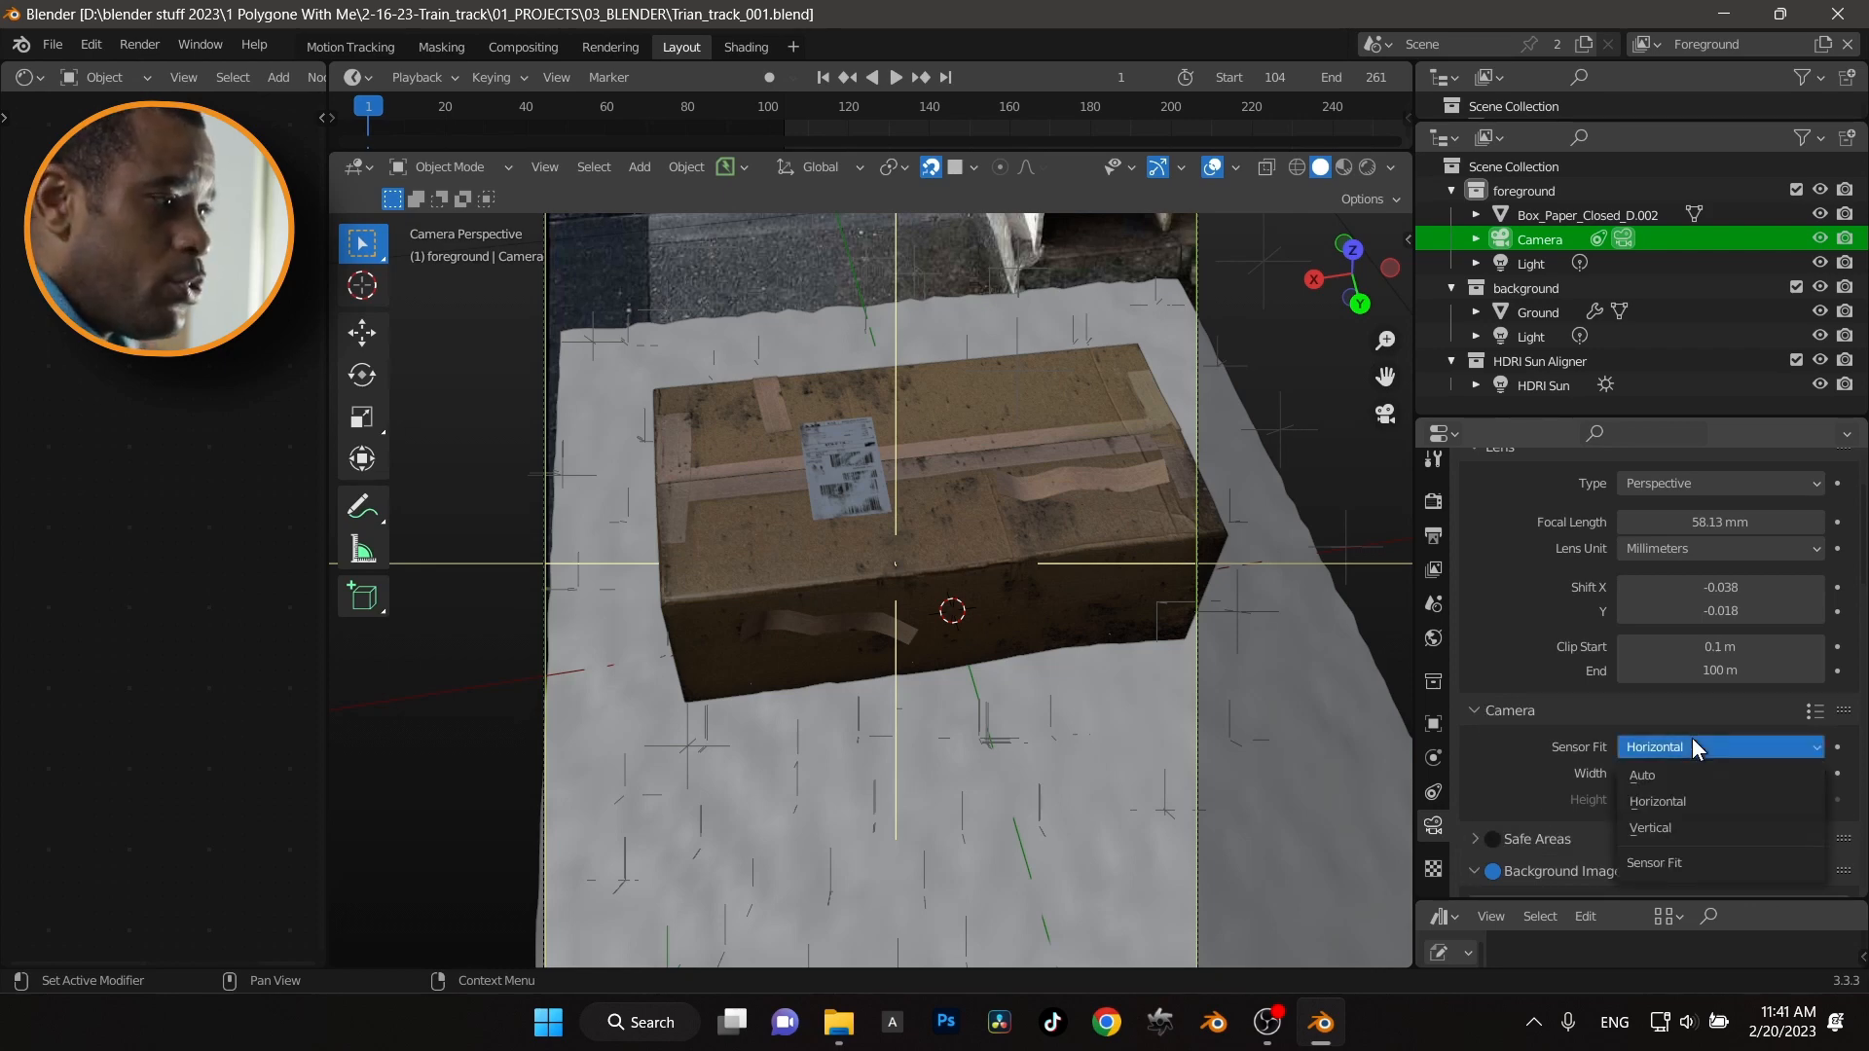